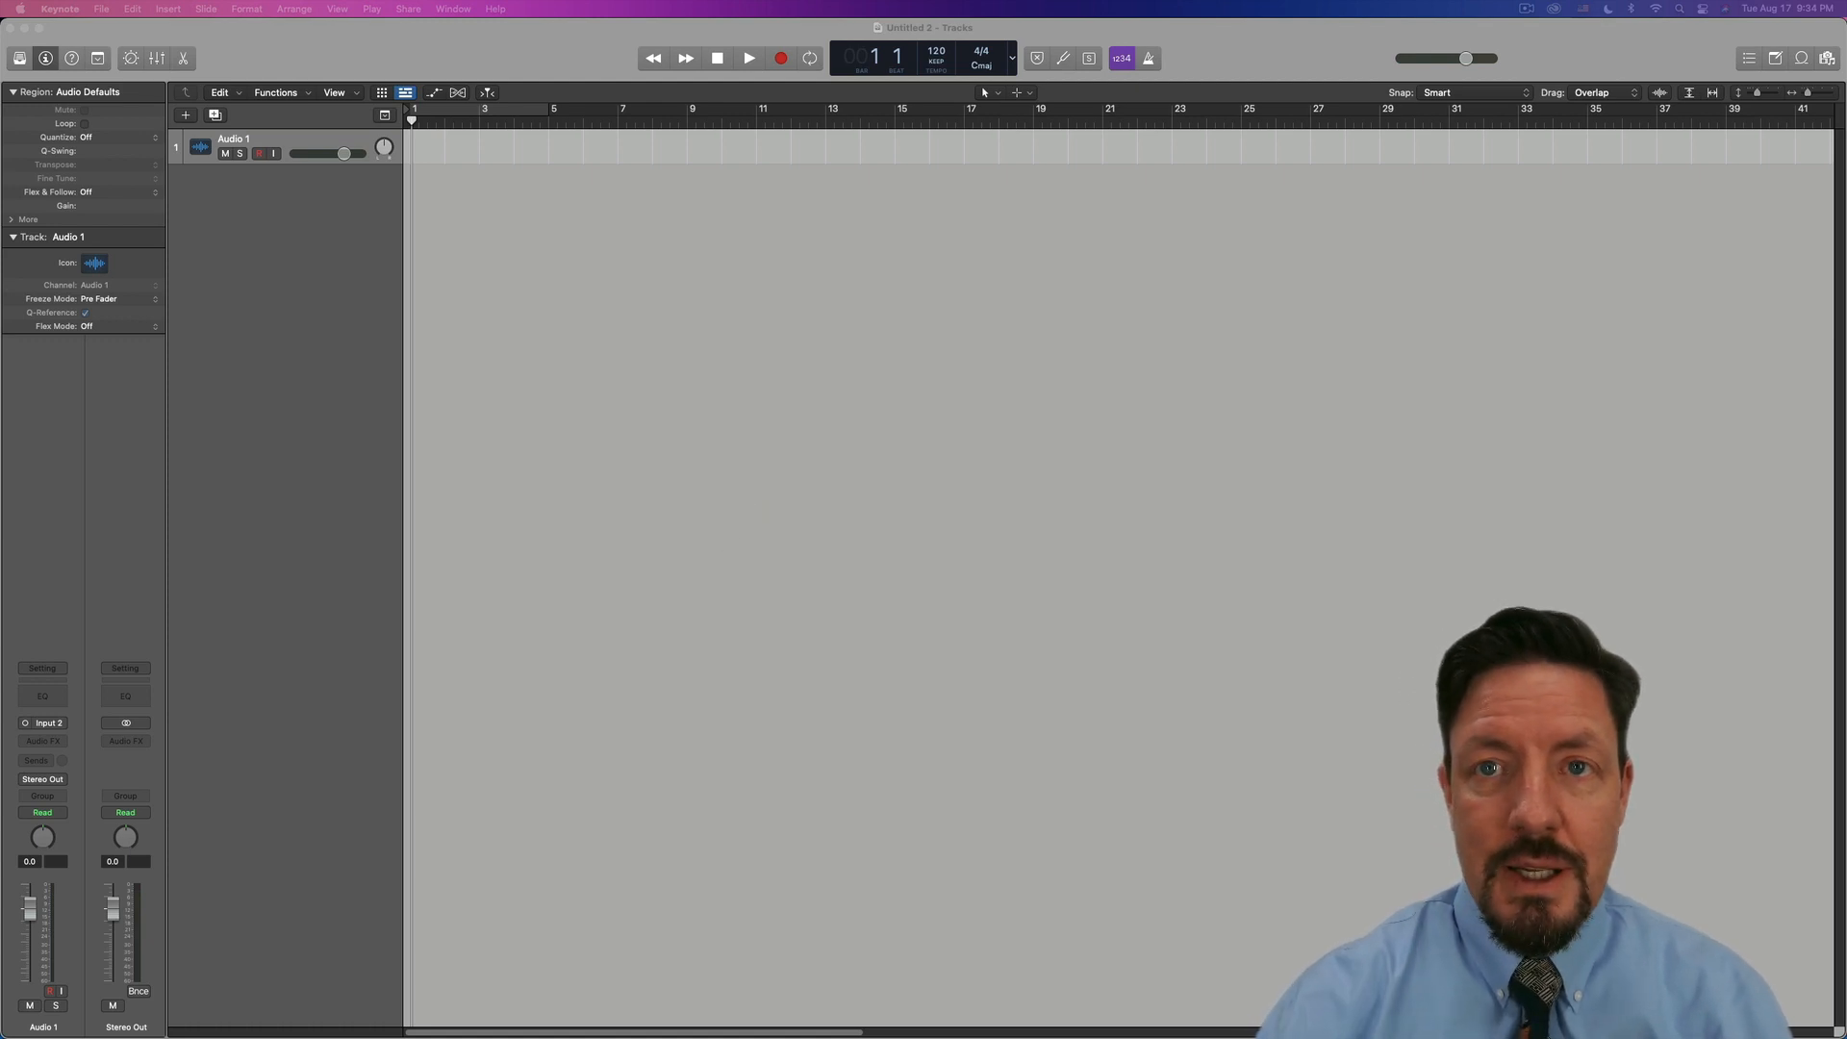
Show the Apple Loops browser and filter the loops to the All Drums instrument category
click(958, 468)
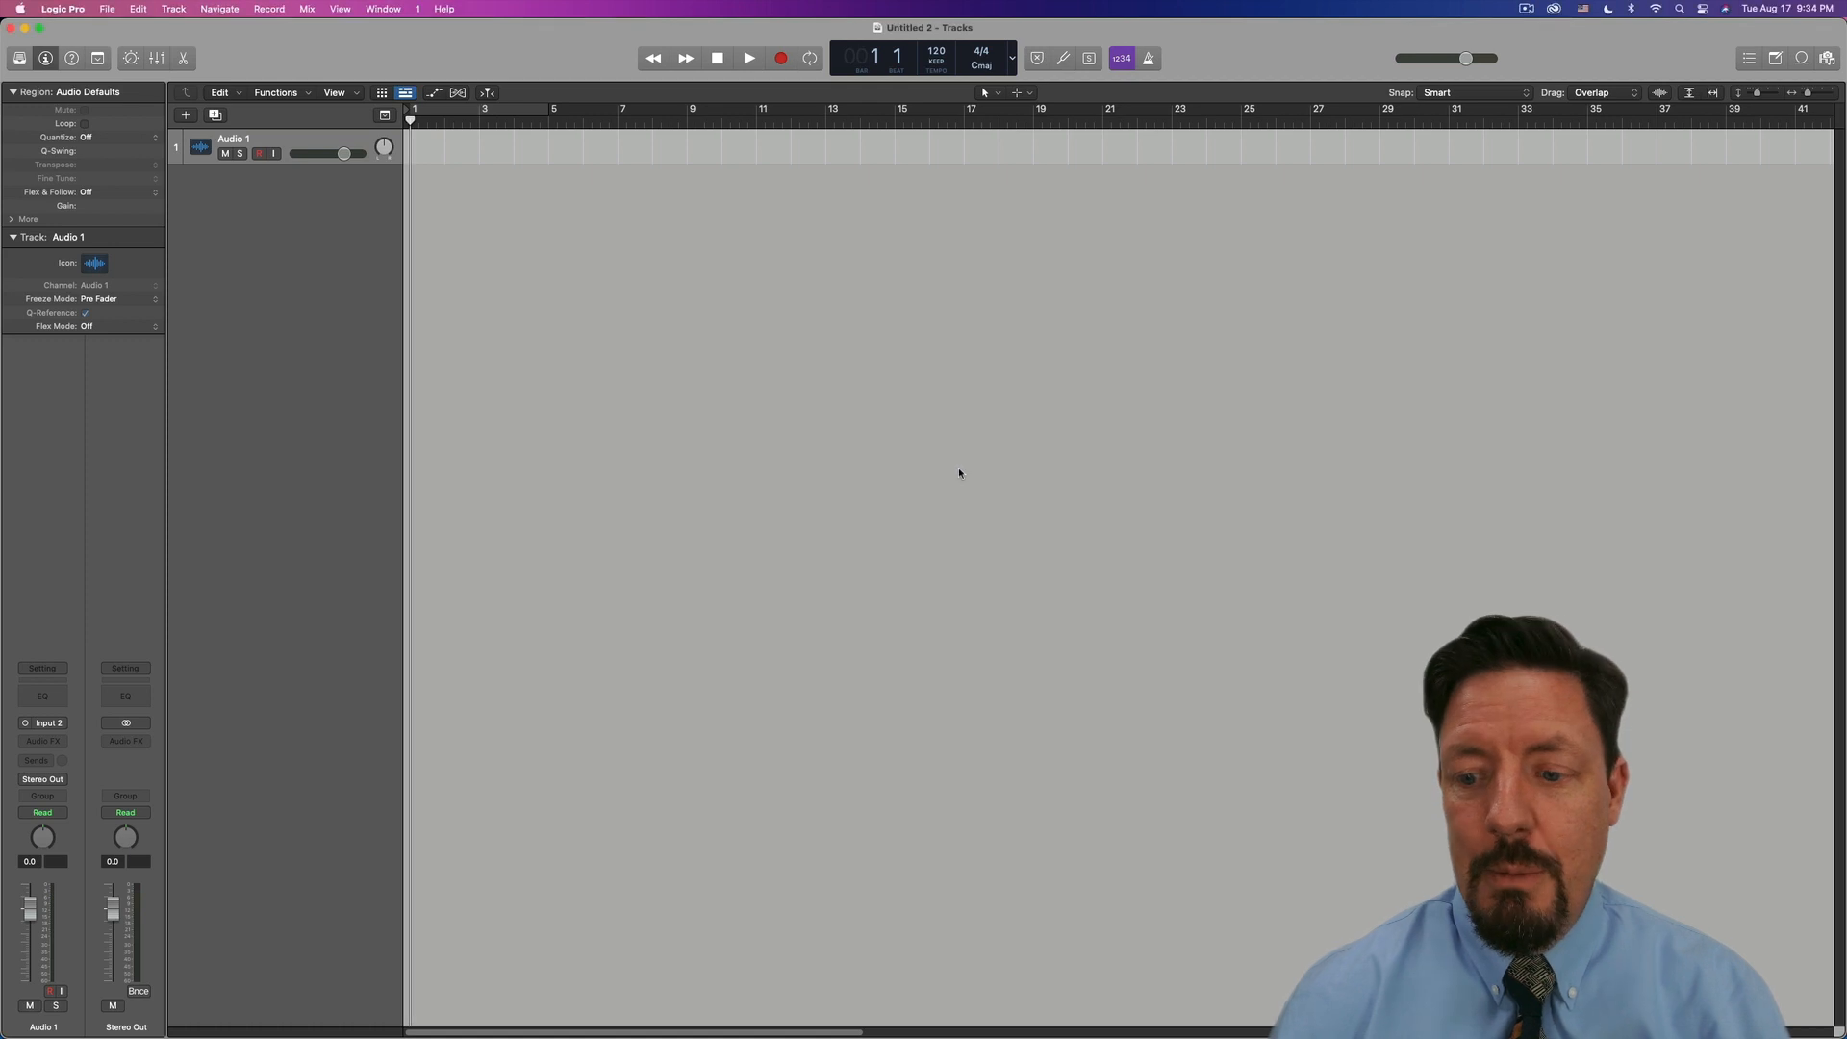
key(o)
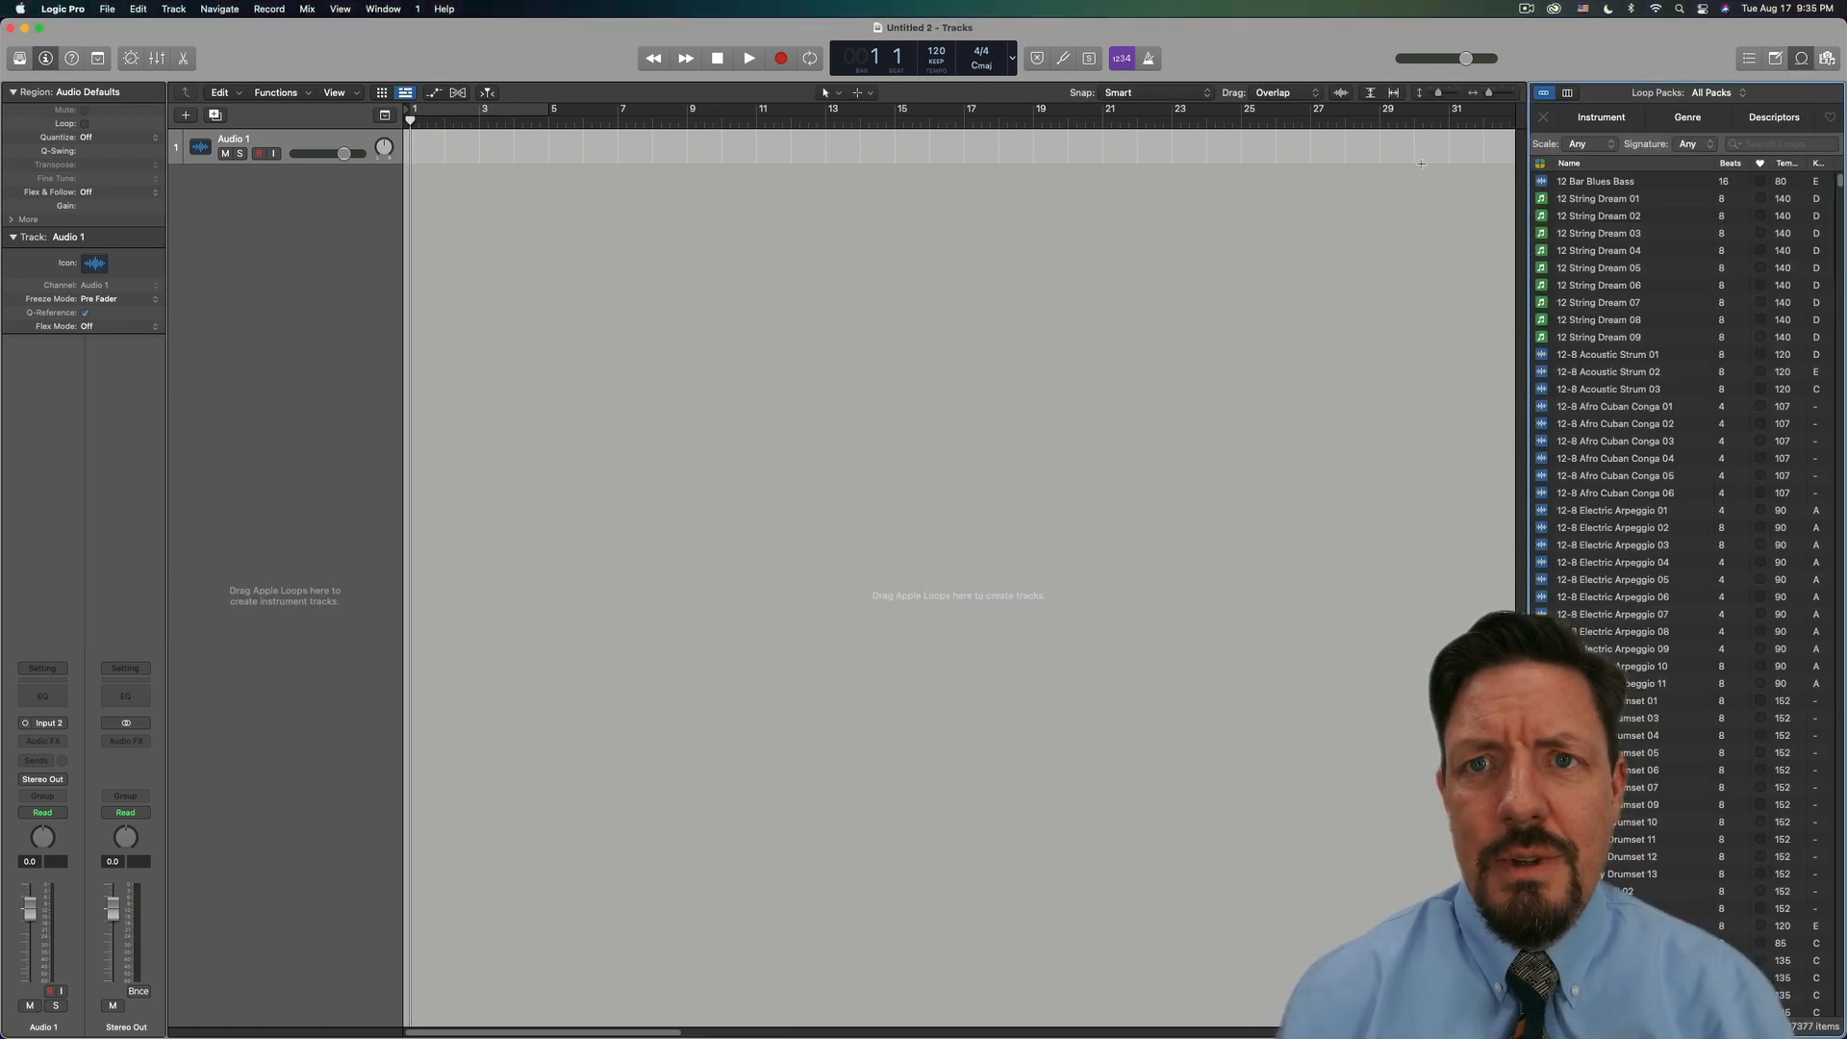
click(1593, 119)
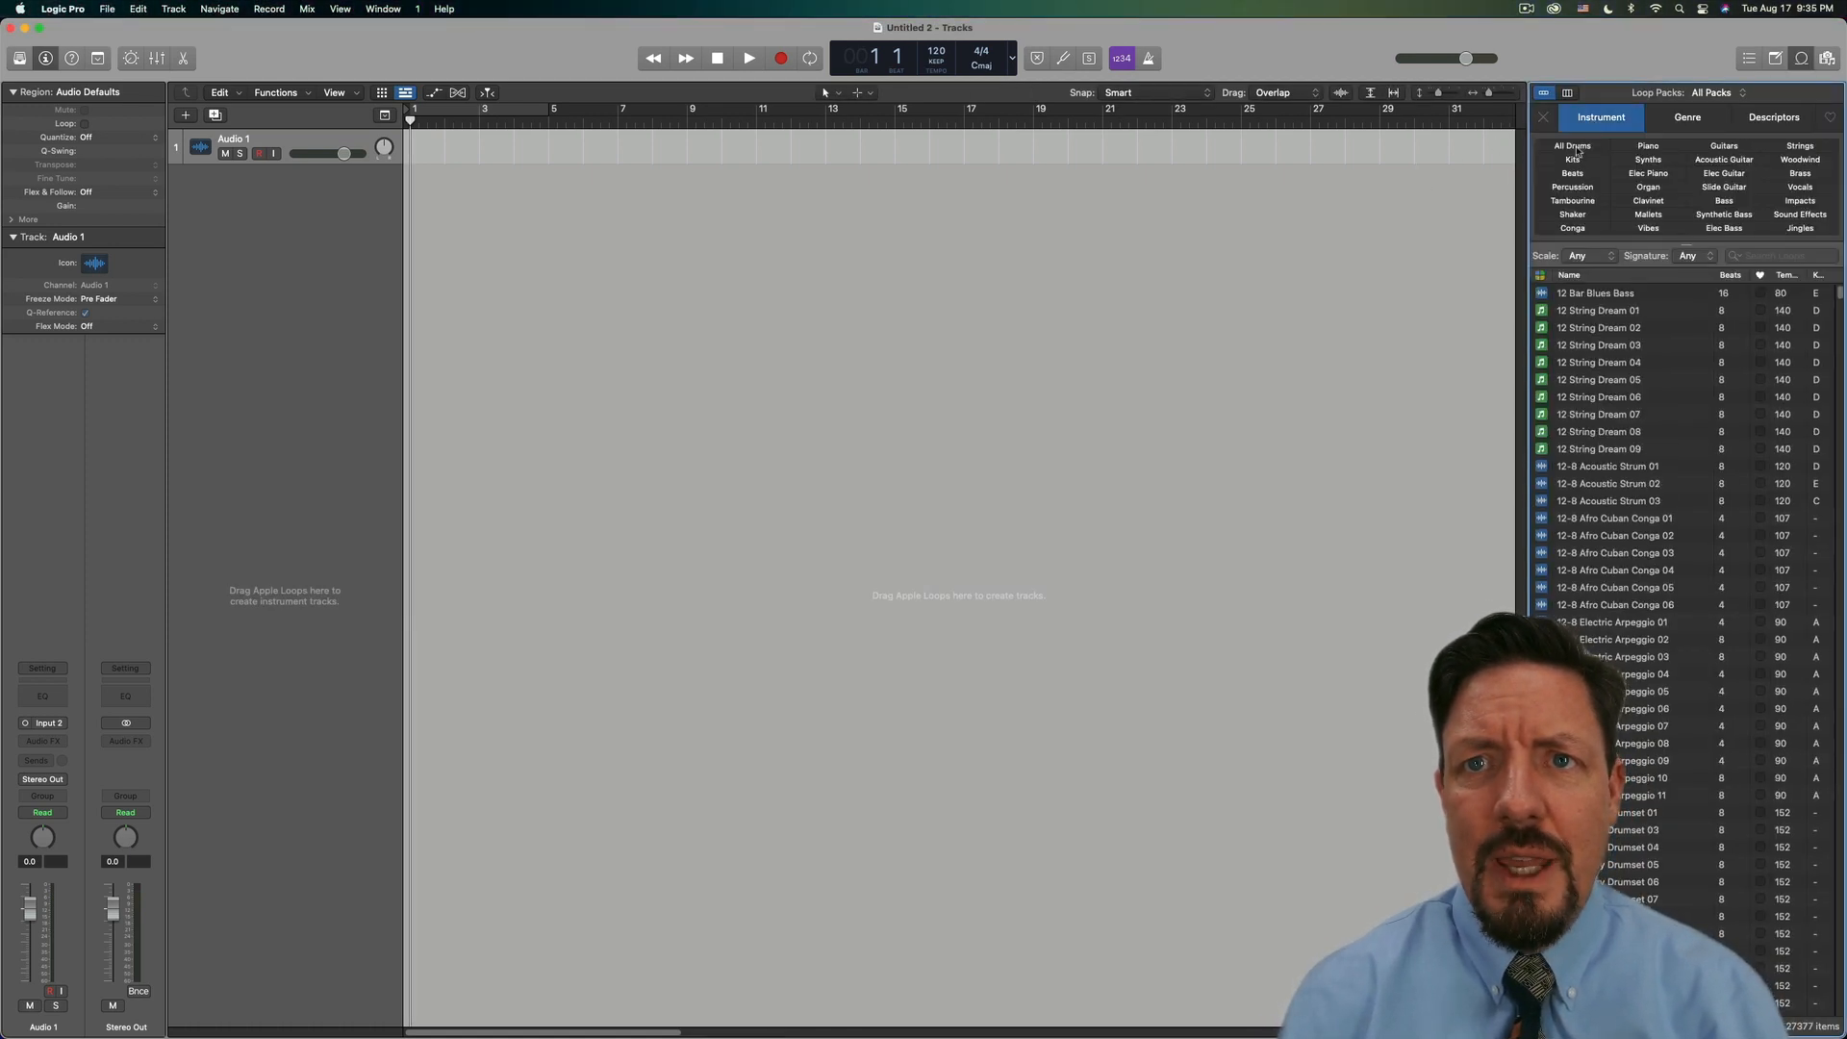
click(1572, 146)
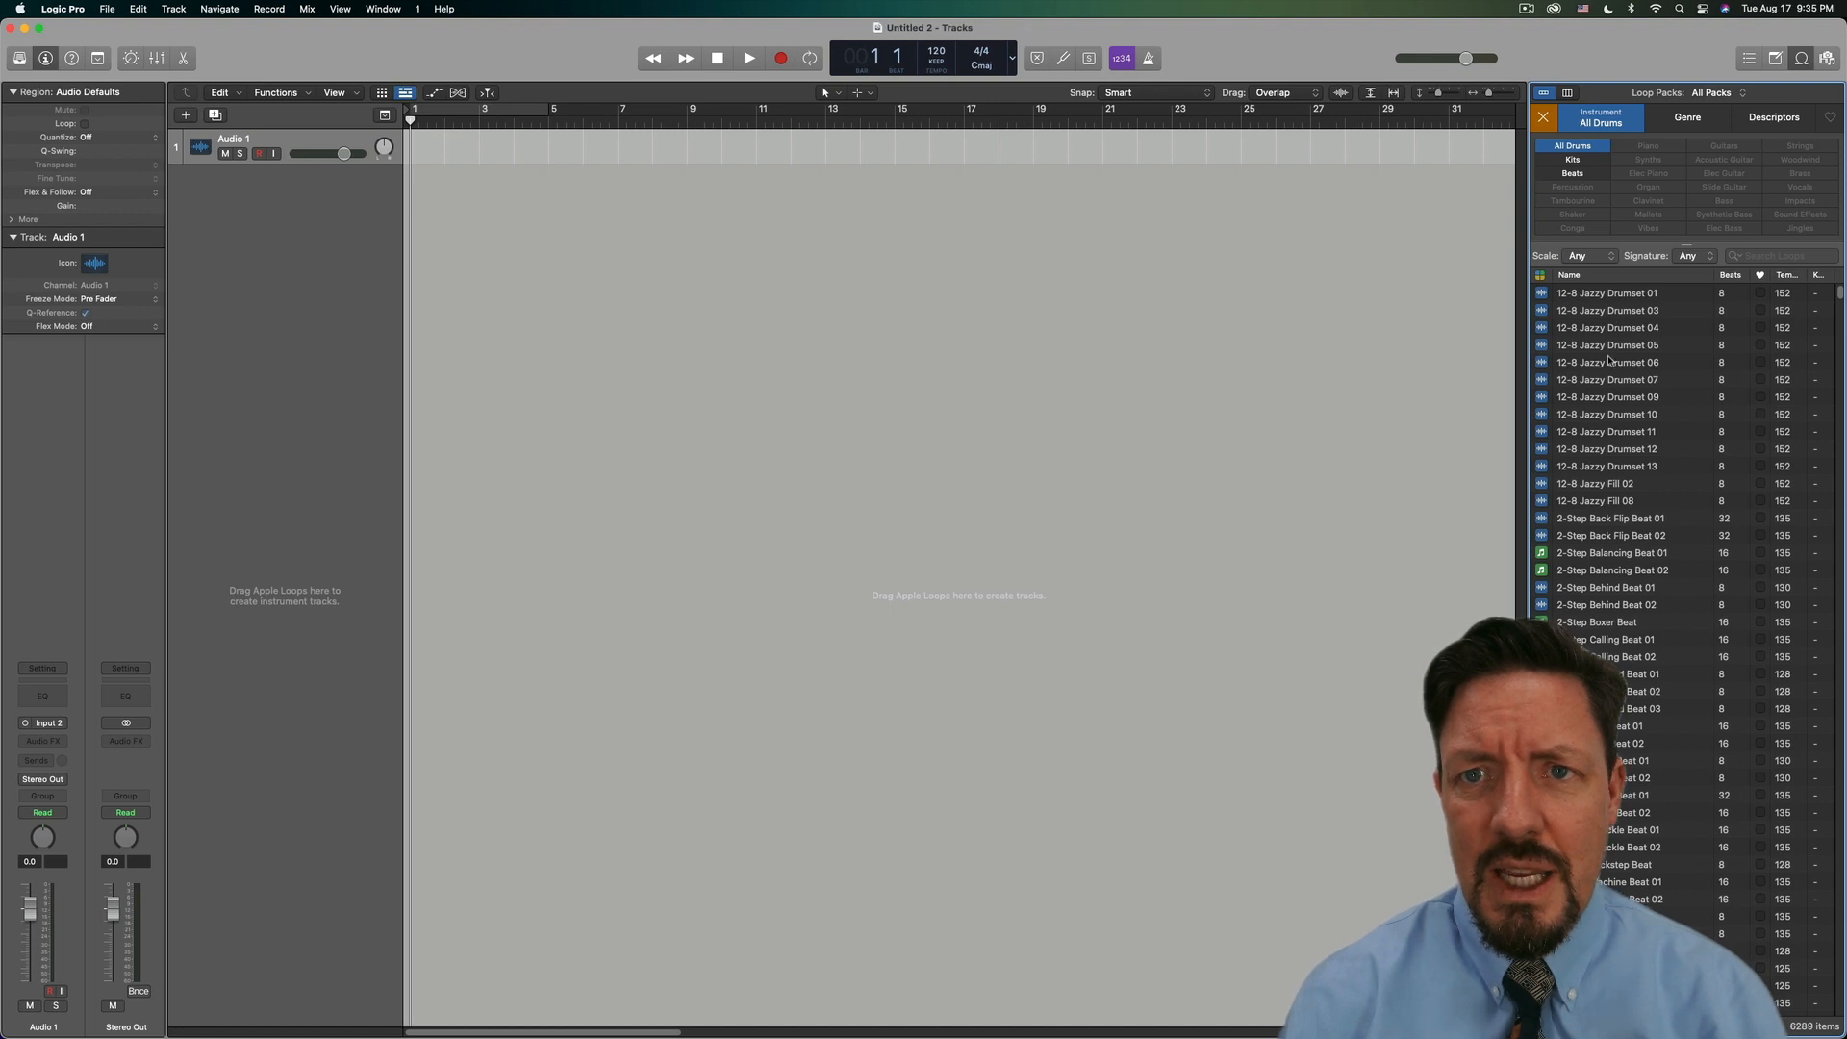
Audition the loop "12-8 Jazzy Drumset 01" and load it into Quick Sampler on a new track
click(1602, 297)
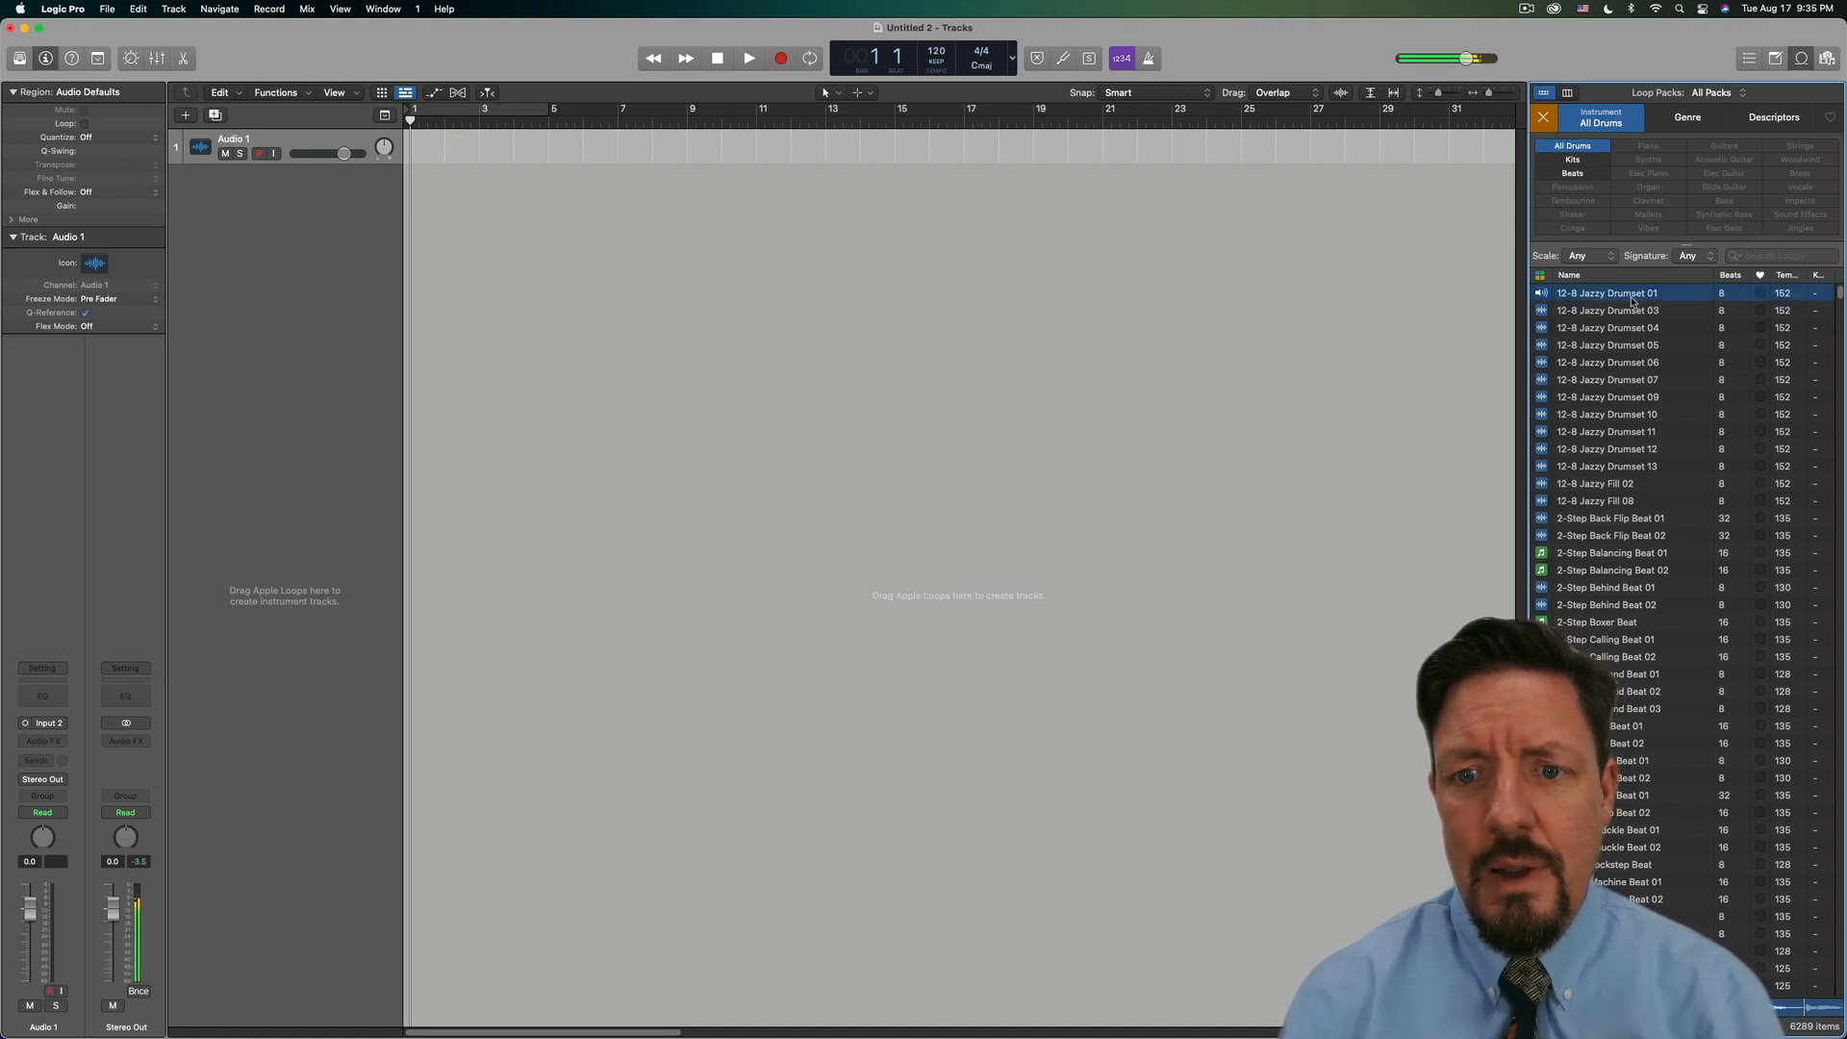
click(1606, 299)
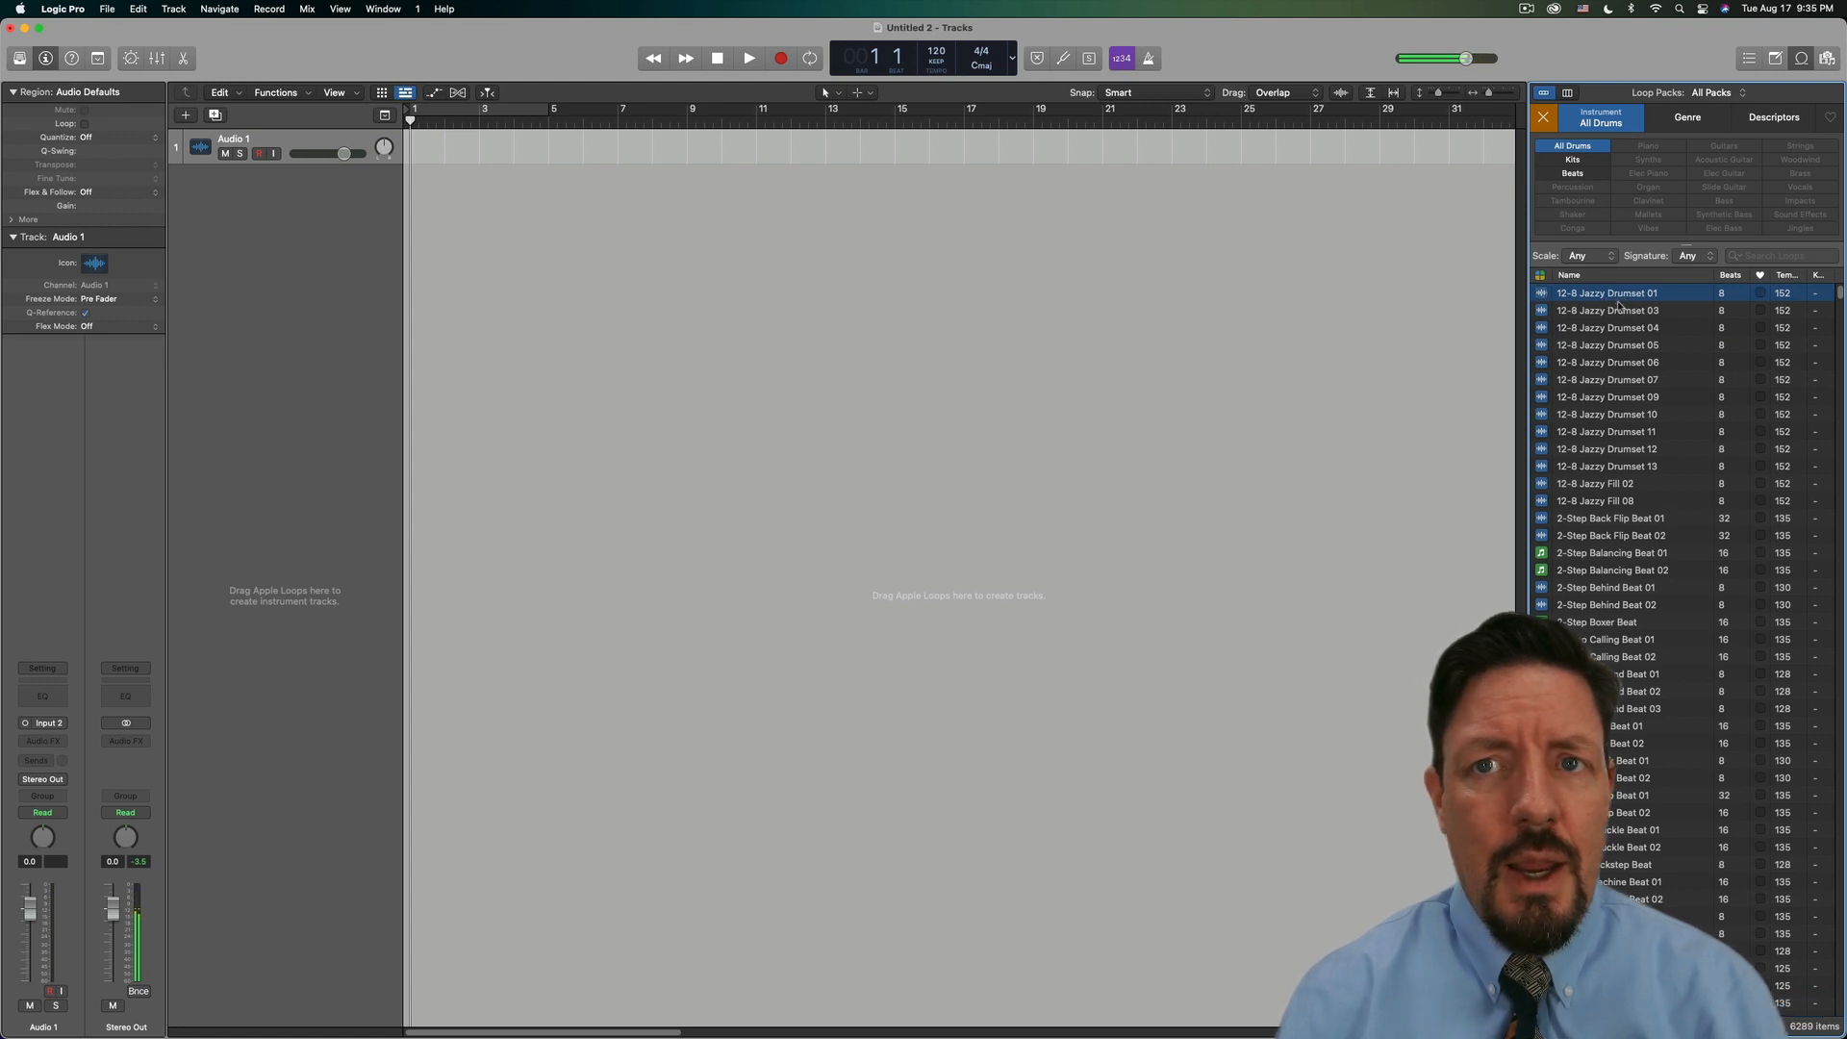
drag(1615, 299, 304, 219)
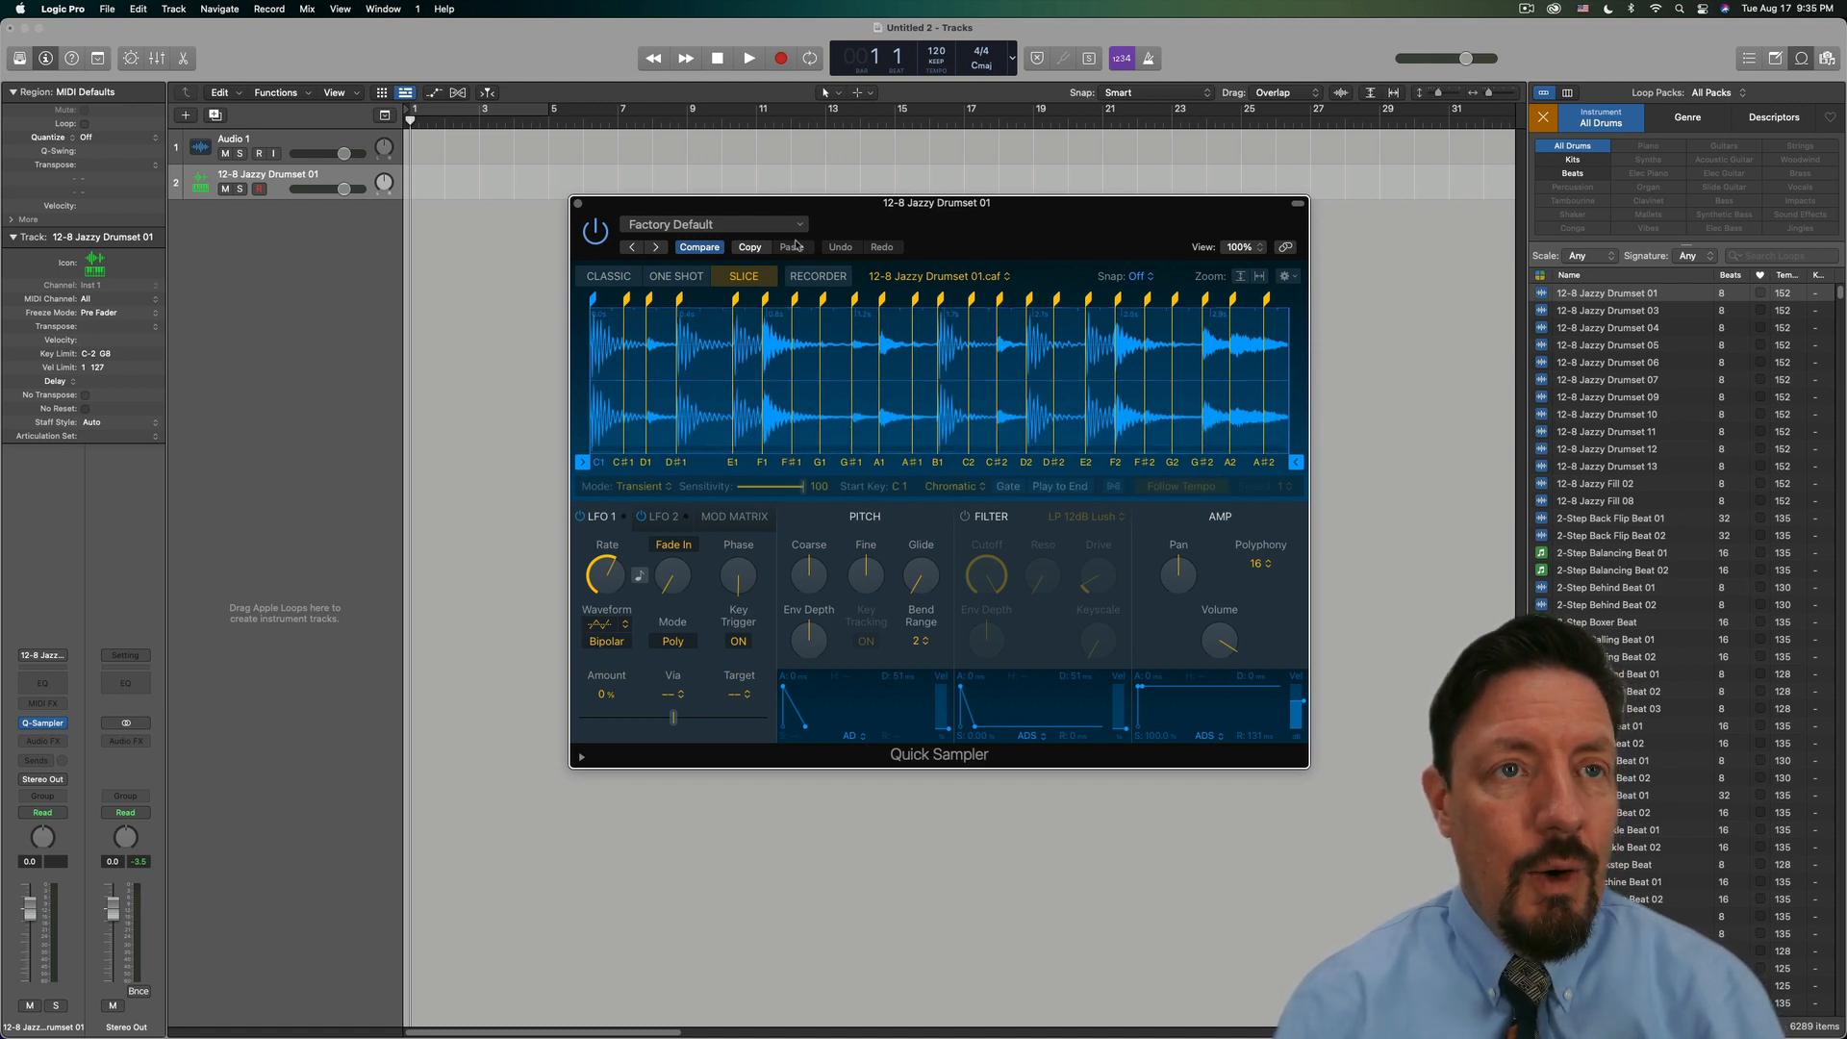
drag(982, 217, 959, 248)
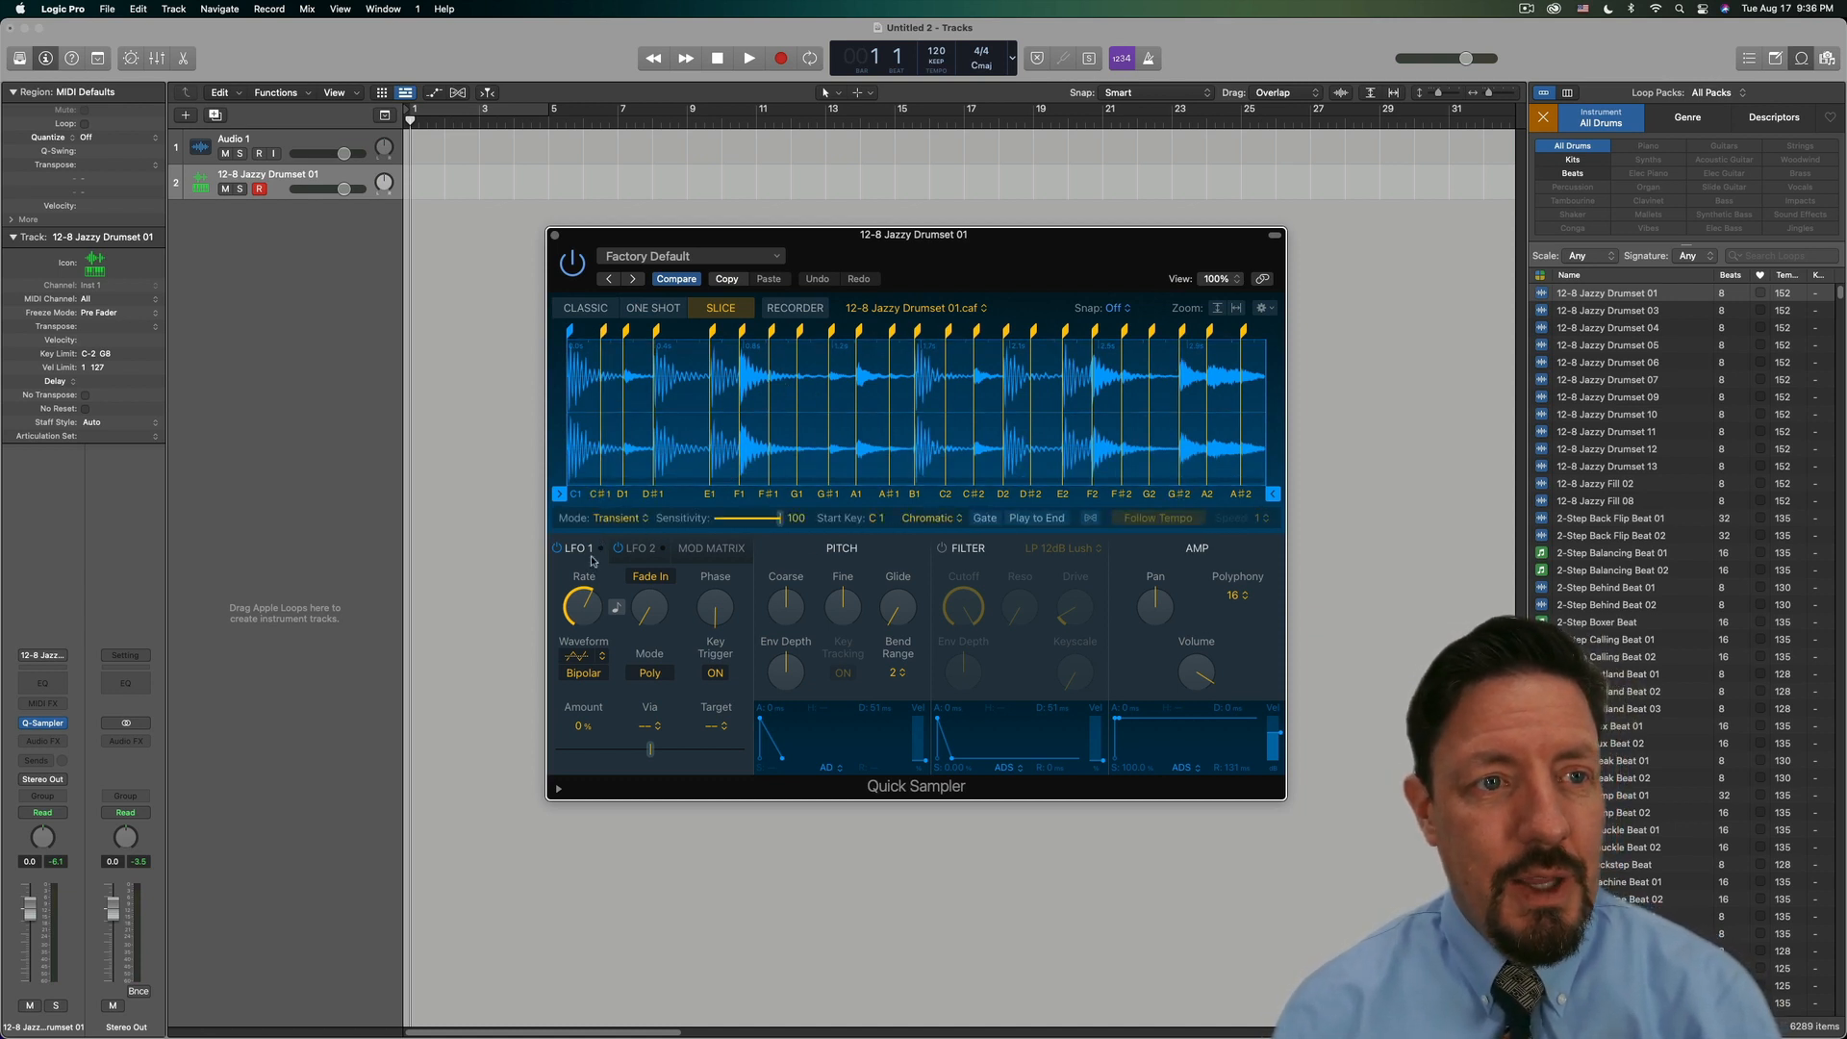
Set the slicing mode to Beat Divisions with a division of 1
click(621, 520)
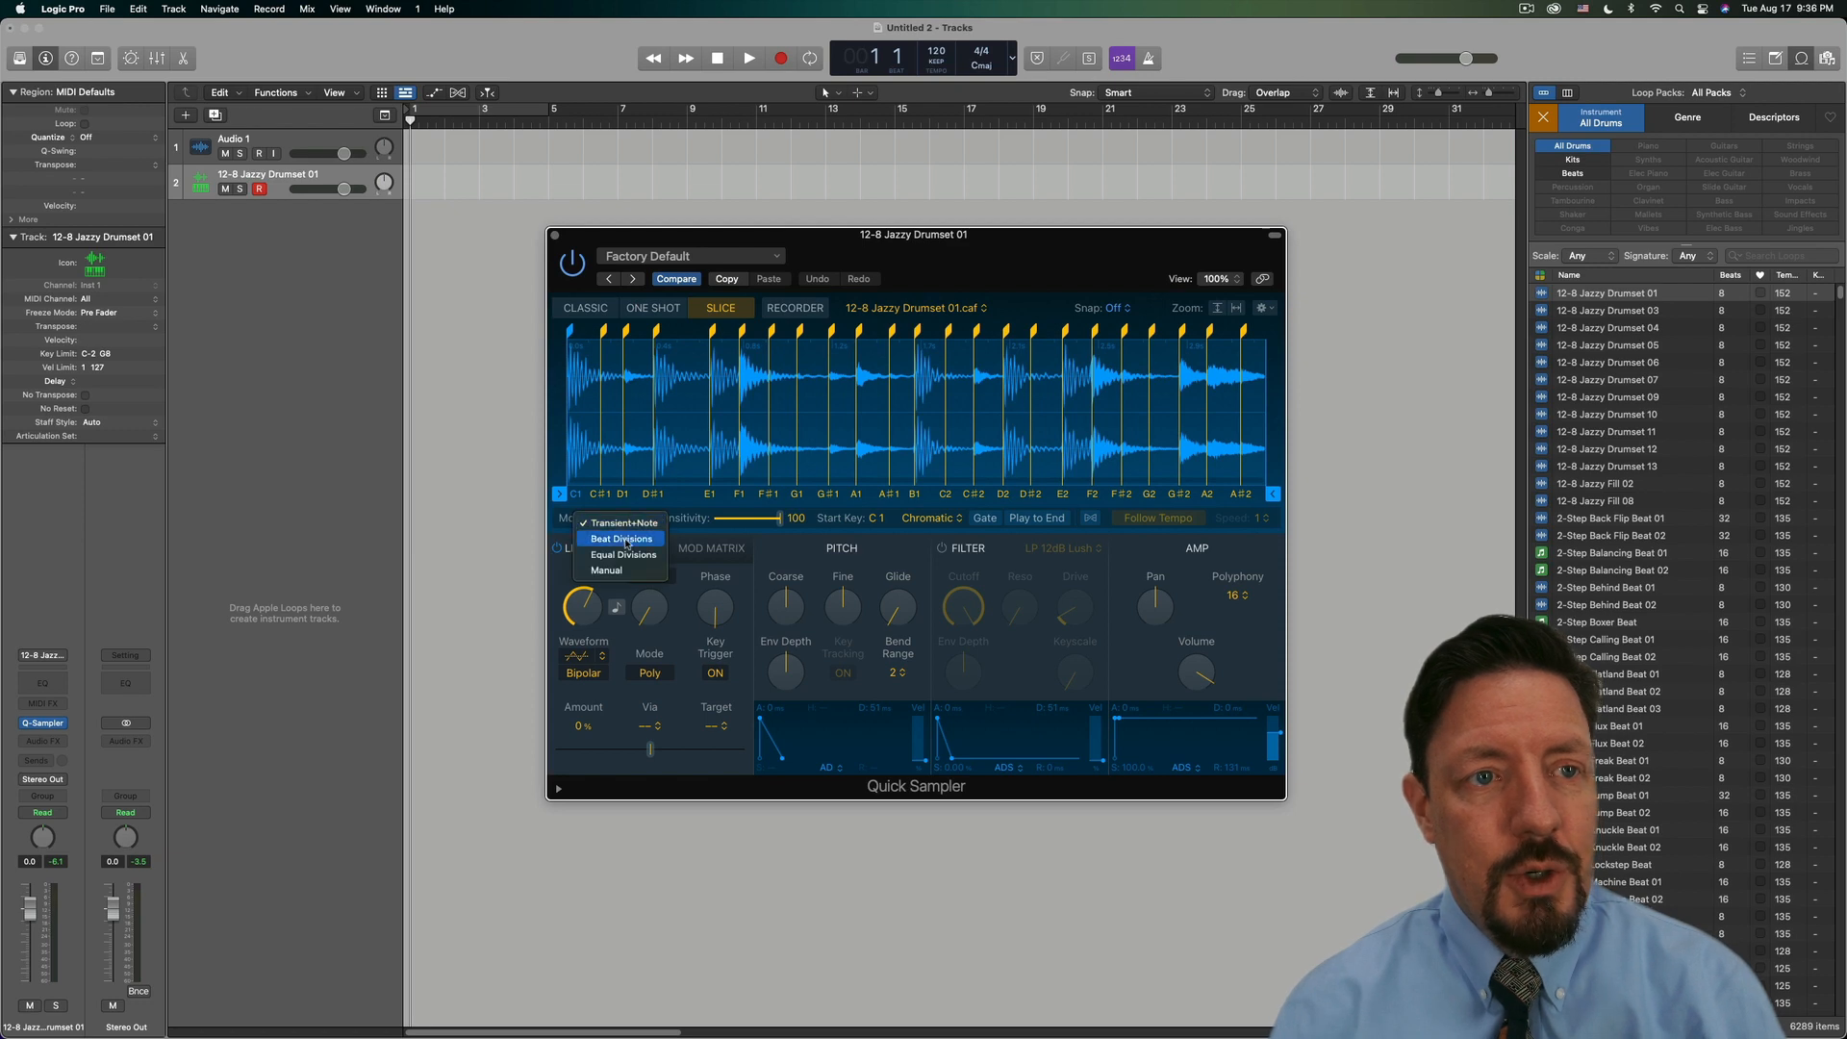
click(626, 539)
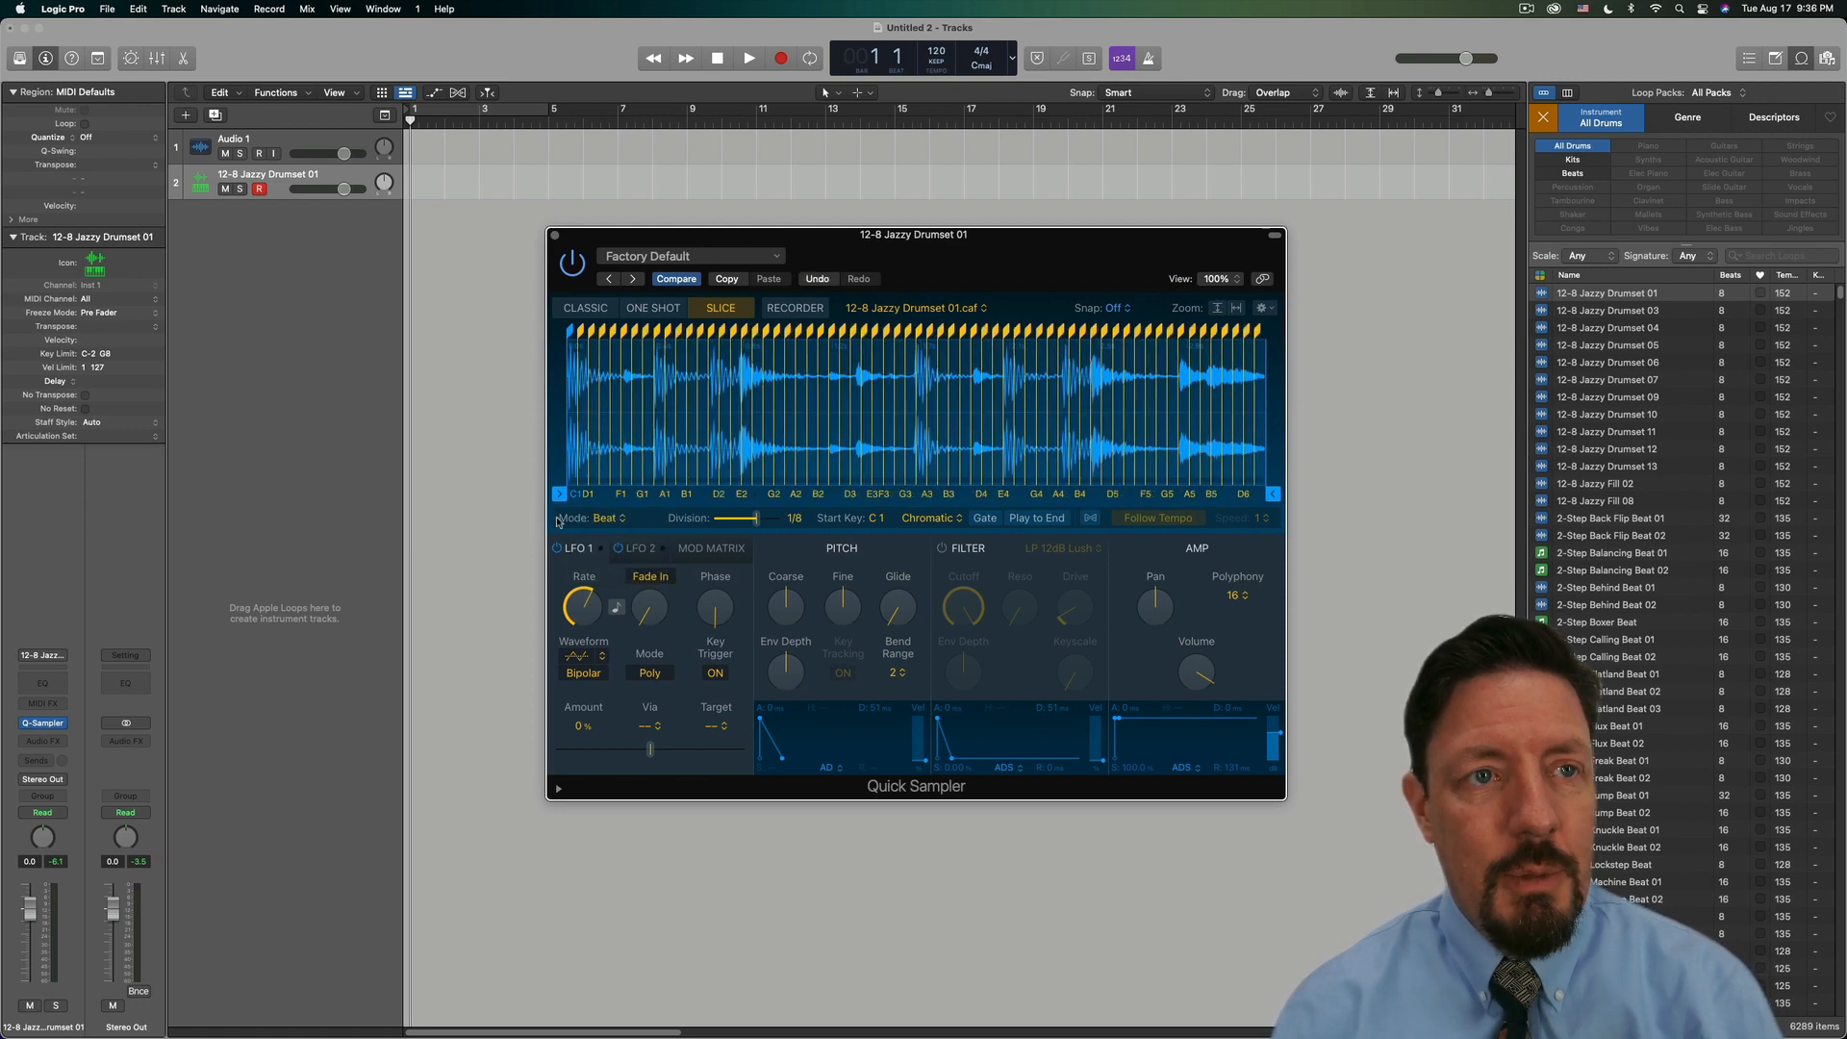
mouse_move(736, 519)
mouse_down()
mouse_move(752, 530)
mouse_move(735, 523)
mouse_up()
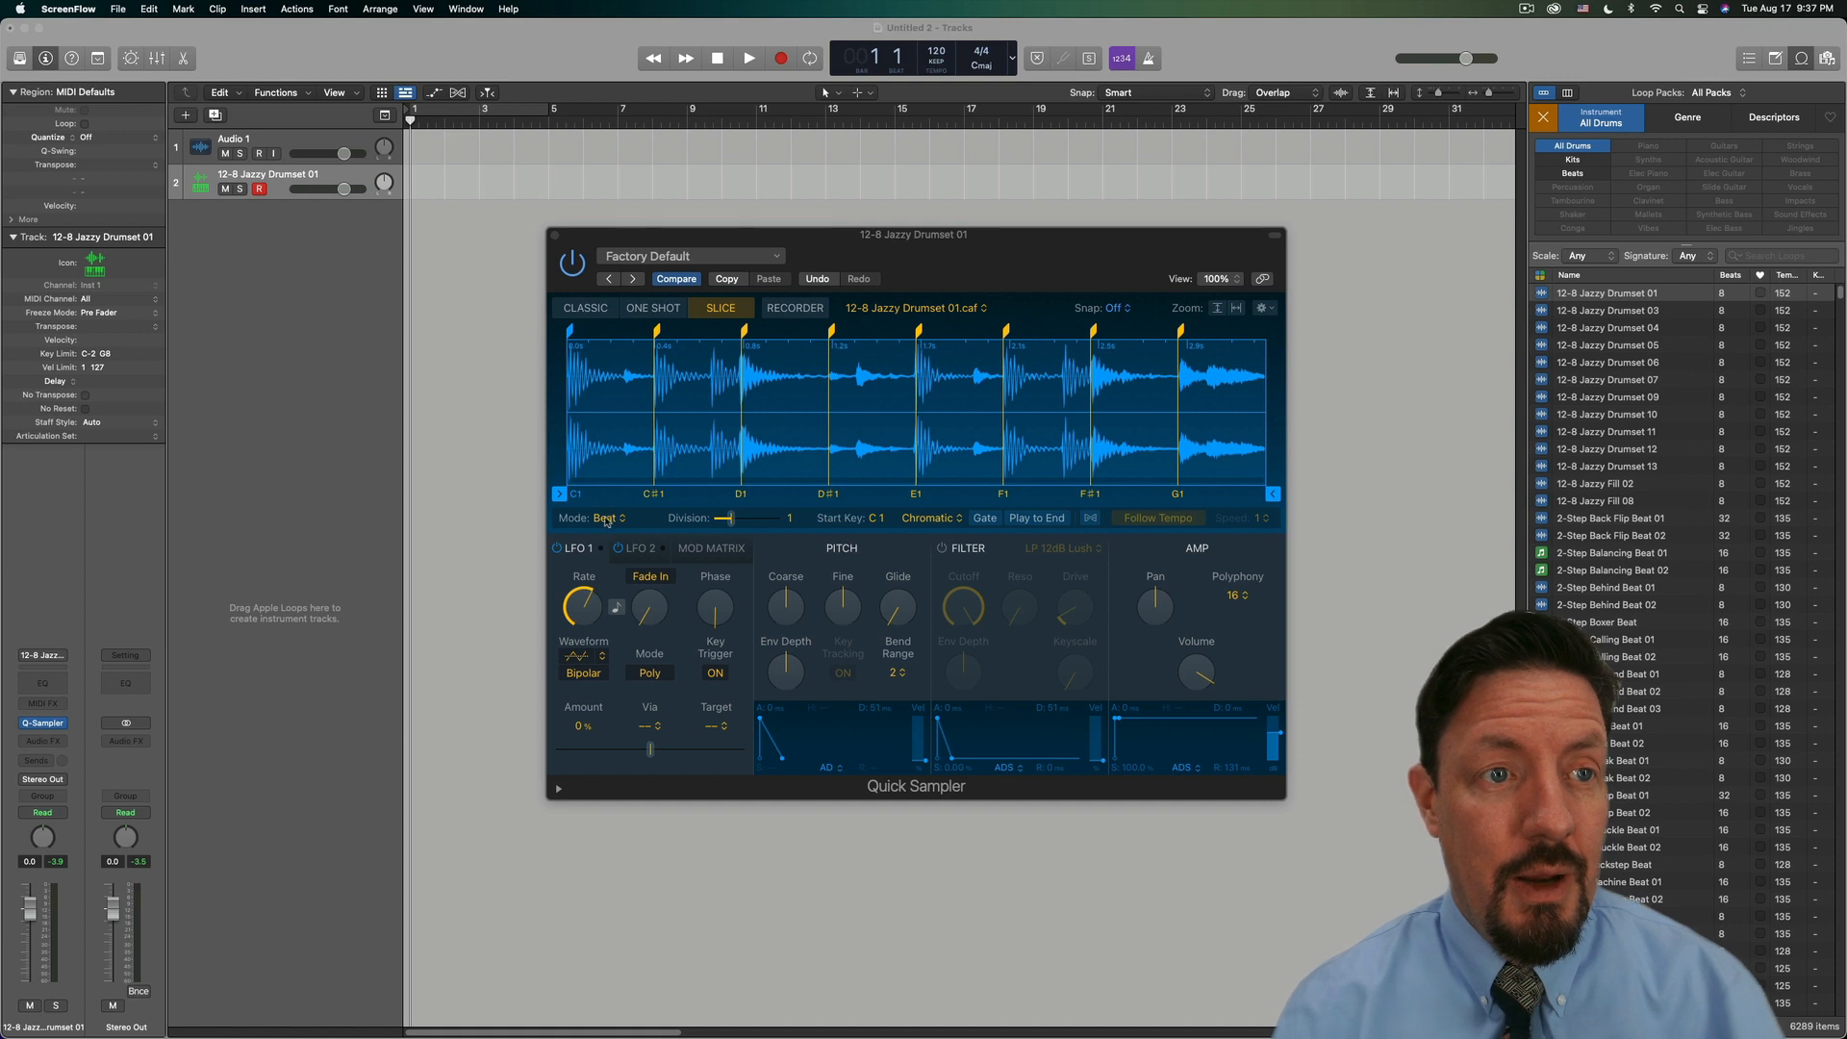
click(613, 519)
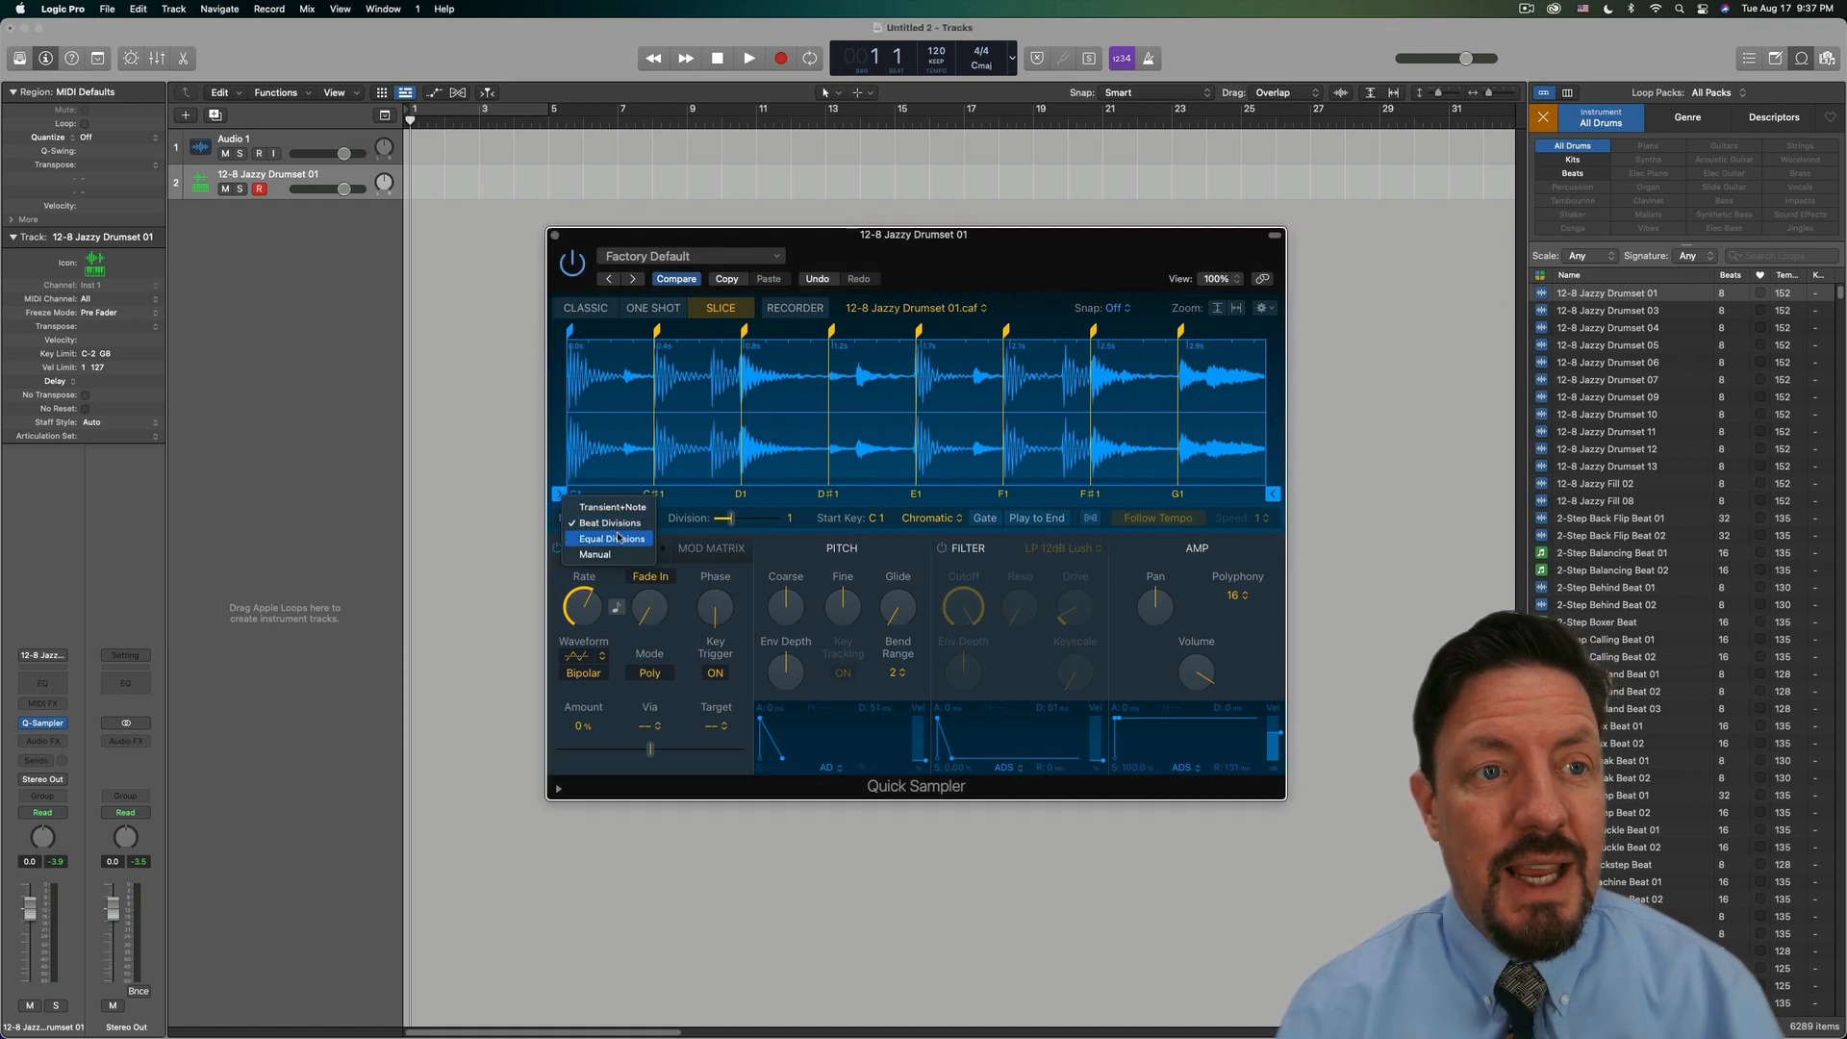
click(779, 520)
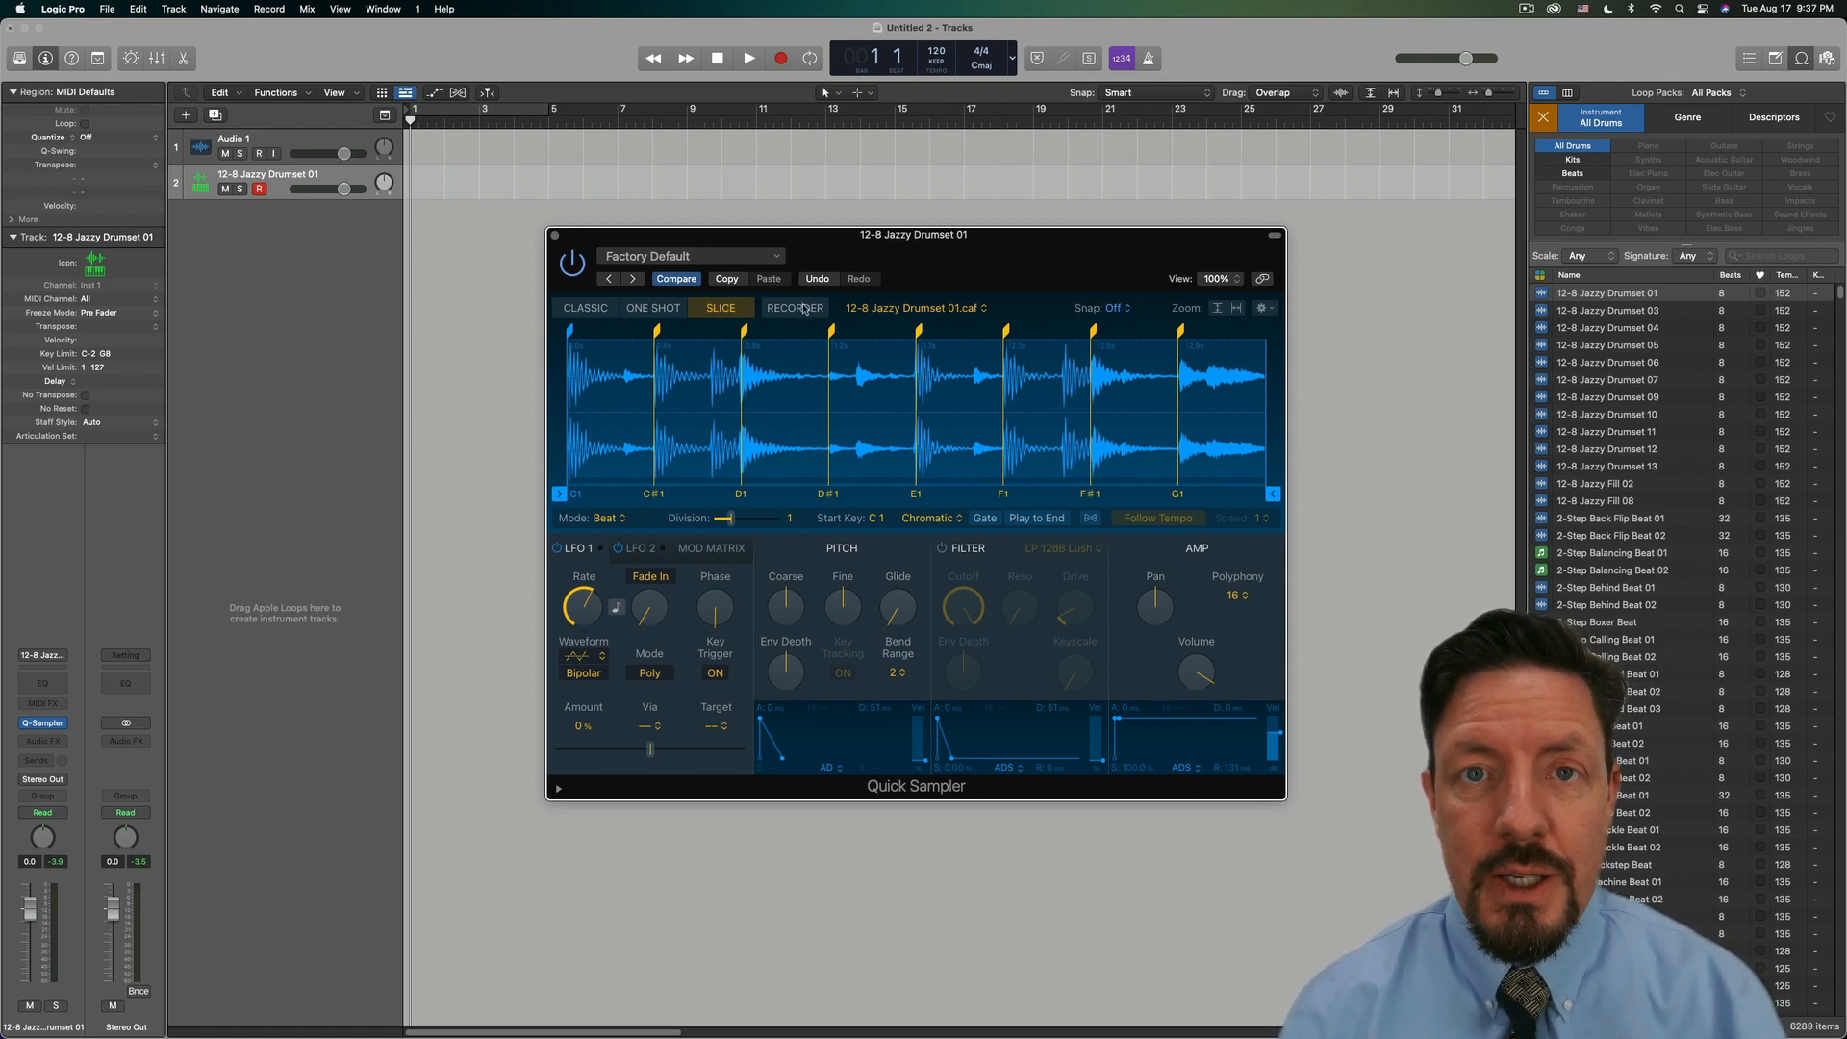
Try the sample in Classic and One Shot modes, returning One Shot playback to Forward
click(581, 309)
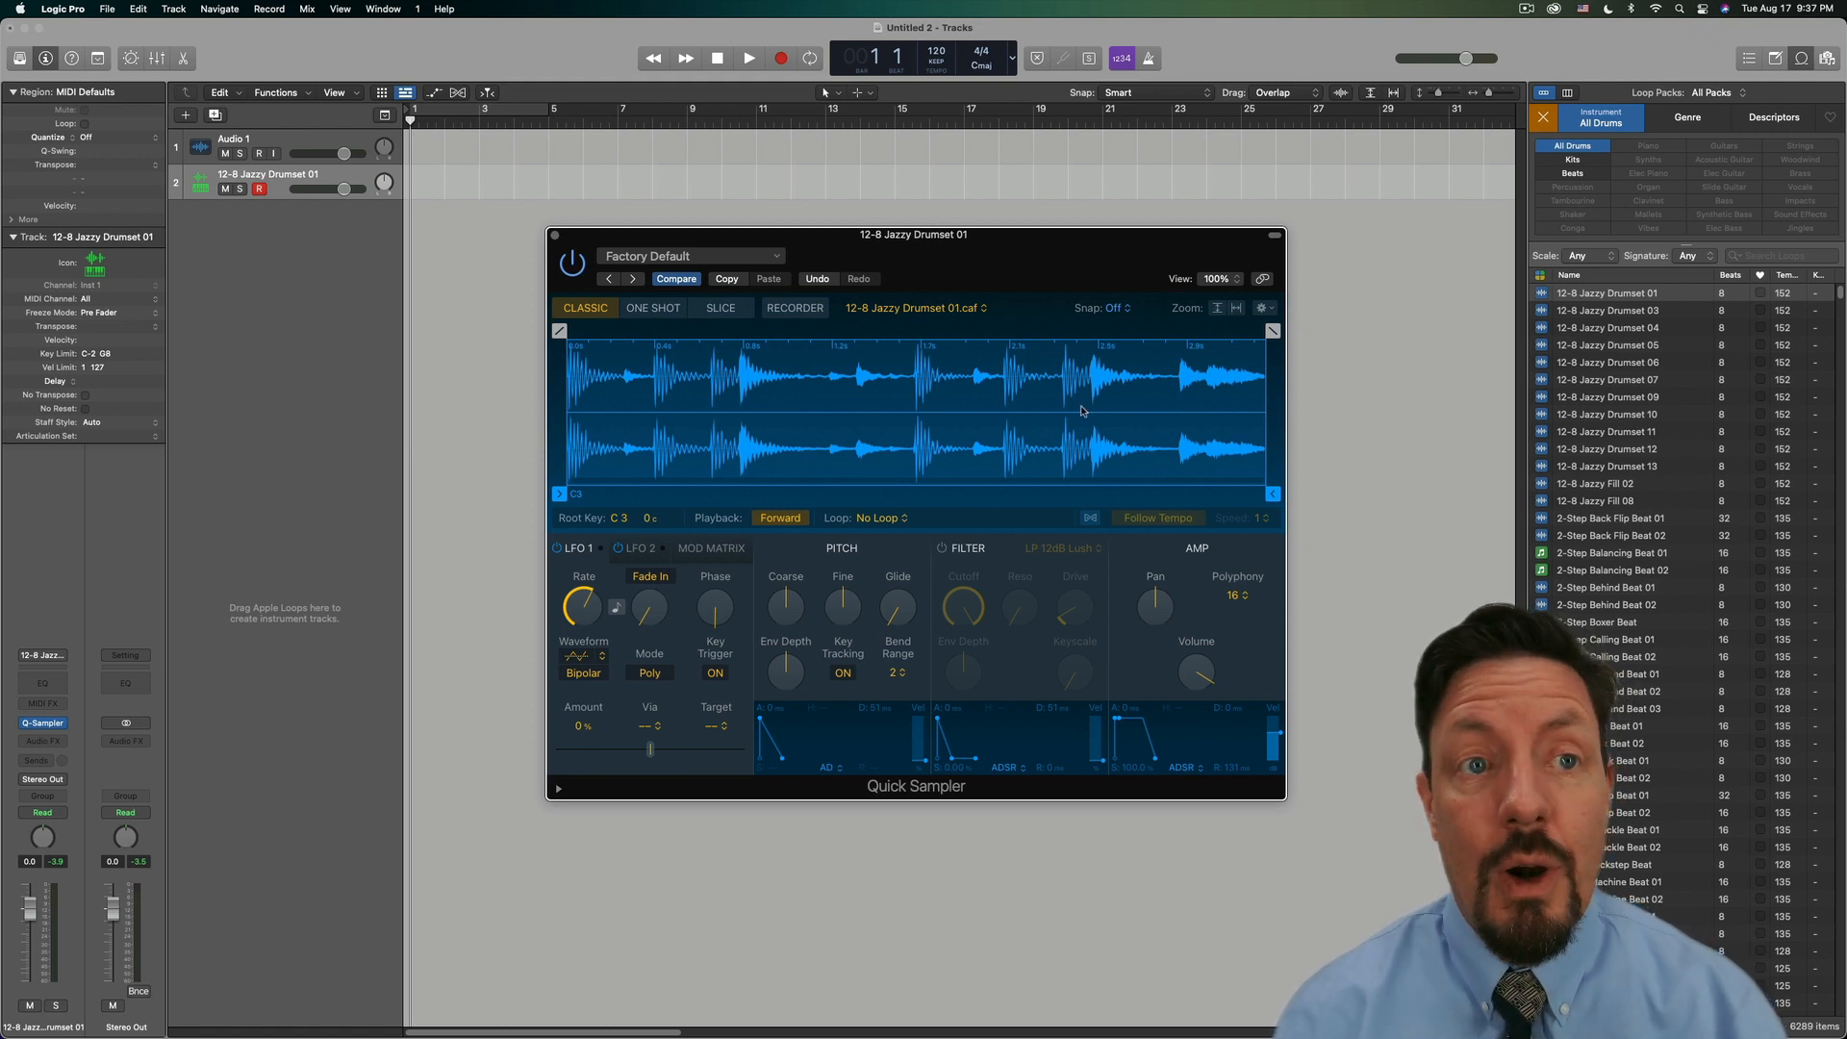
click(651, 309)
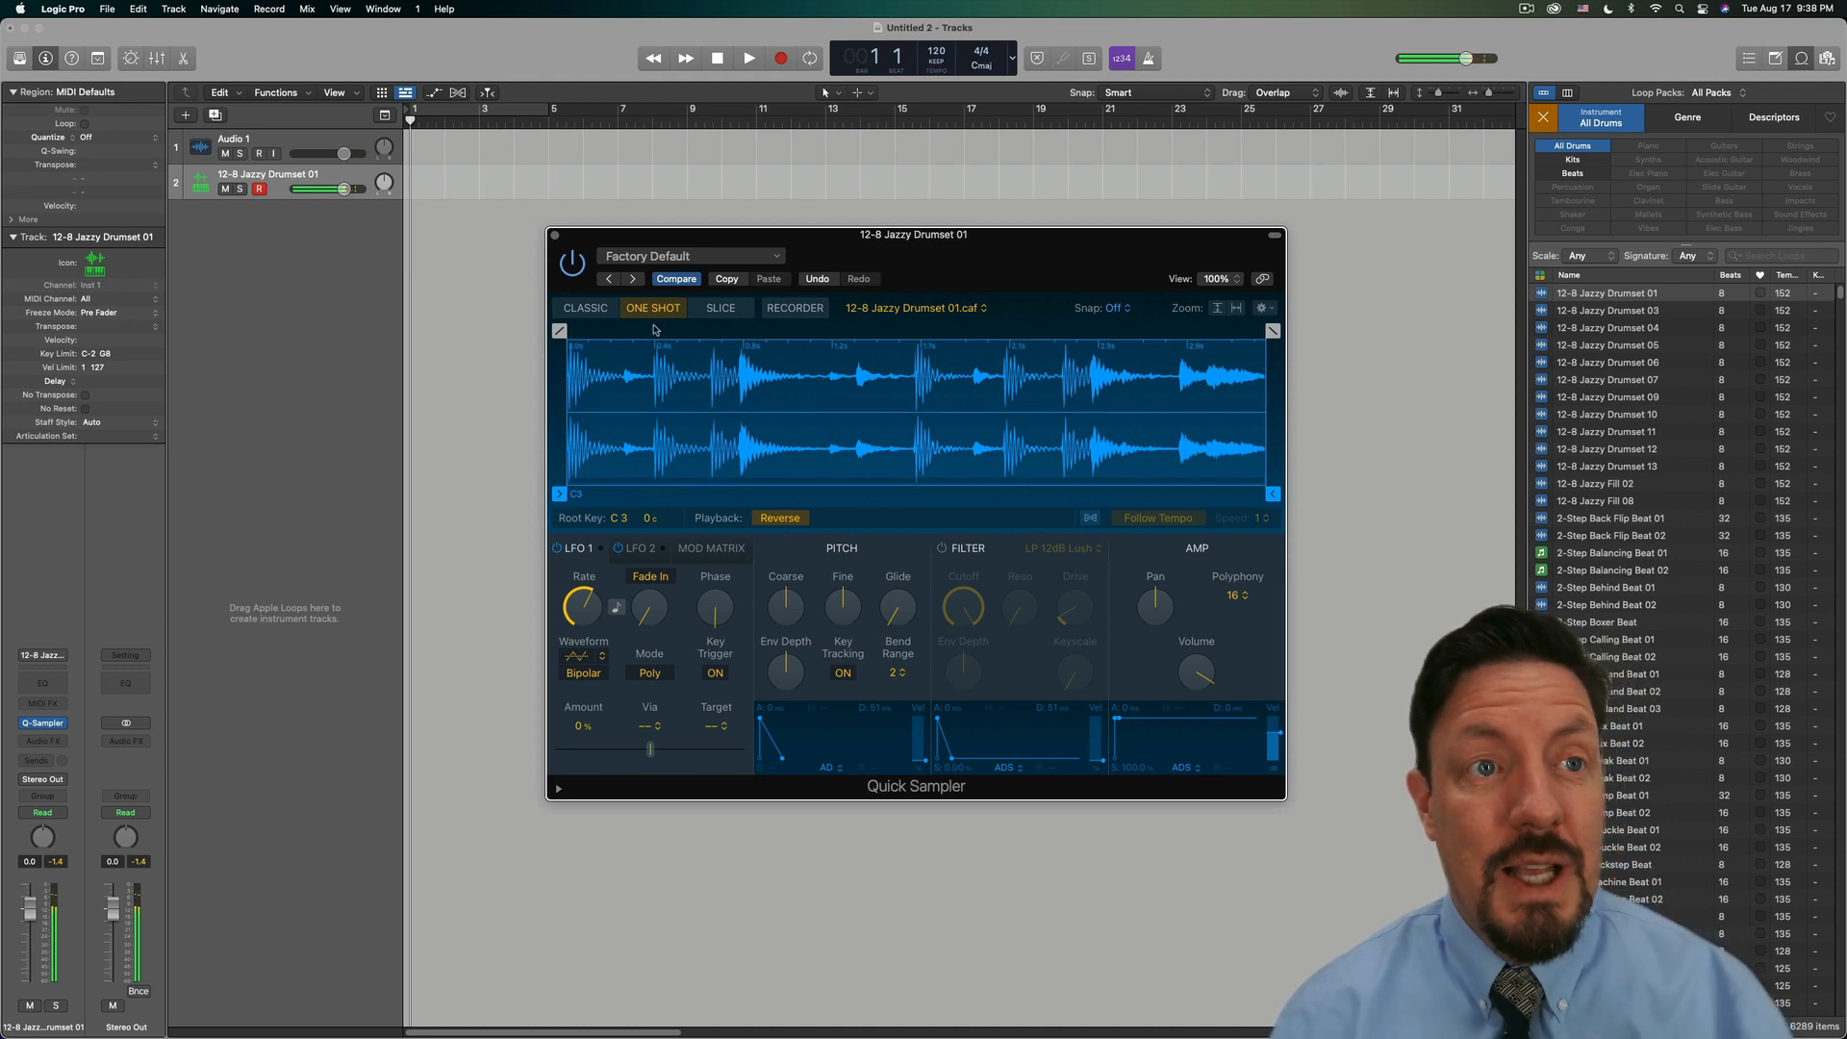
click(779, 519)
In Classic mode, set the loop type to Alternate and mark a loop from about 1.297 s to 1.97 s
click(594, 309)
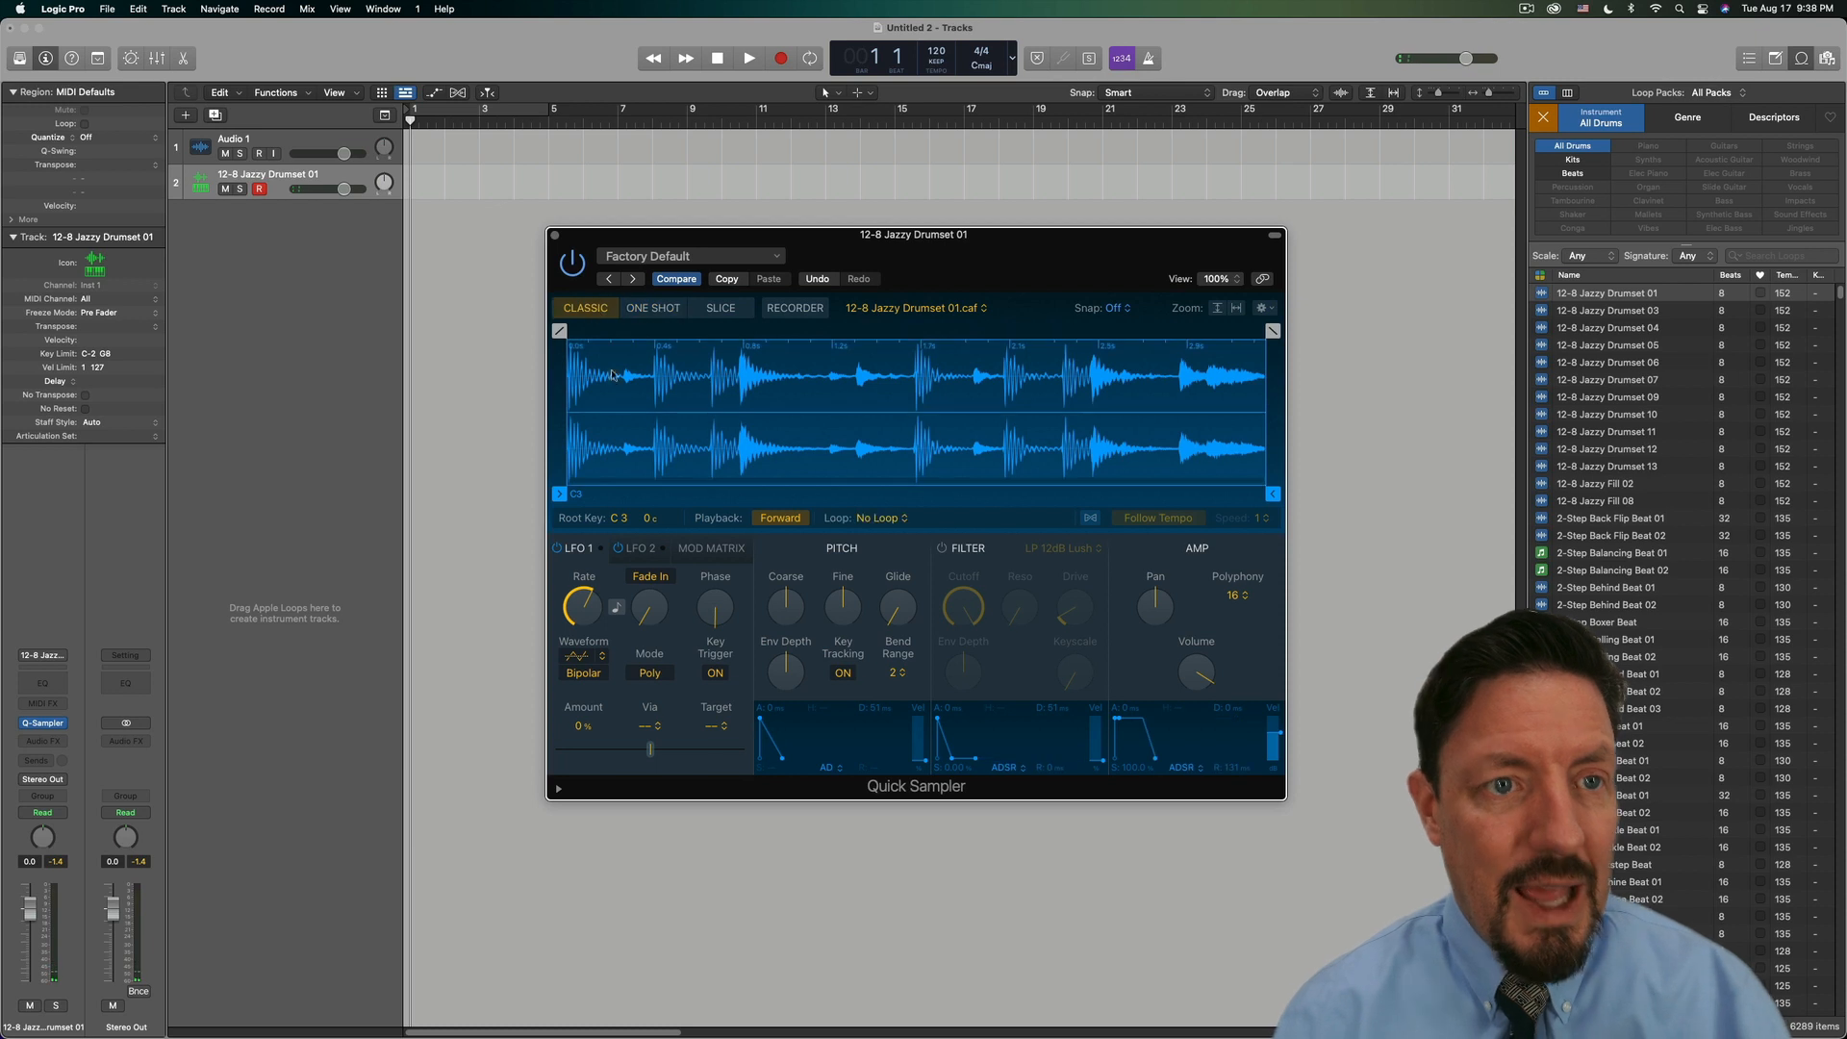
click(880, 520)
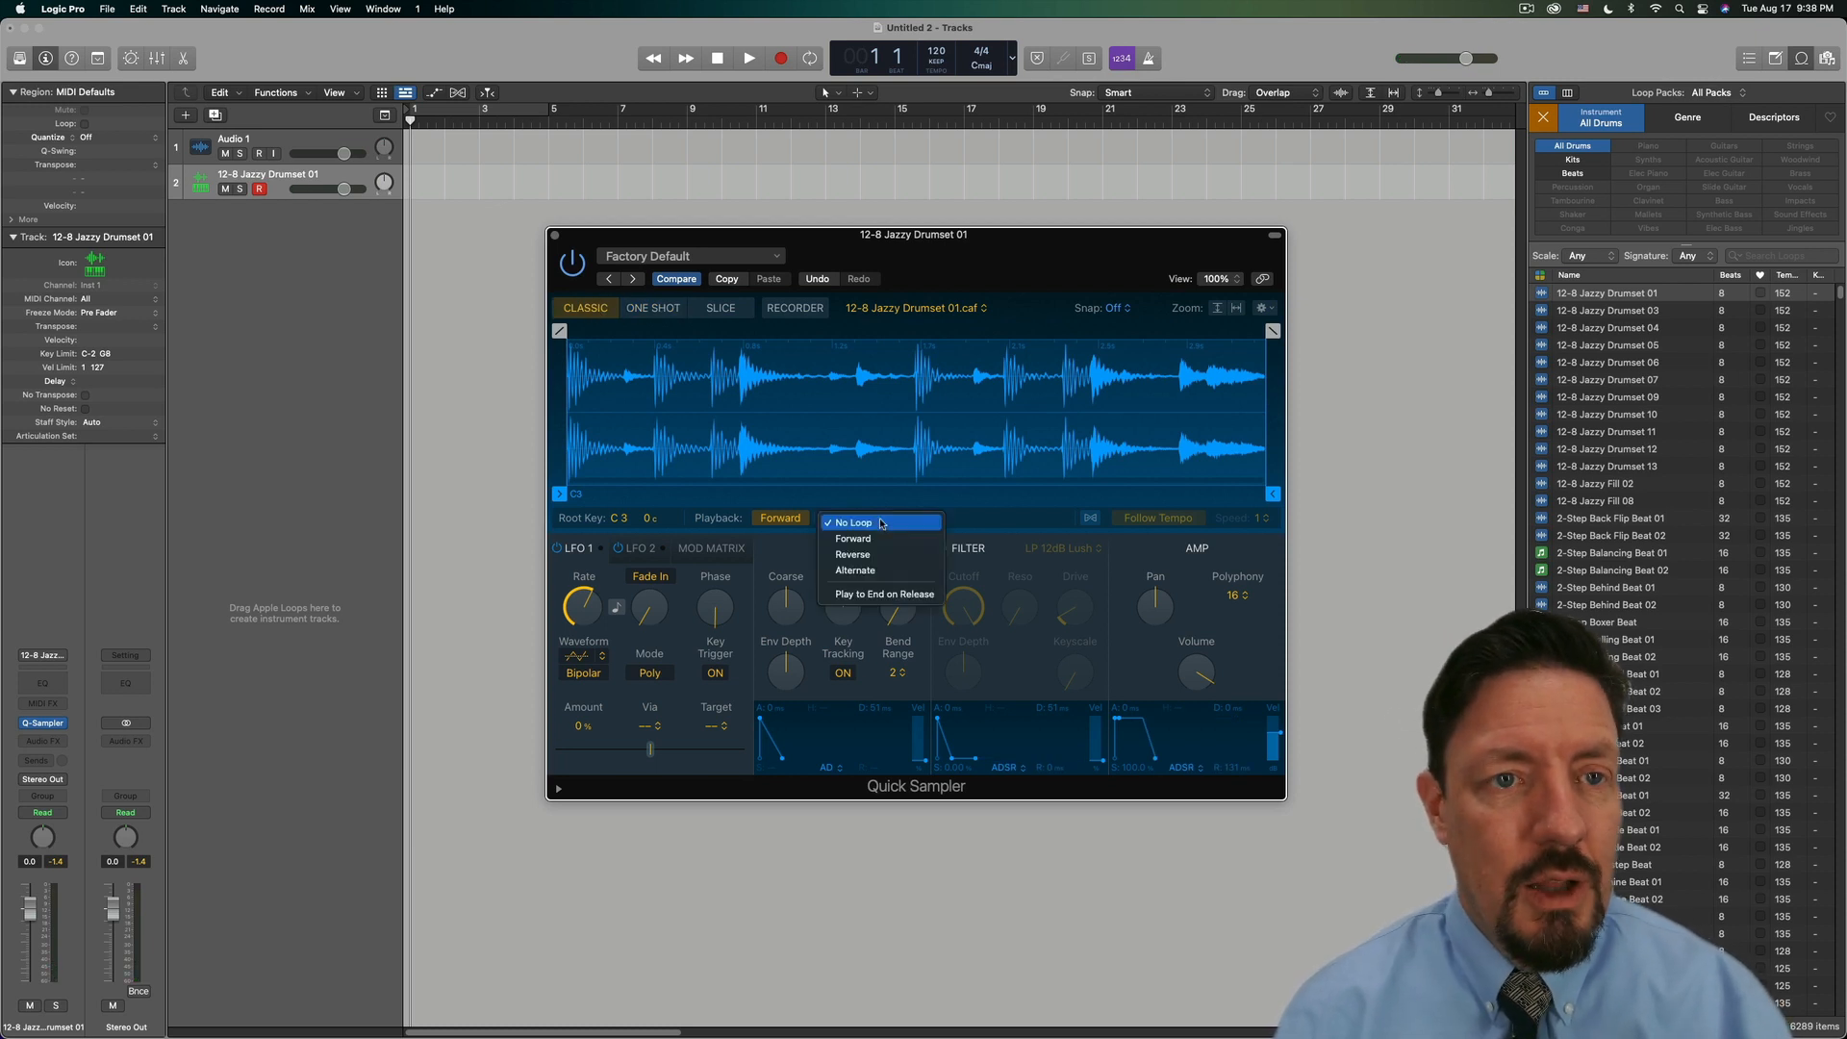
click(856, 570)
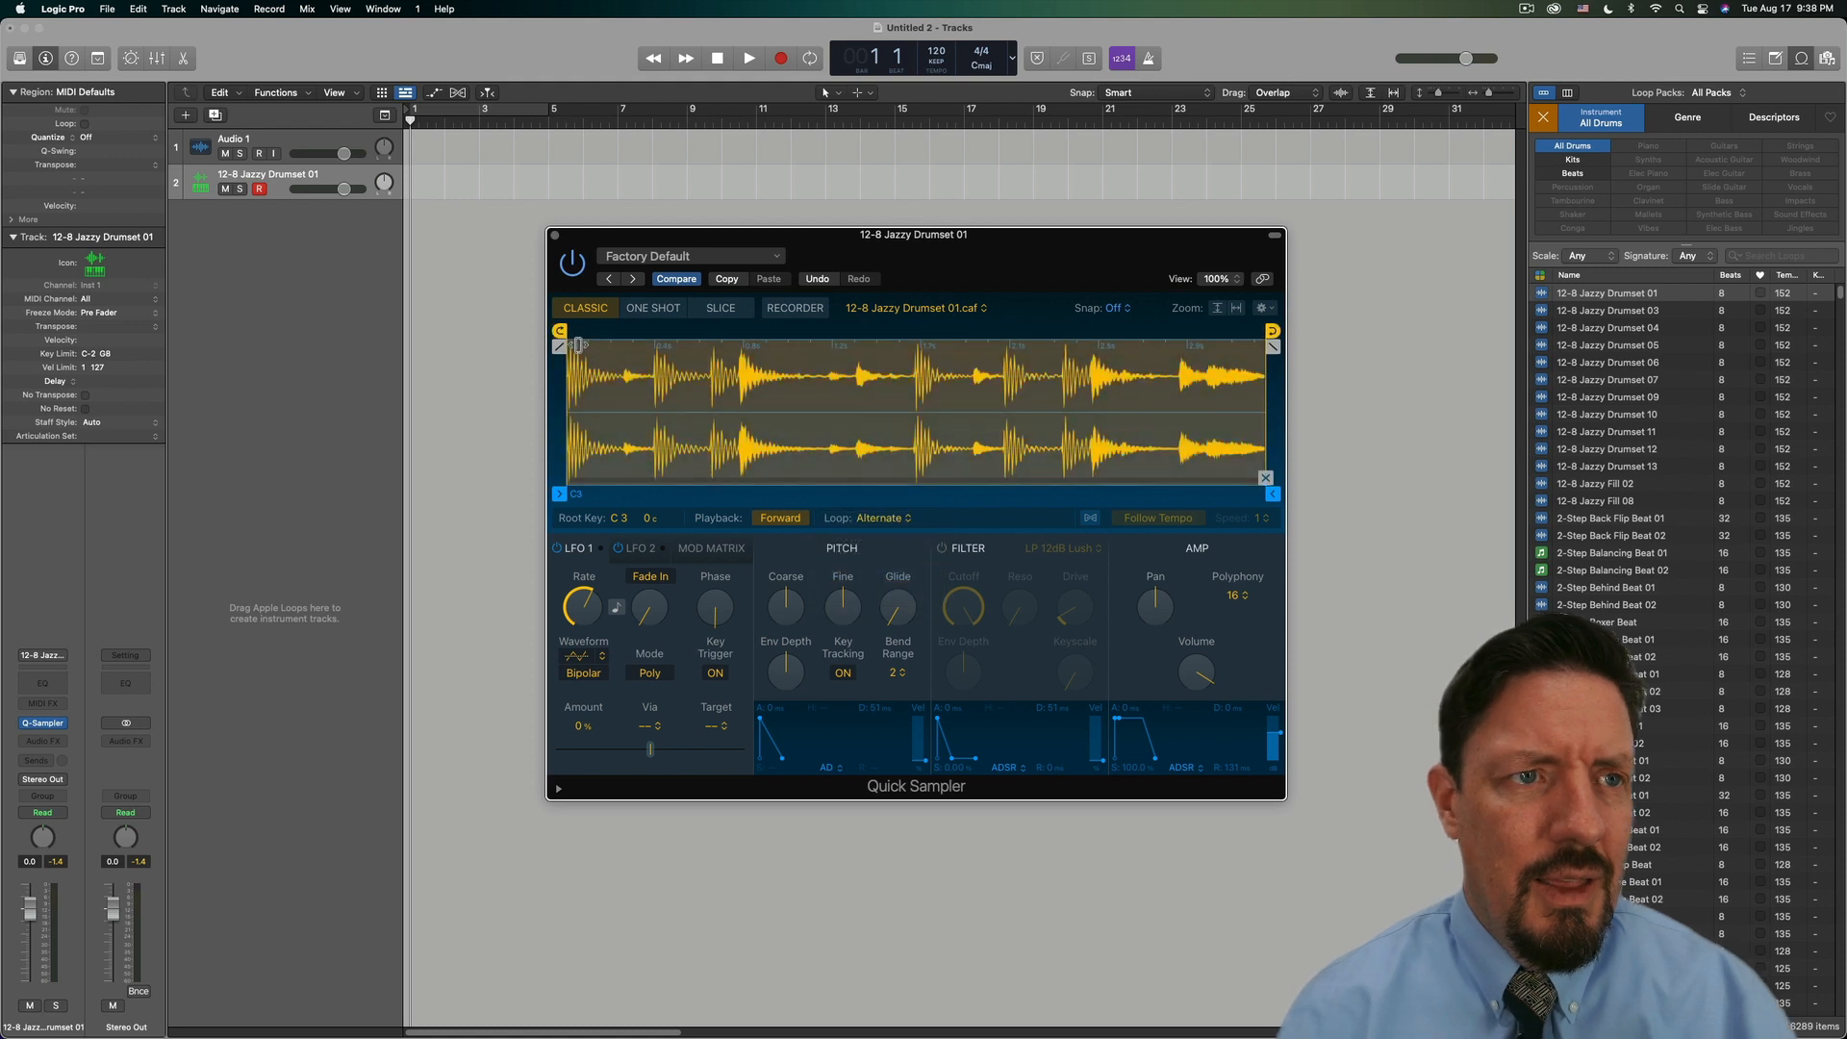
drag(578, 344, 853, 357)
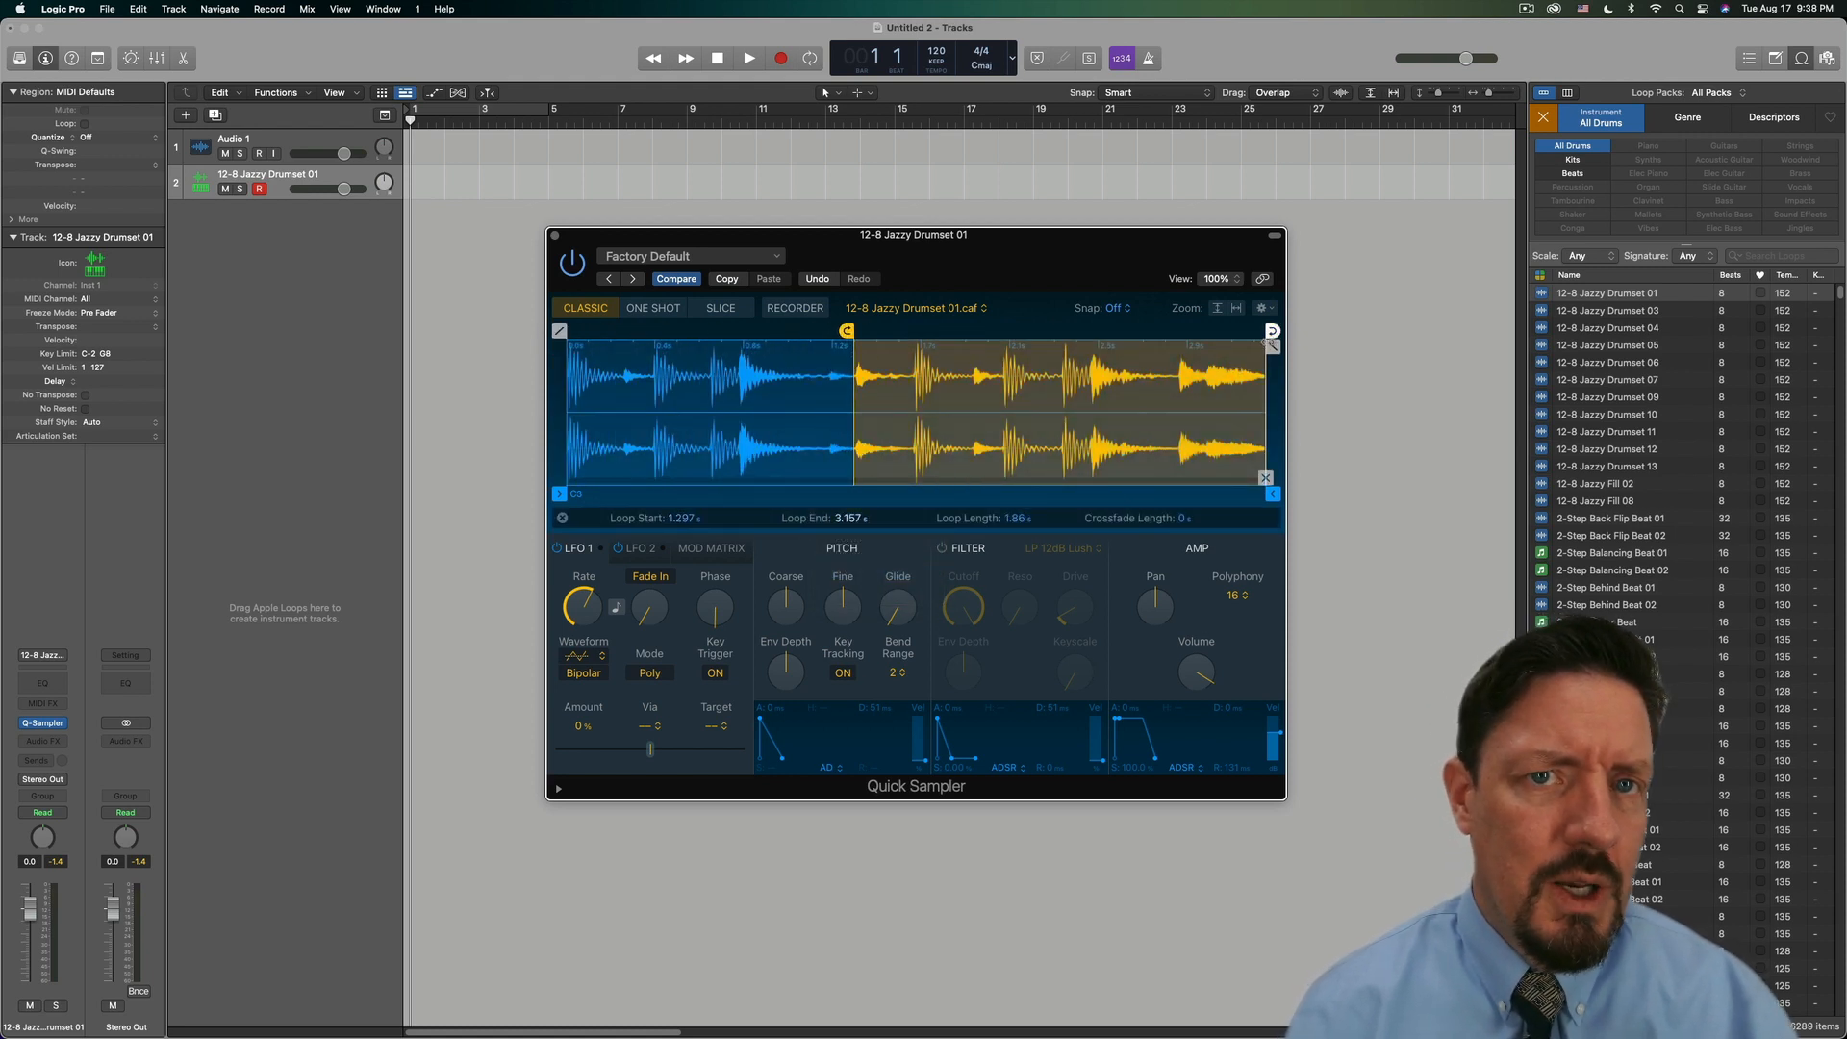
drag(1272, 331, 1002, 351)
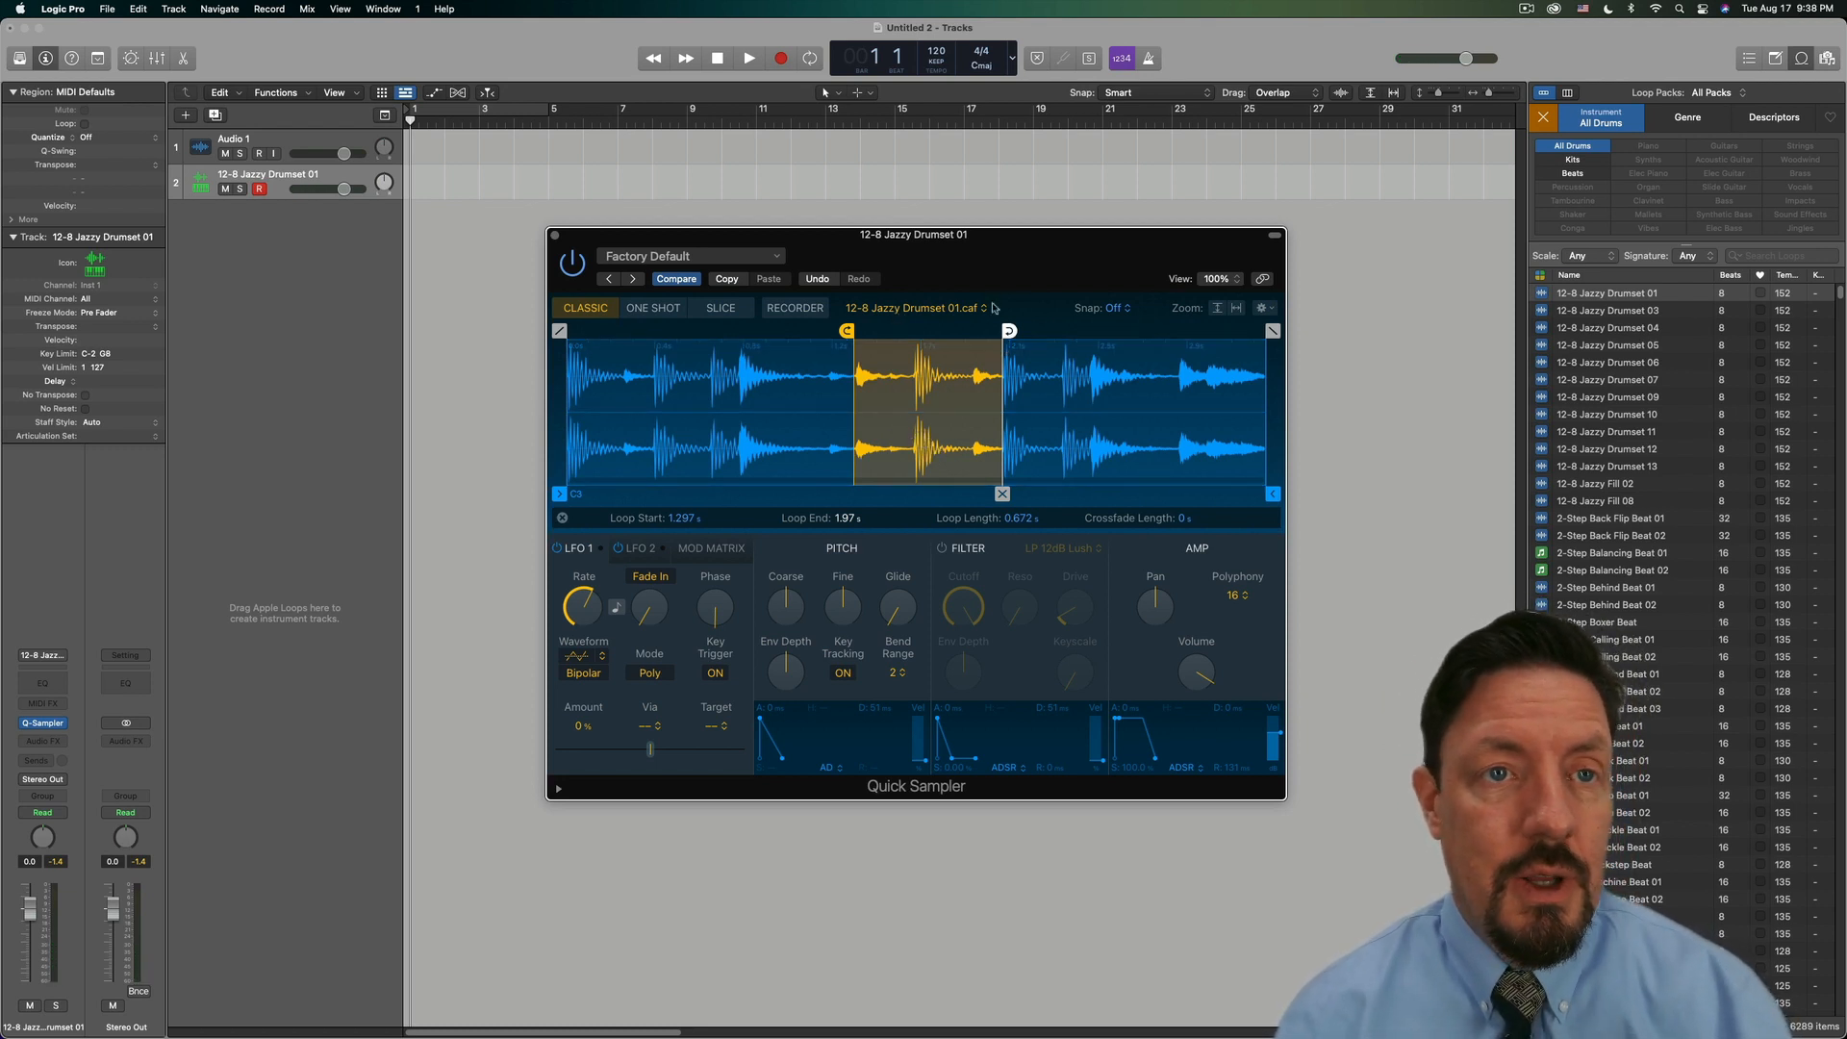
Compare the Slice, Recorder and One Shot modes, then return to Classic mode
click(730, 310)
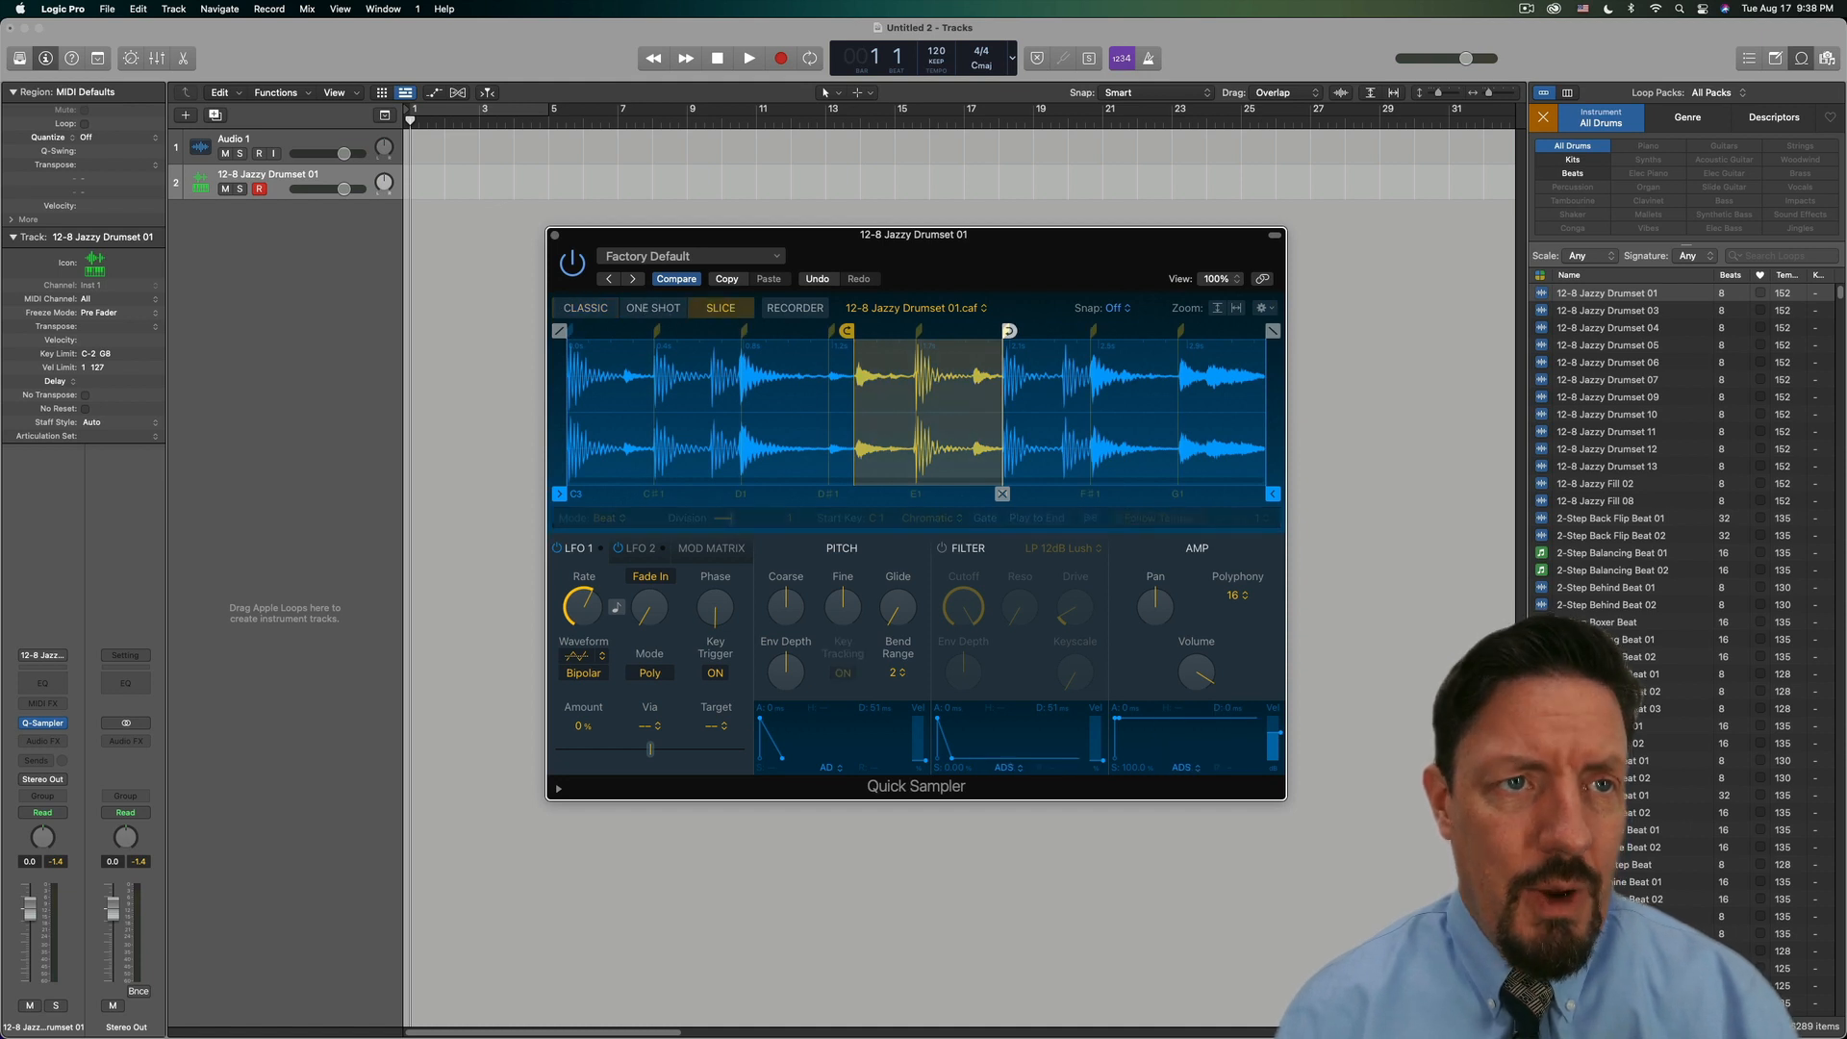
click(796, 310)
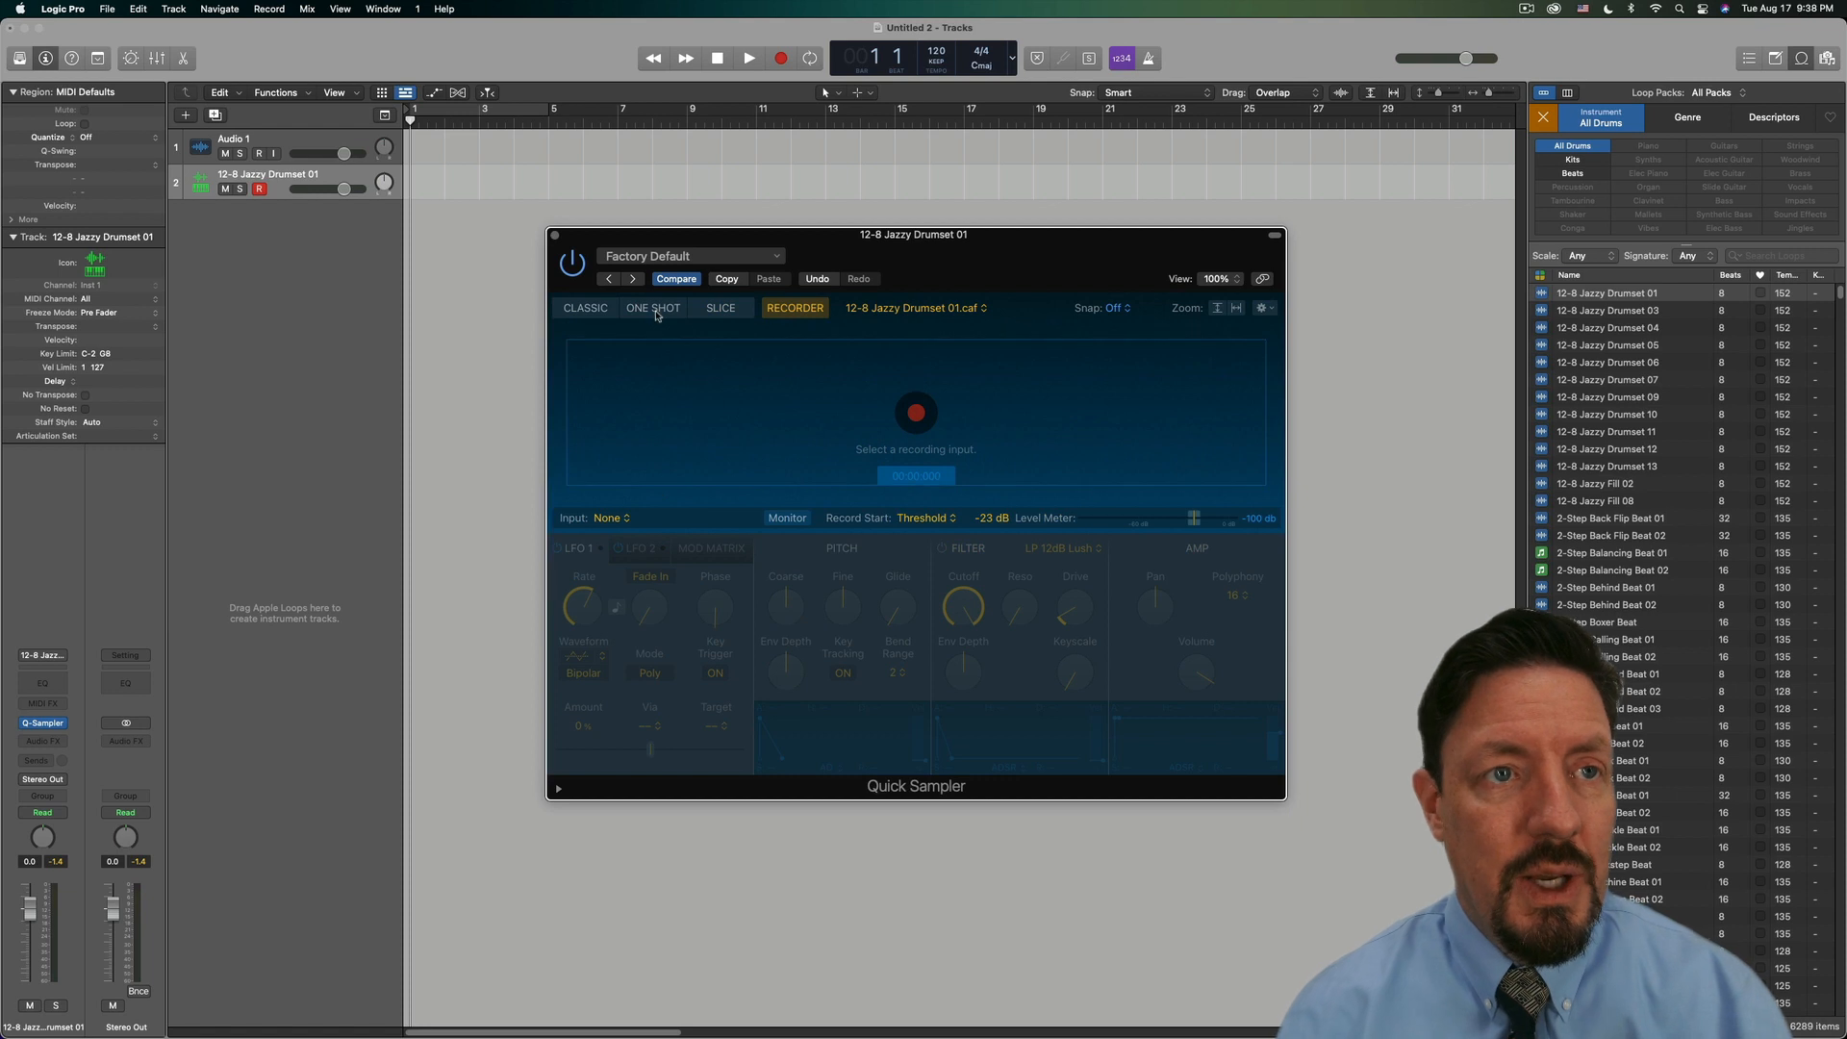
click(728, 309)
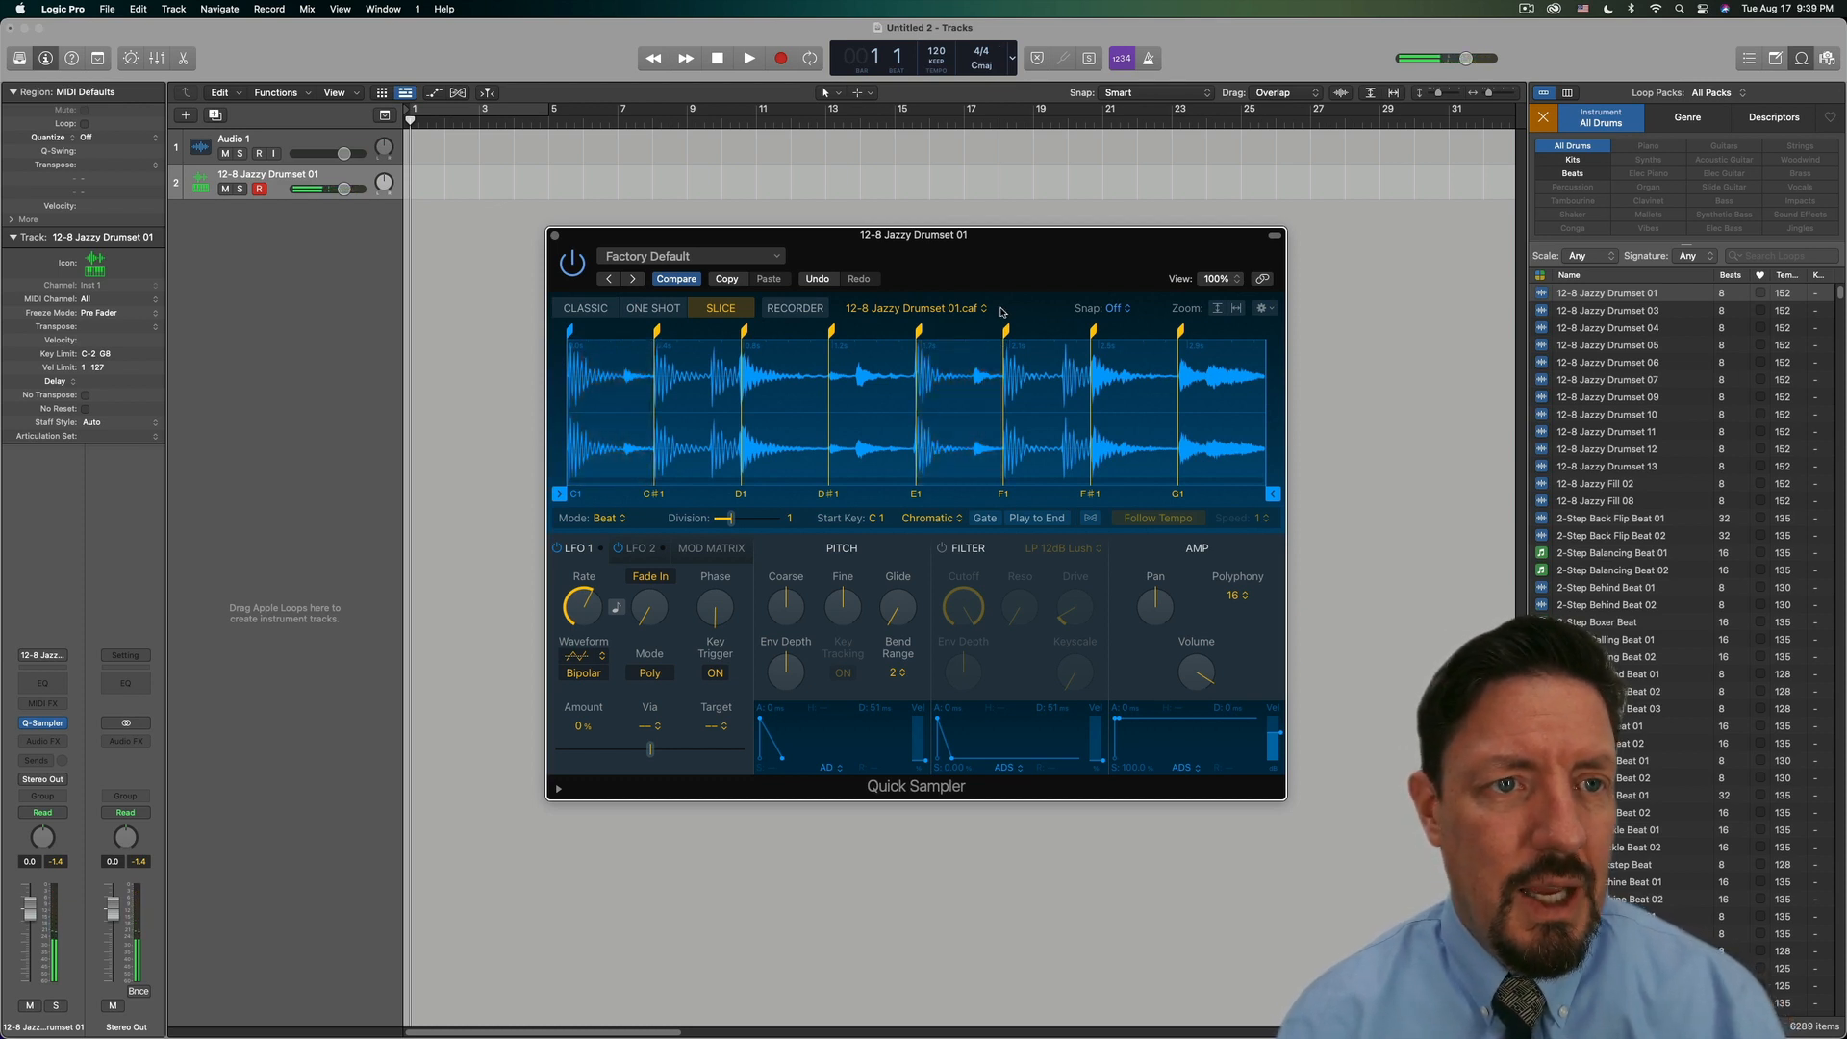
mouse_move(580, 495)
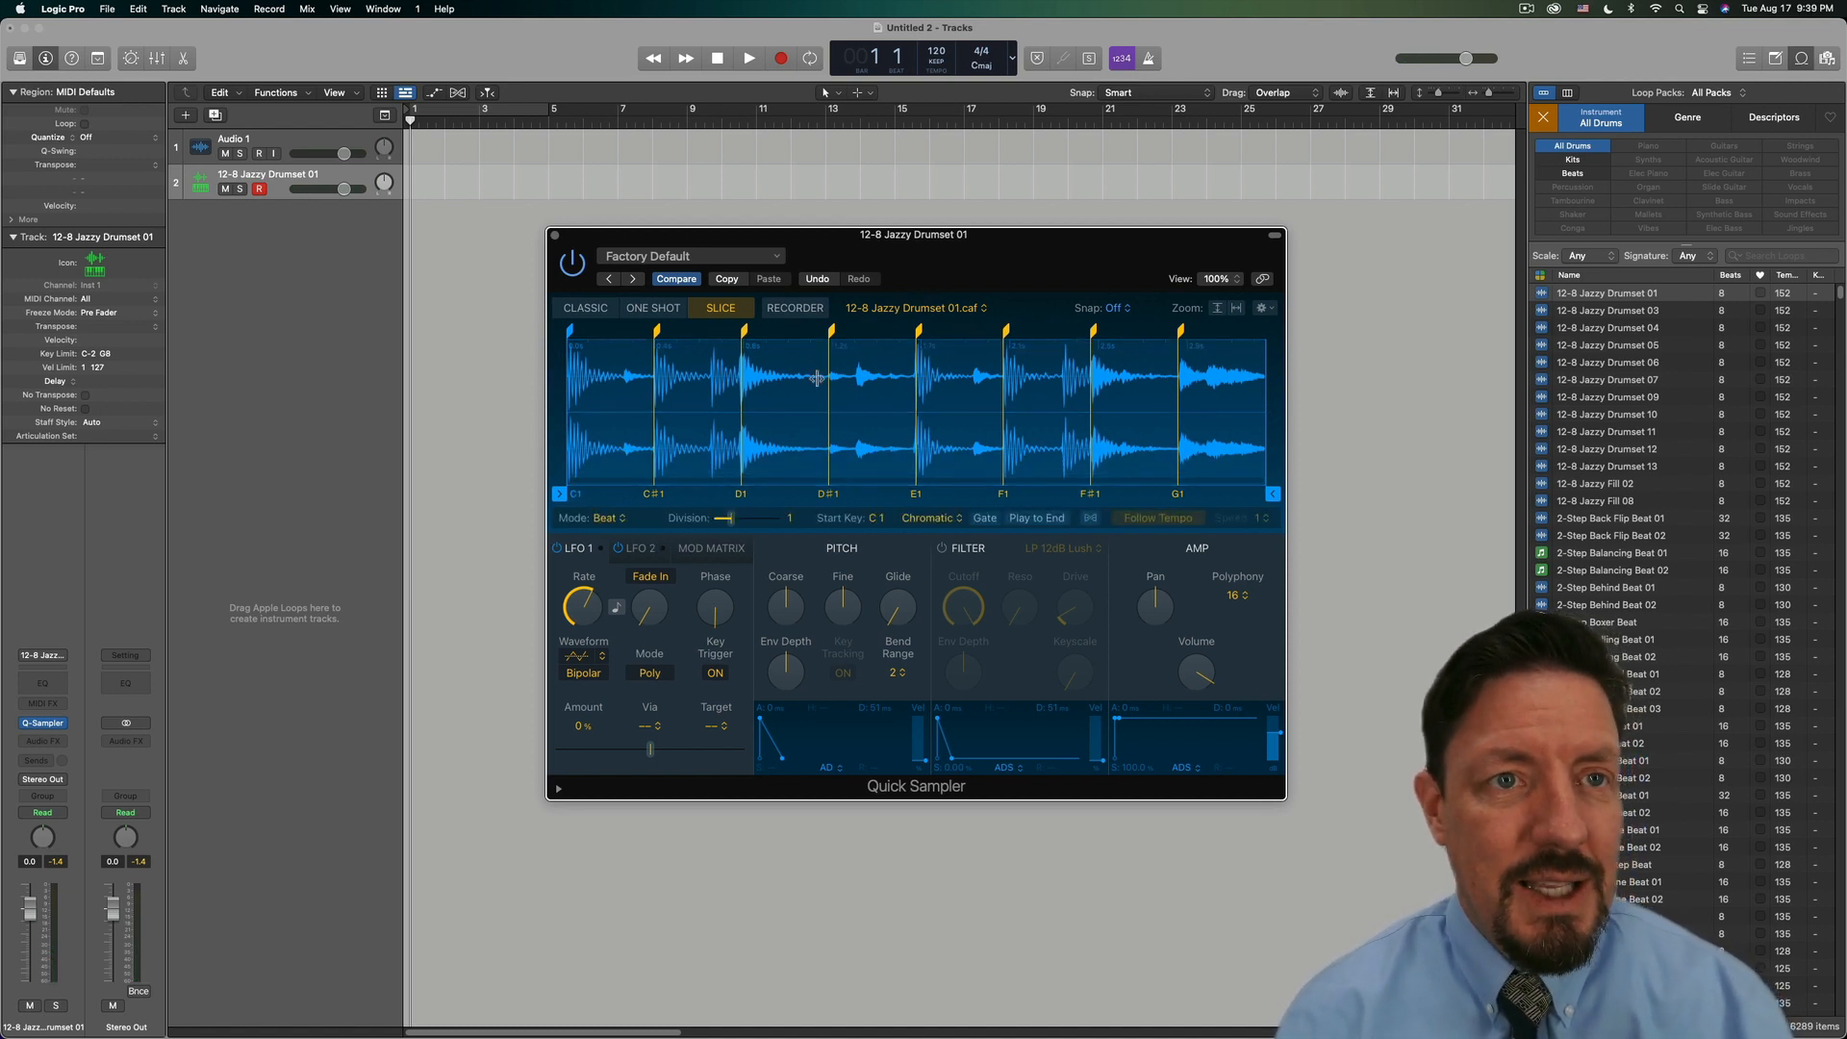
mouse_move(919, 434)
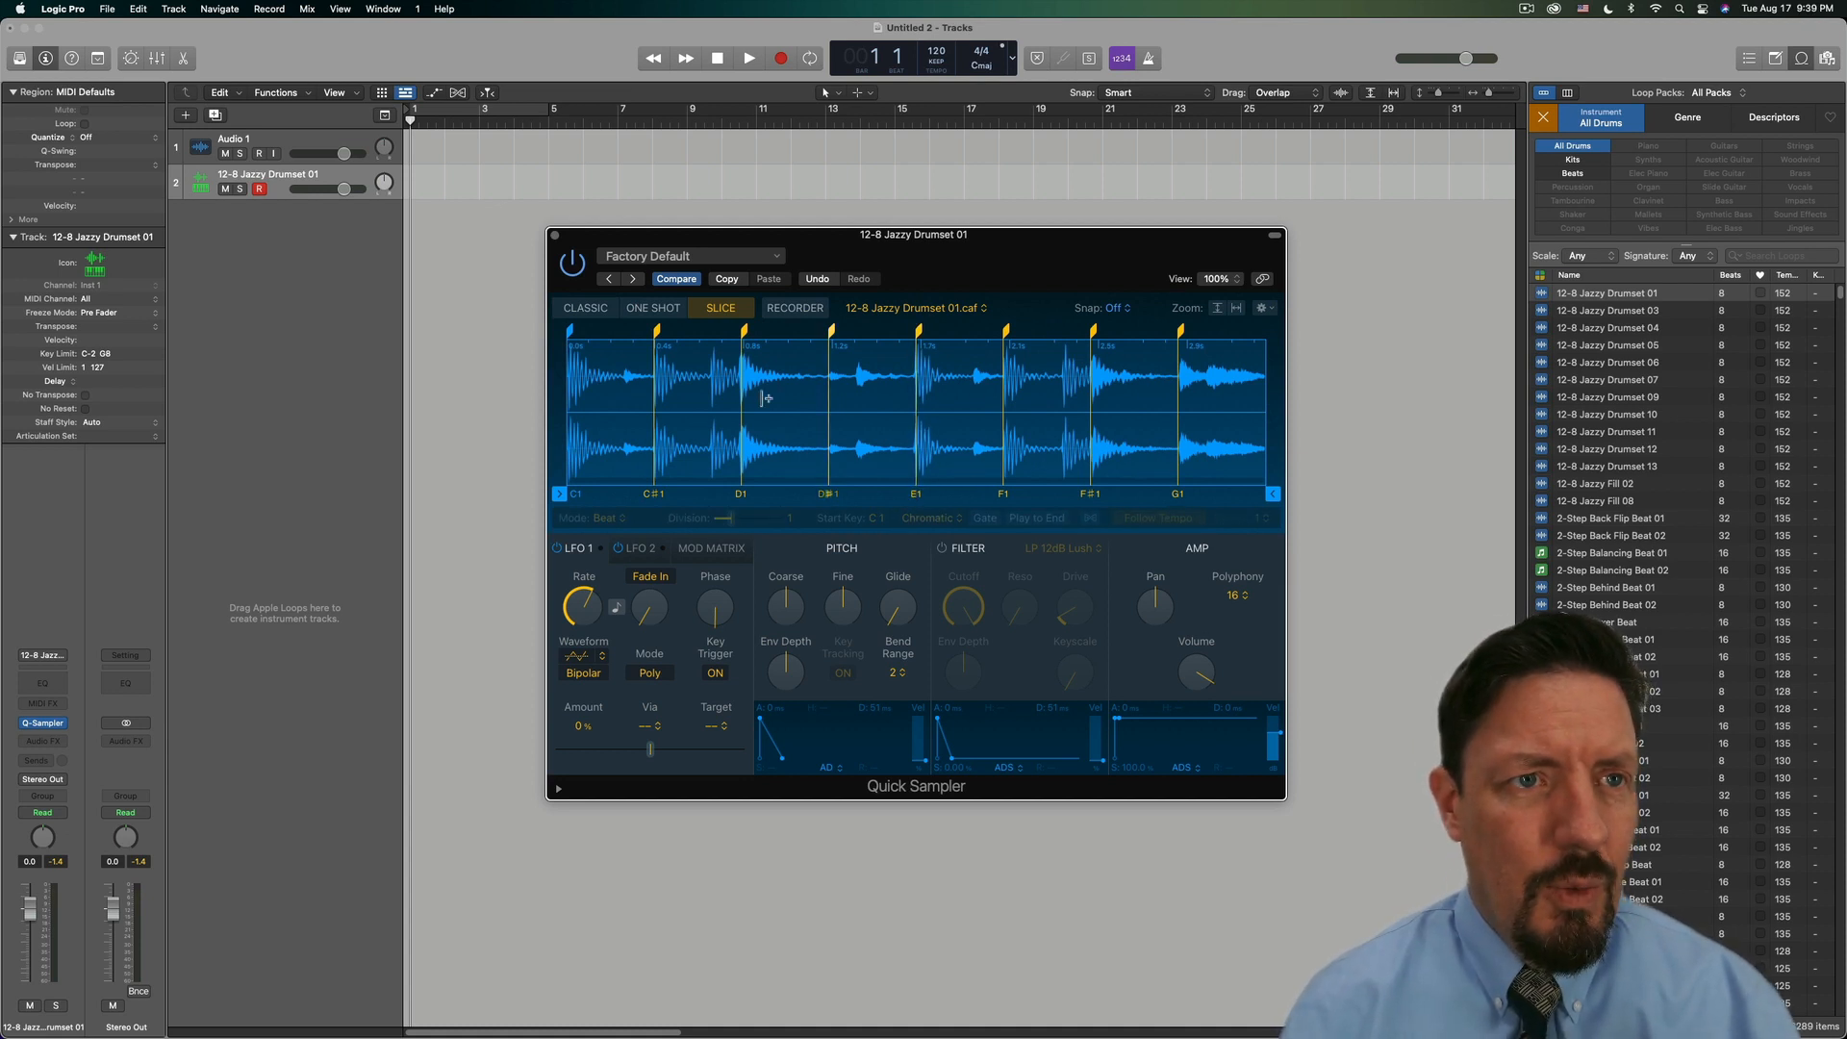
click(652, 308)
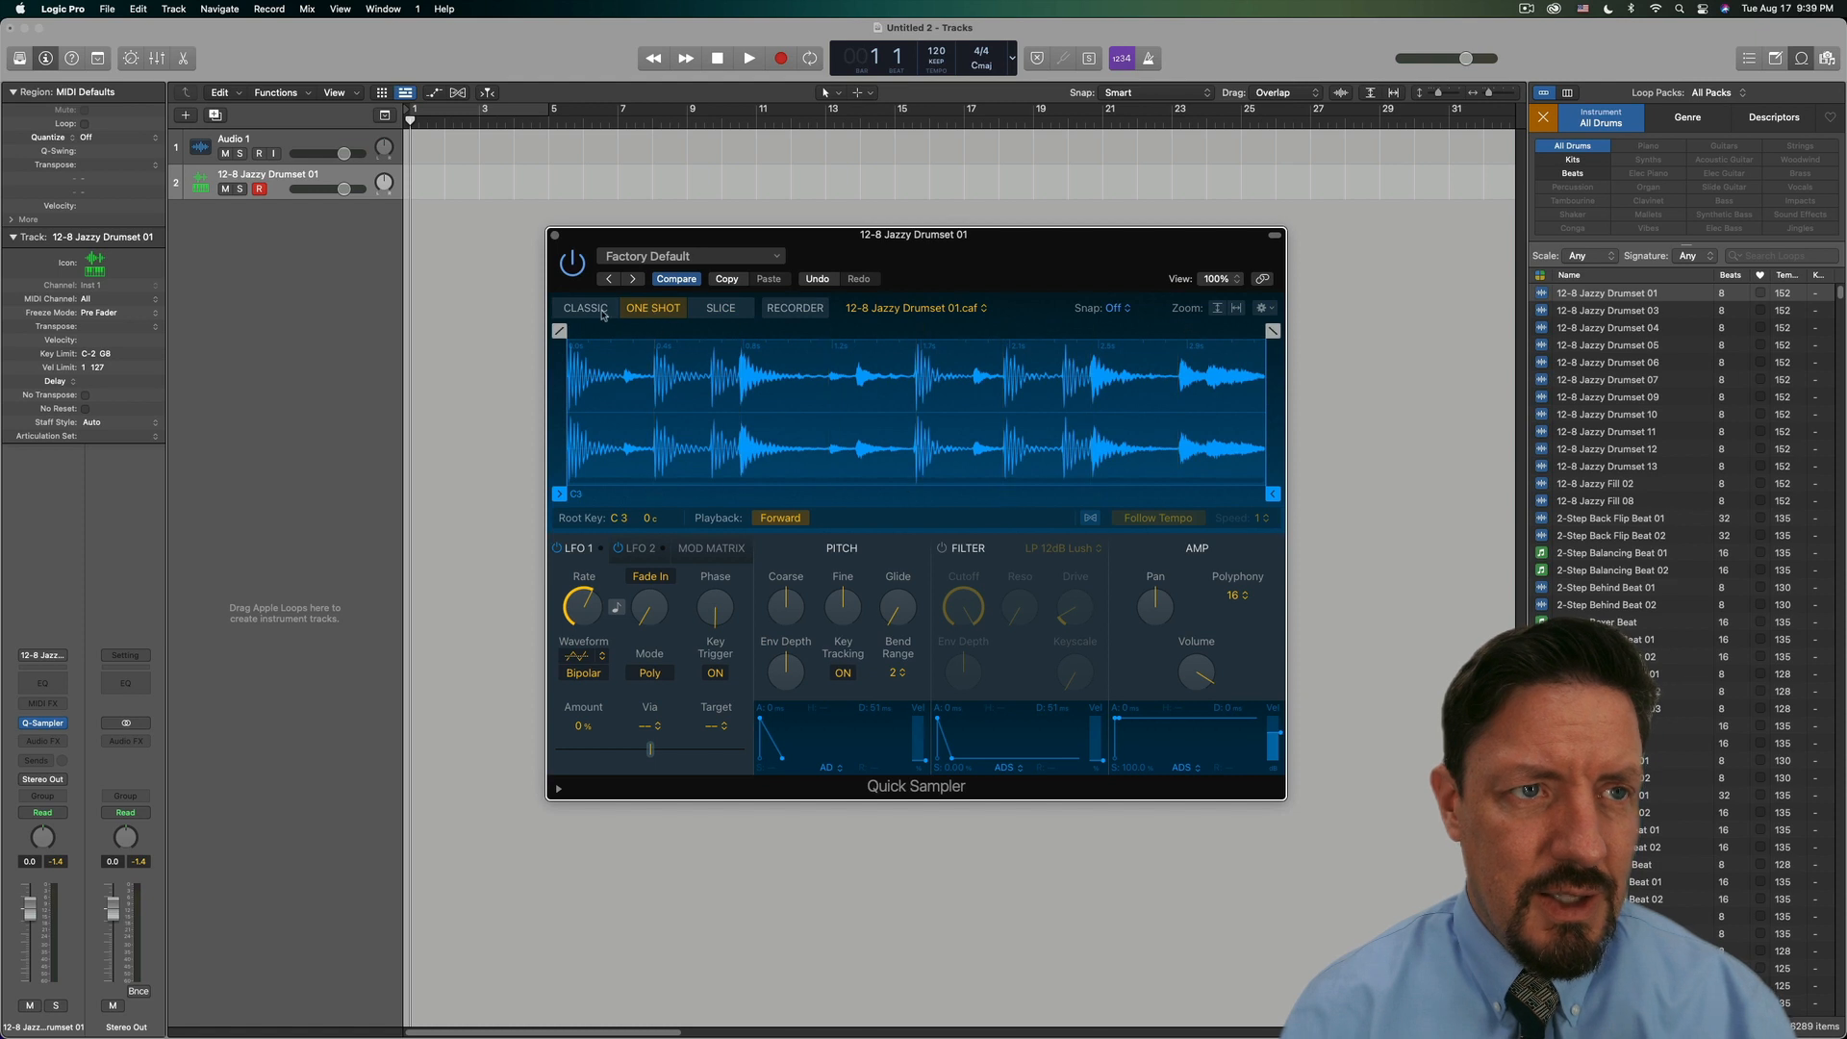
click(609, 310)
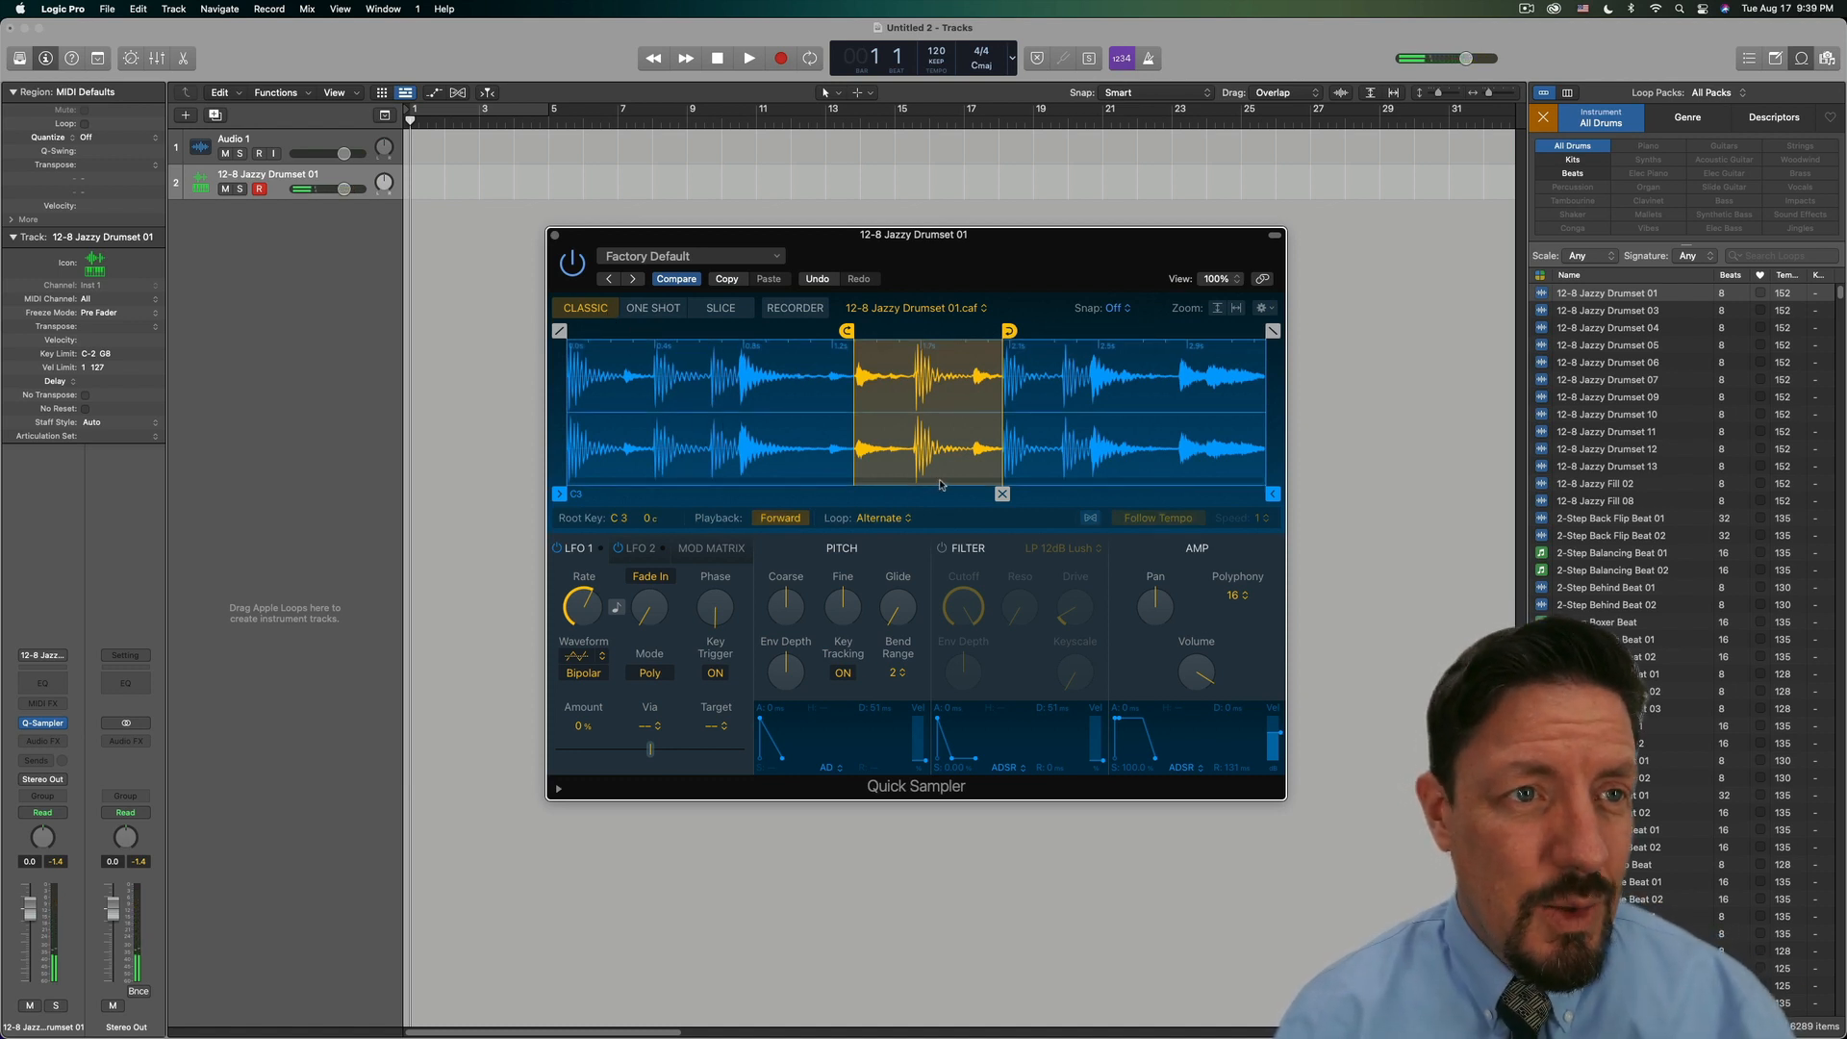
Enable Flex for the sample and set the loop to run from 1 1 1 to 2 1 4
click(1090, 519)
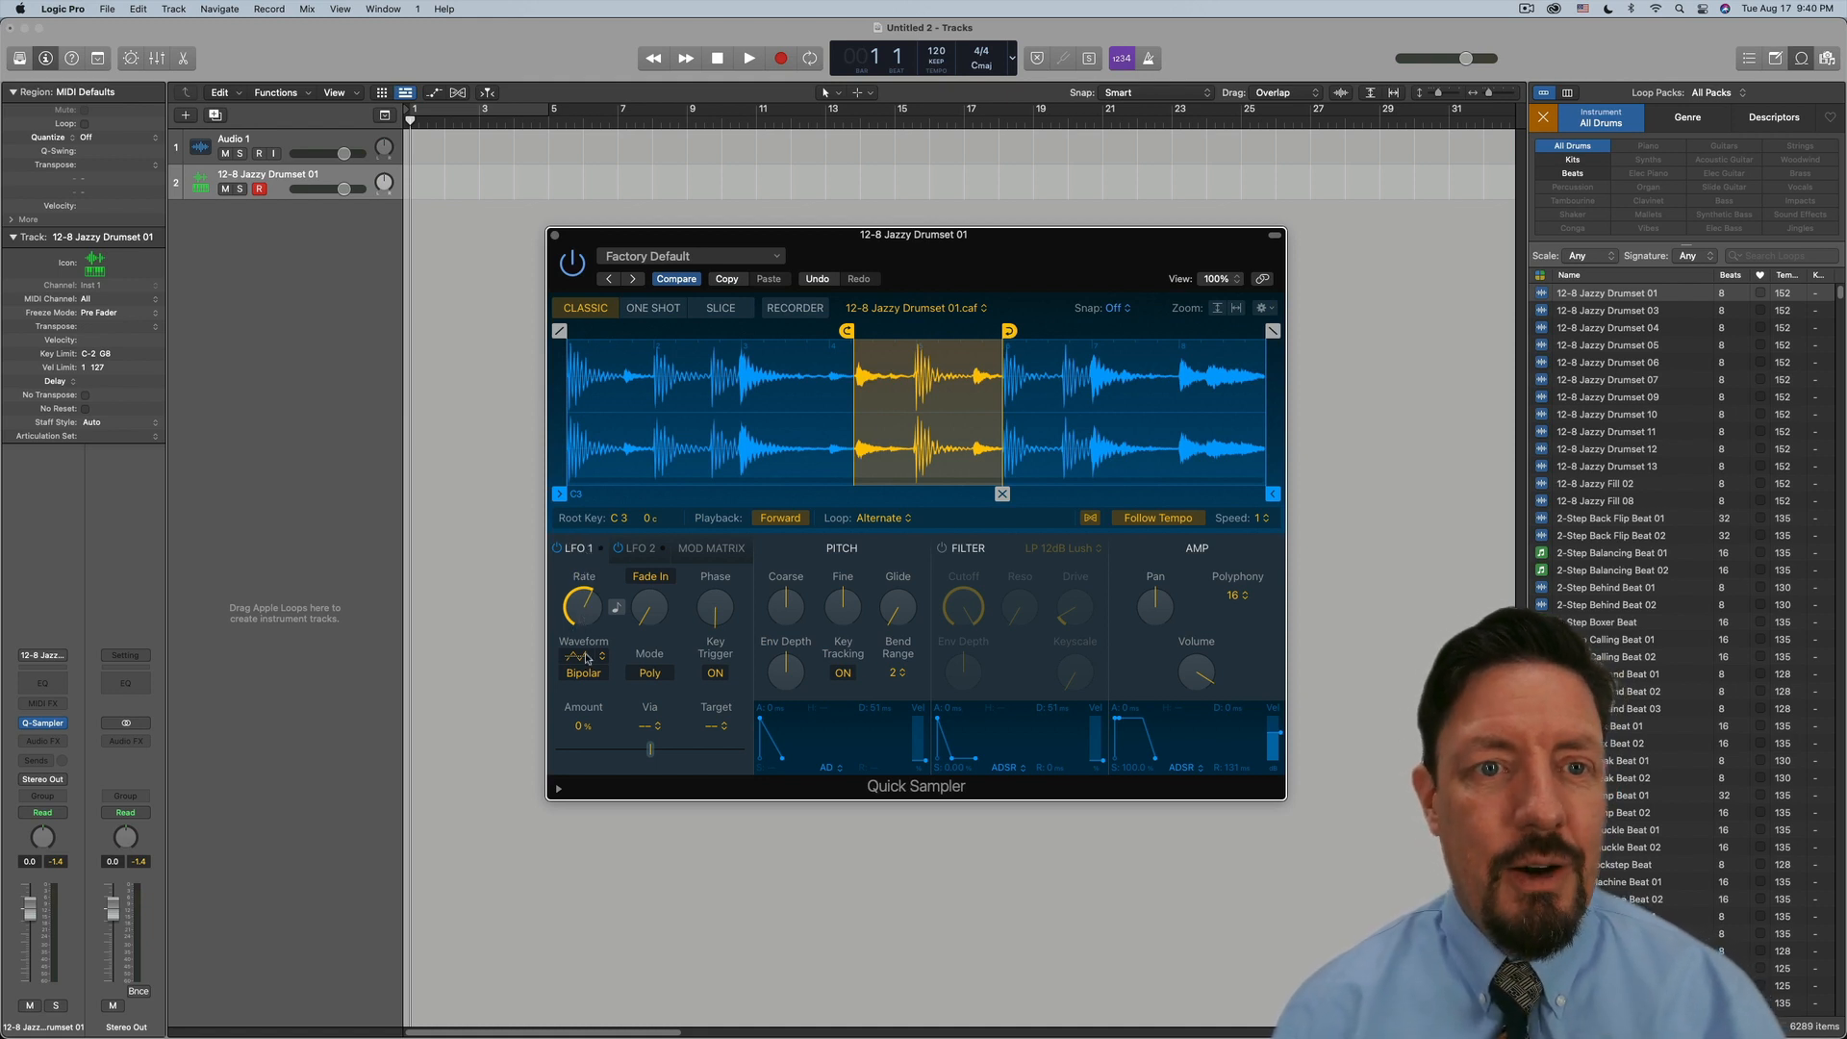
click(716, 725)
scroll(712, 943, down, 3)
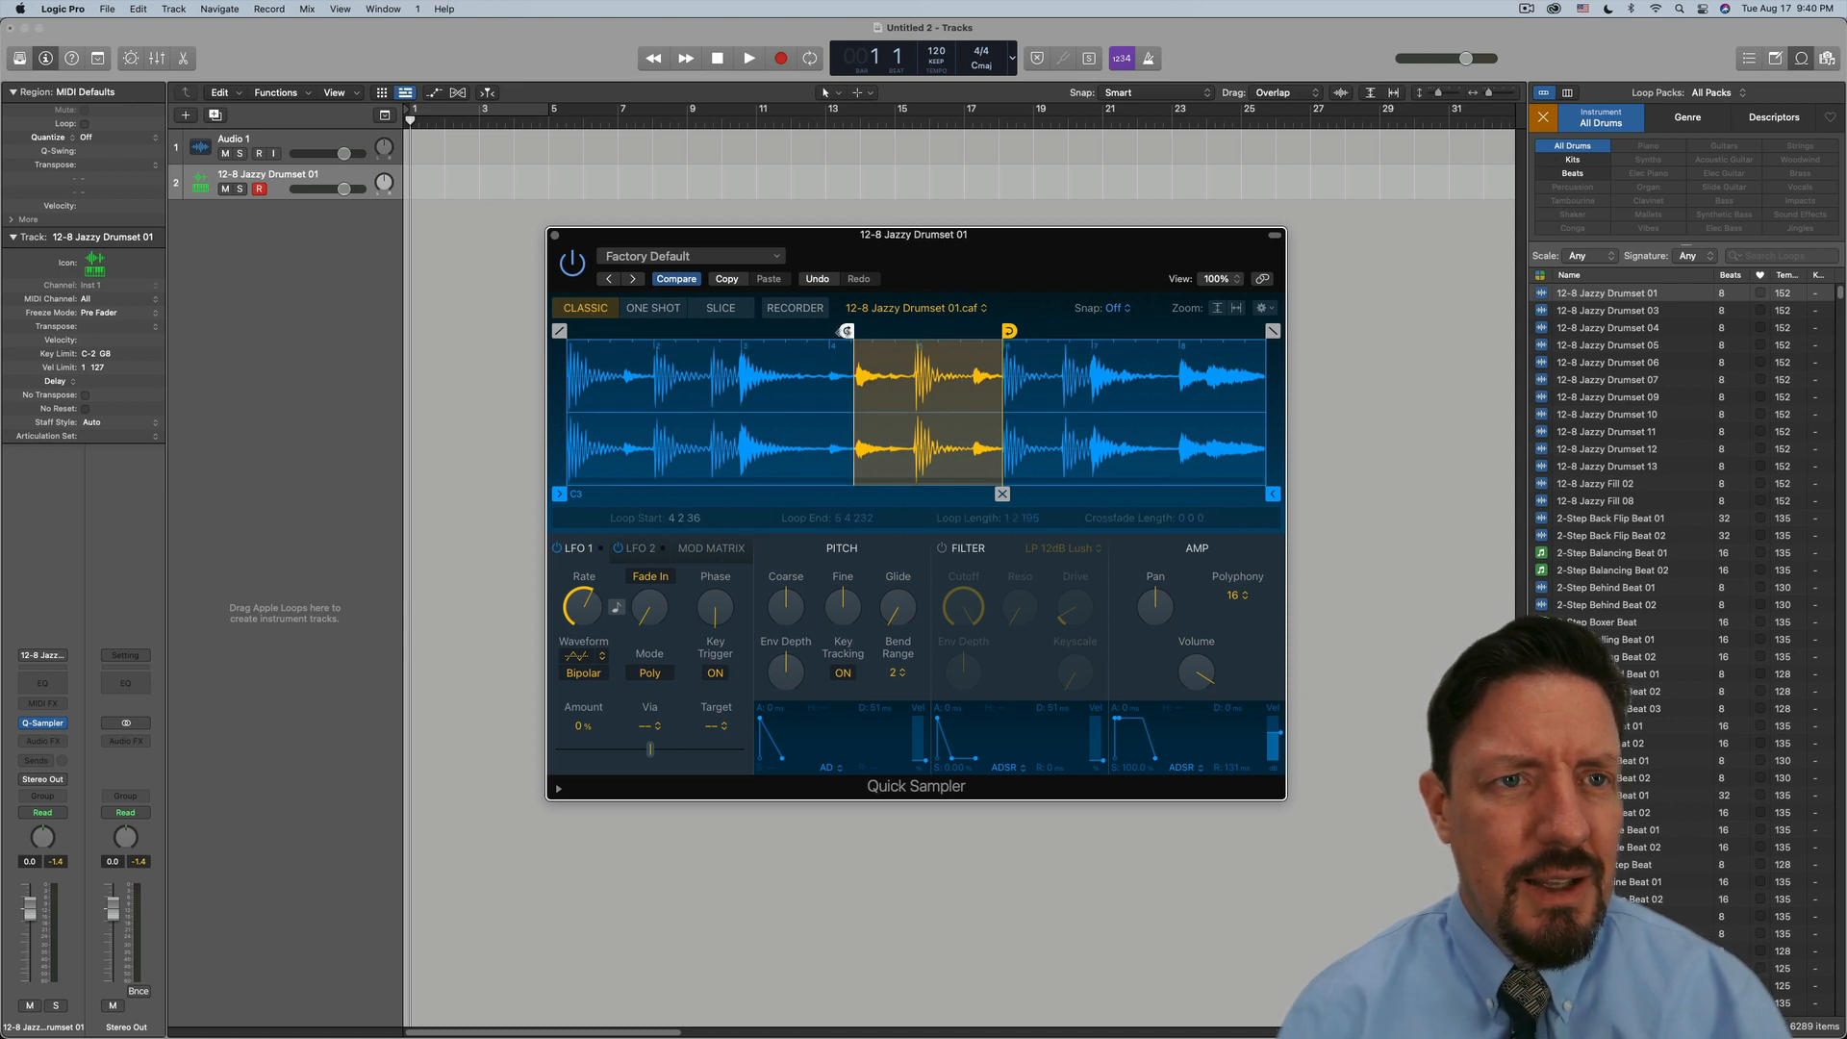
drag(846, 331, 558, 331)
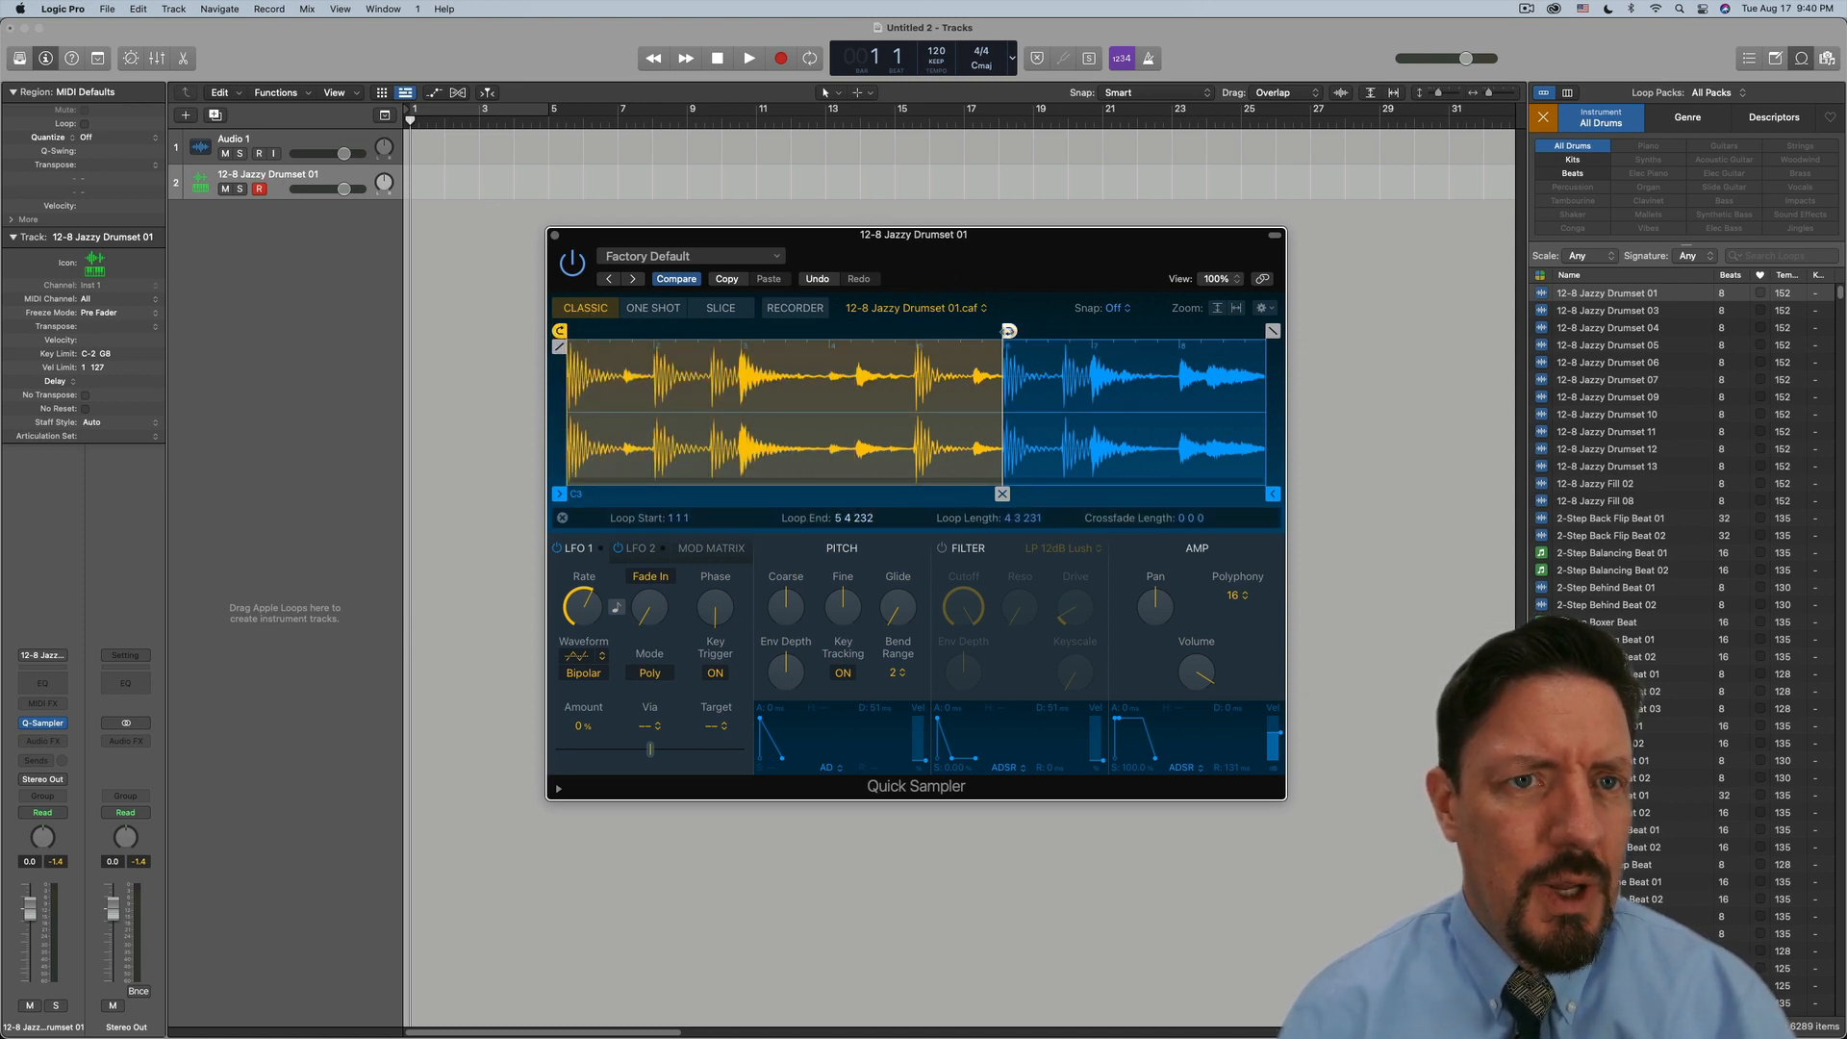
drag(1003, 352, 661, 358)
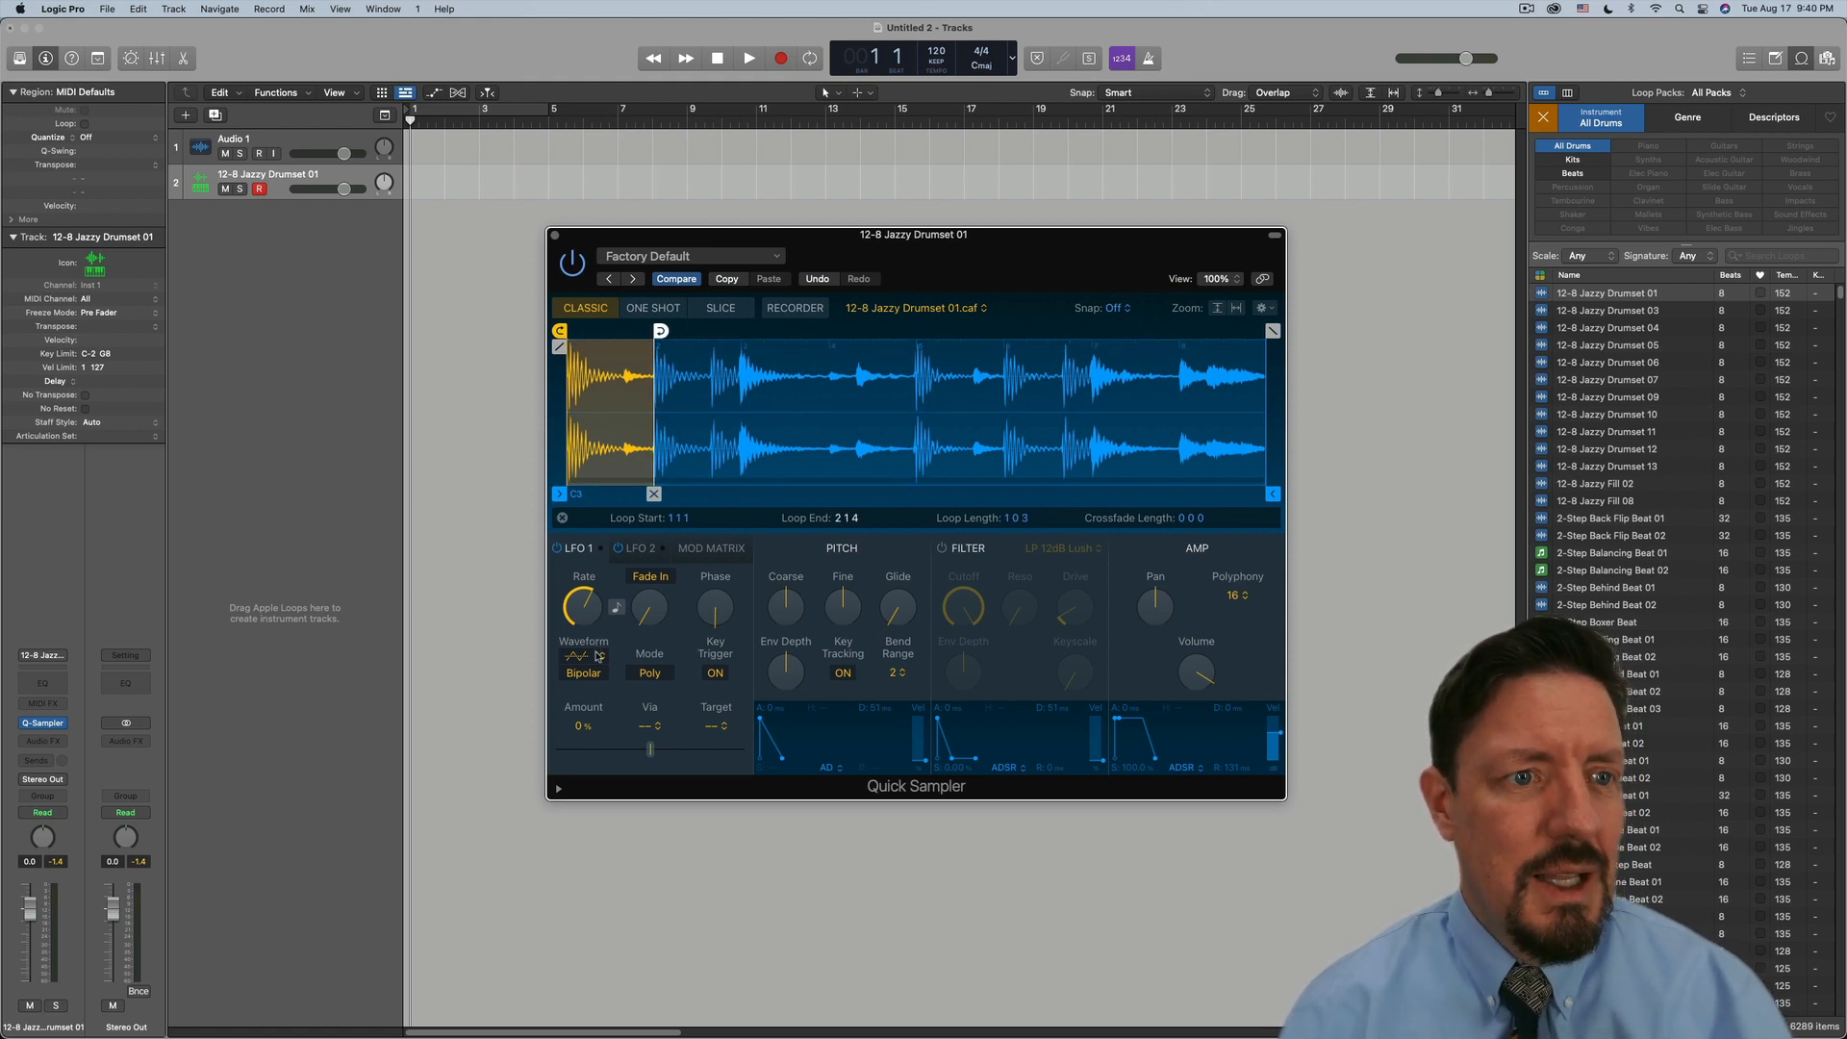
Set the LFO 1 modulation target to Loop Position and its waveform to Random
click(718, 726)
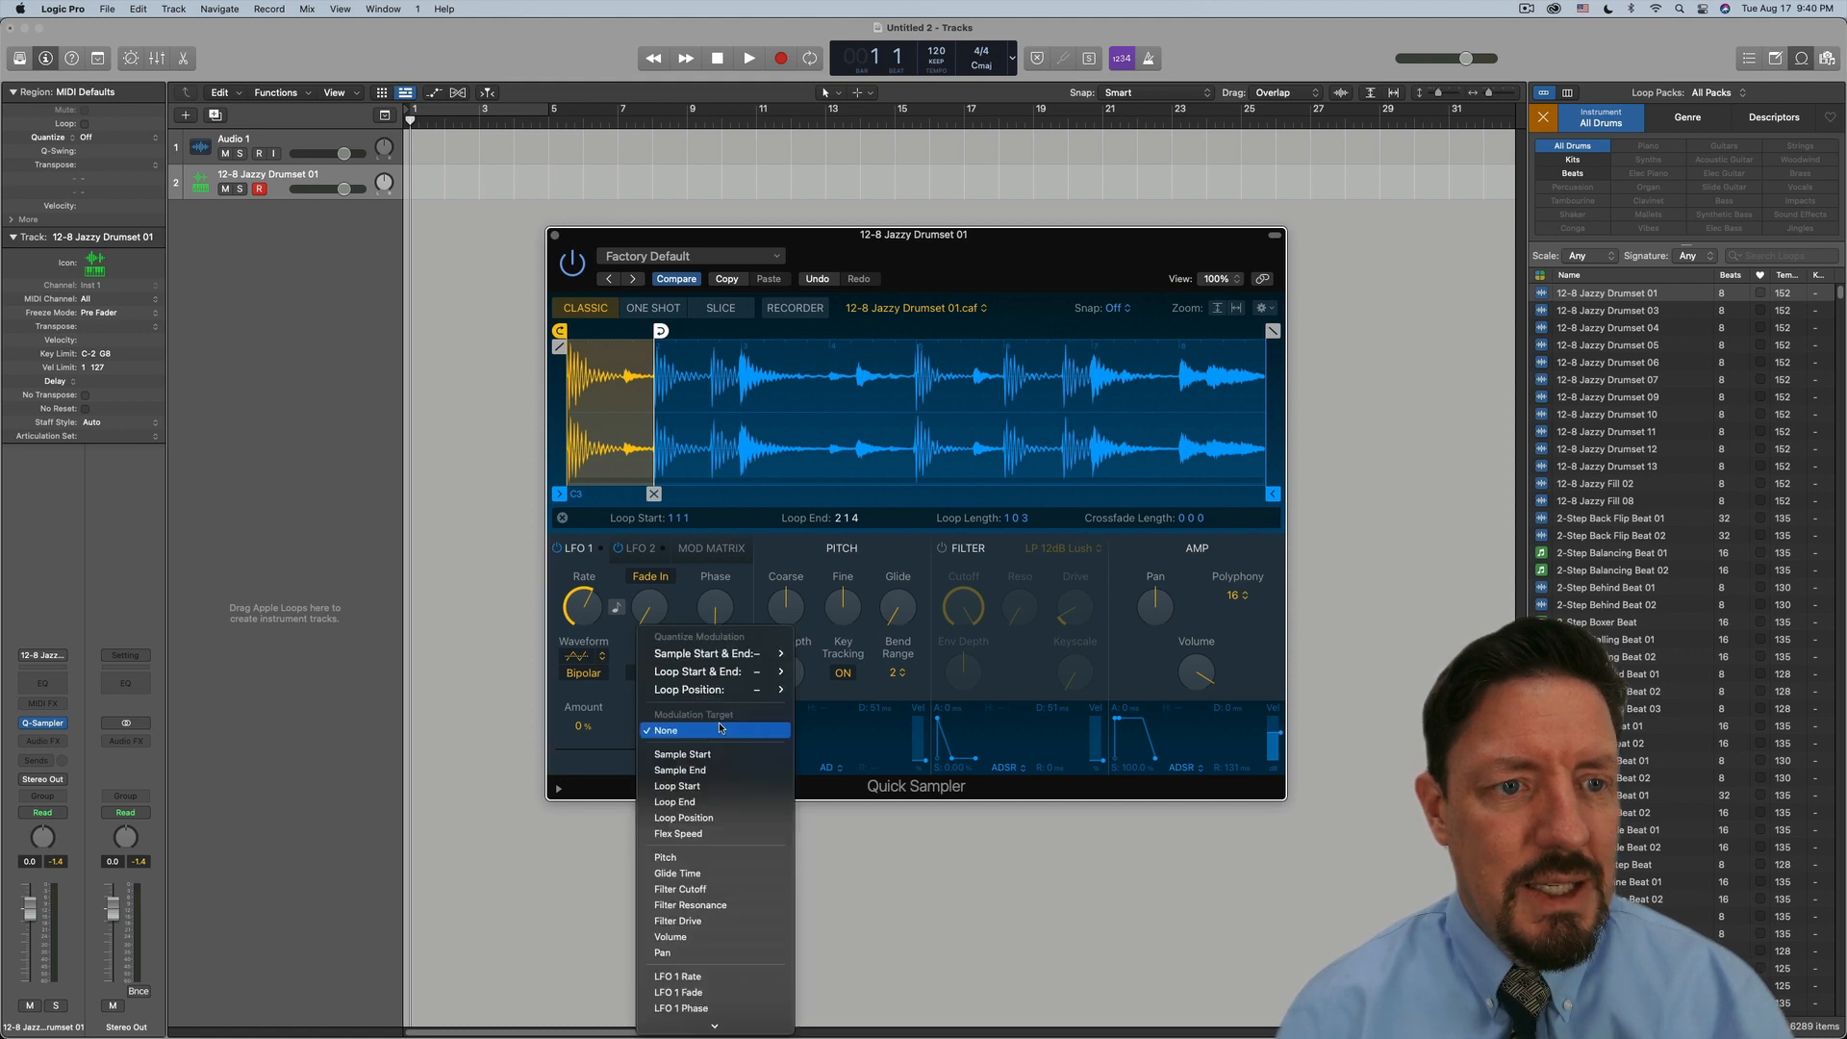
click(717, 818)
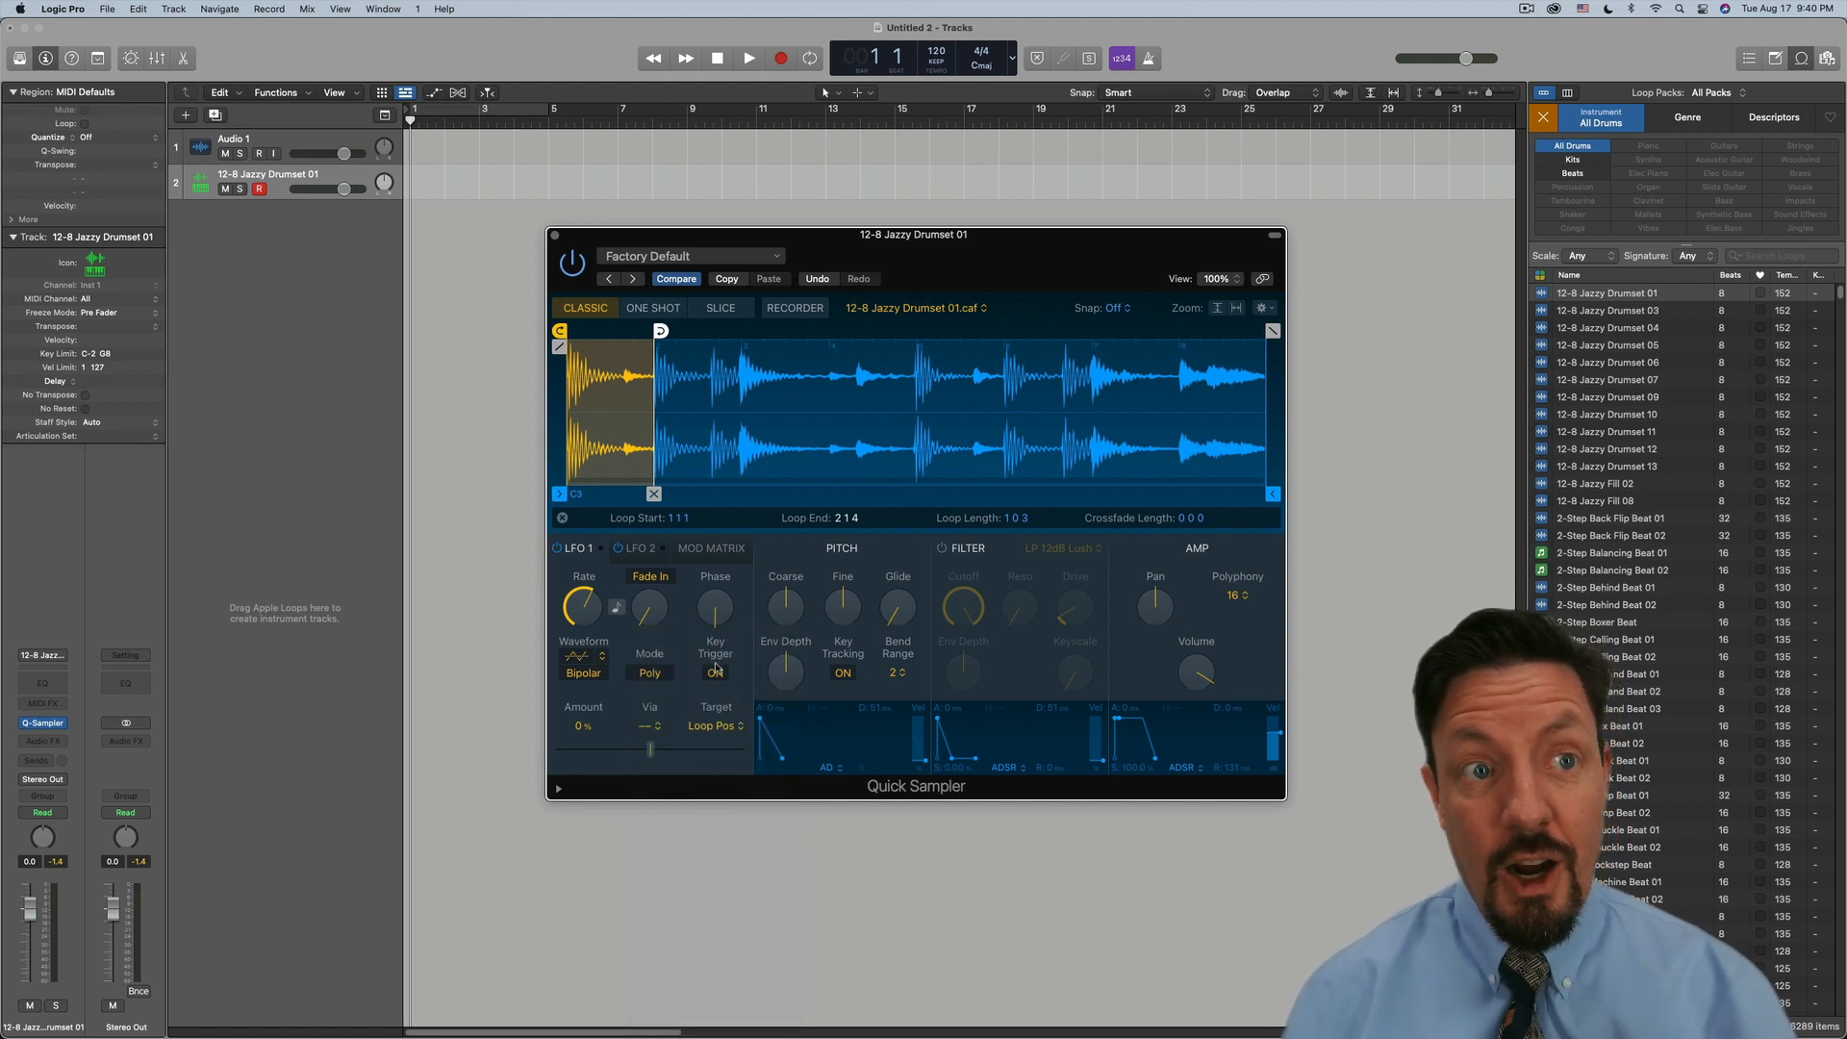
click(585, 659)
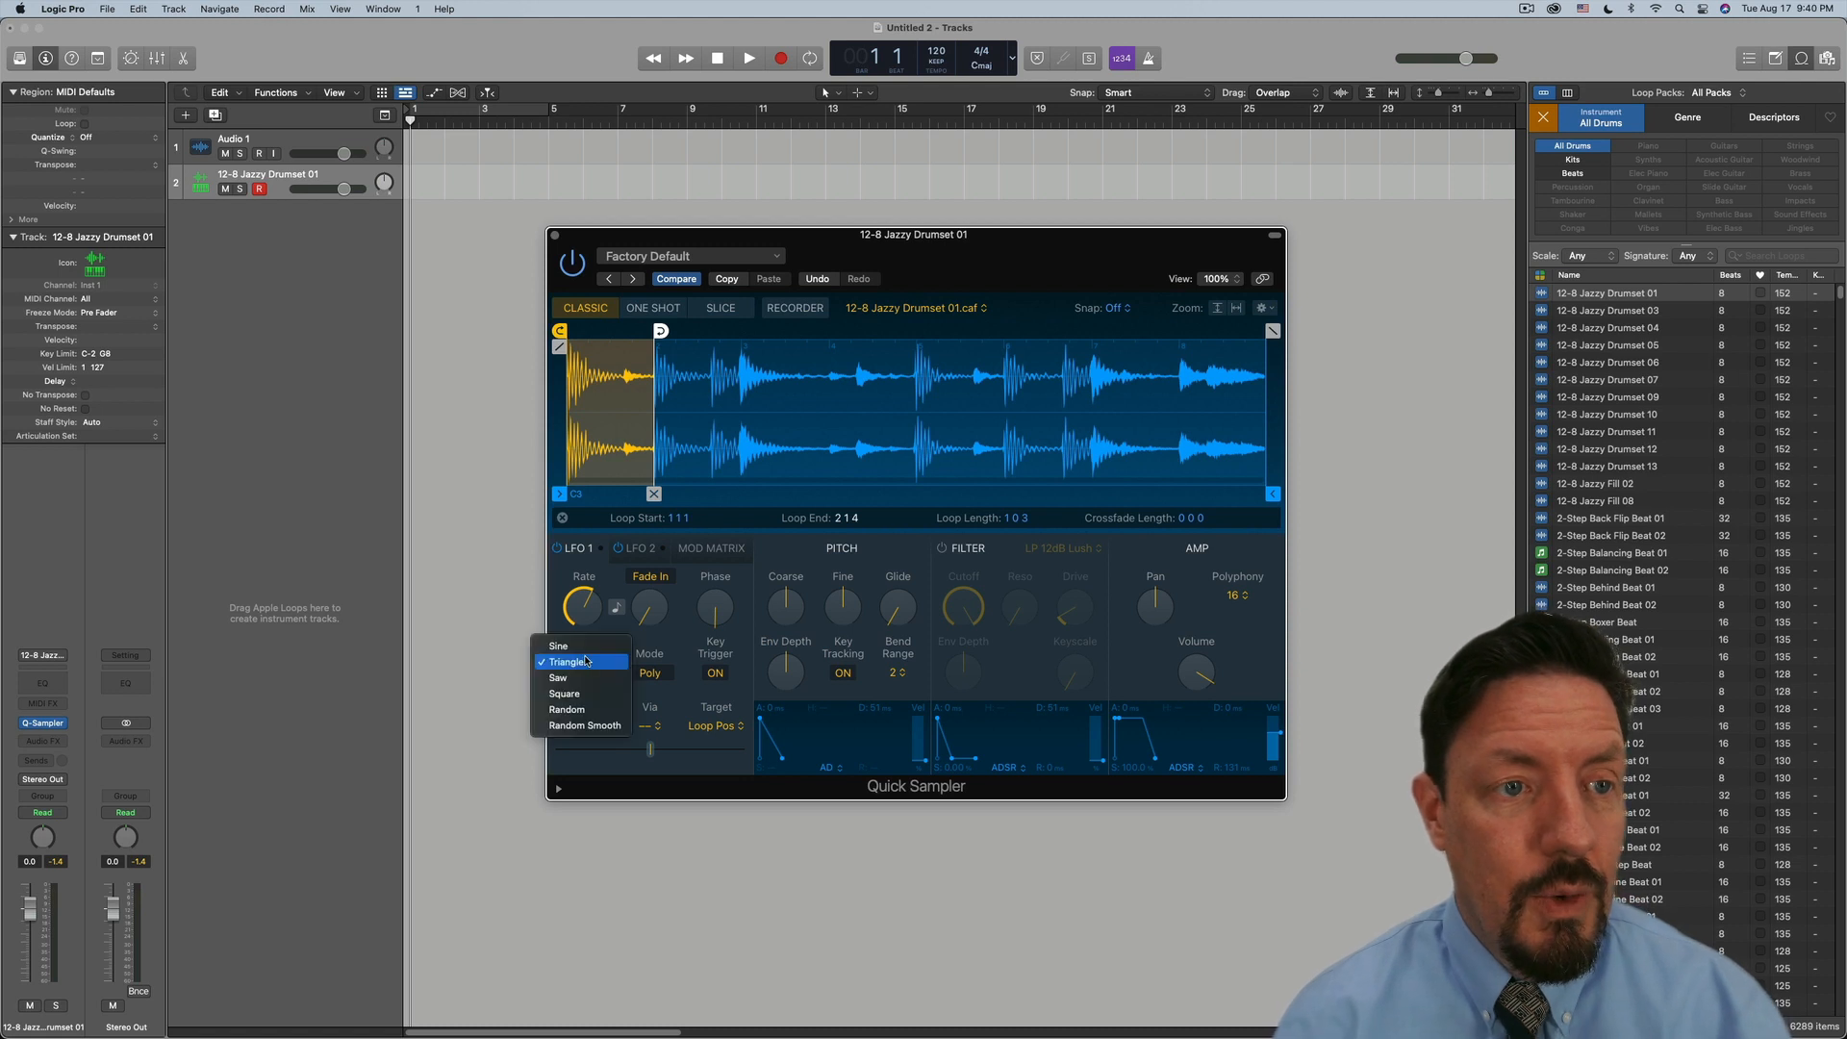
click(584, 709)
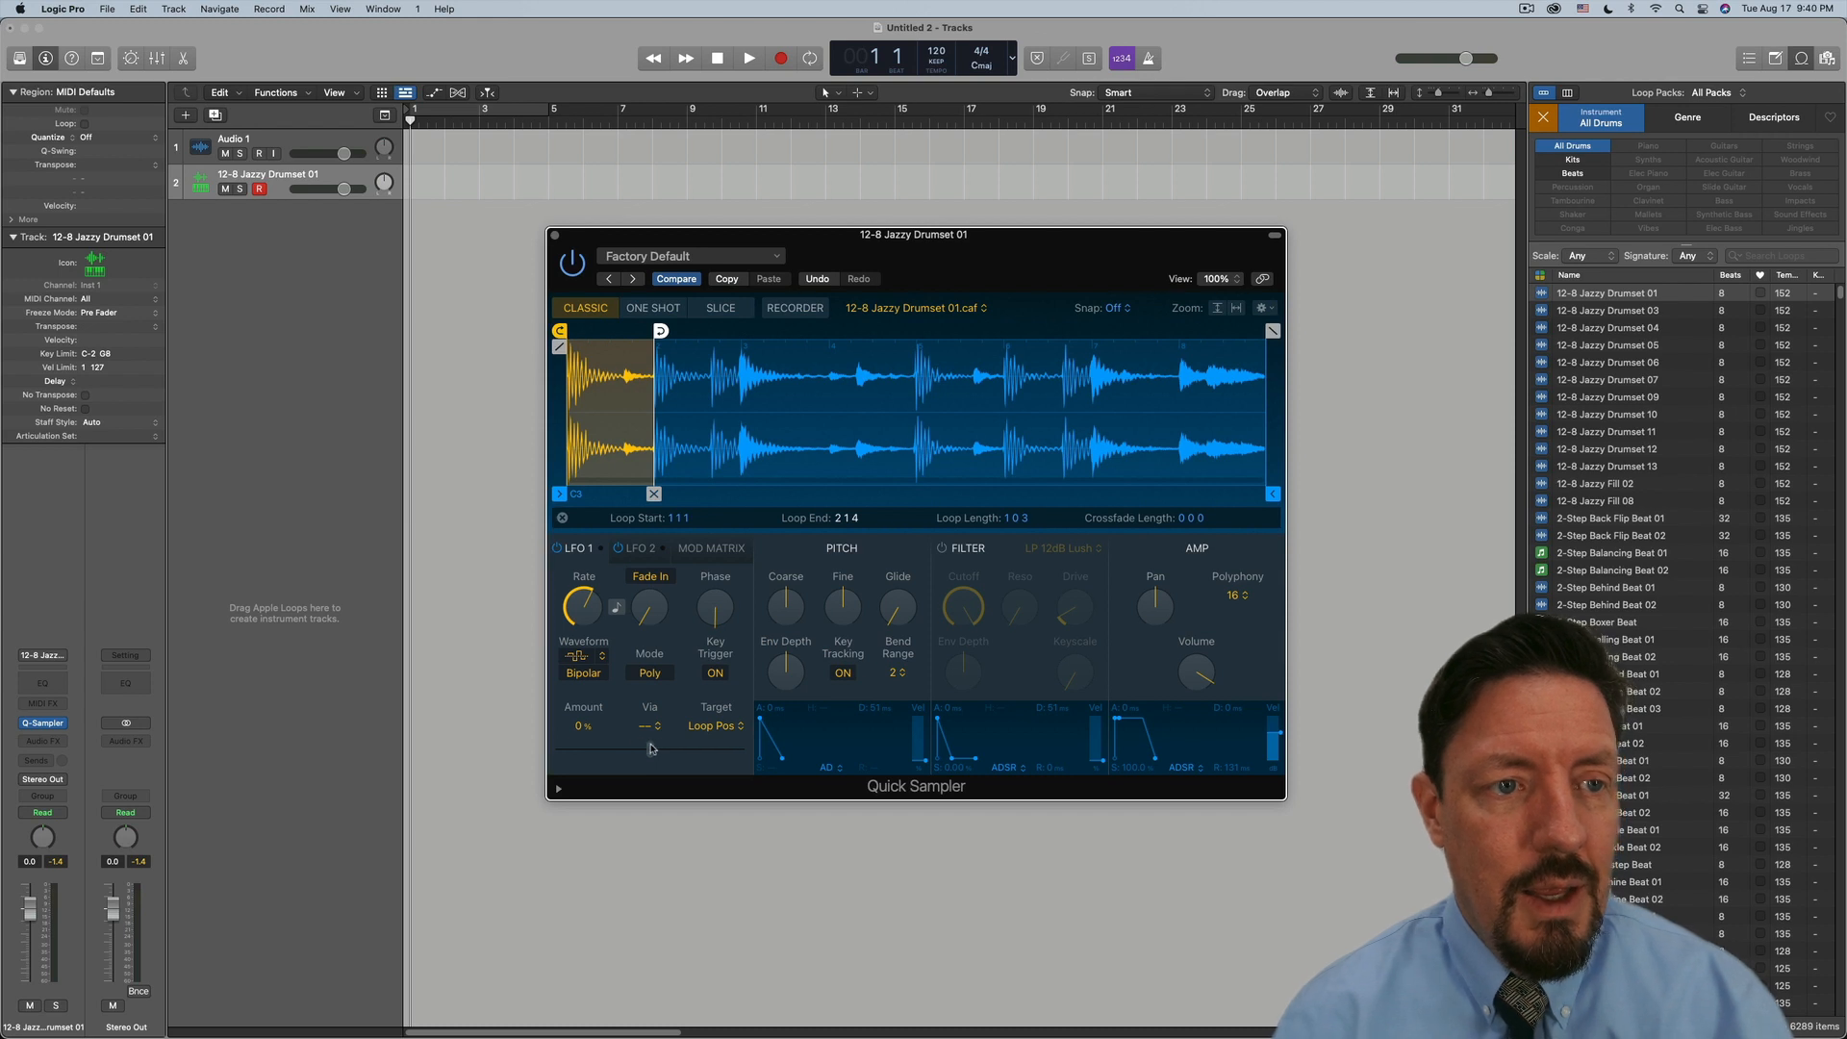
Set the LFO 1 modulation amount to +100% and change the sample's loop type to Forward
drag(651, 752, 781, 751)
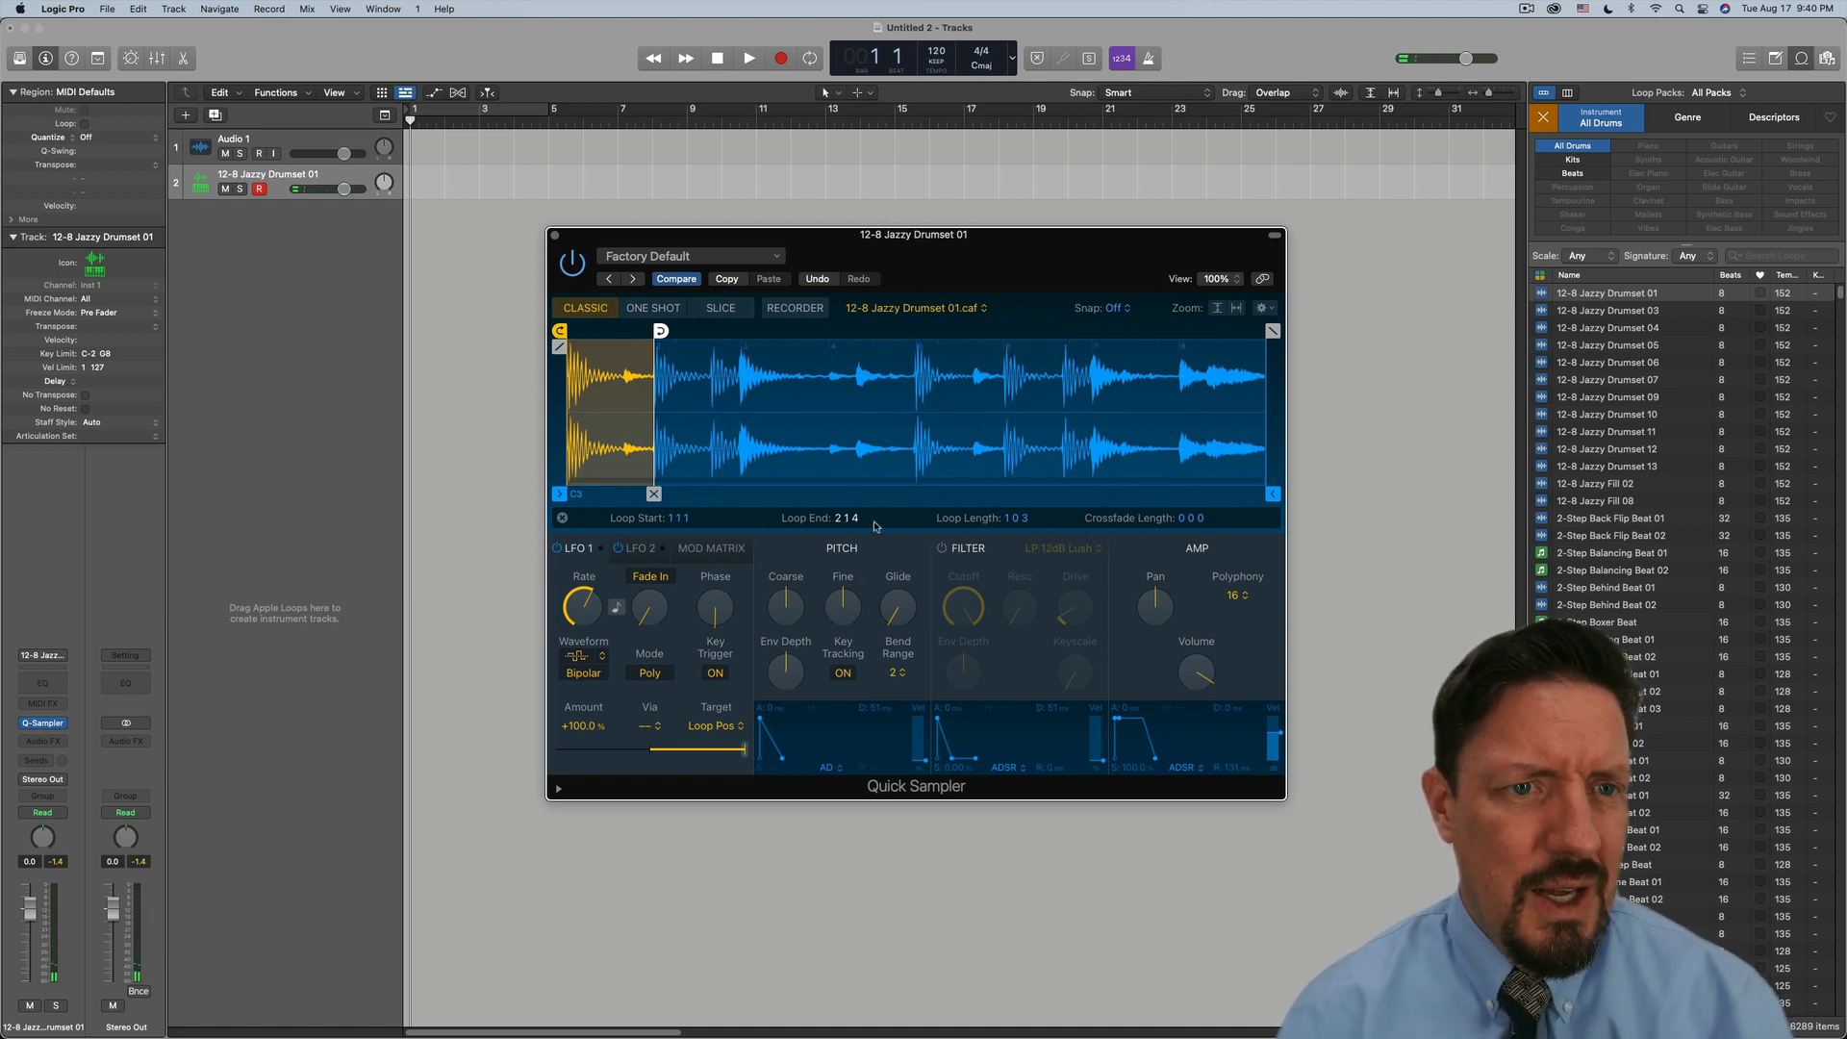
click(563, 519)
click(877, 522)
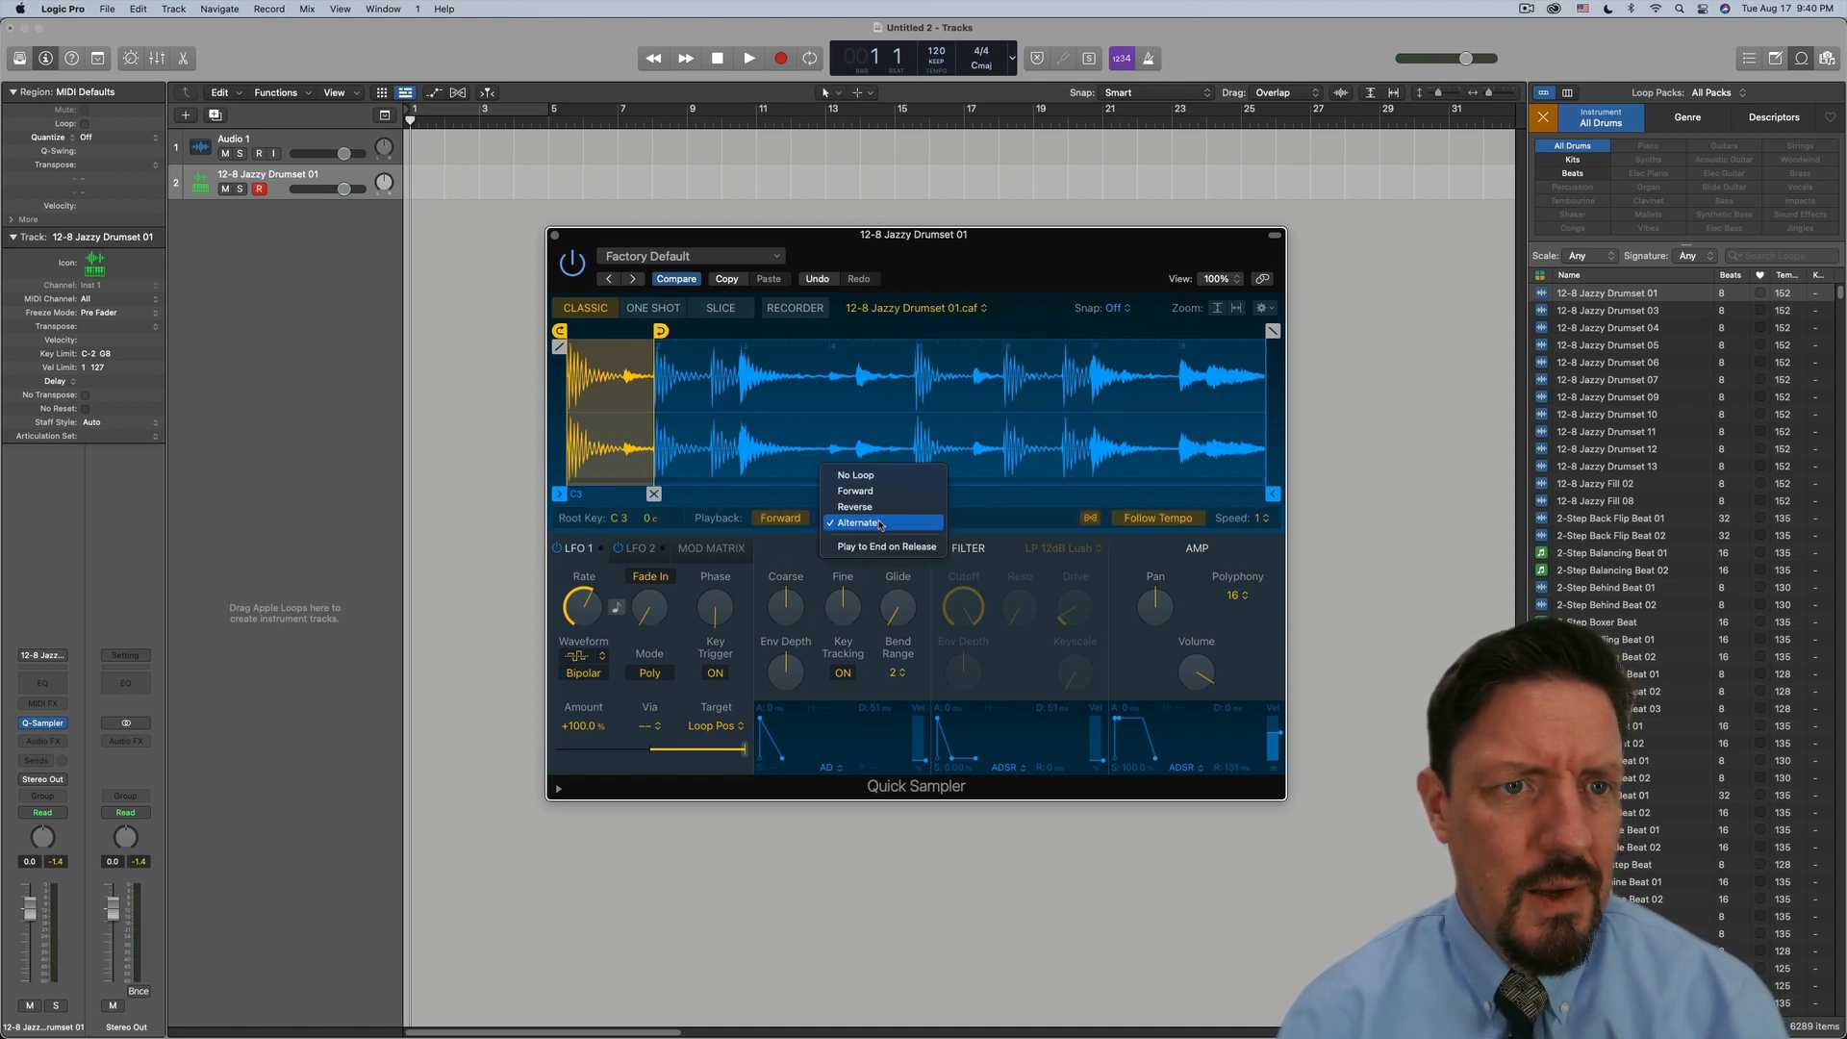
click(880, 491)
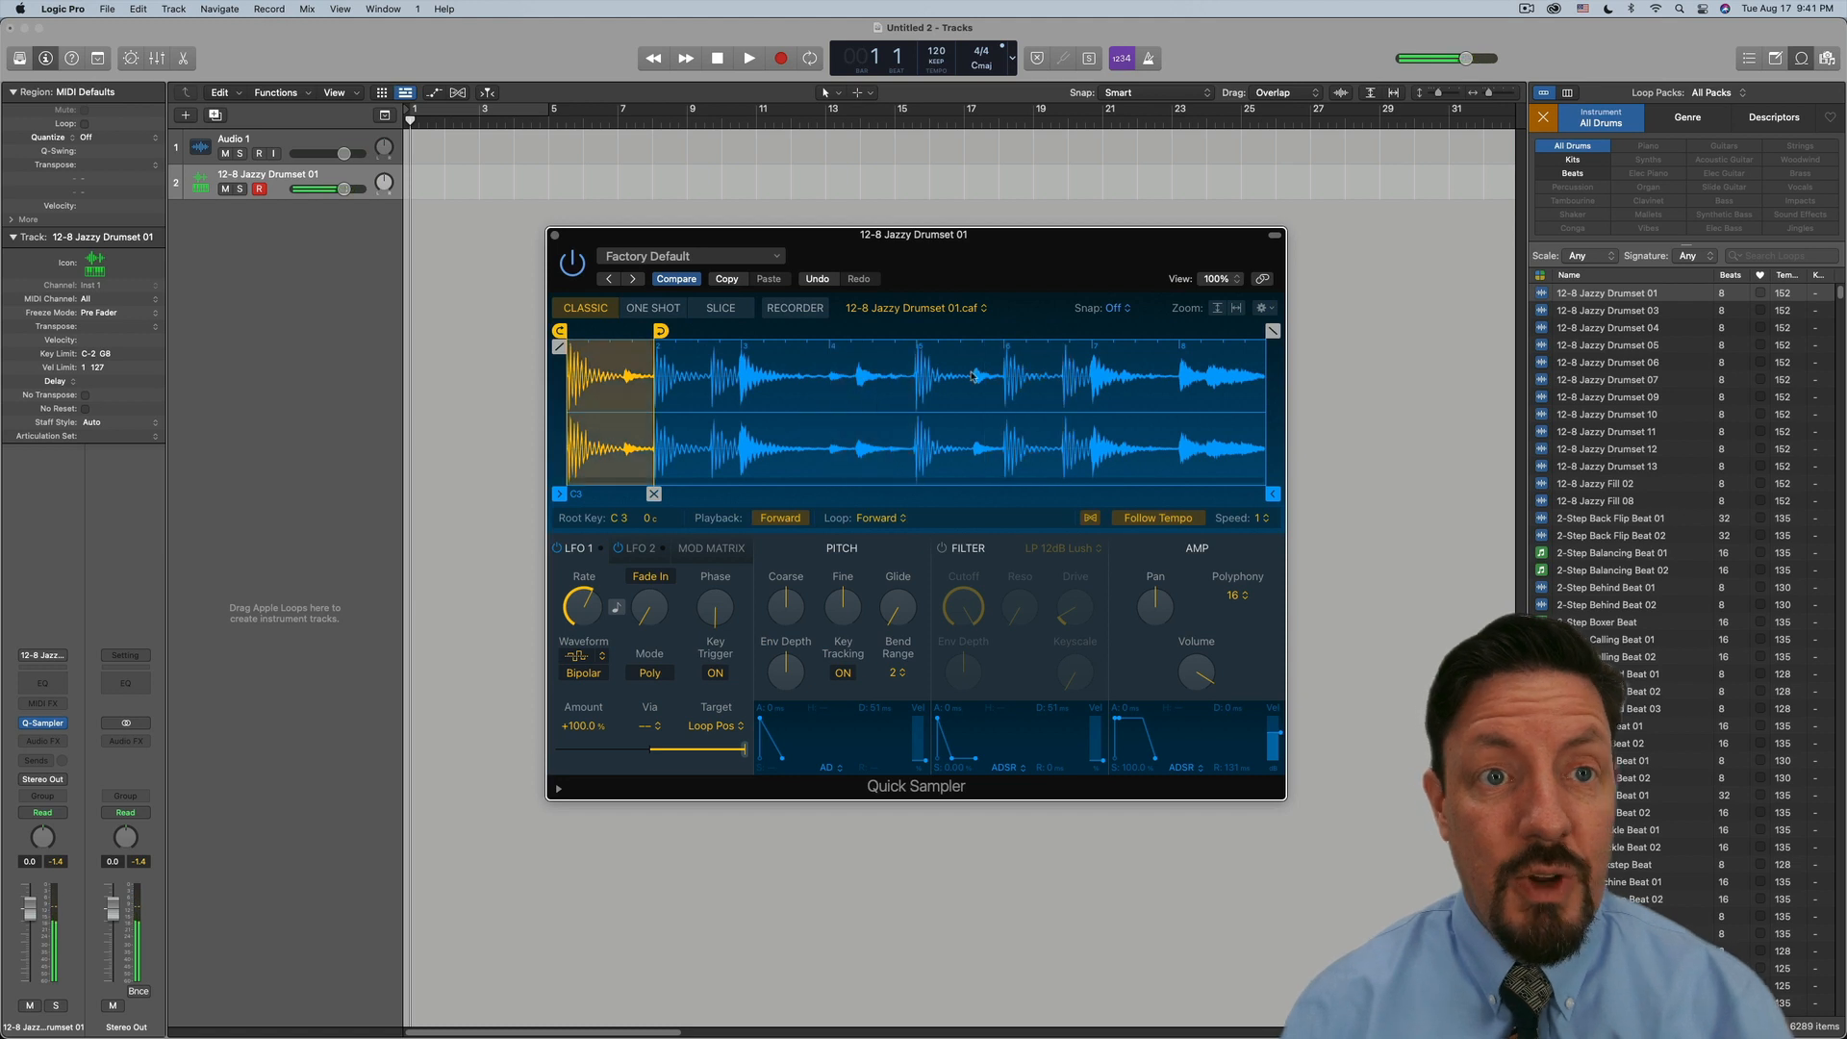
click(597, 658)
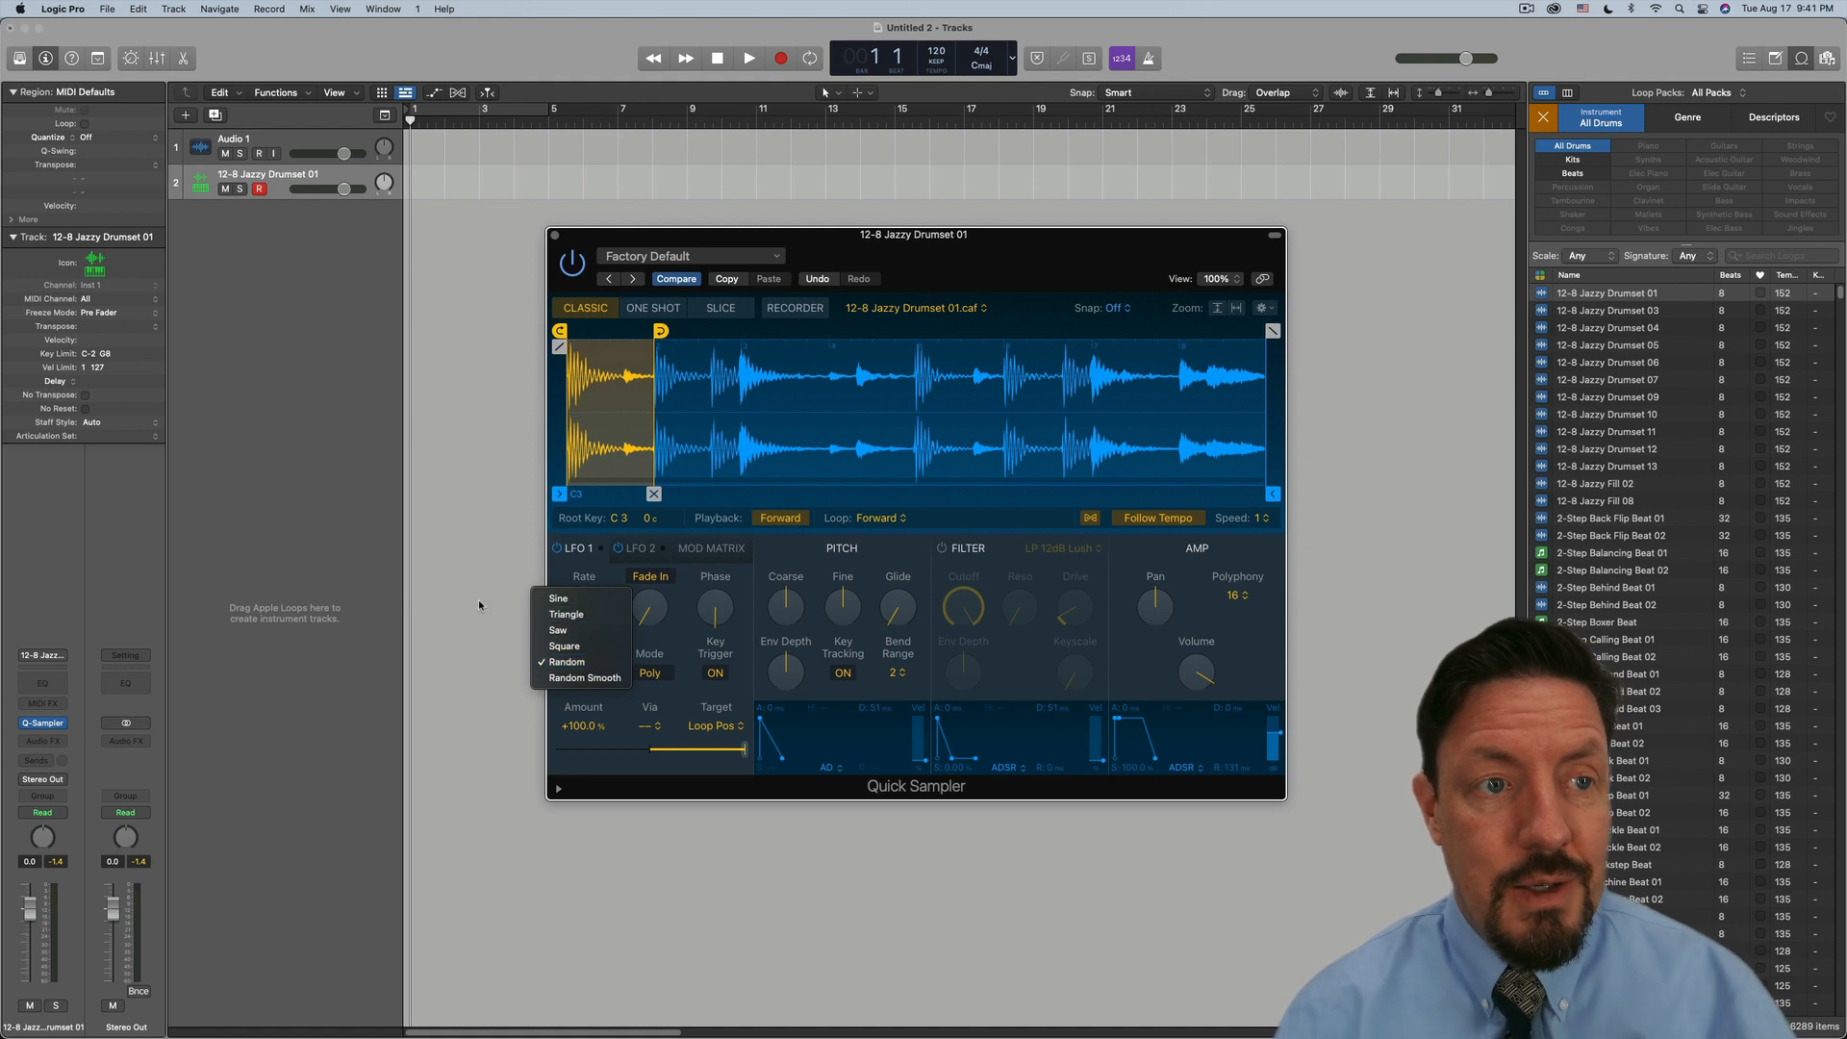
click(605, 569)
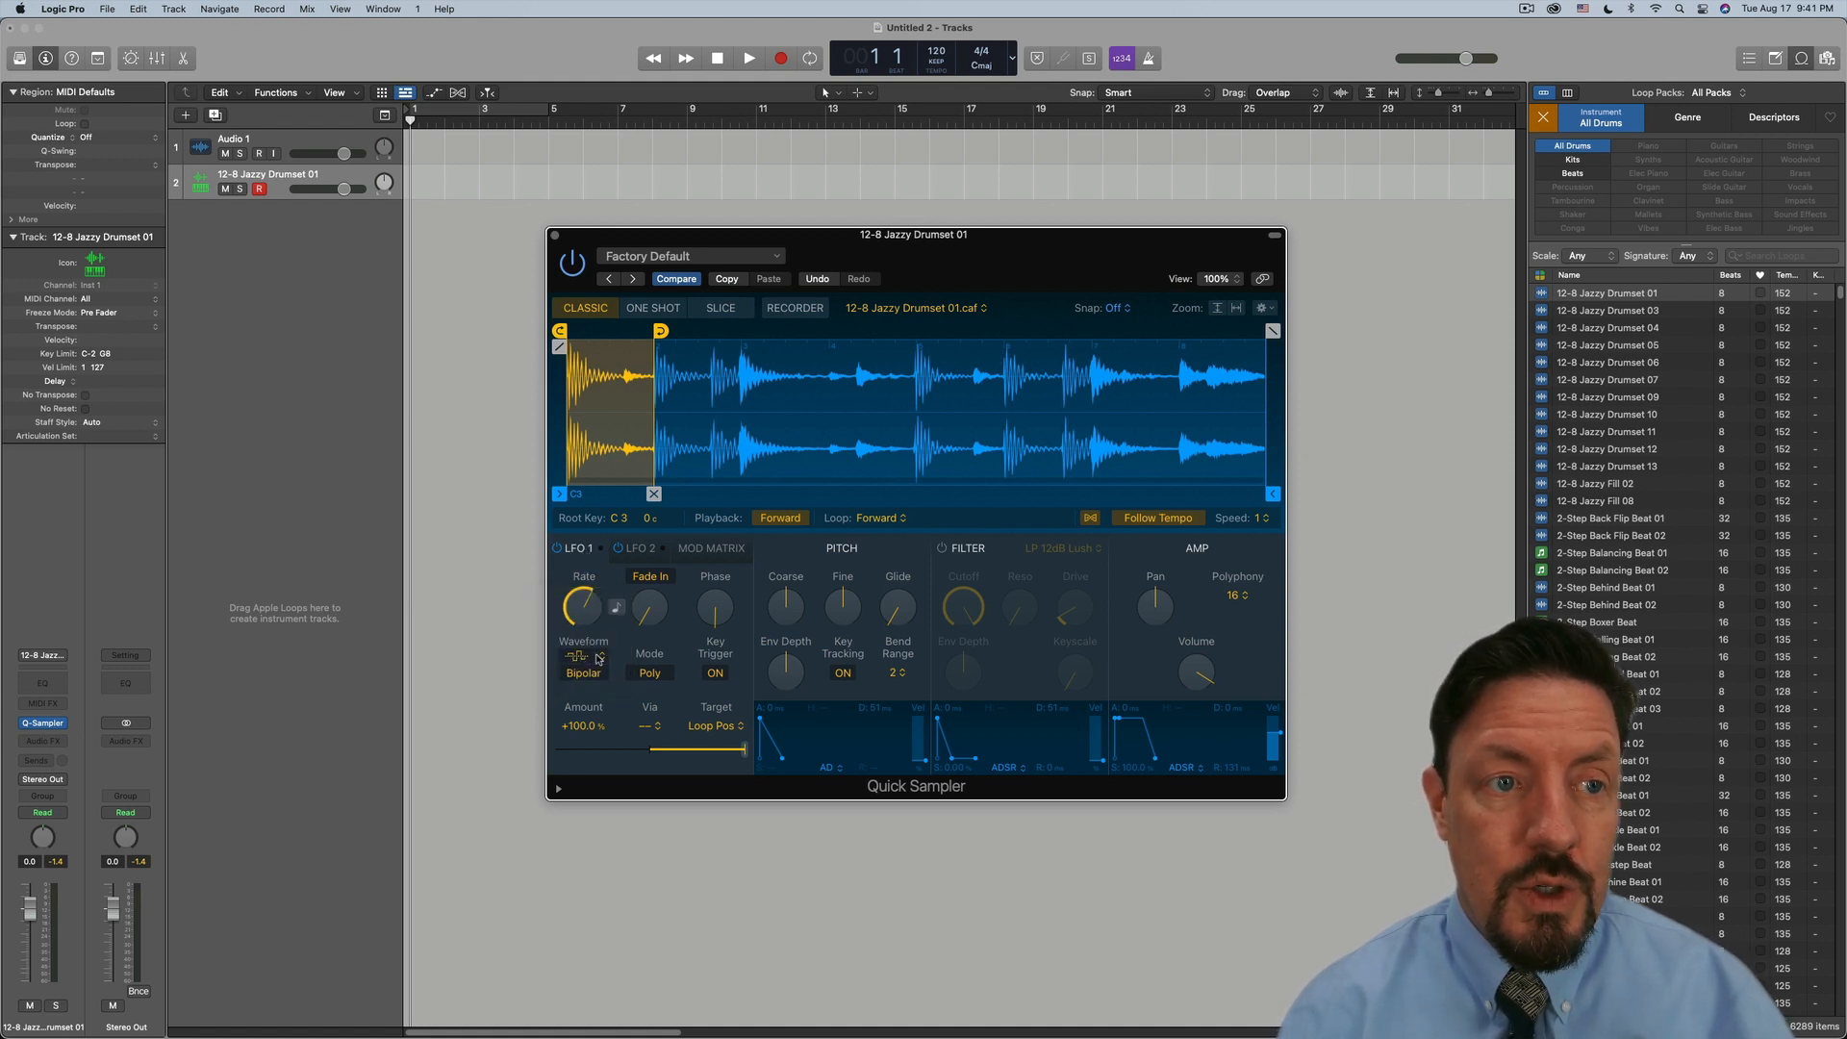
click(599, 662)
click(597, 663)
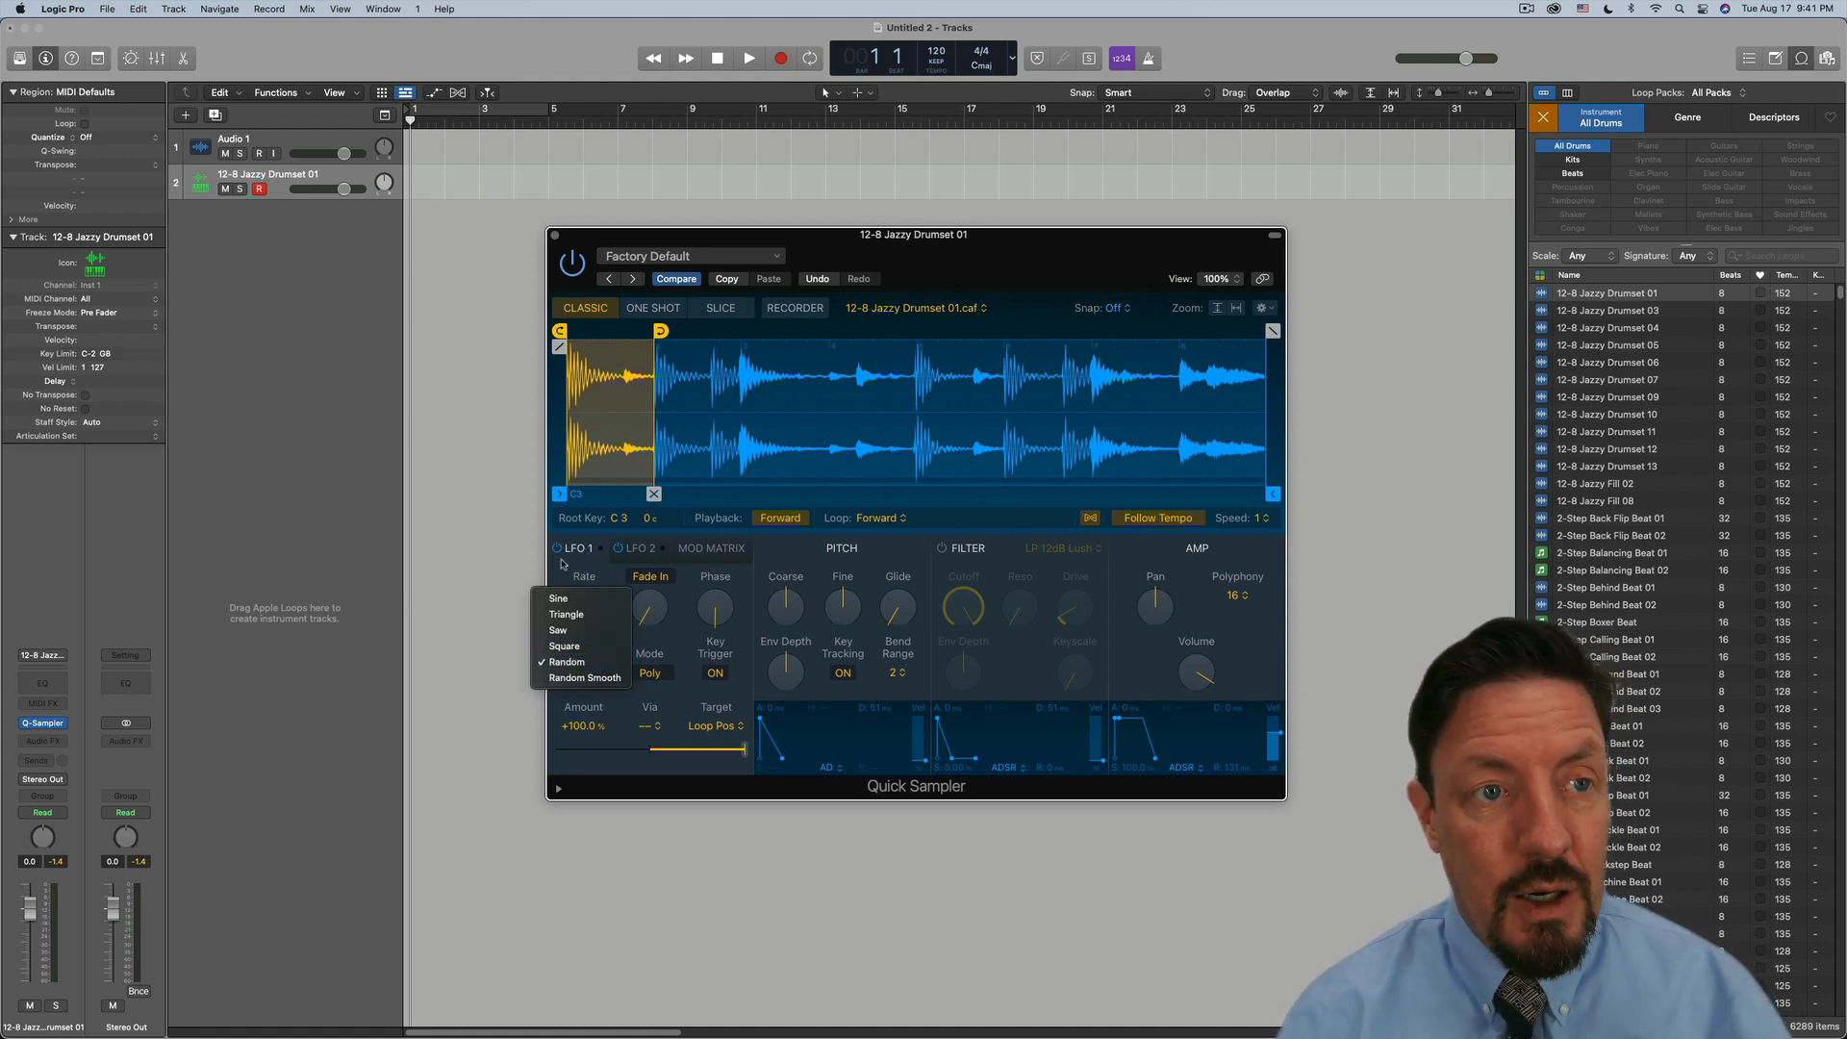
click(726, 727)
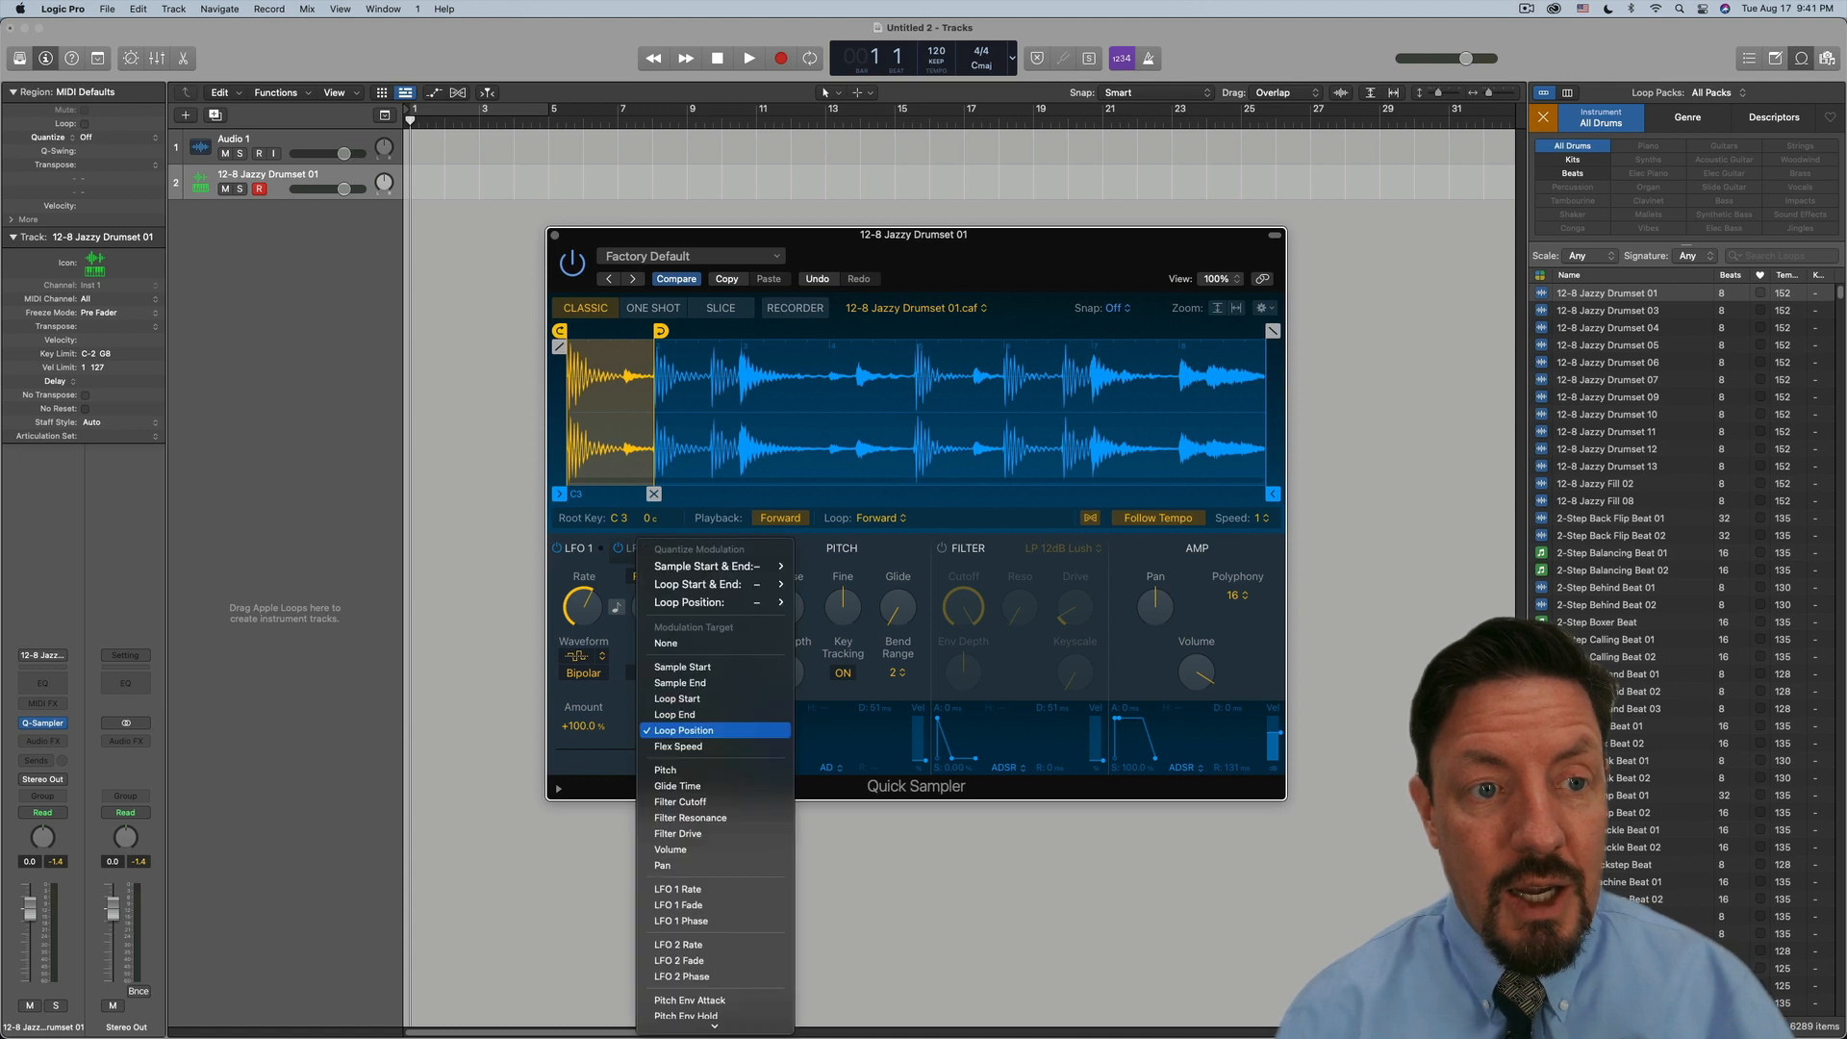
click(727, 729)
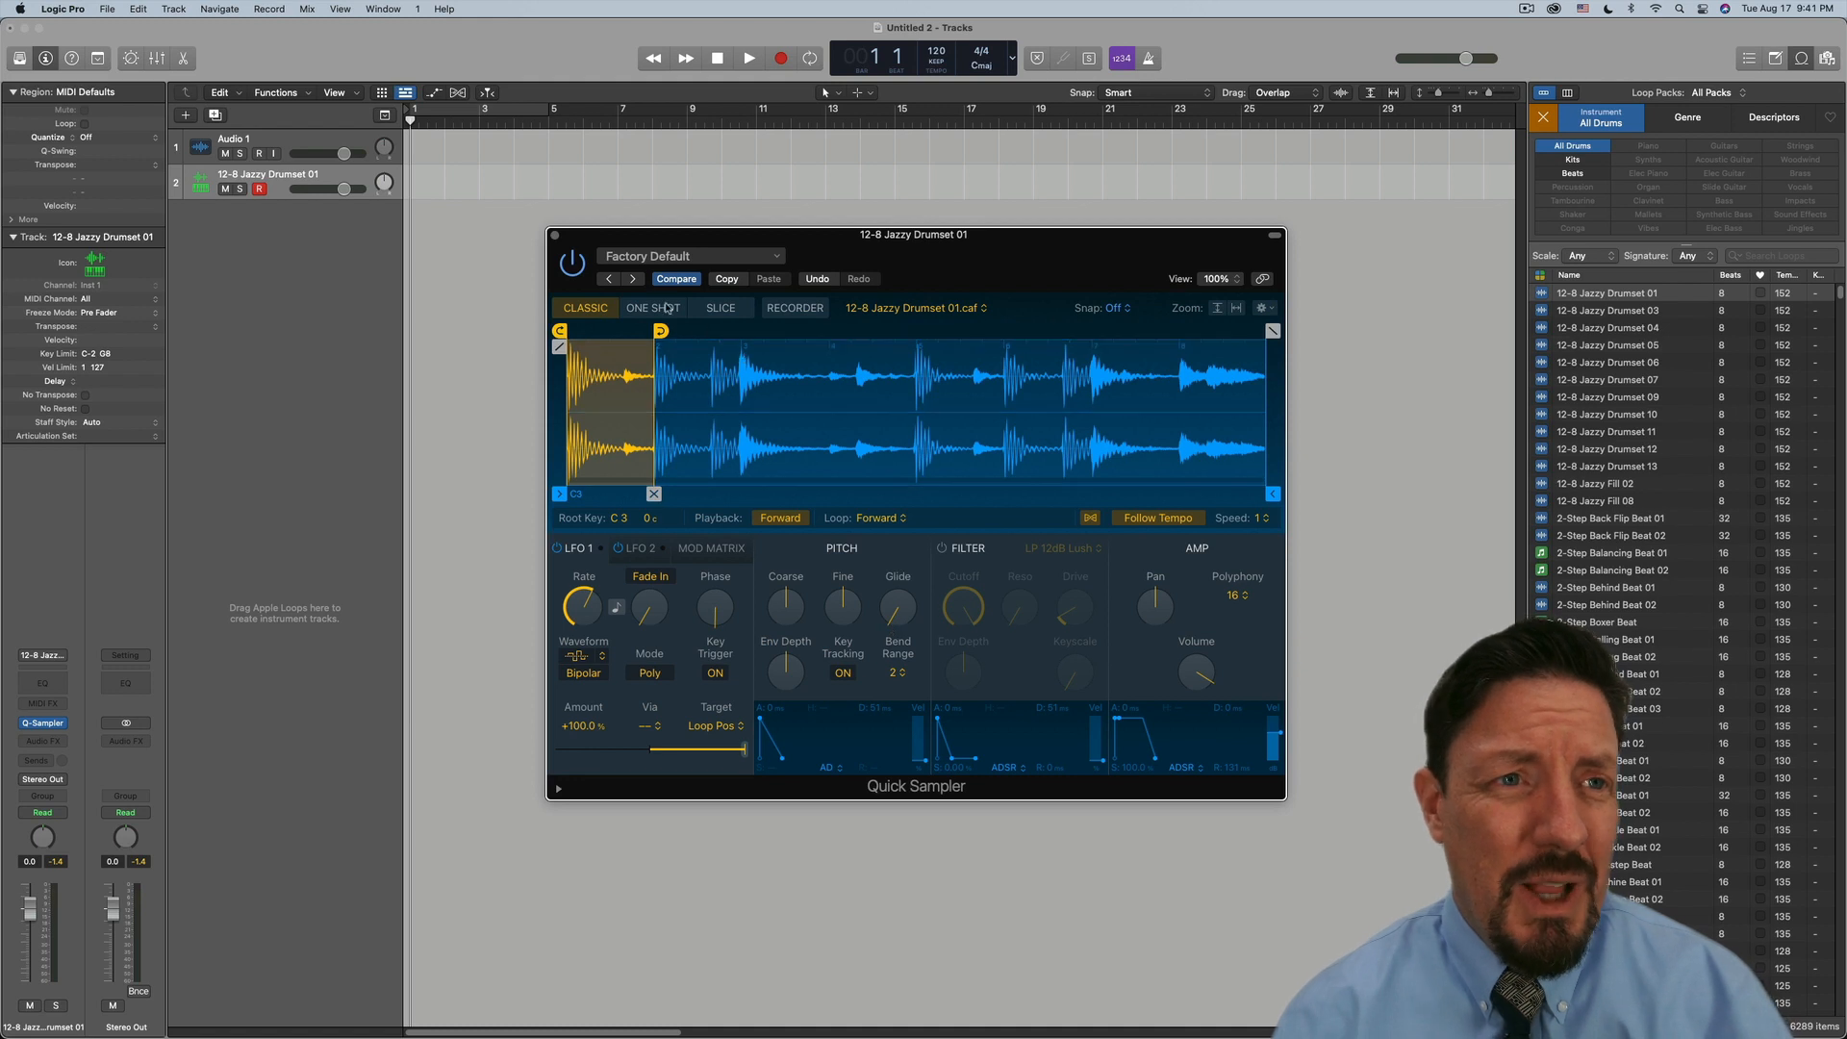
Switch to Slice mode, look over the LFO 2 settings and display the modulation matrix
click(723, 309)
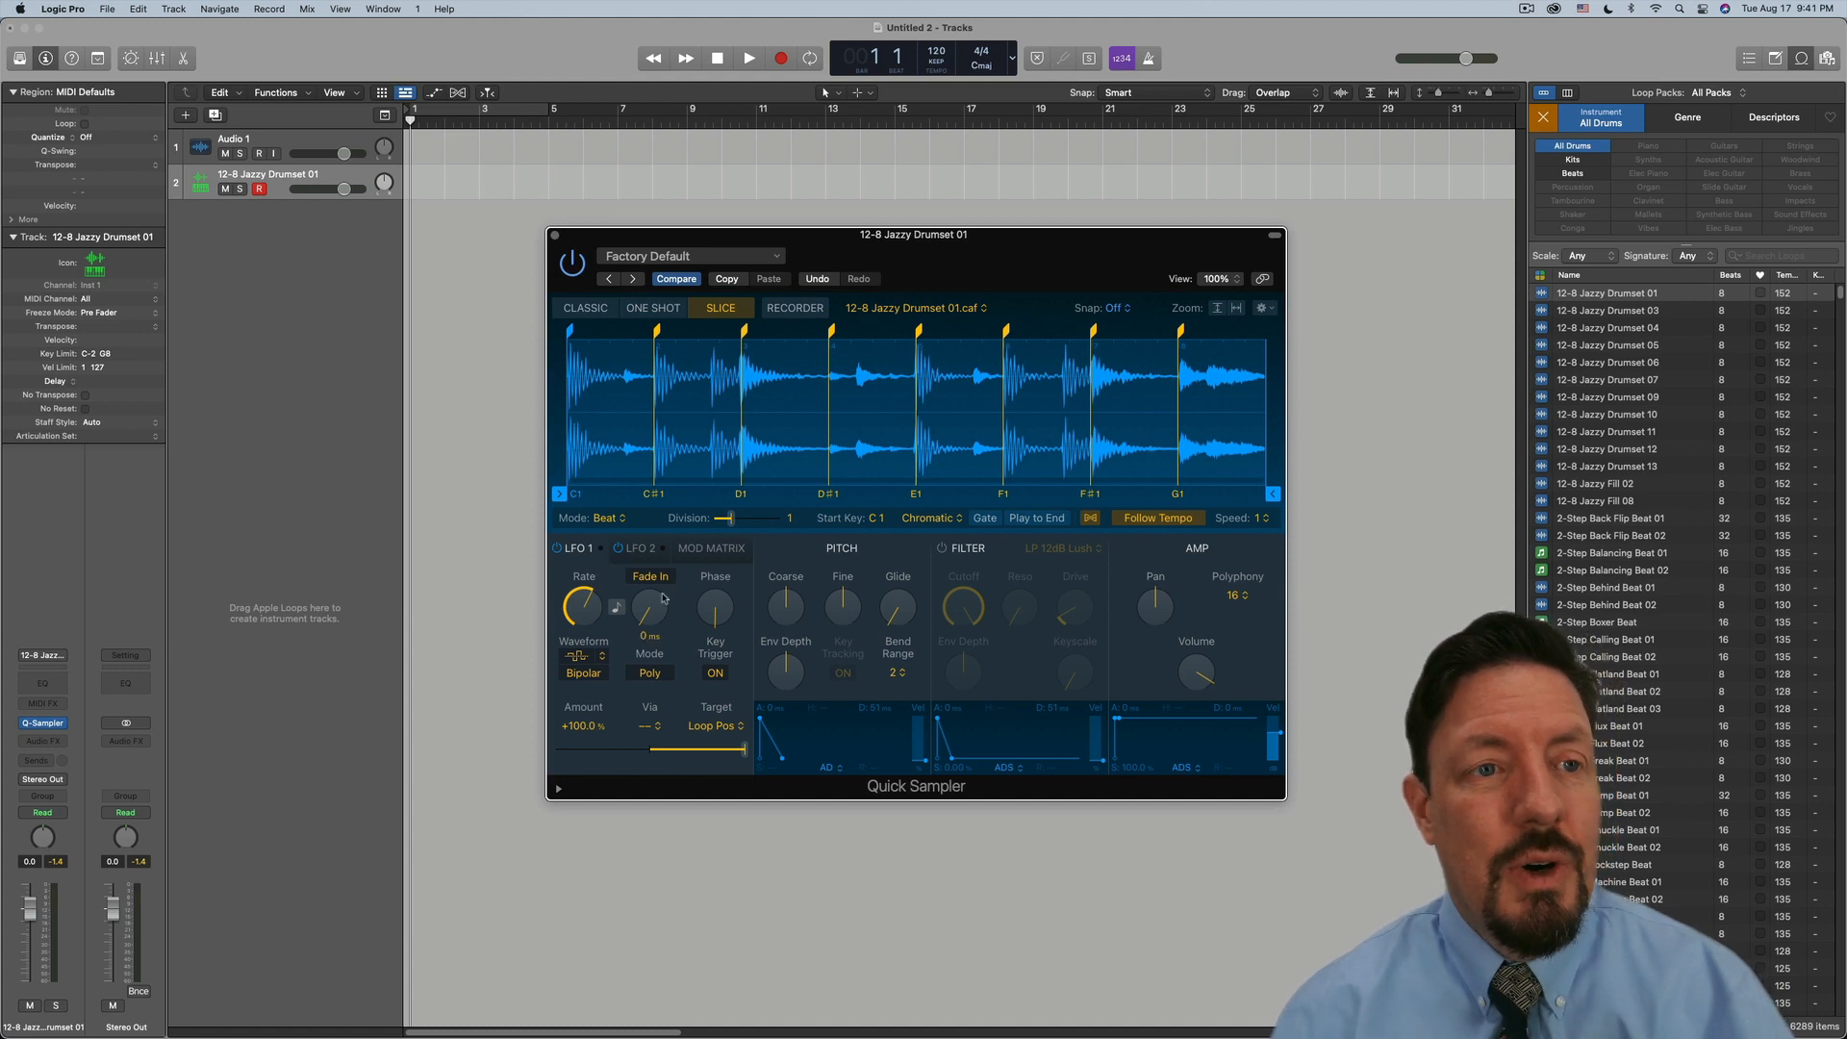
click(634, 554)
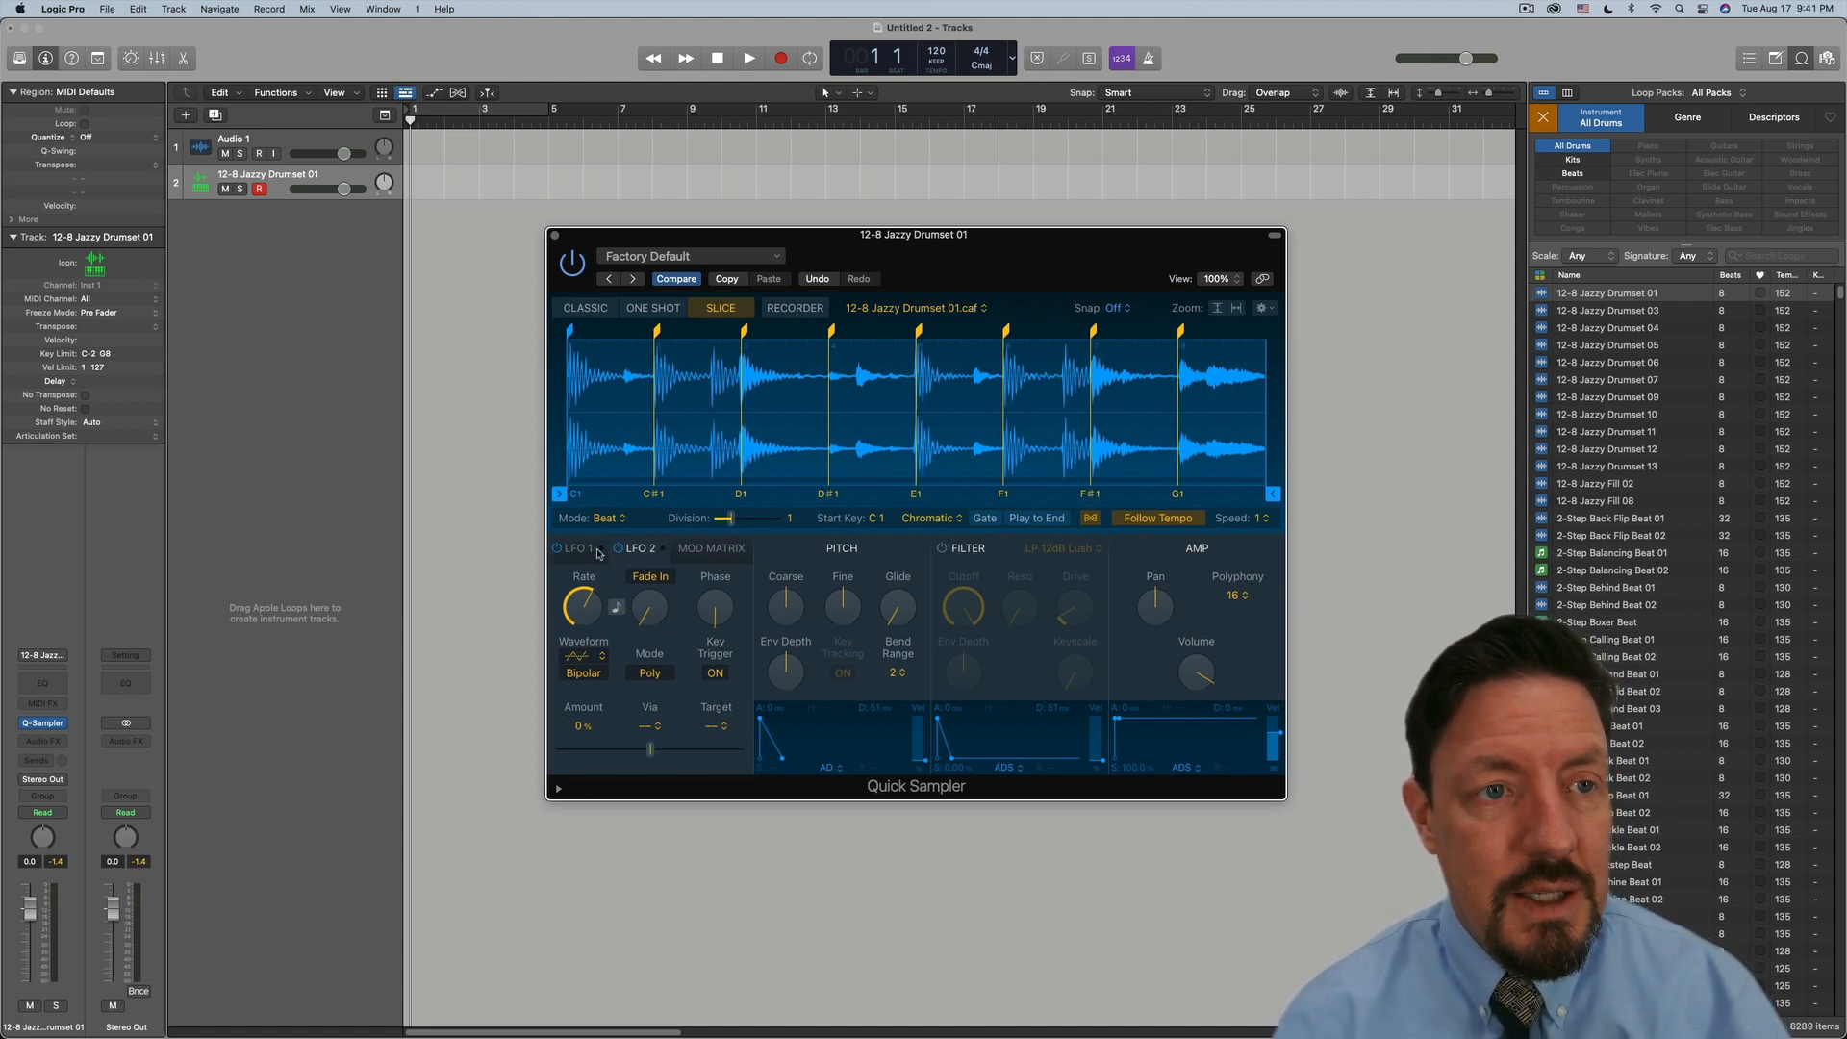
click(588, 554)
click(716, 550)
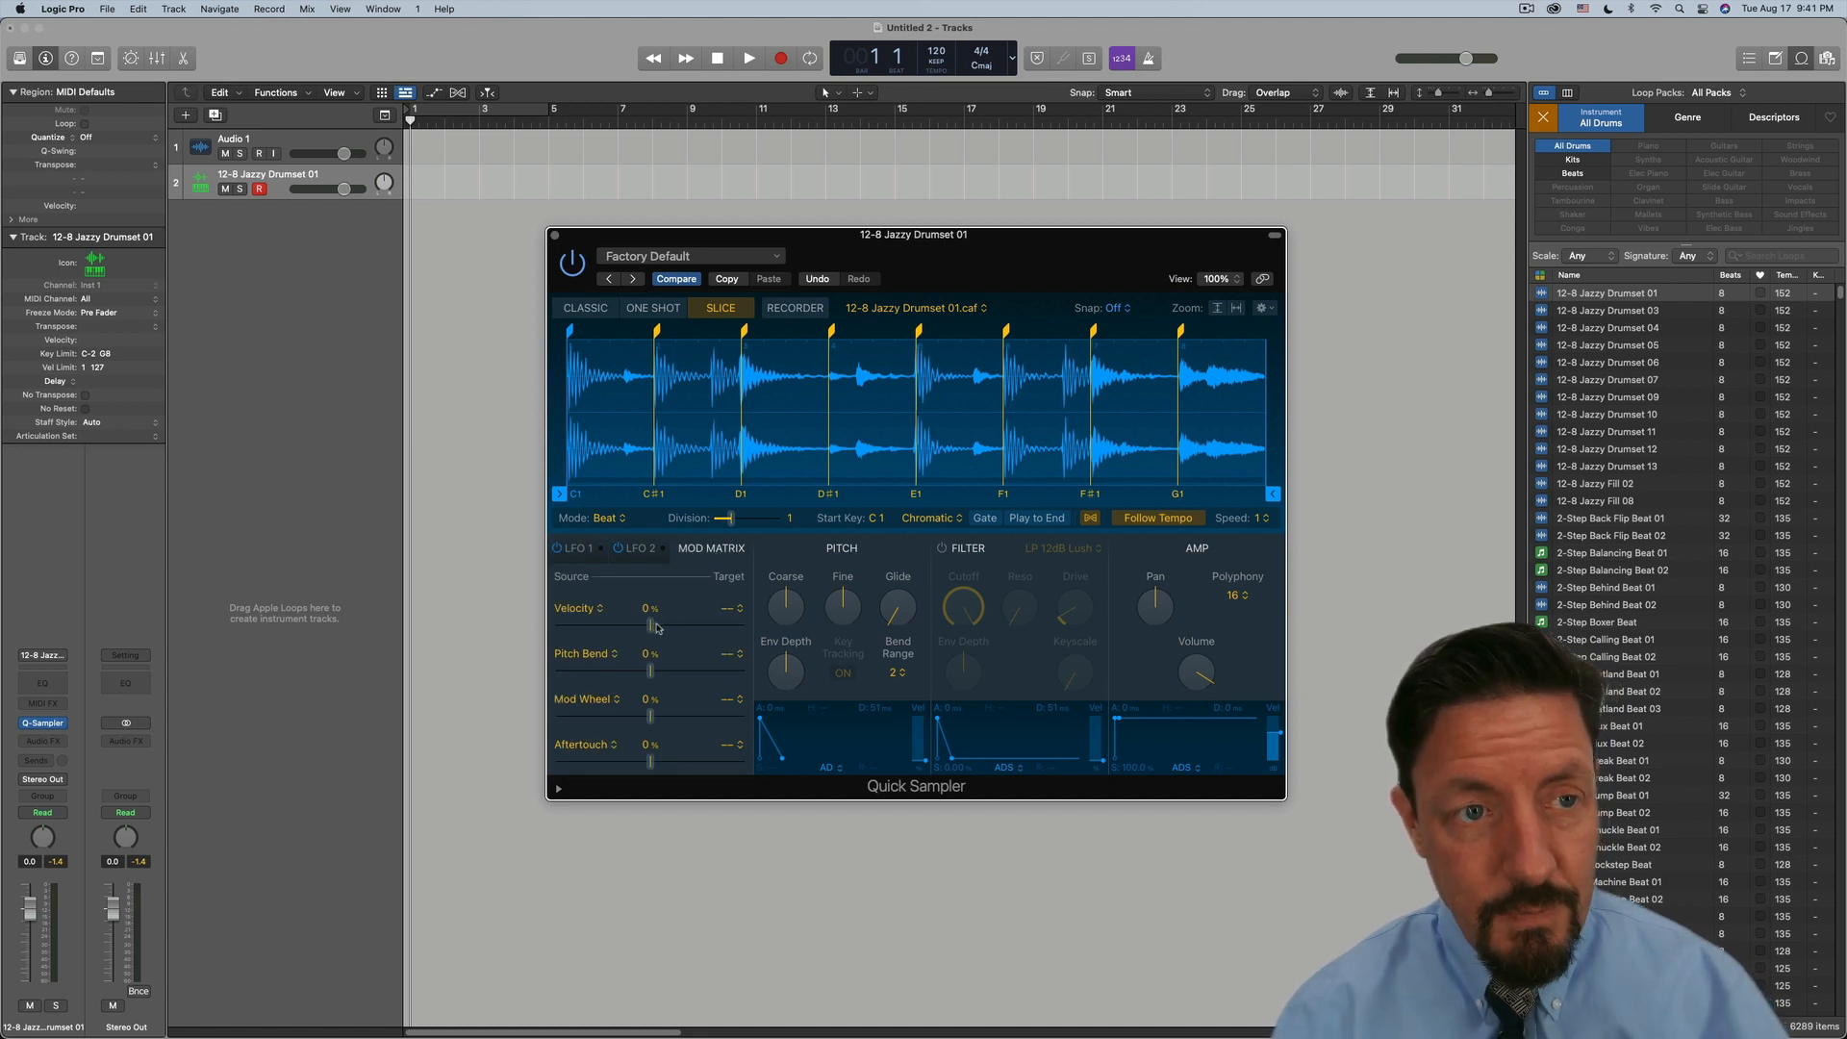
Route Velocity to Sample Start in the modulation matrix, trying a +100% amount before settling on about -1.6%
click(578, 613)
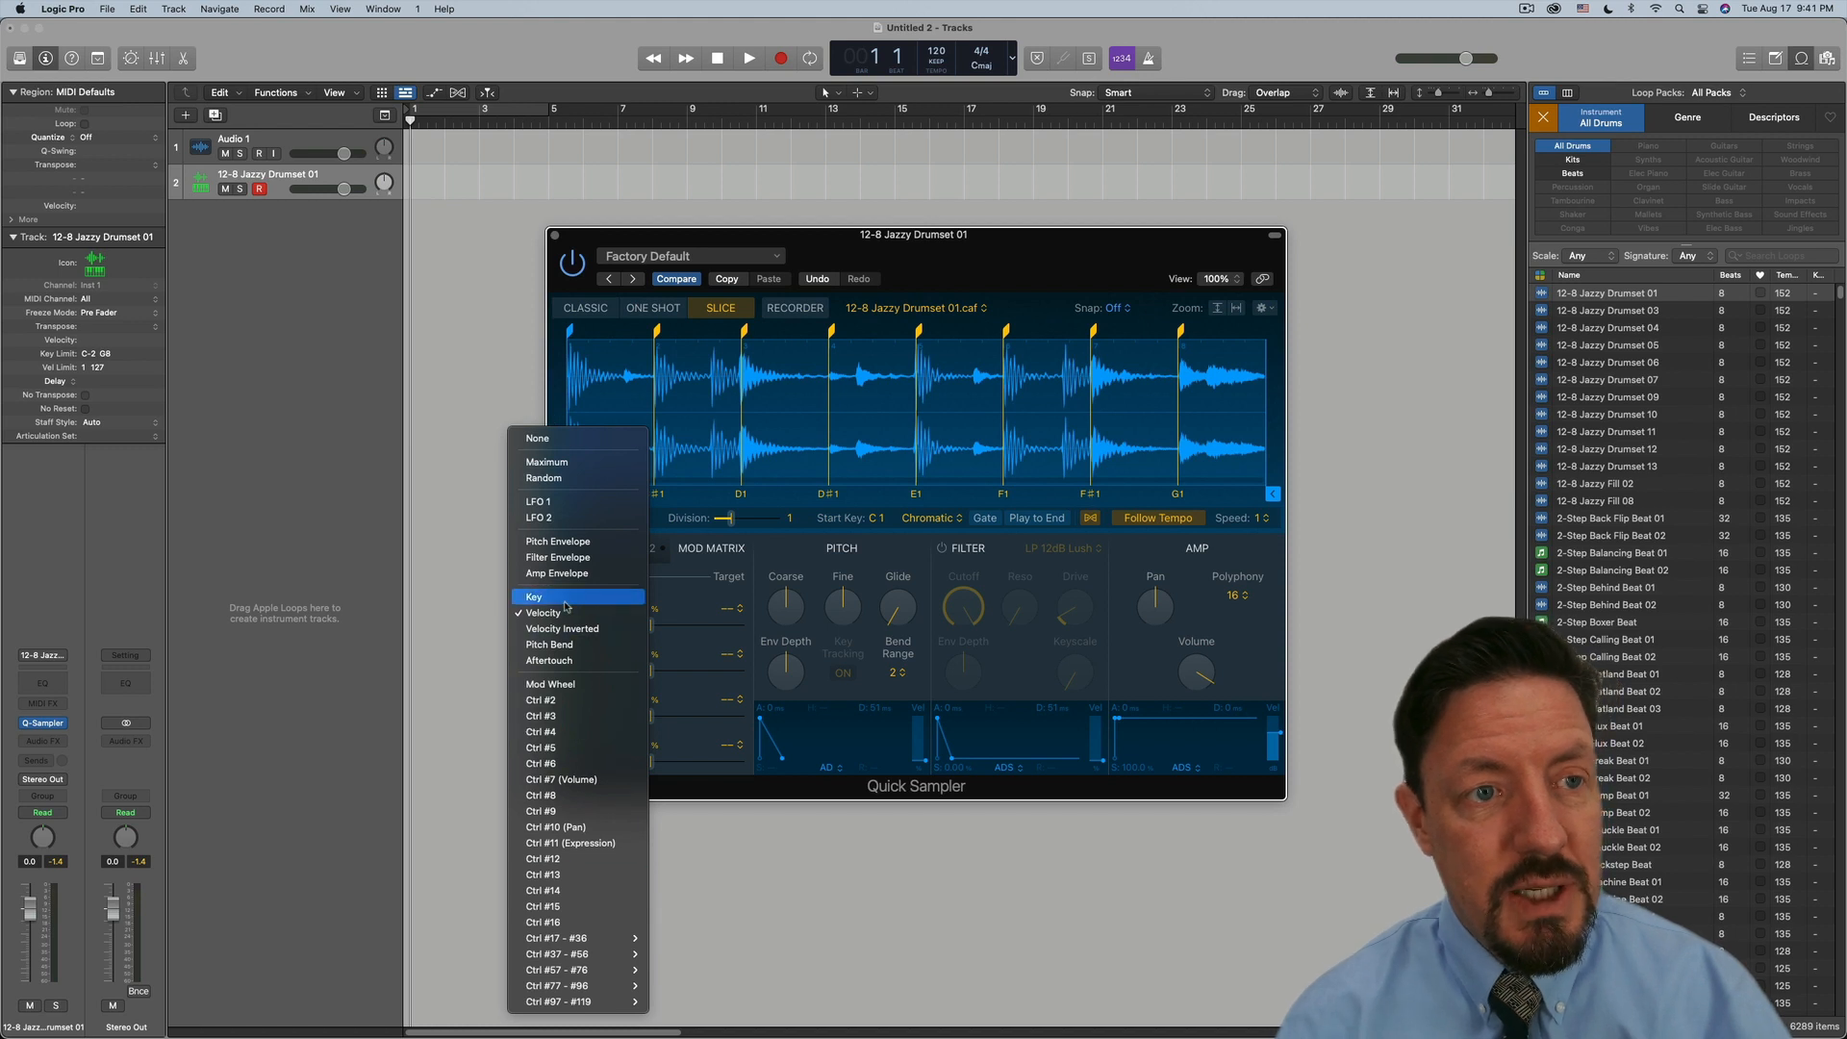
click(646, 612)
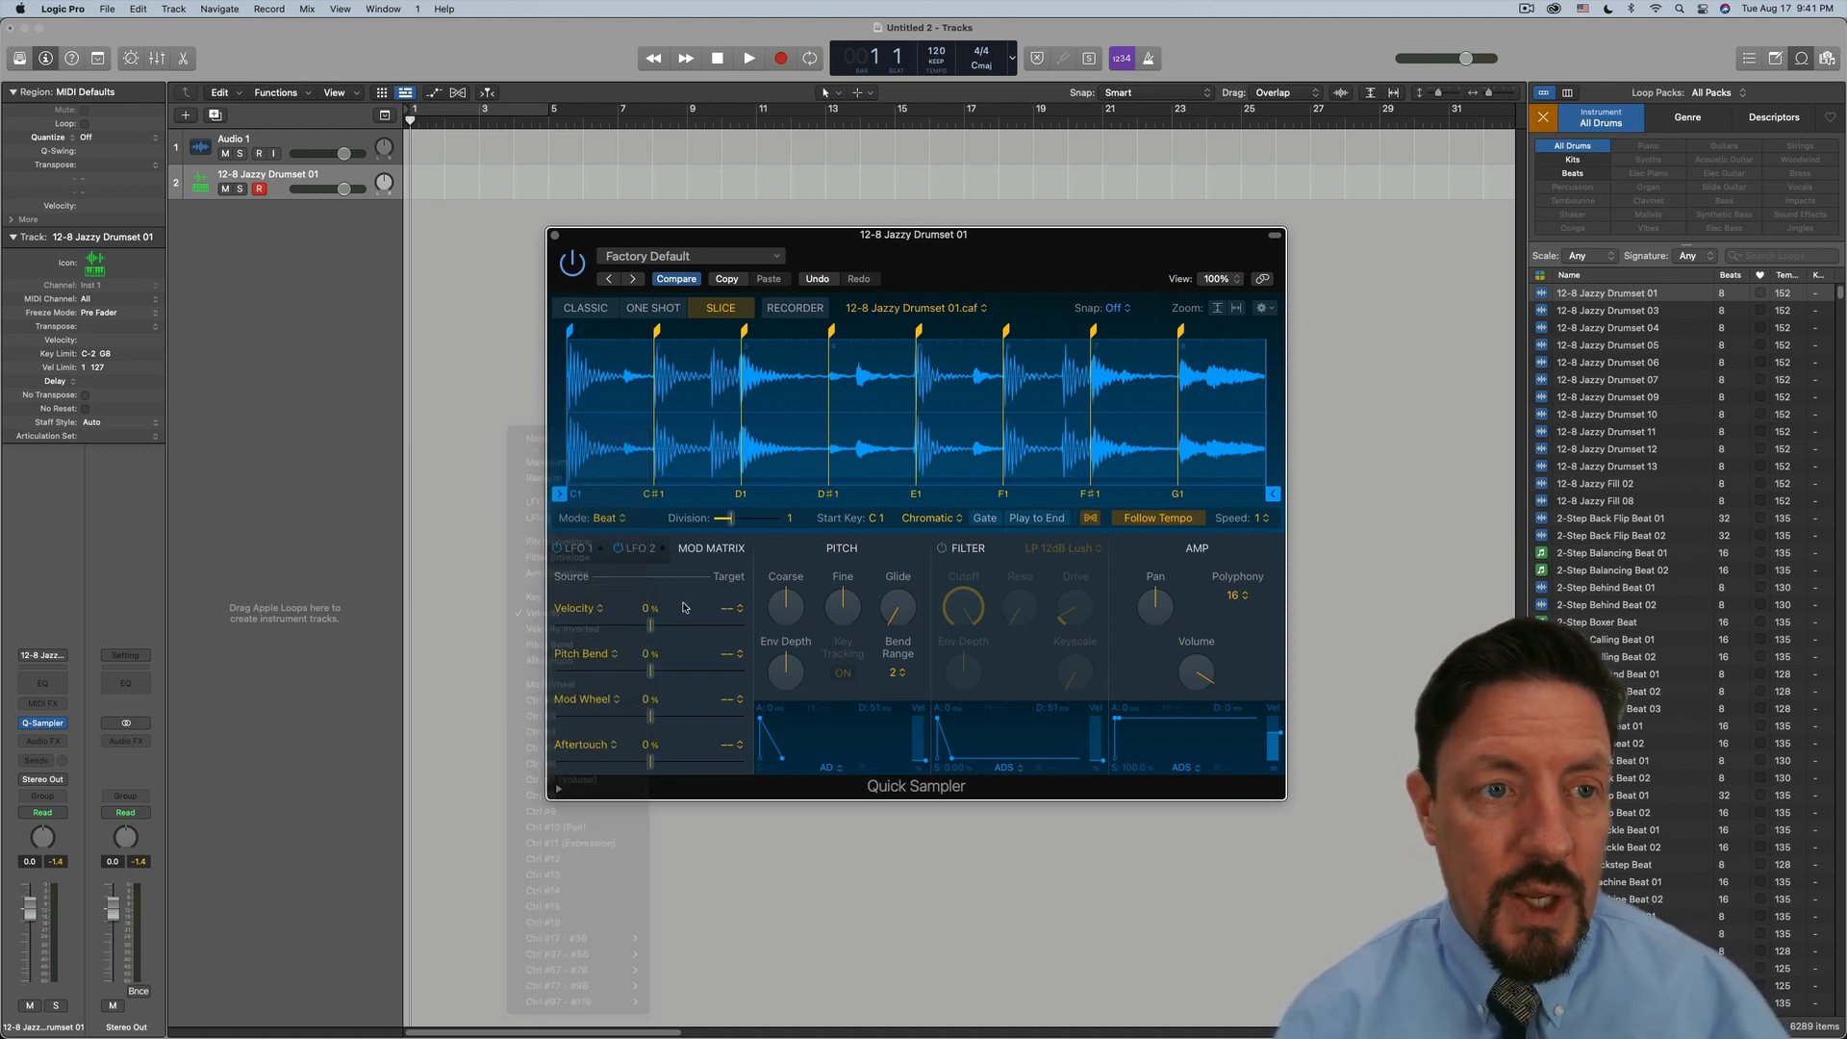
click(736, 609)
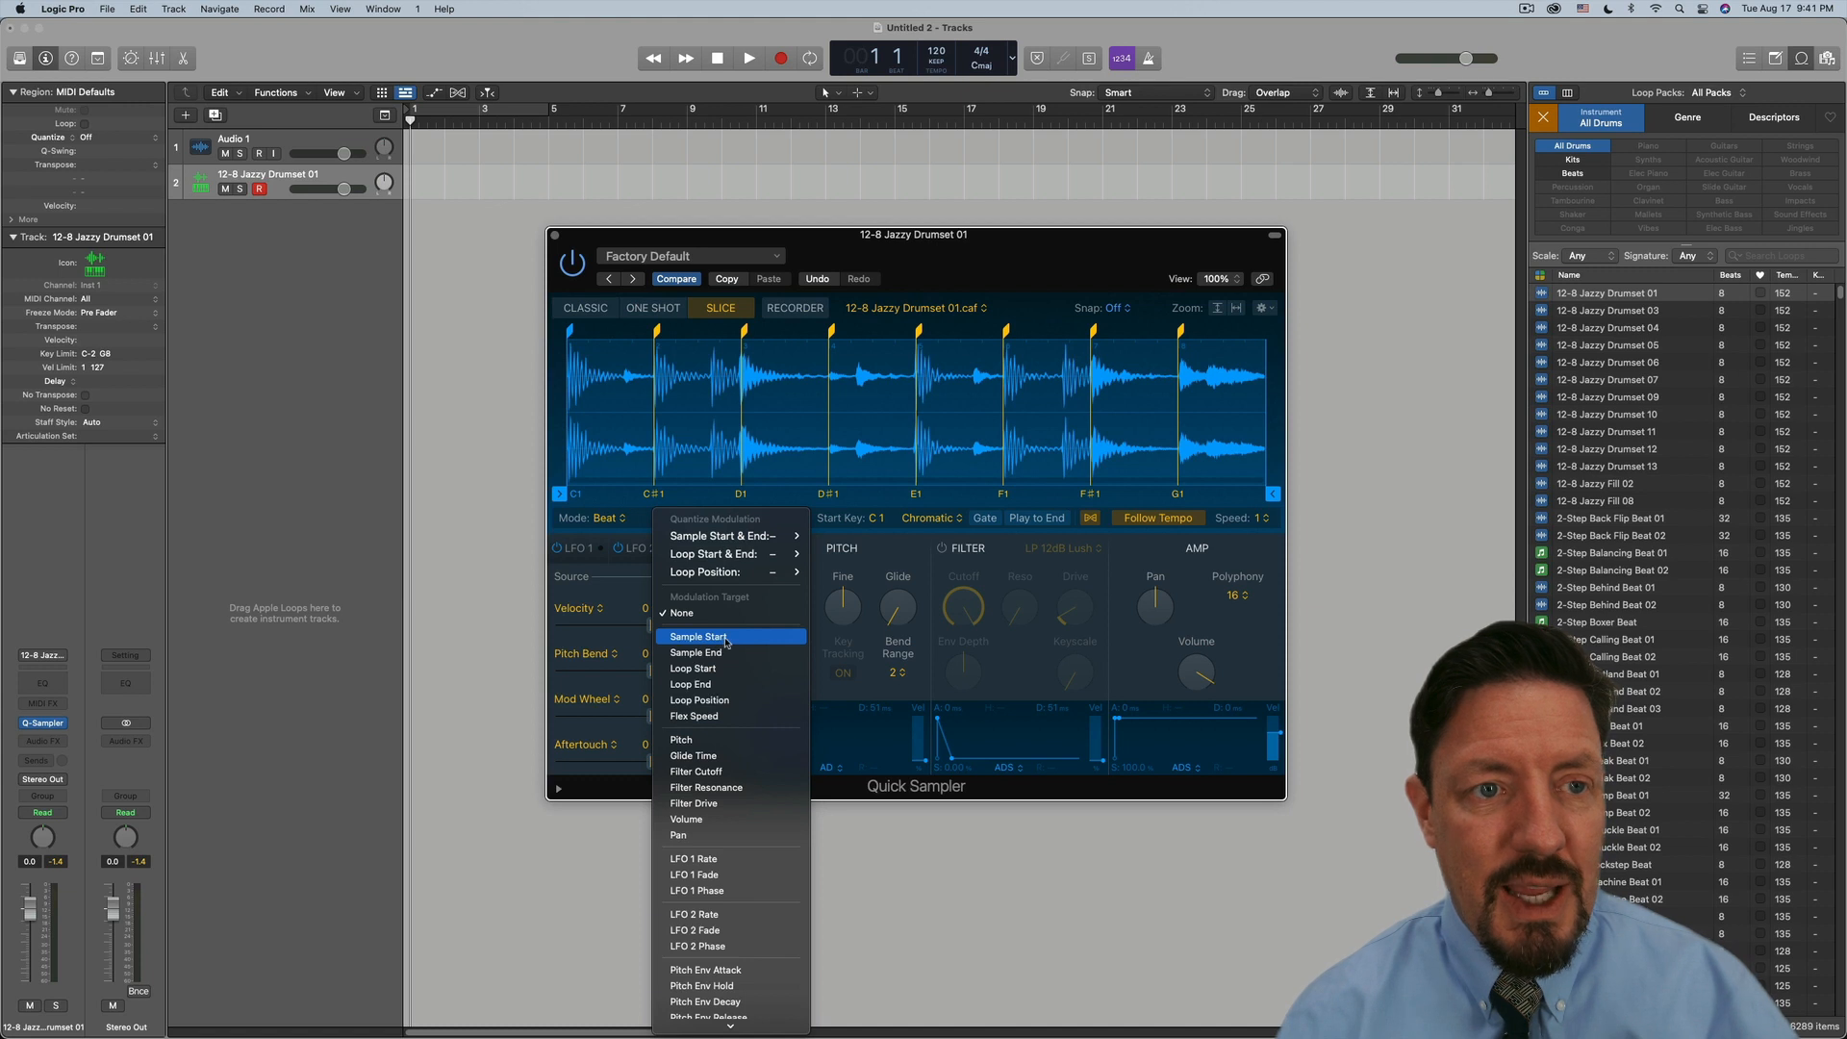
click(725, 637)
drag(648, 632, 702, 629)
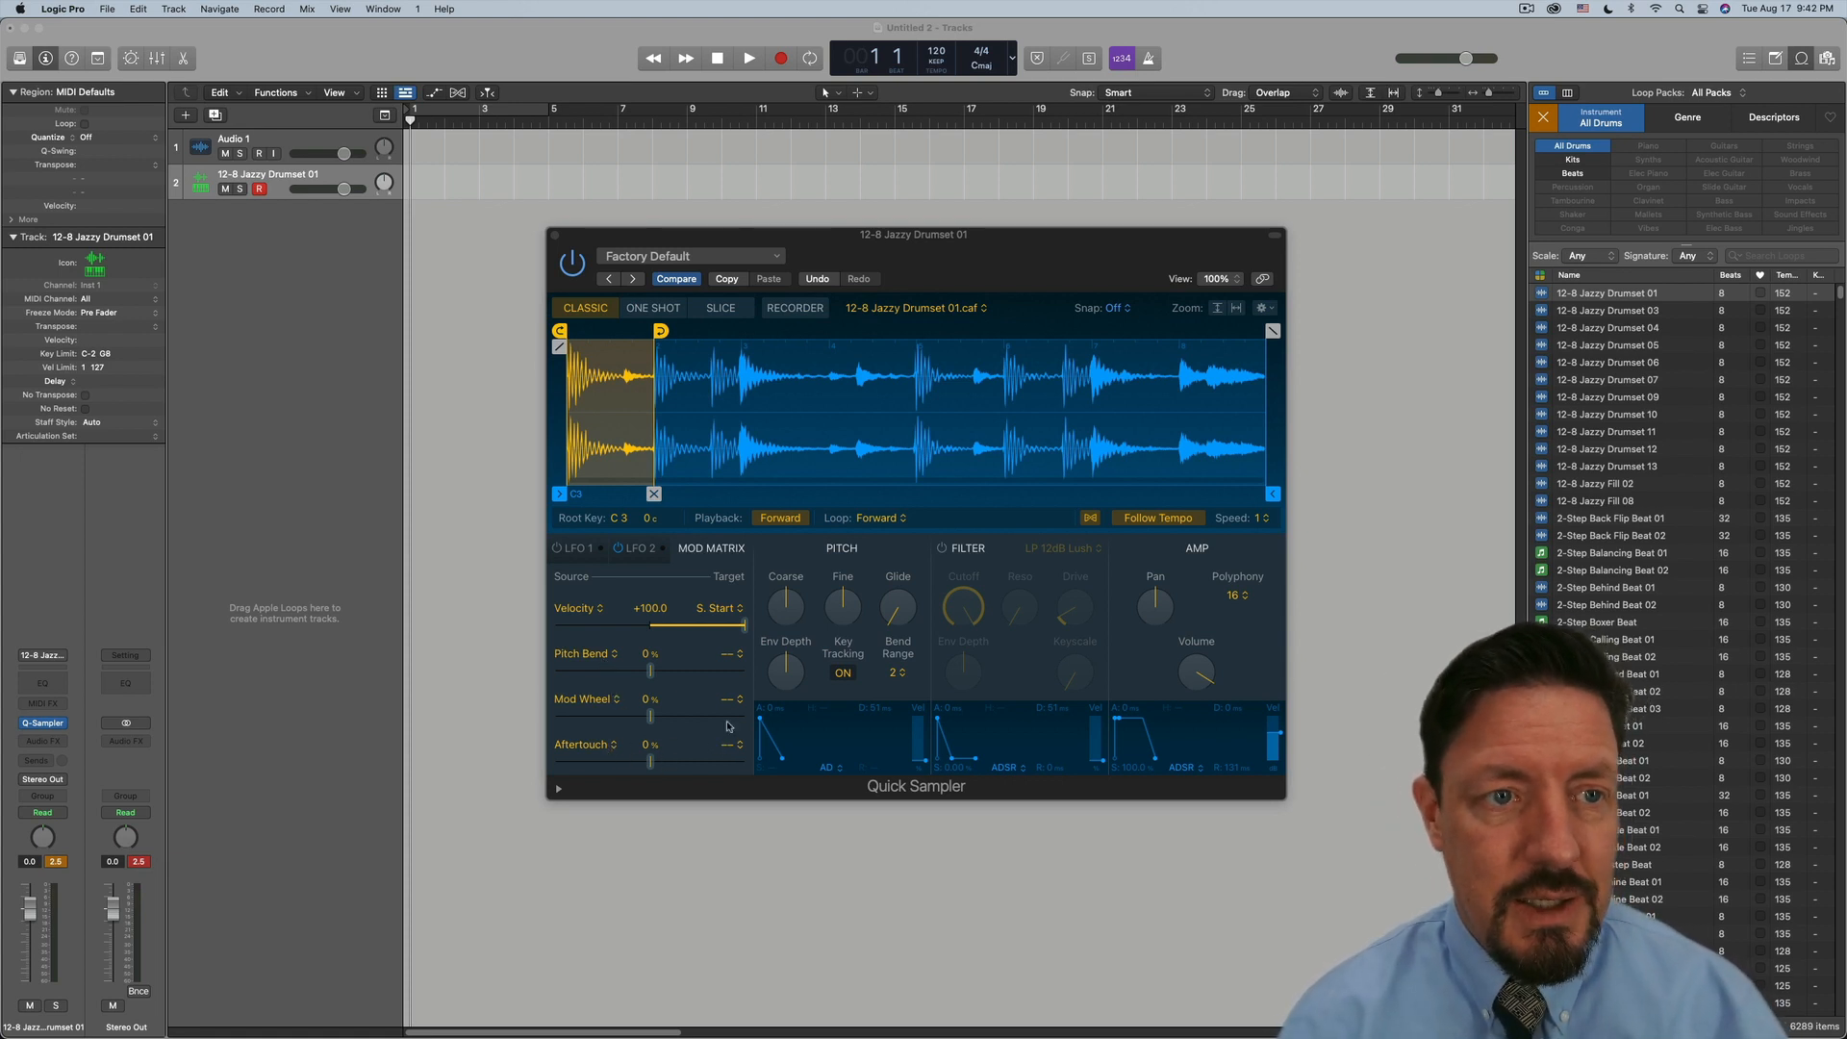
drag(743, 627, 650, 627)
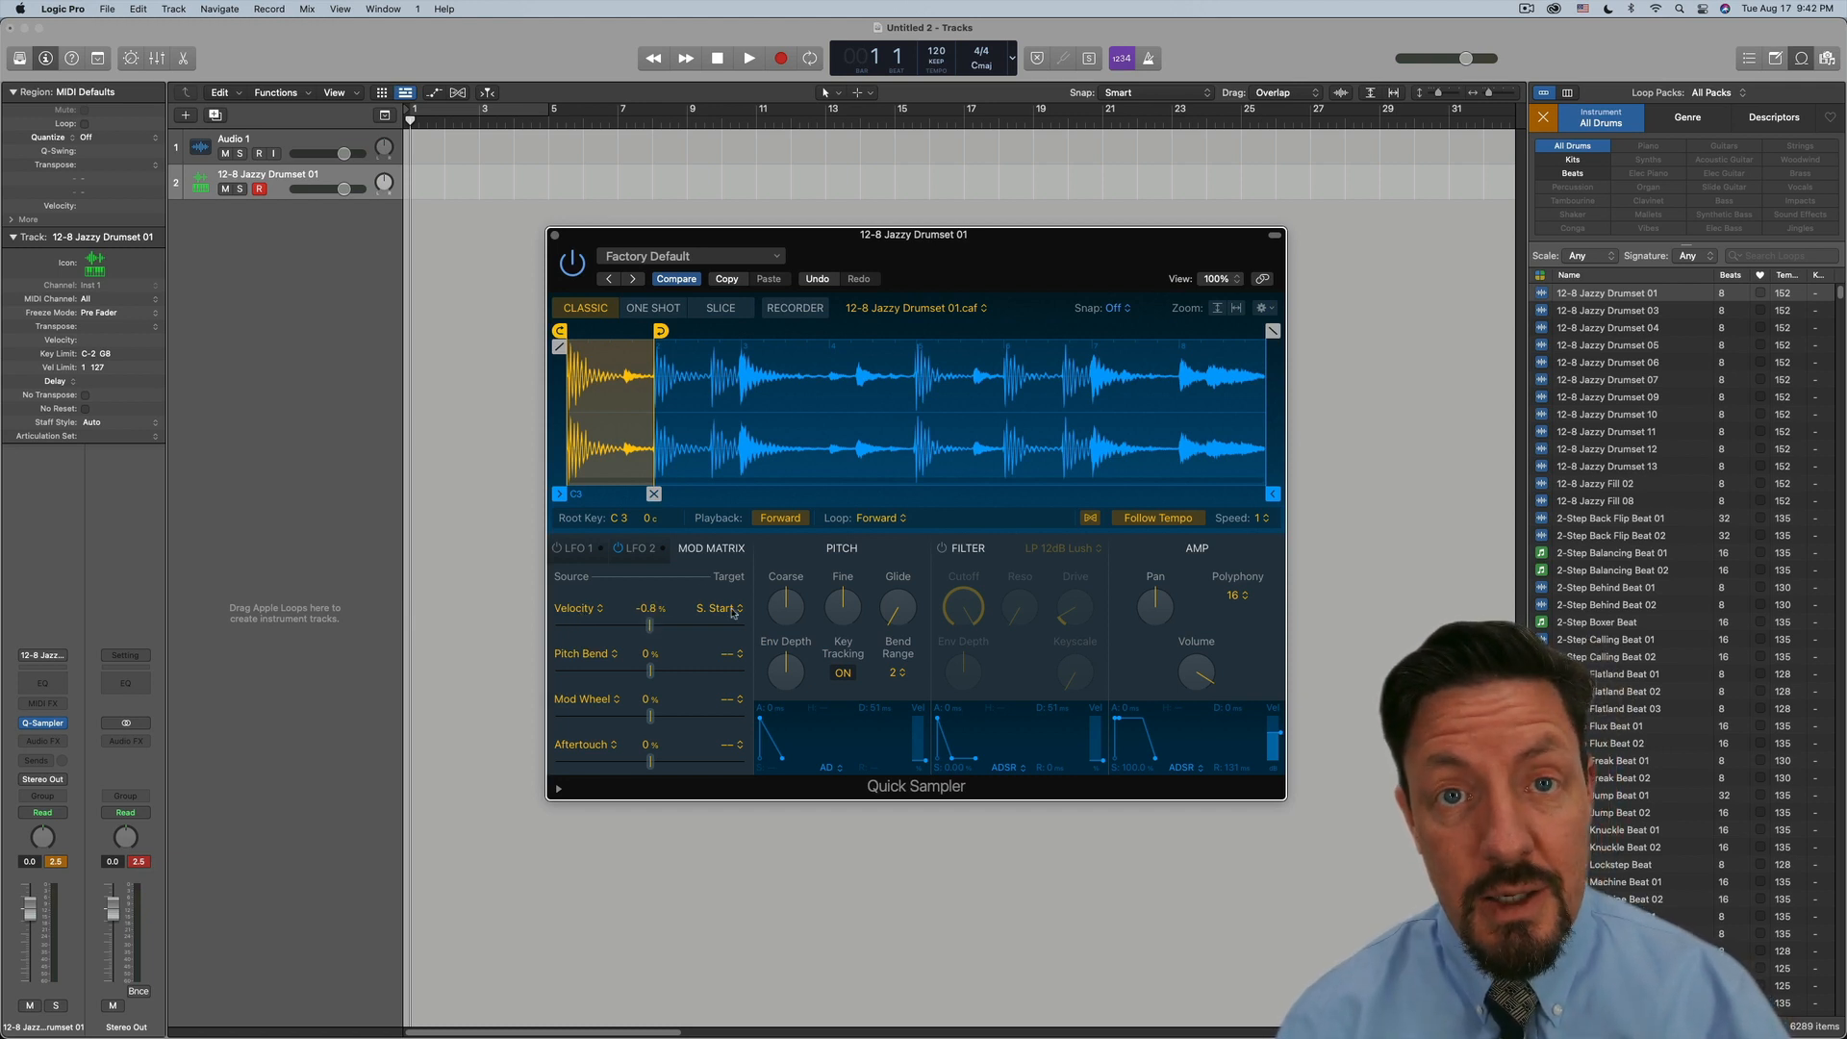
drag(650, 625, 651, 628)
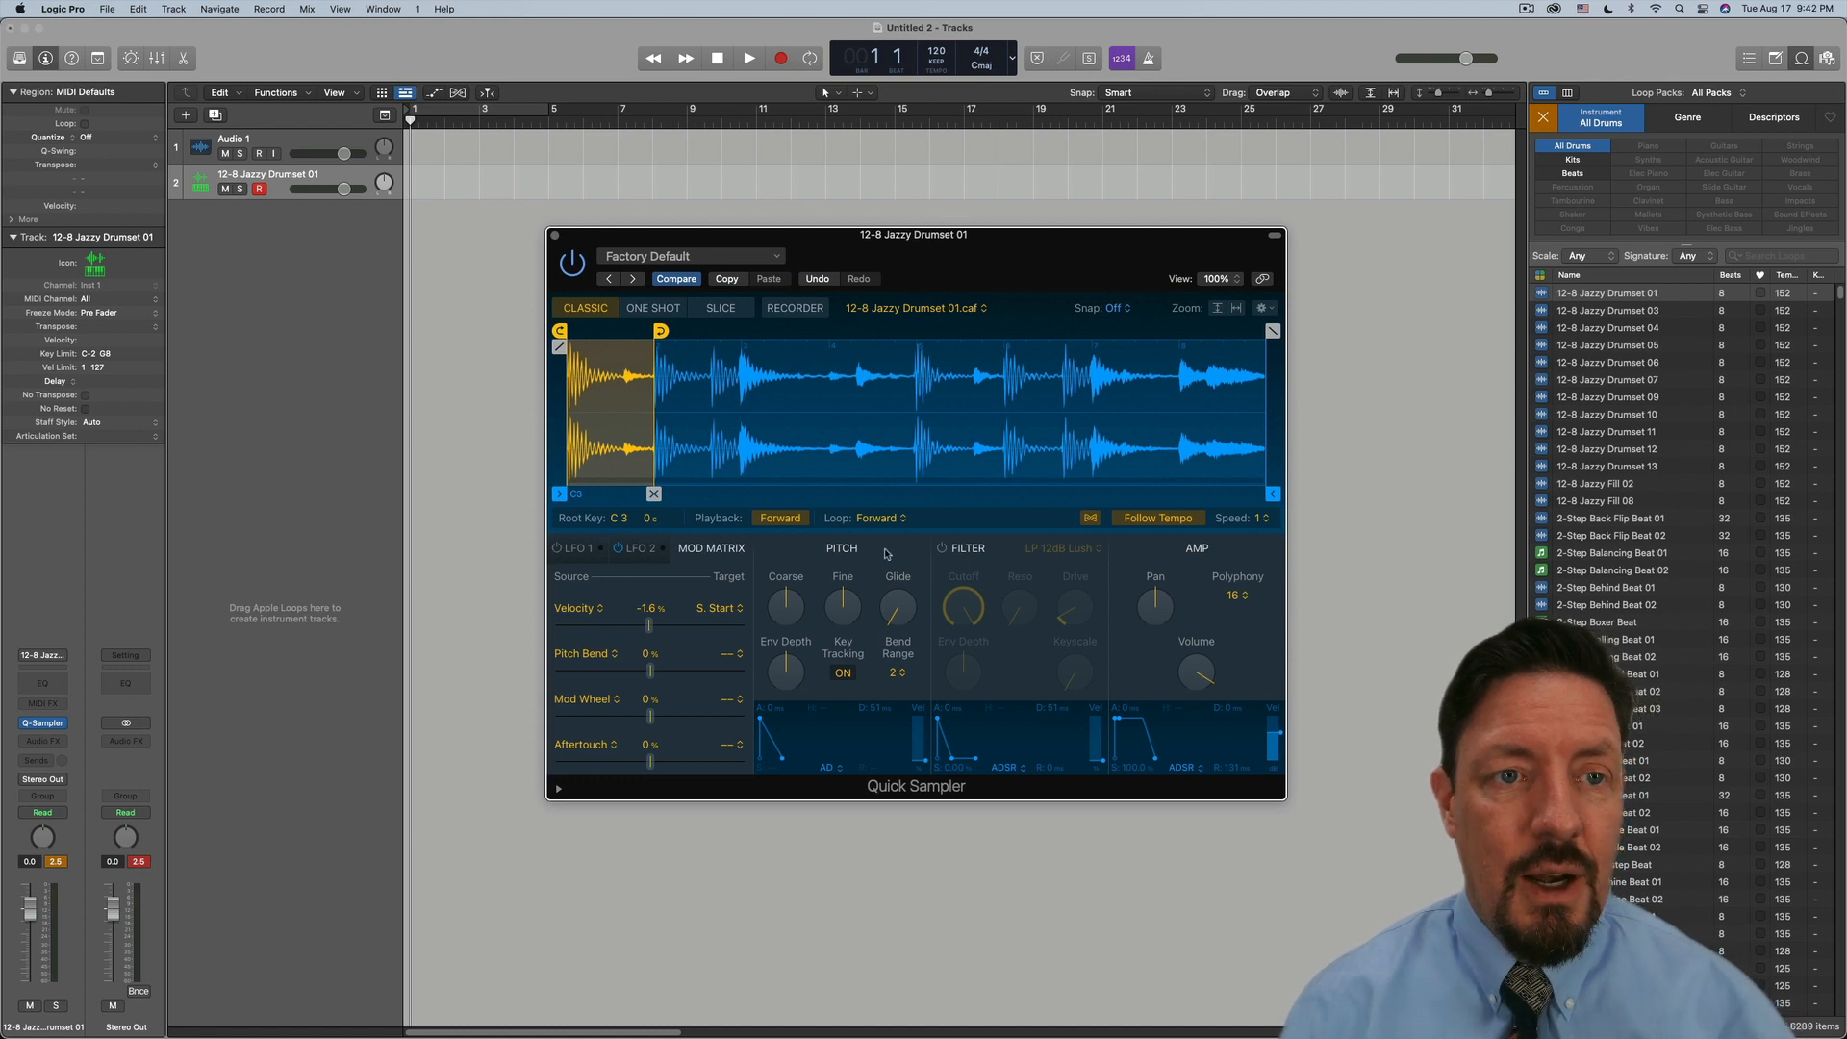
Try amp envelope attack times of about 923 ms and 10000 ms, and return the attack to 0 ms
mouse_move(785, 621)
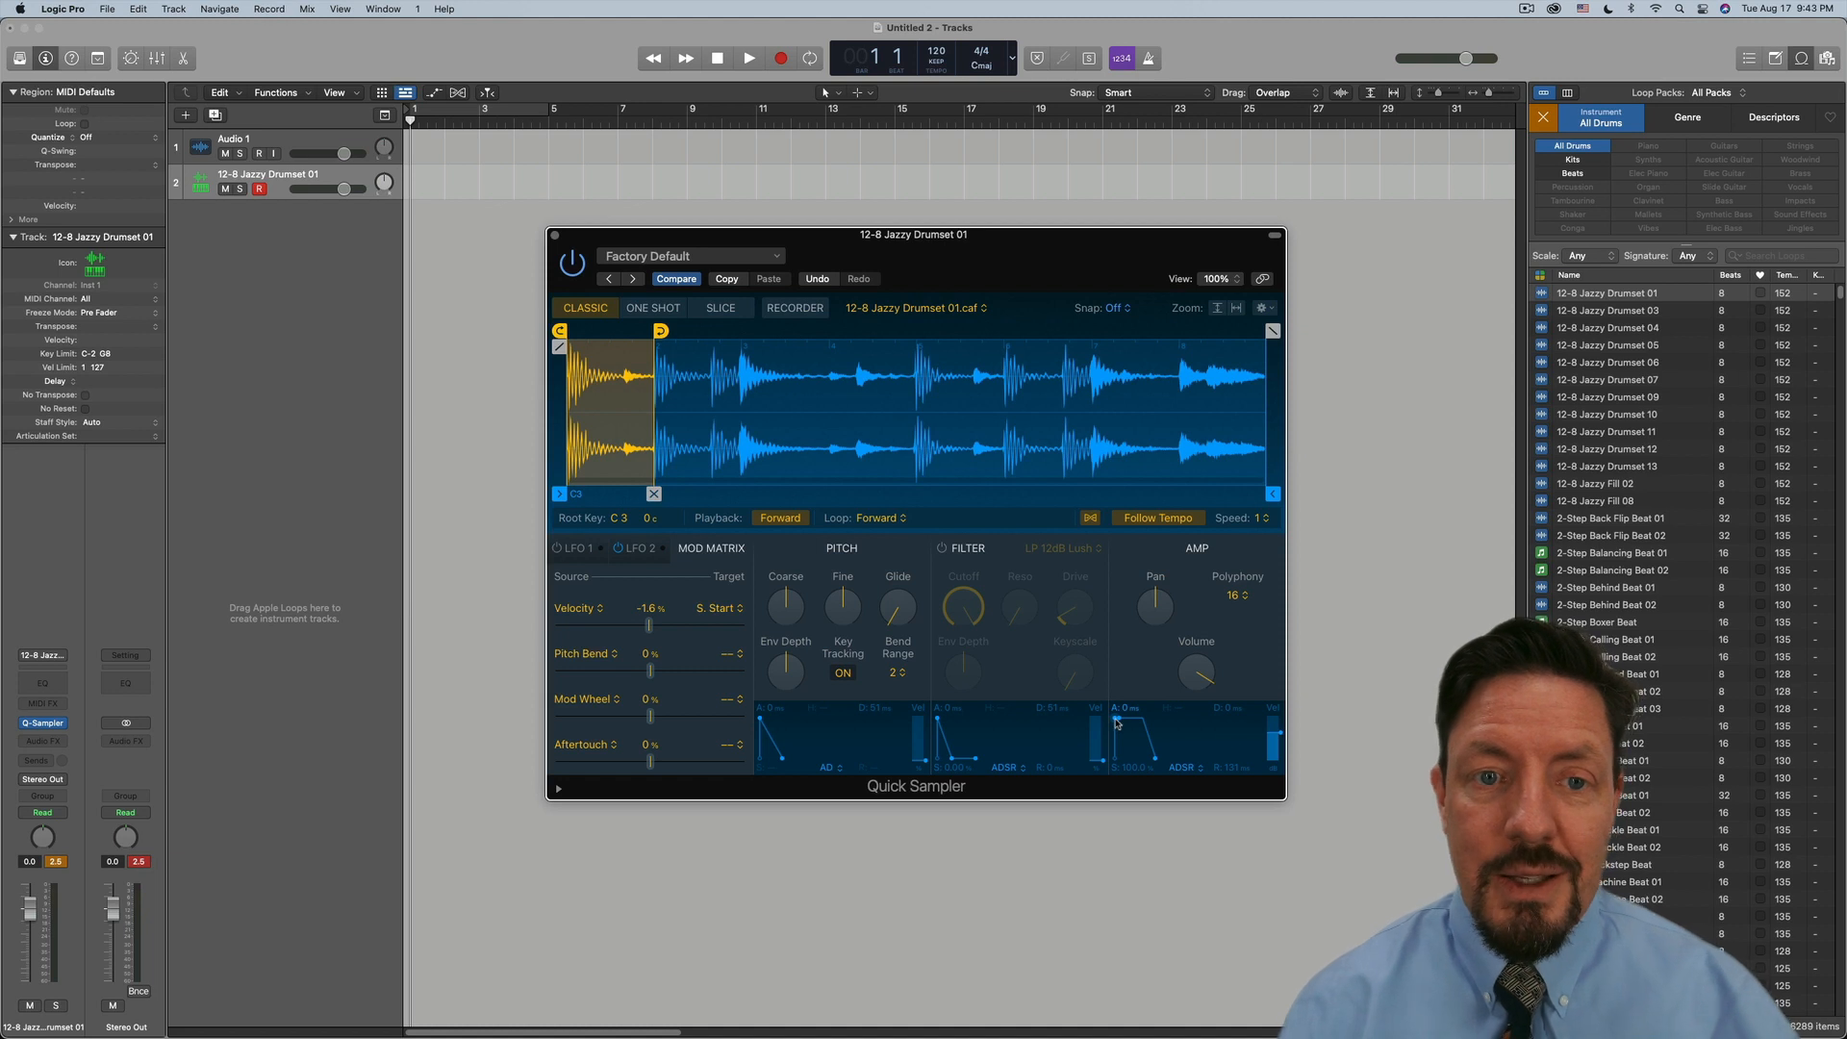
drag(1117, 723, 1136, 727)
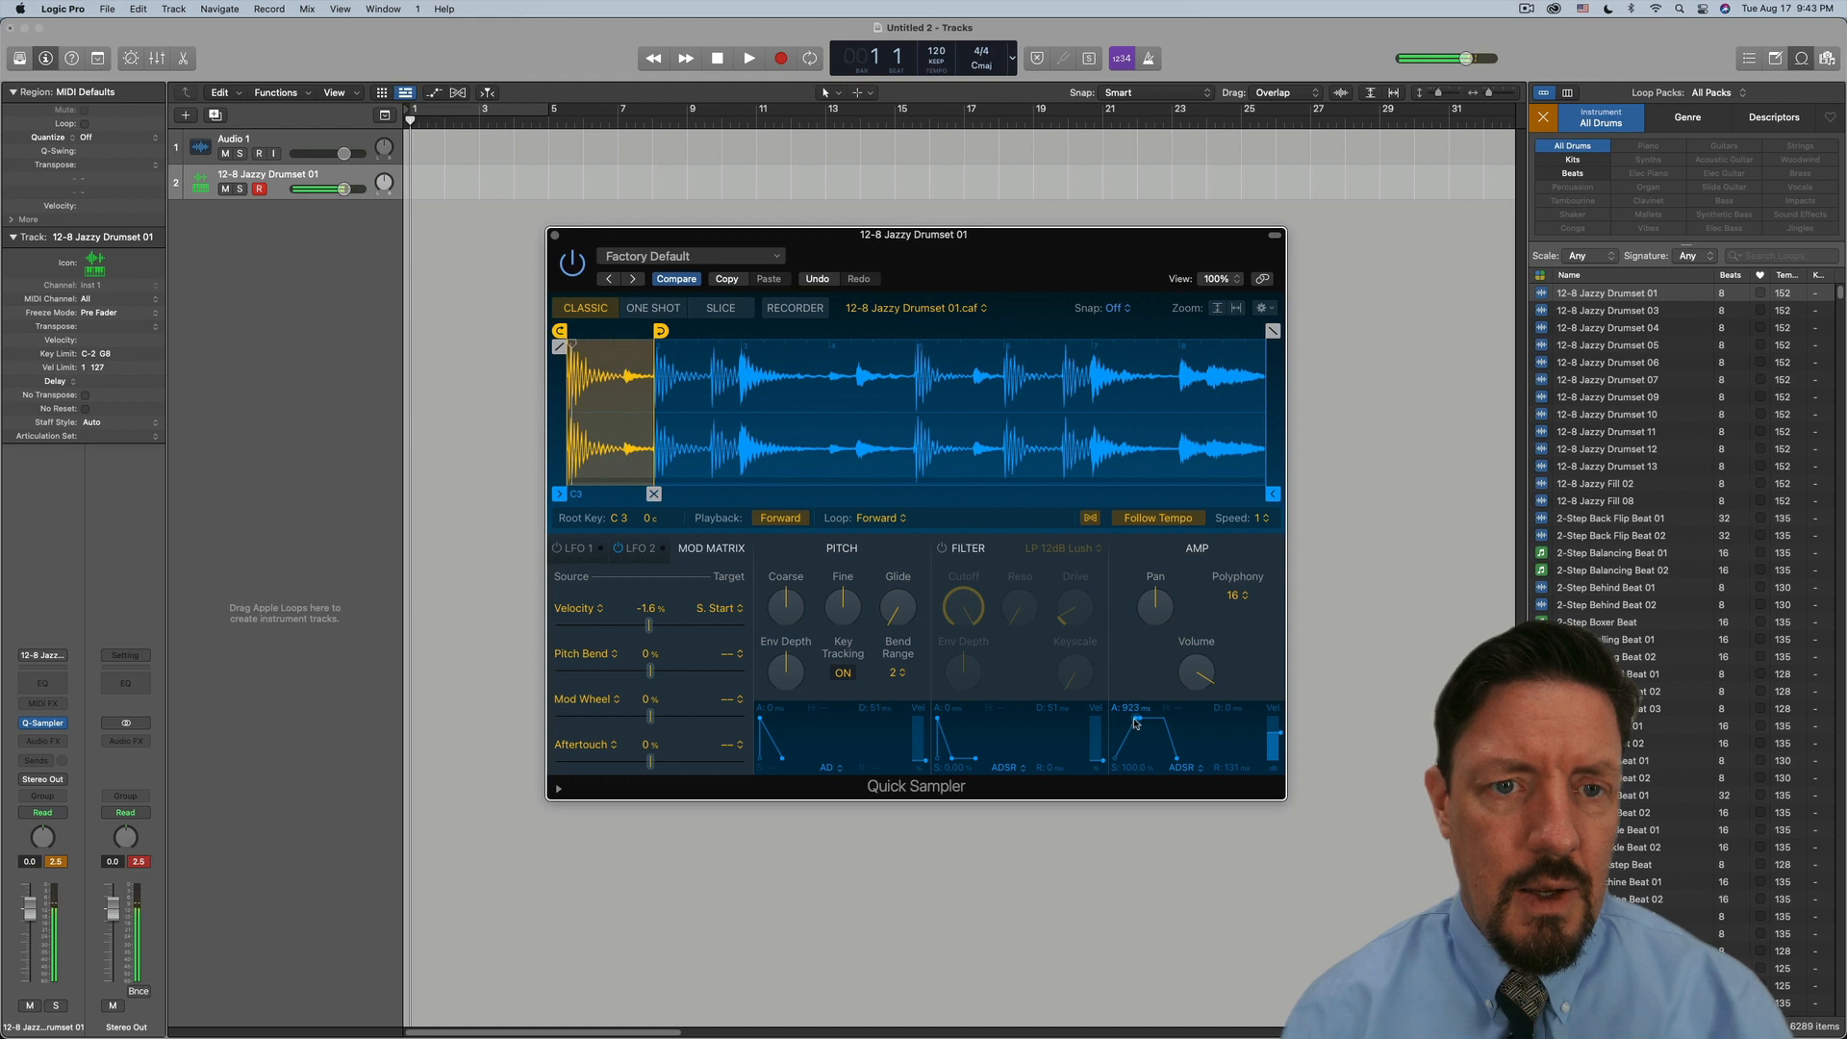
mouse_move(1133, 733)
mouse_down()
mouse_move(1102, 720)
mouse_move(1155, 722)
mouse_up()
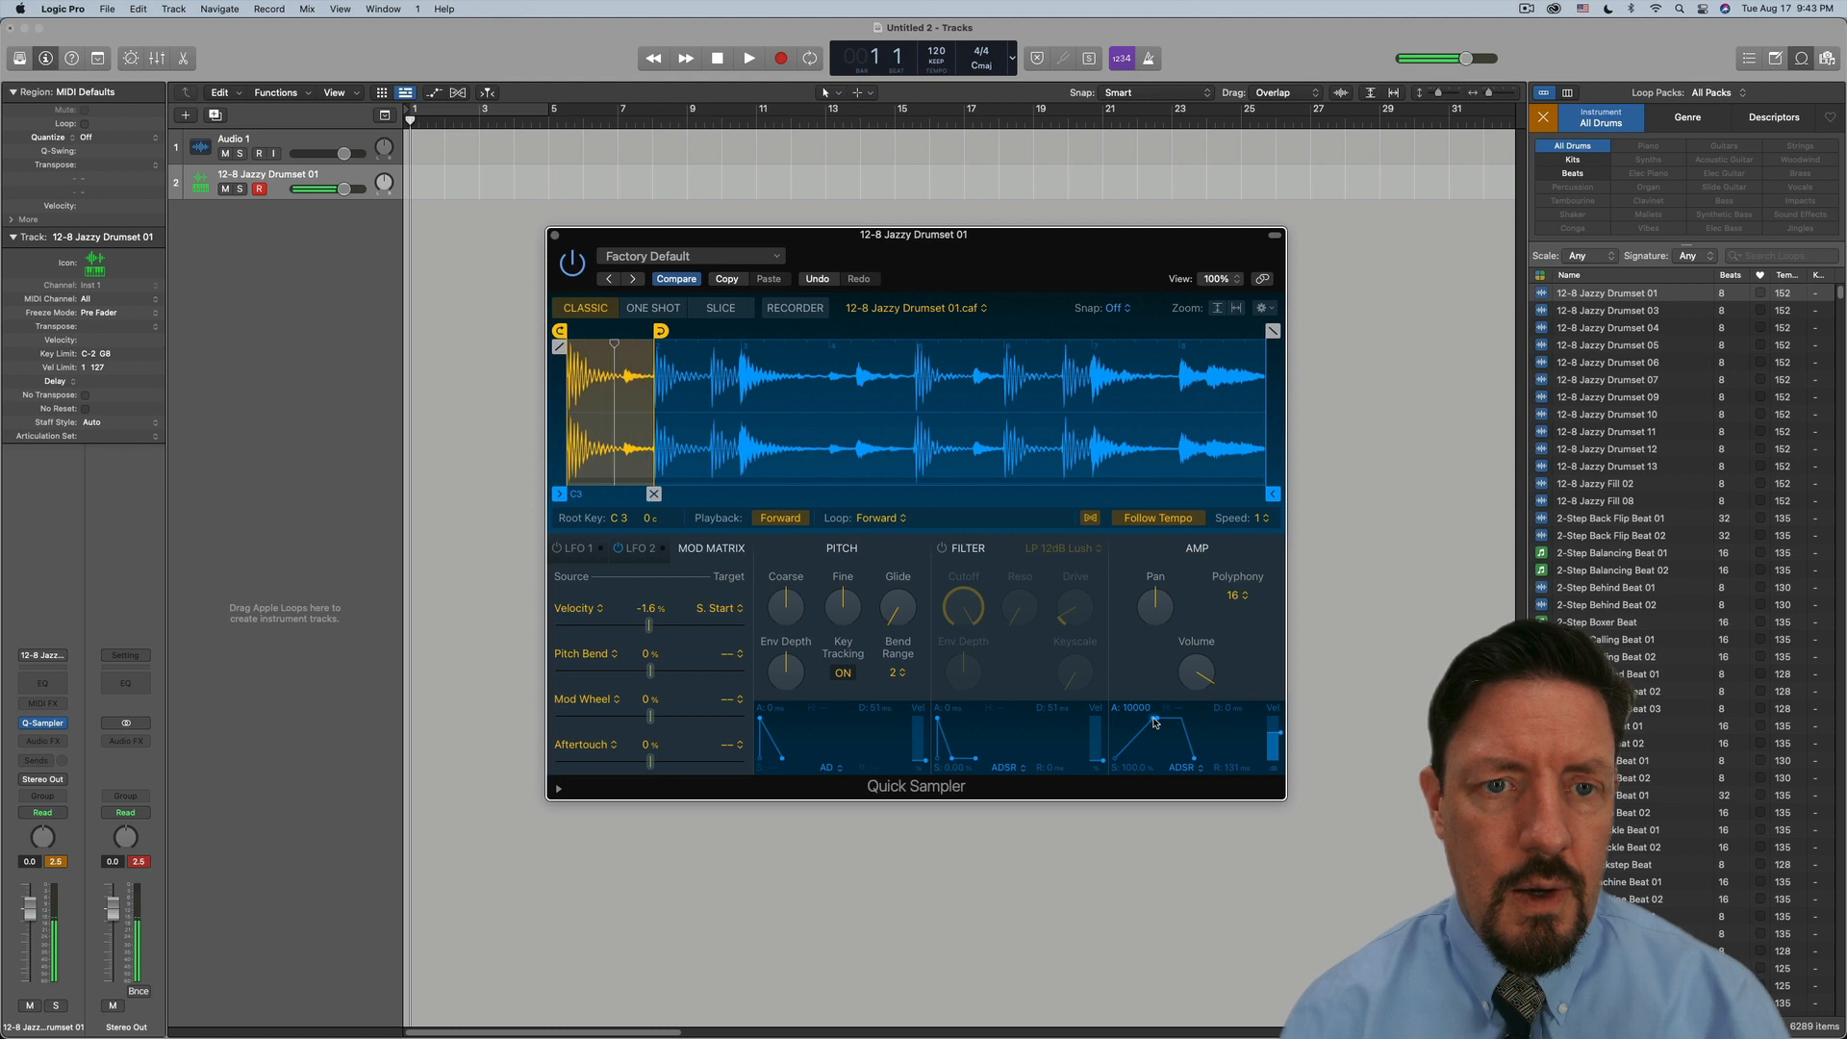
drag(1155, 722, 1131, 725)
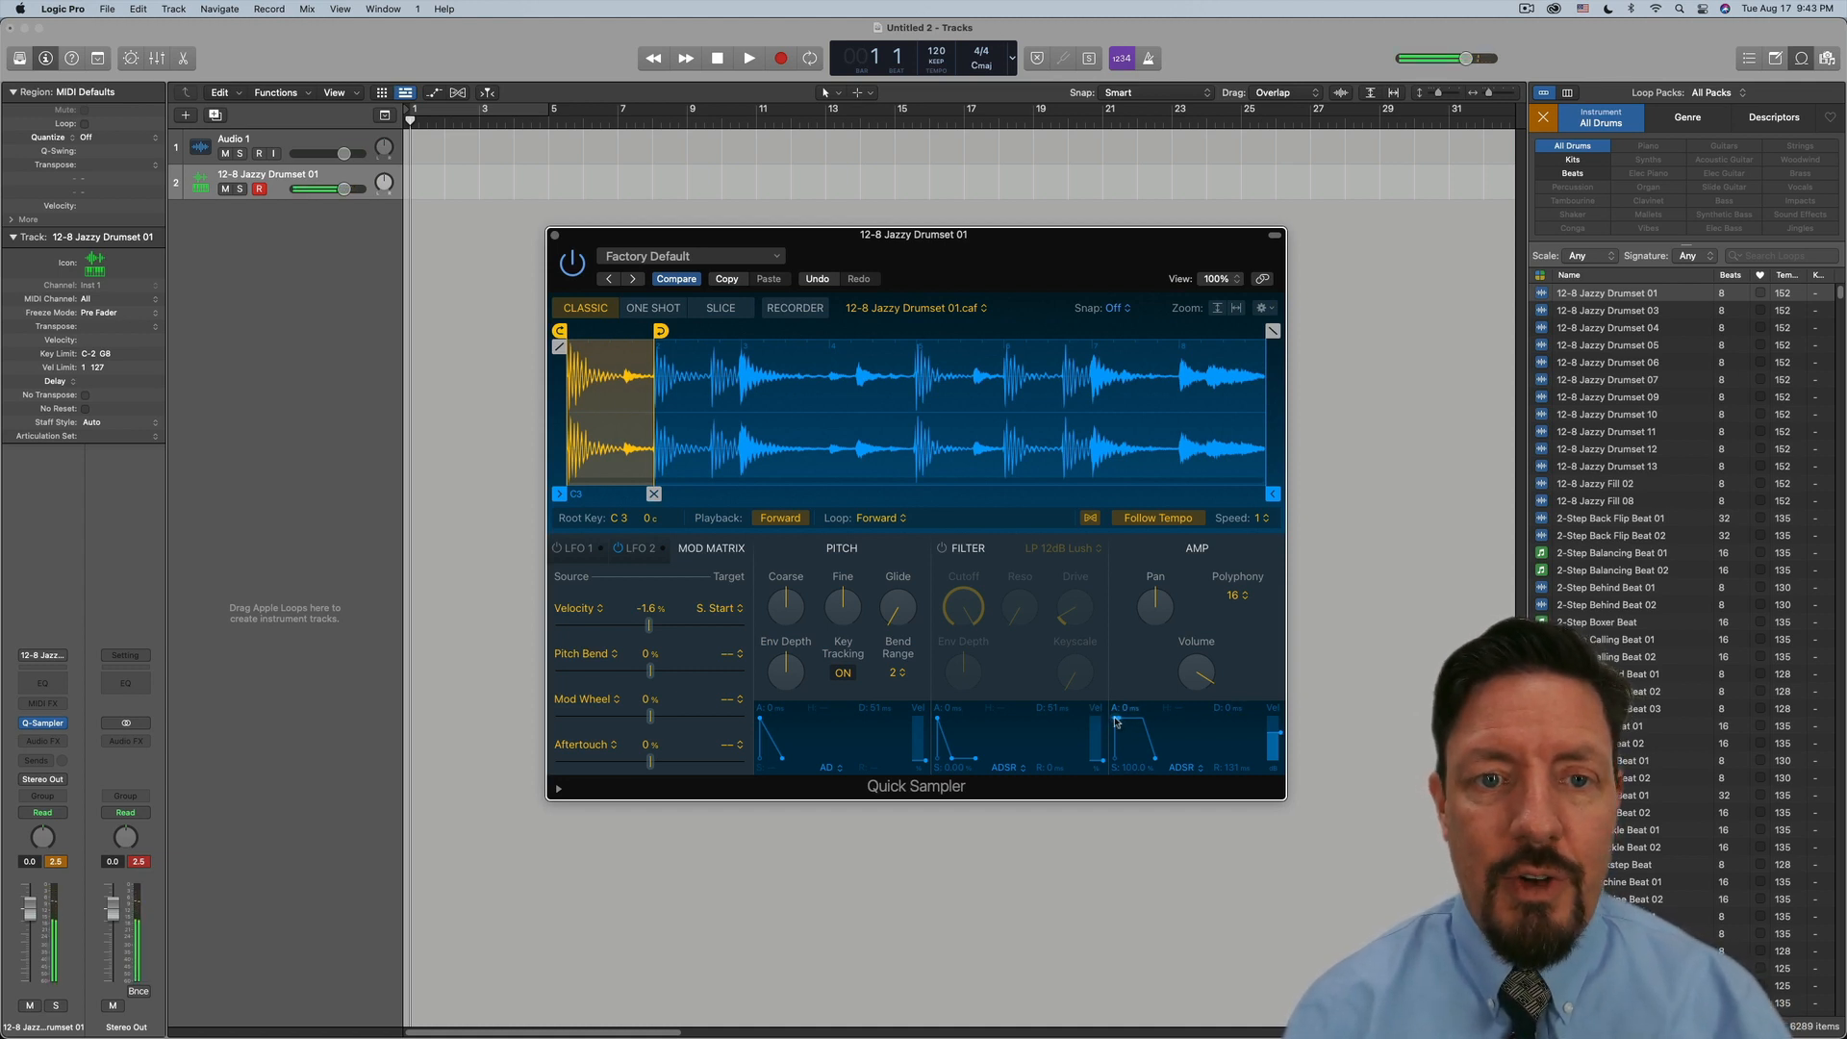
drag(1116, 720, 1155, 723)
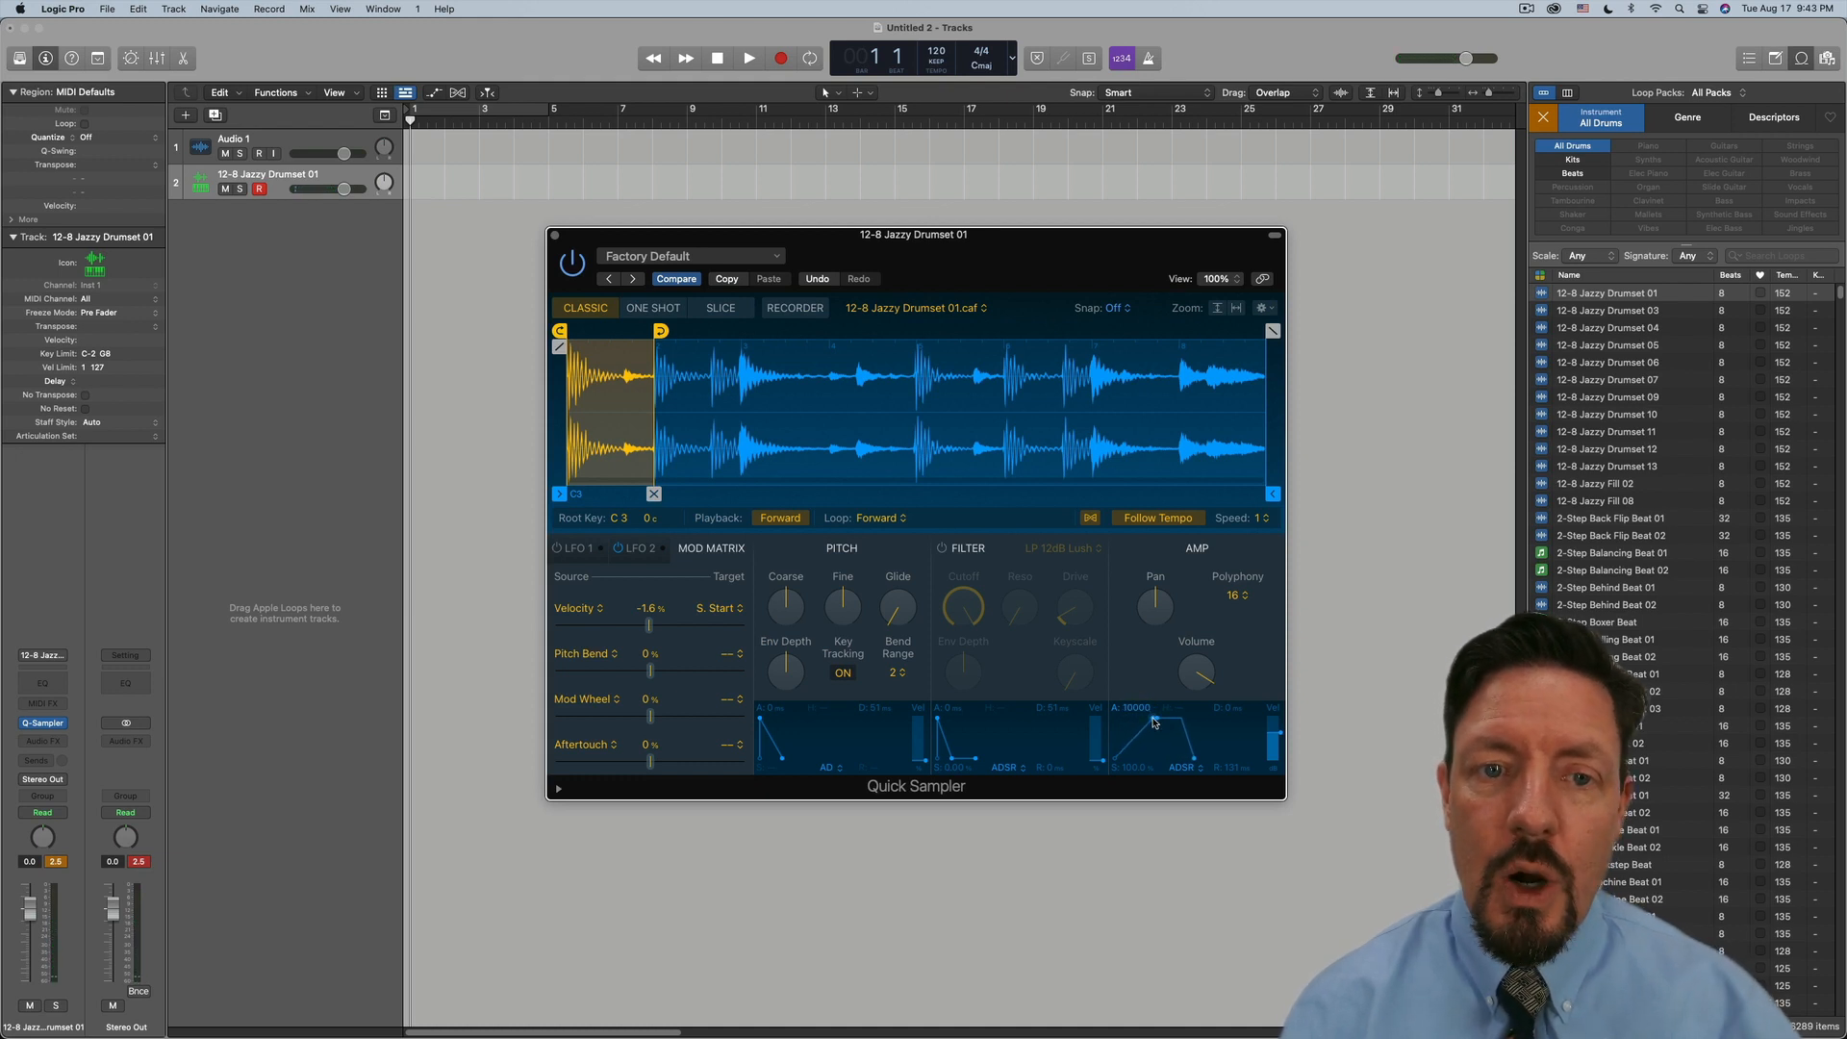
drag(1154, 721, 1068, 713)
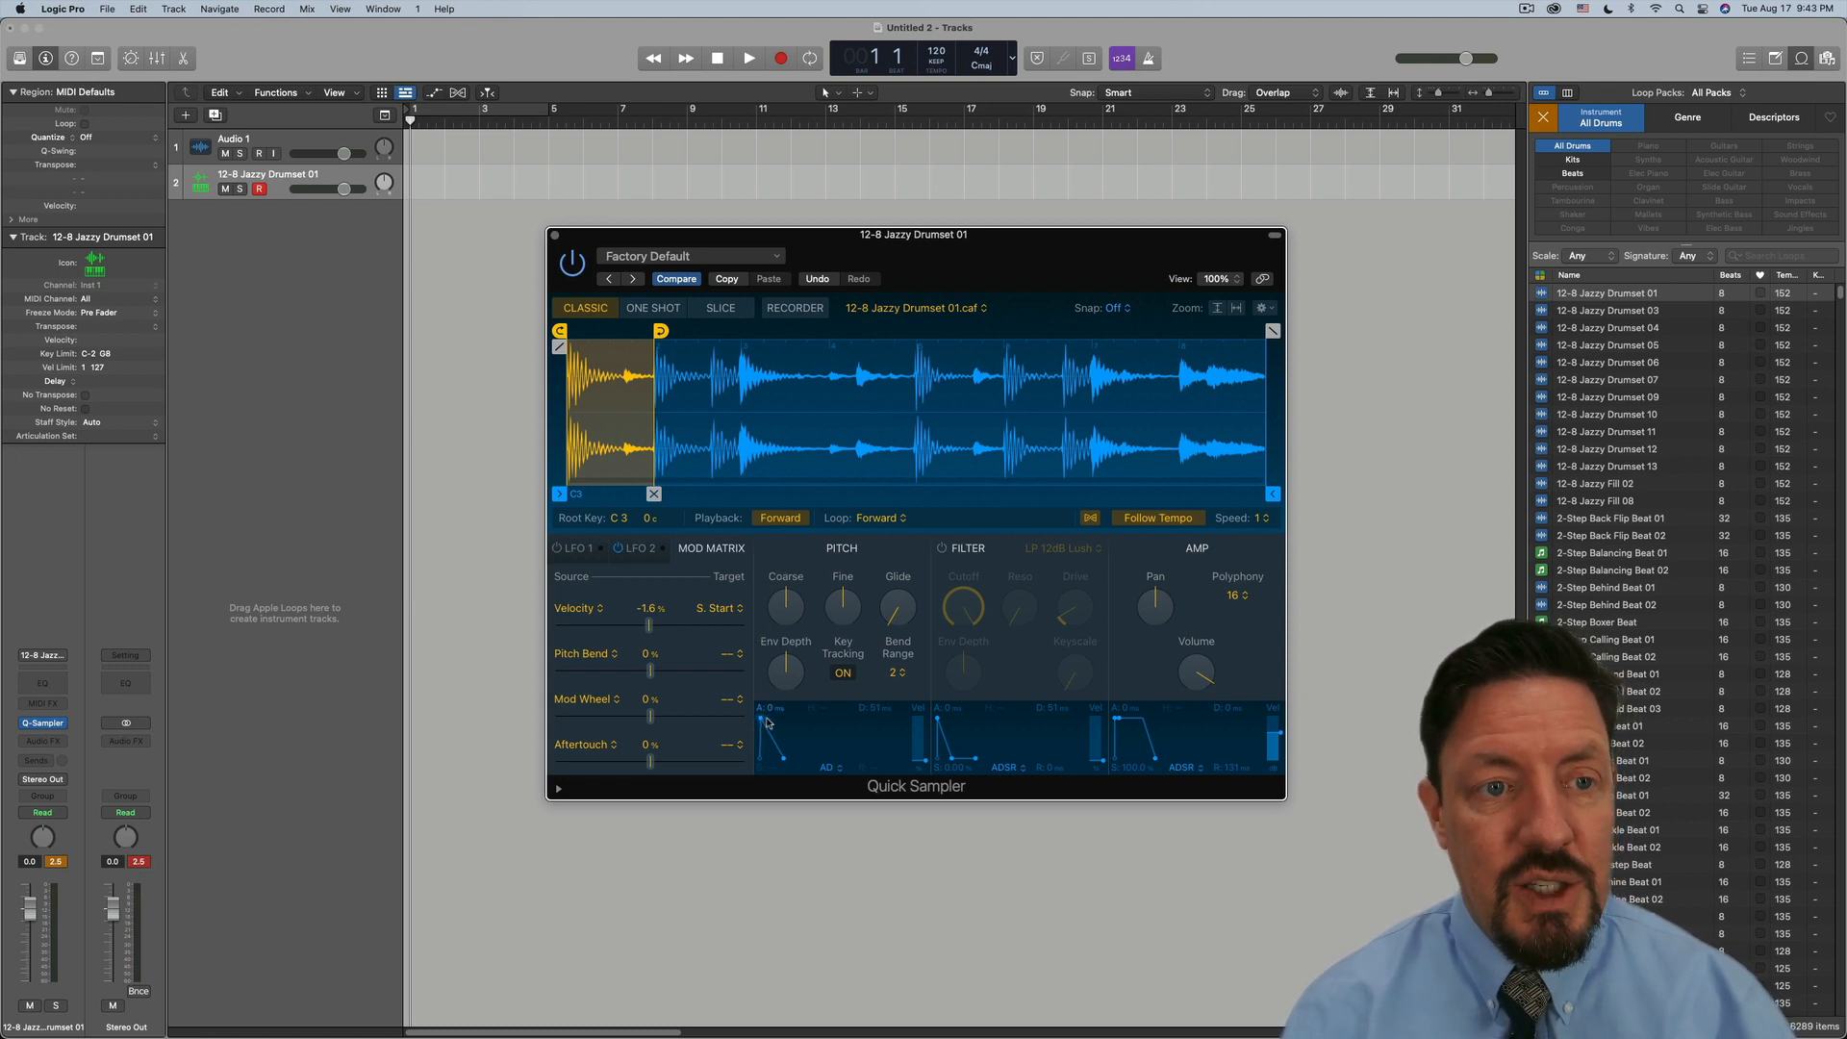
Keep the pitch envelope attack at 0 ms, try the filter with a 10000 ms envelope attack, and bypass the filter again
drag(766, 718, 672, 703)
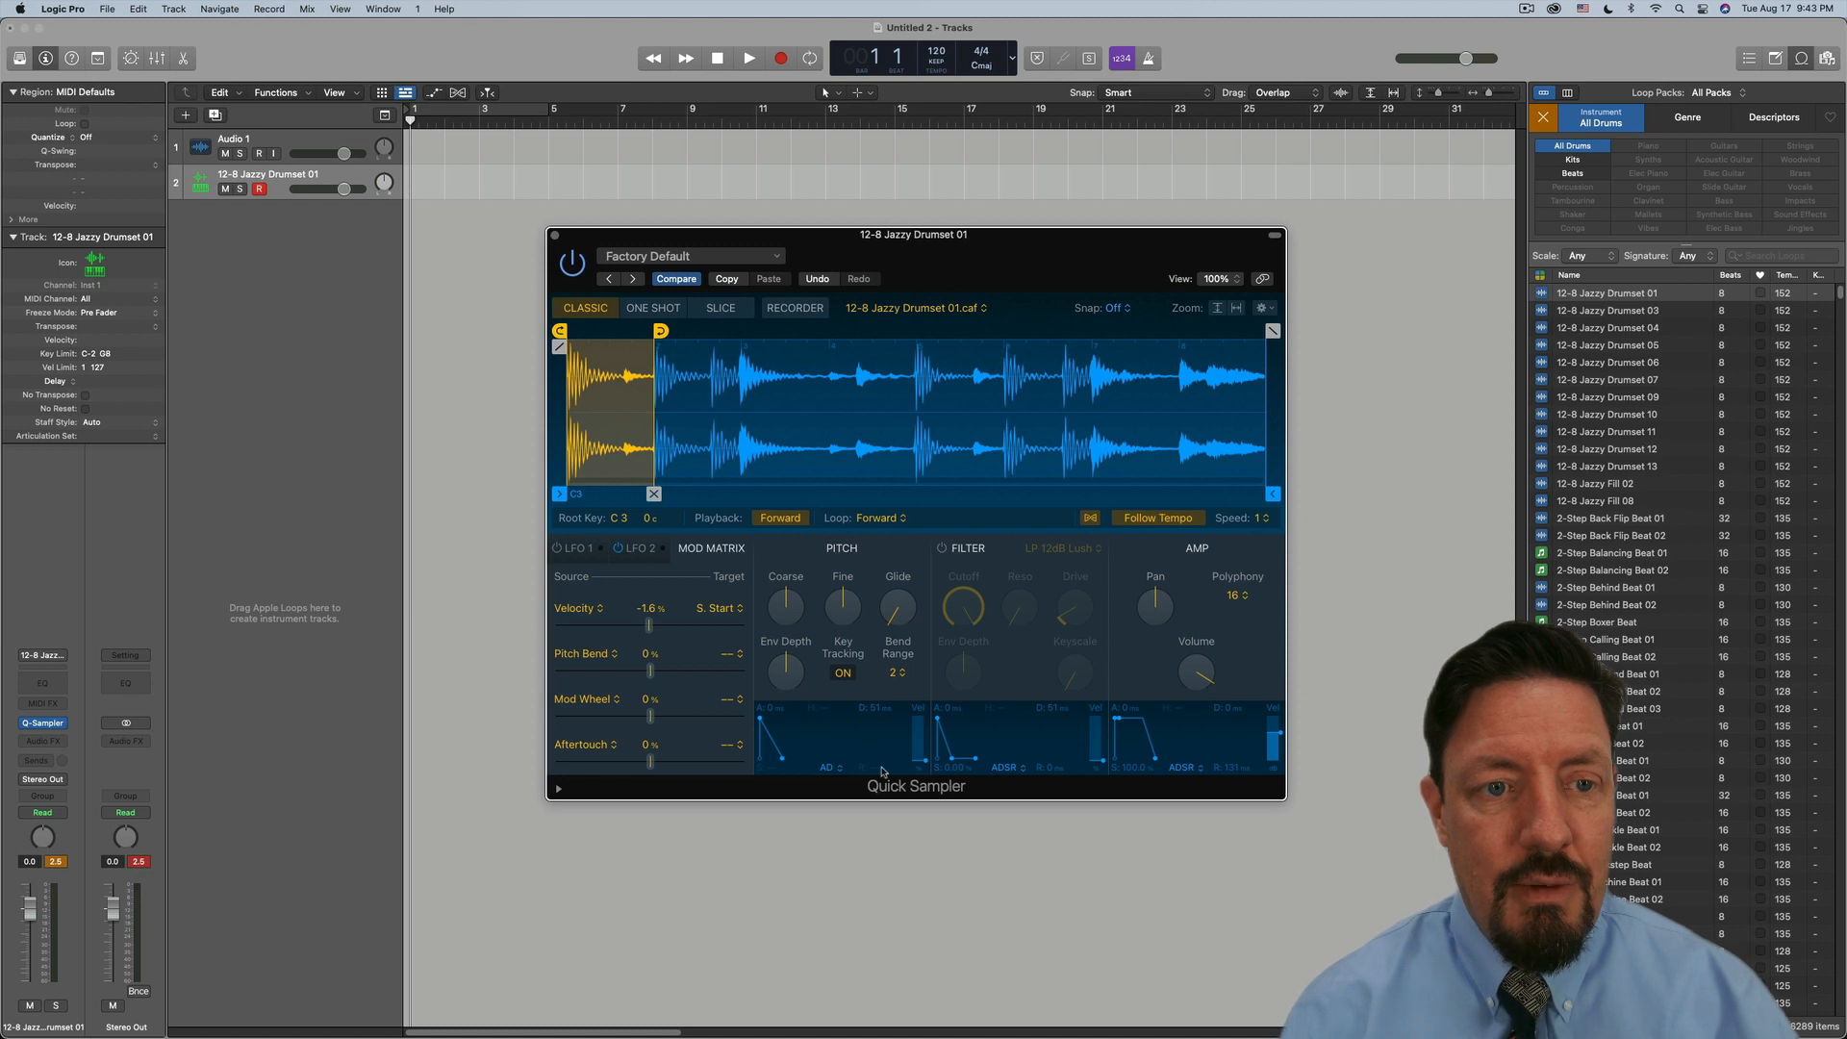
click(942, 550)
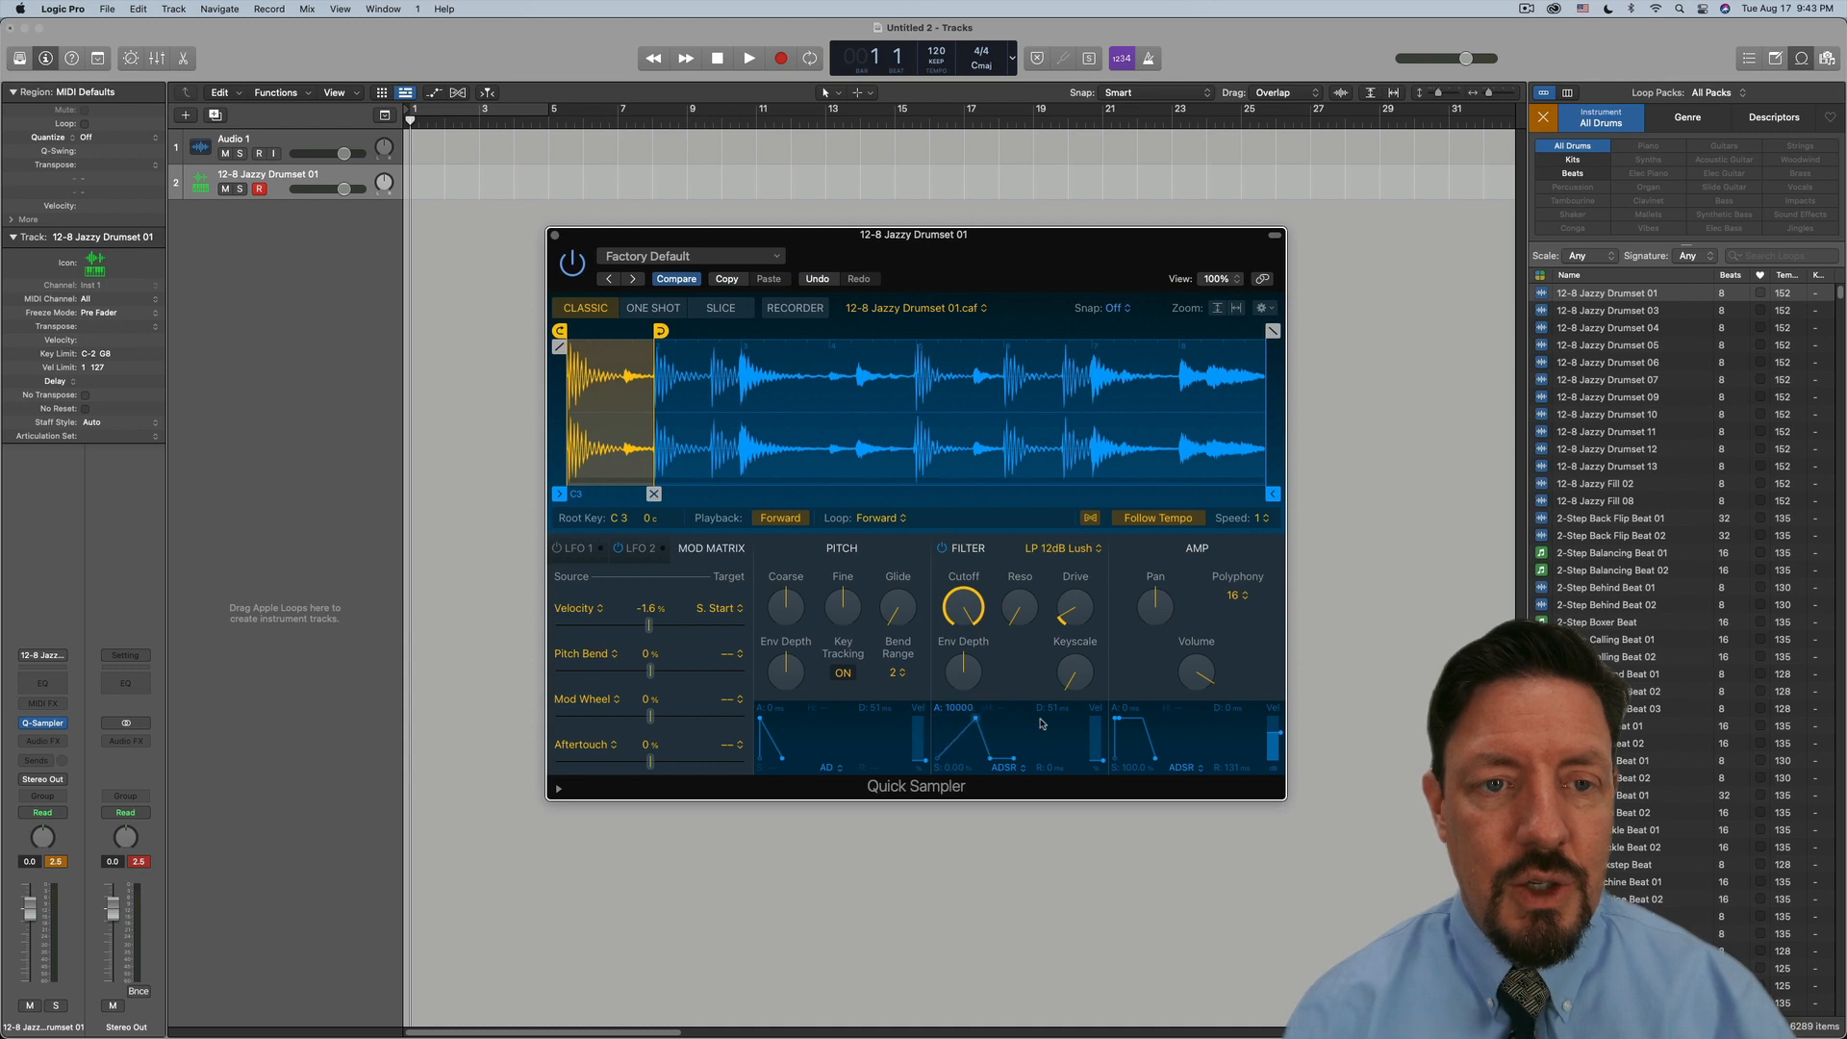
click(943, 548)
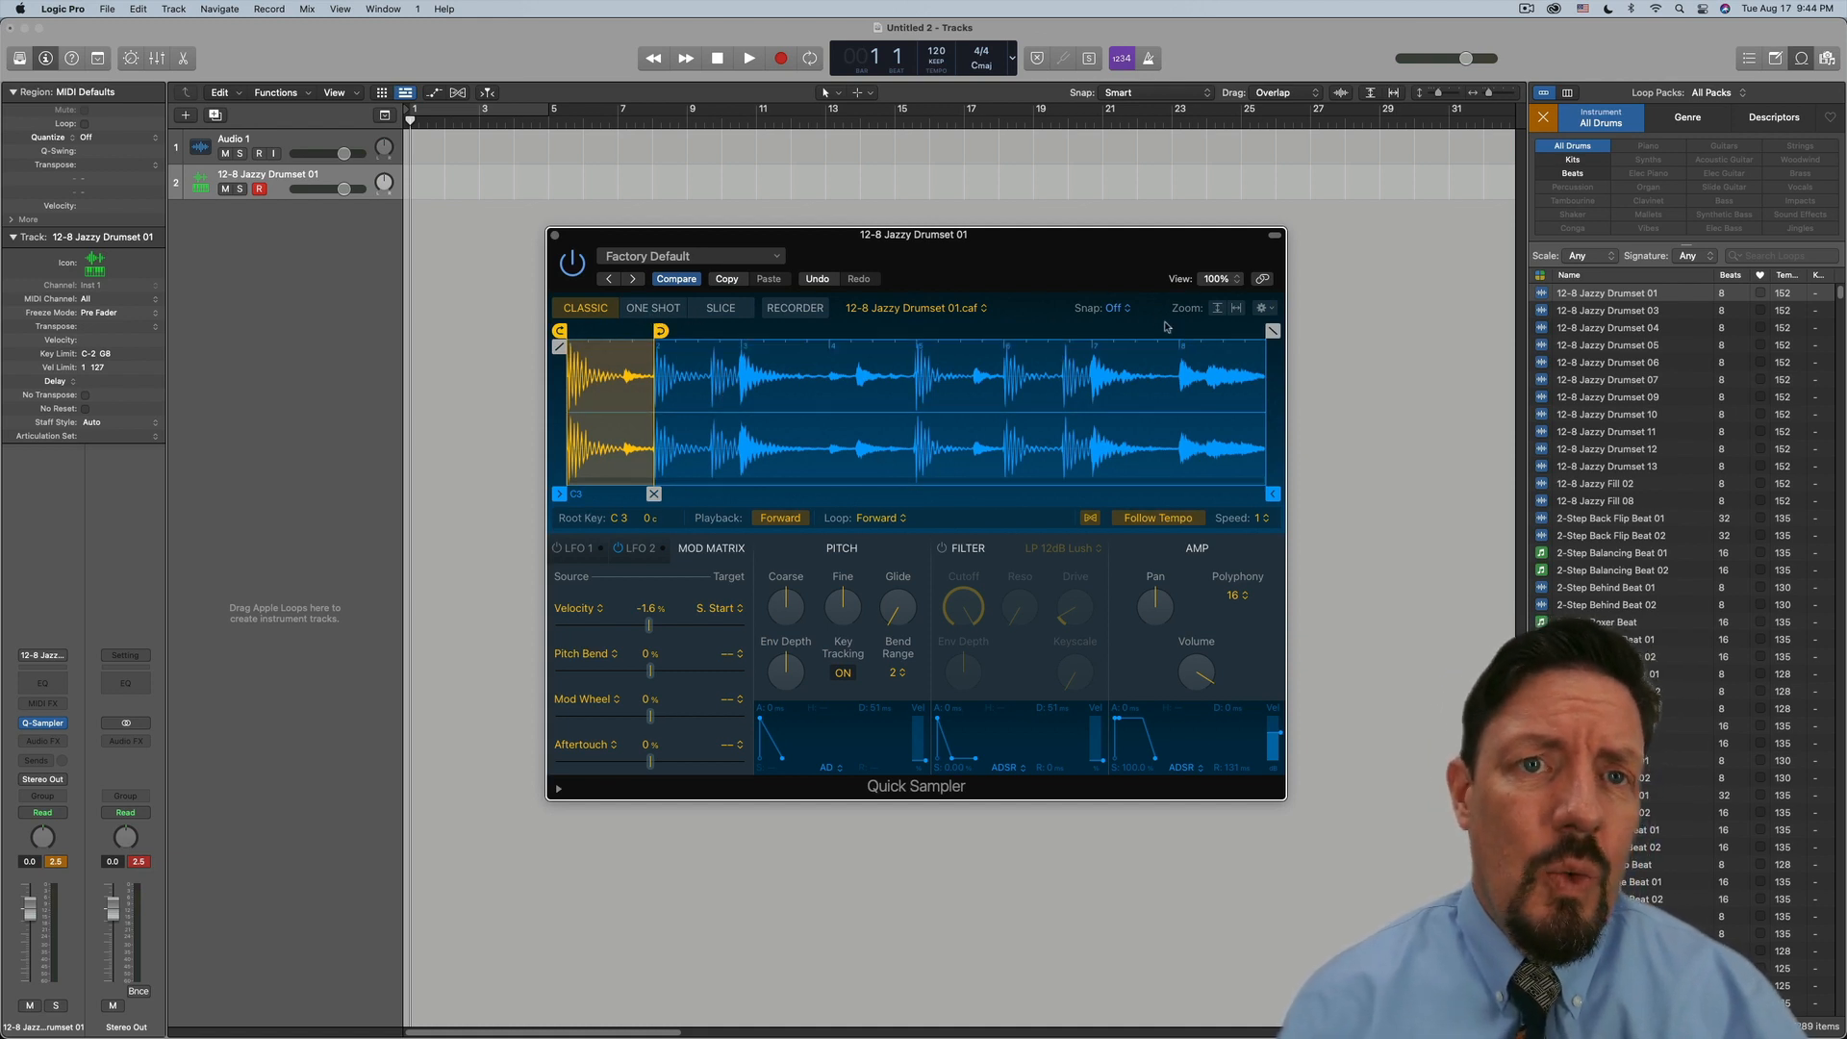
Switch to Slice mode and create a Drum Machine Designer track from the drum loop's slices
click(1269, 310)
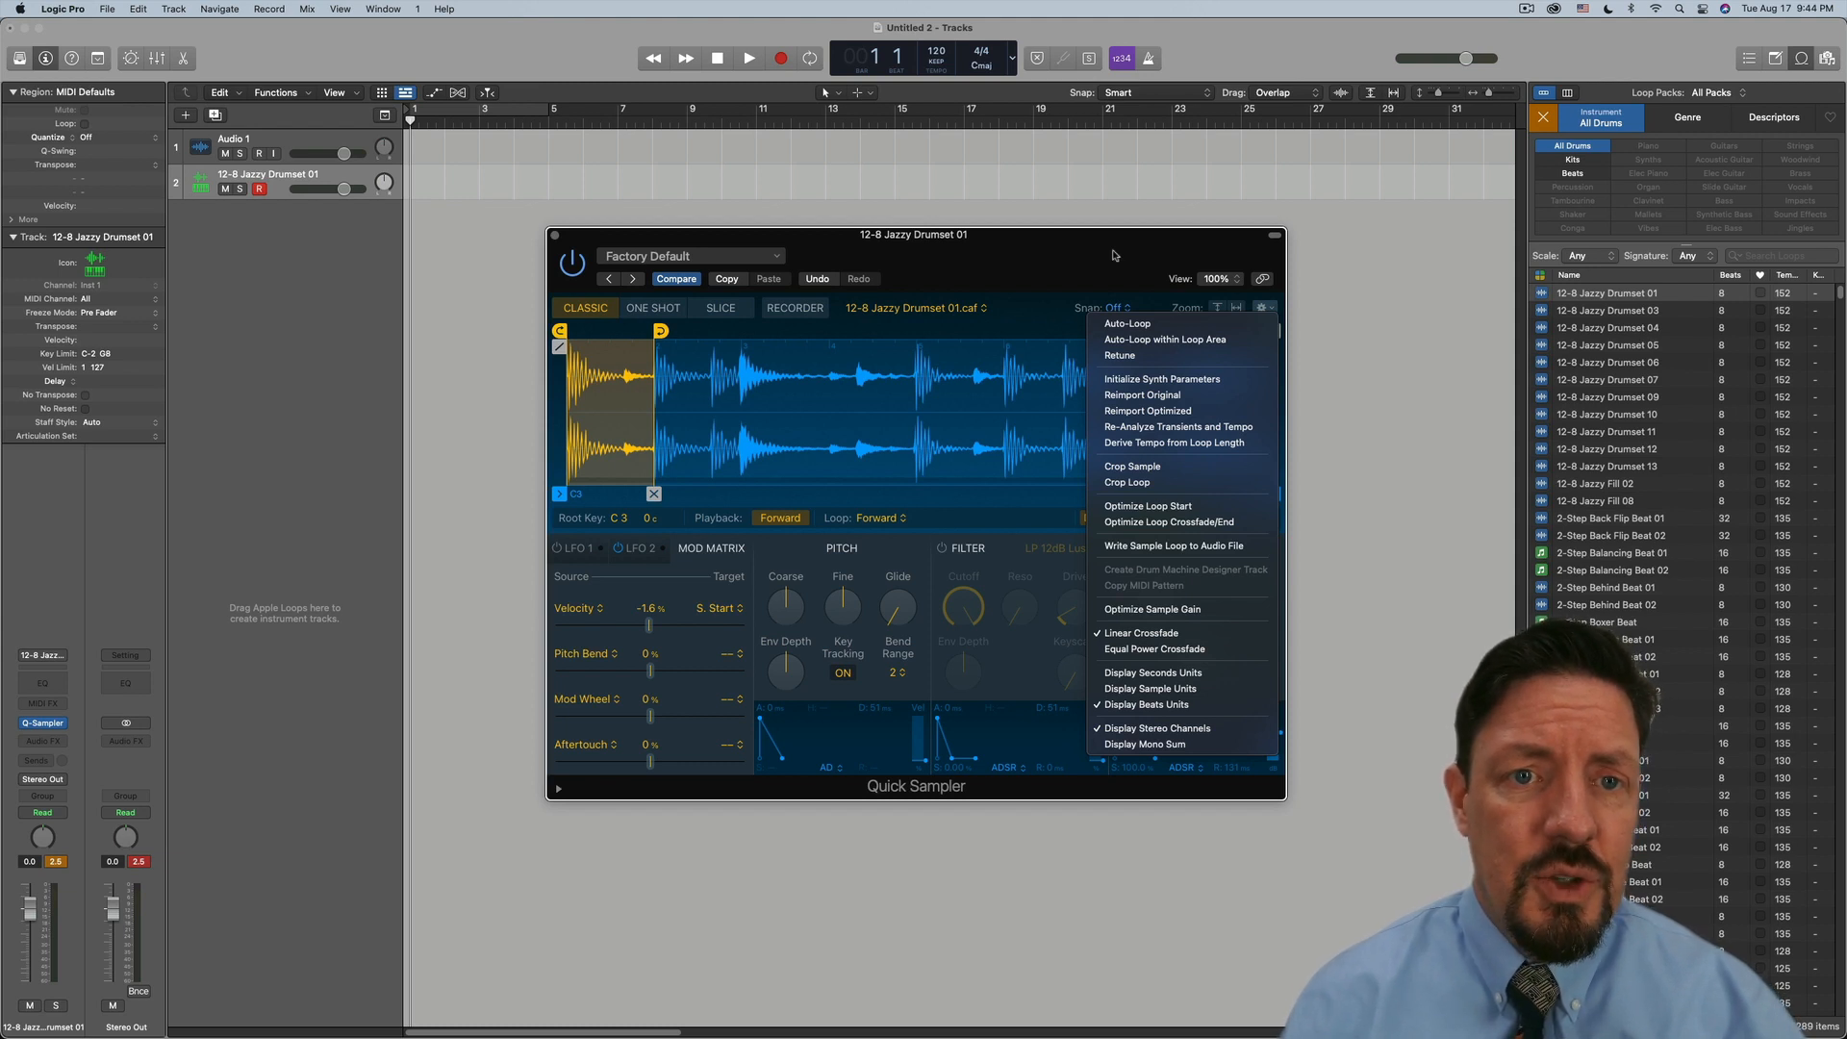
click(1113, 255)
click(723, 310)
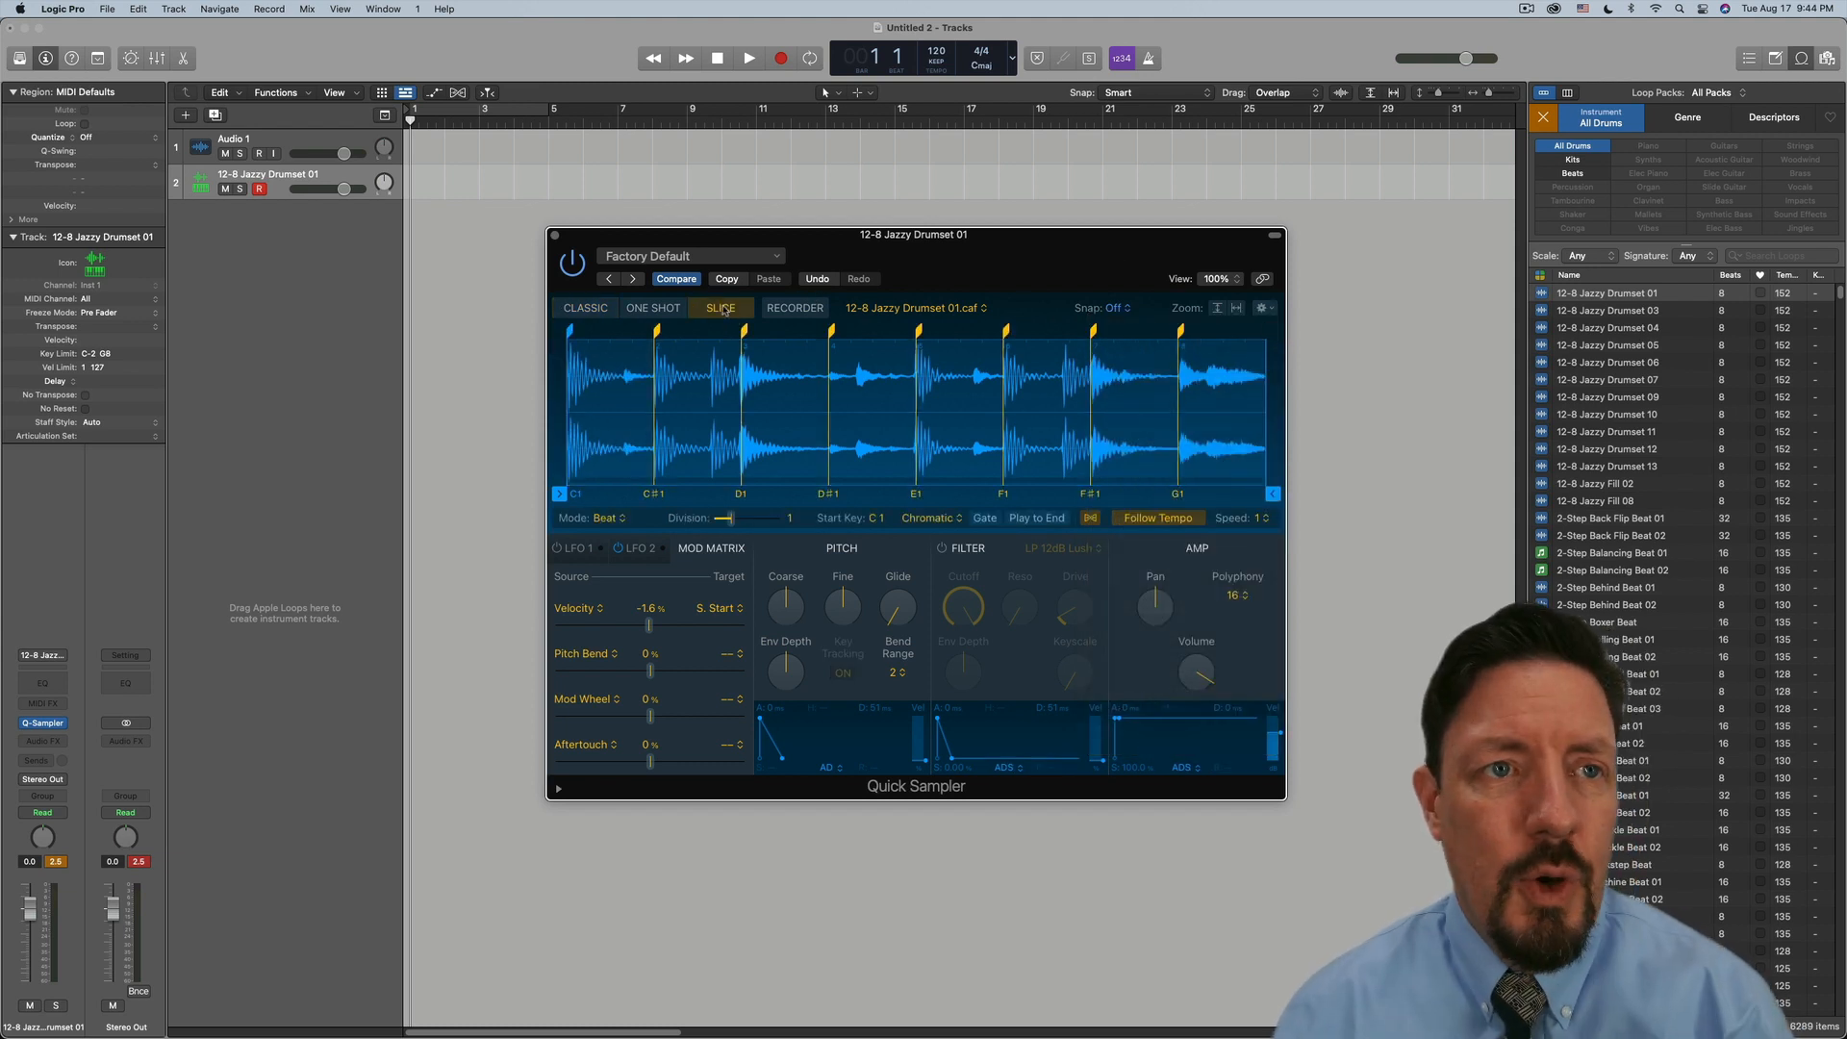
click(1263, 309)
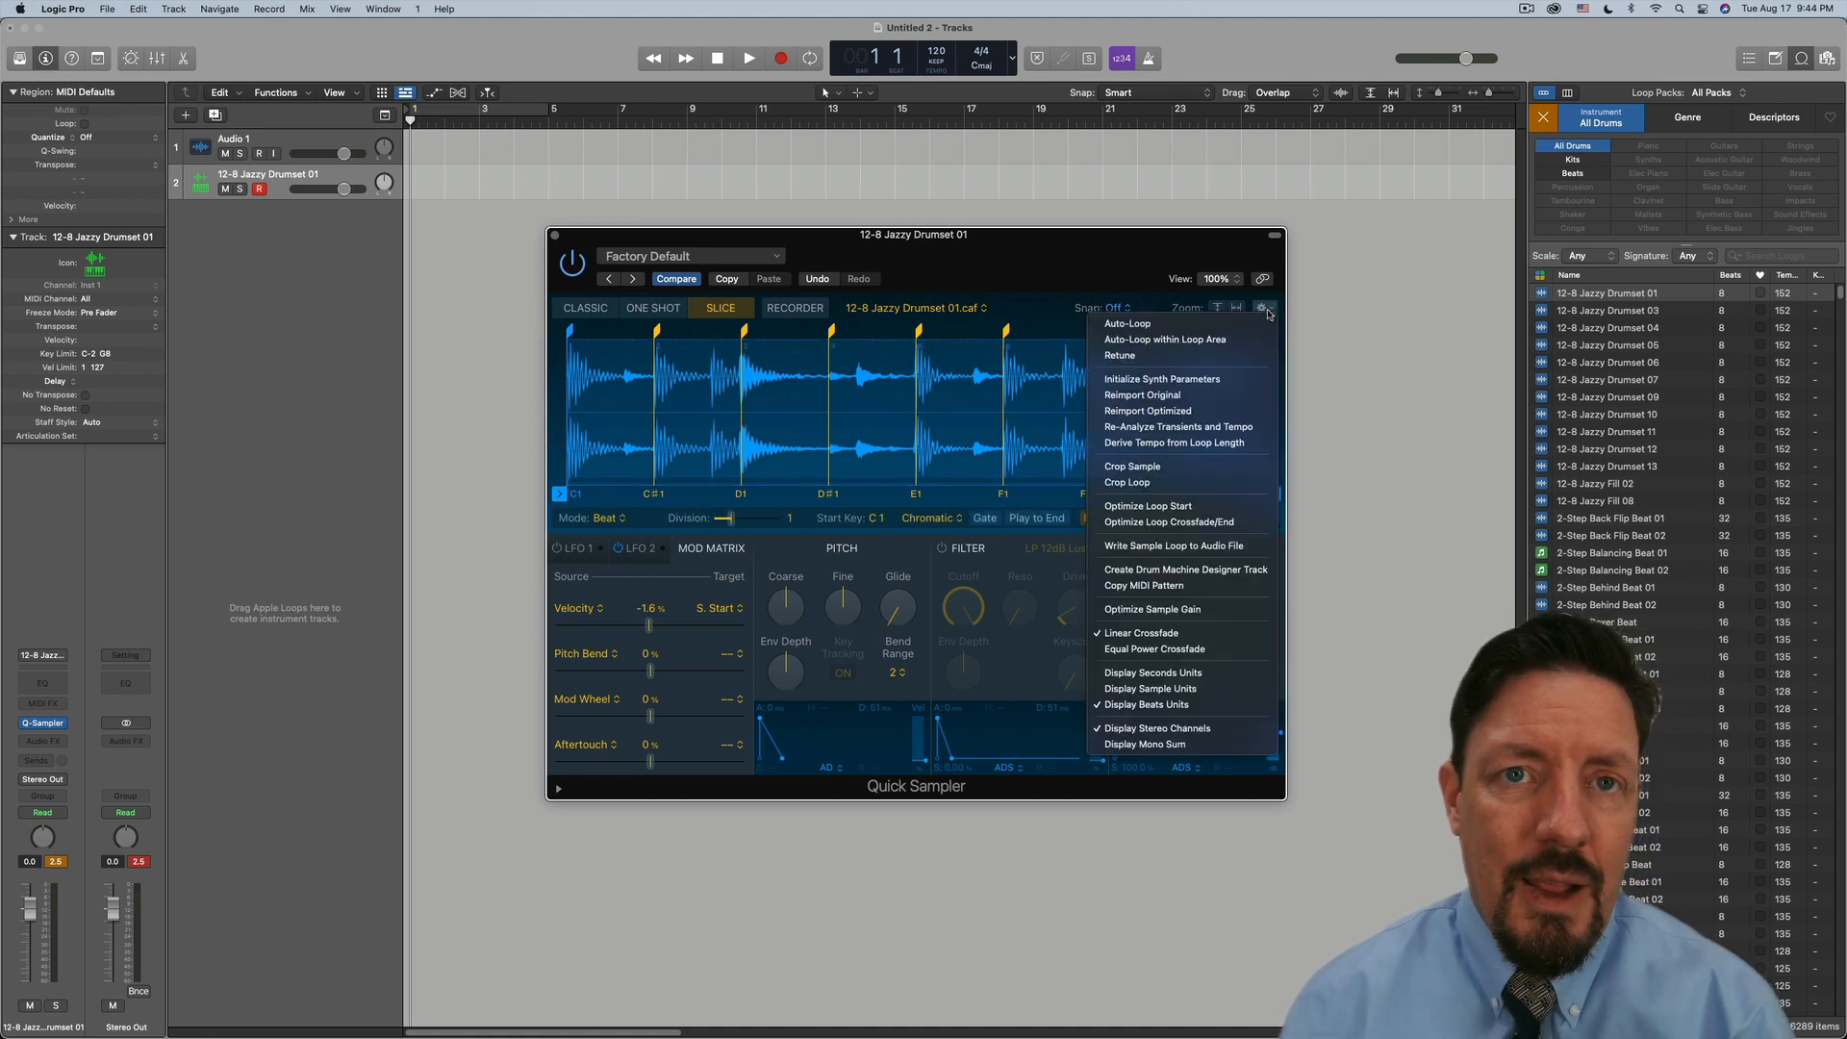
click(1147, 574)
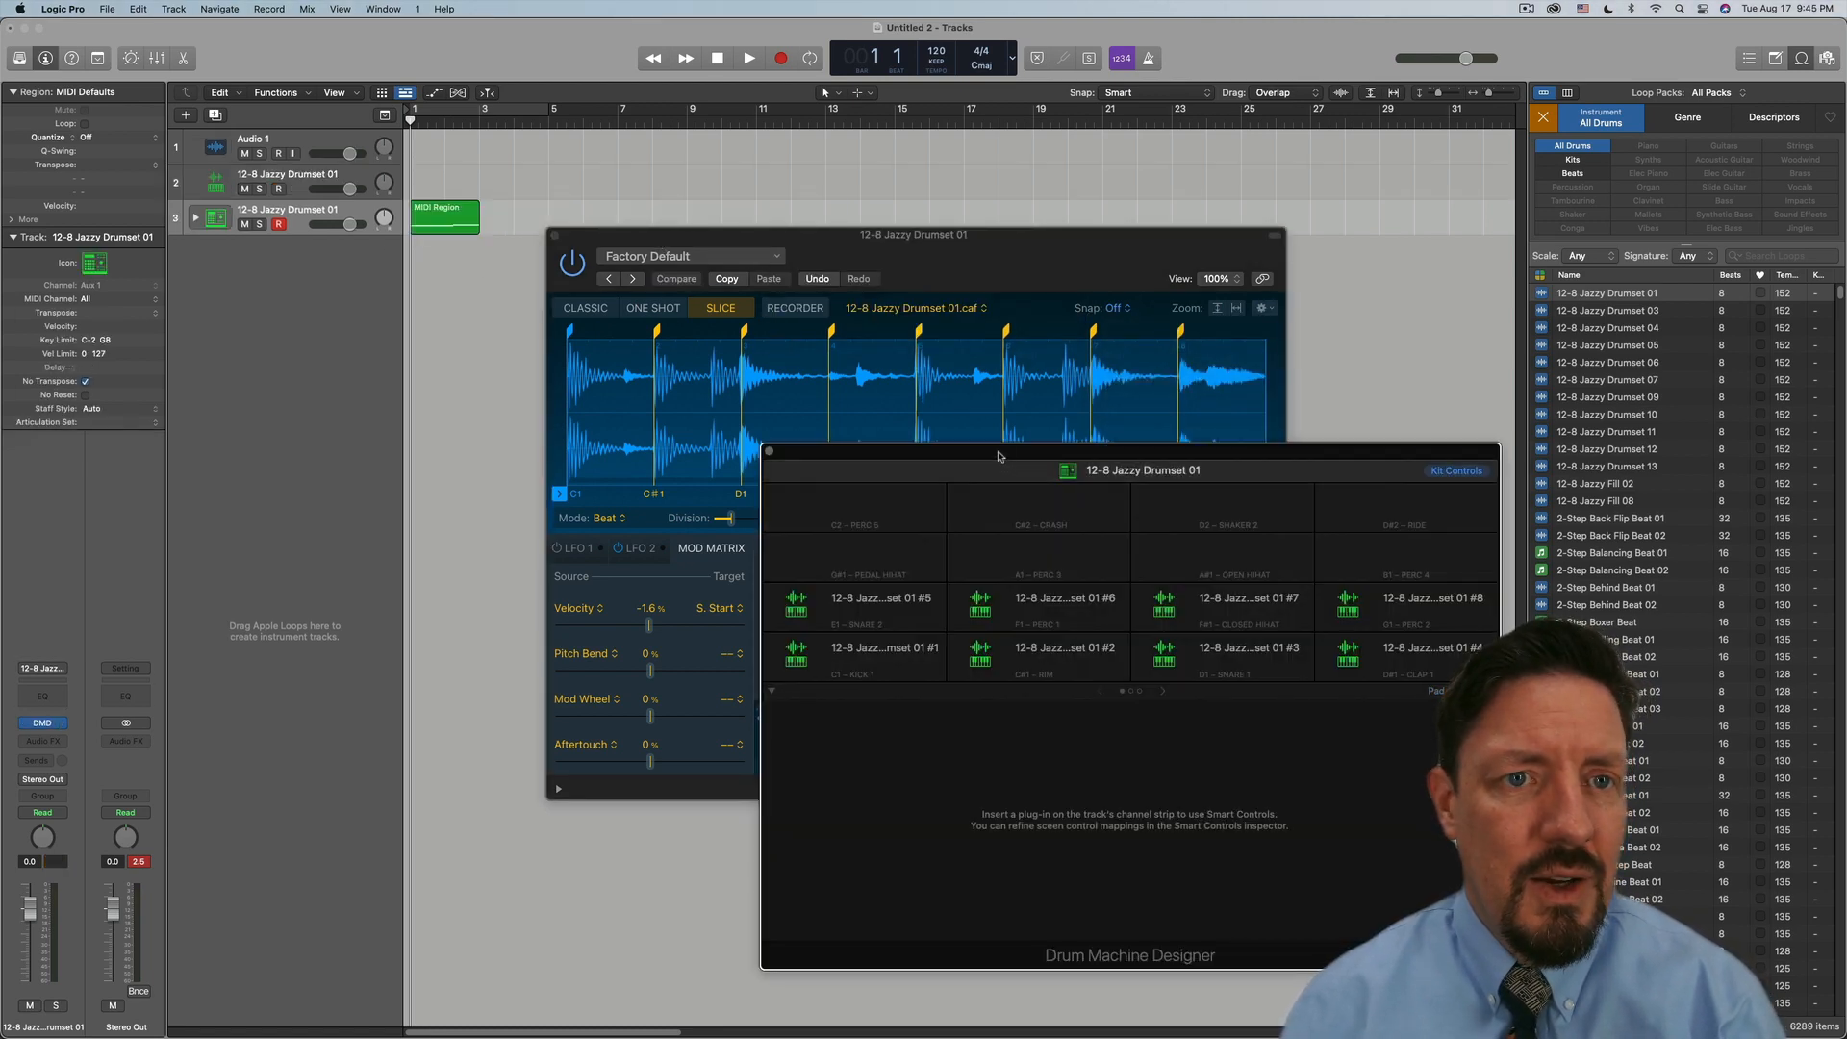
Move the Drum Machine Designer window over Quick Sampler and play back the generated MIDI region briefly
drag(821, 263, 797, 270)
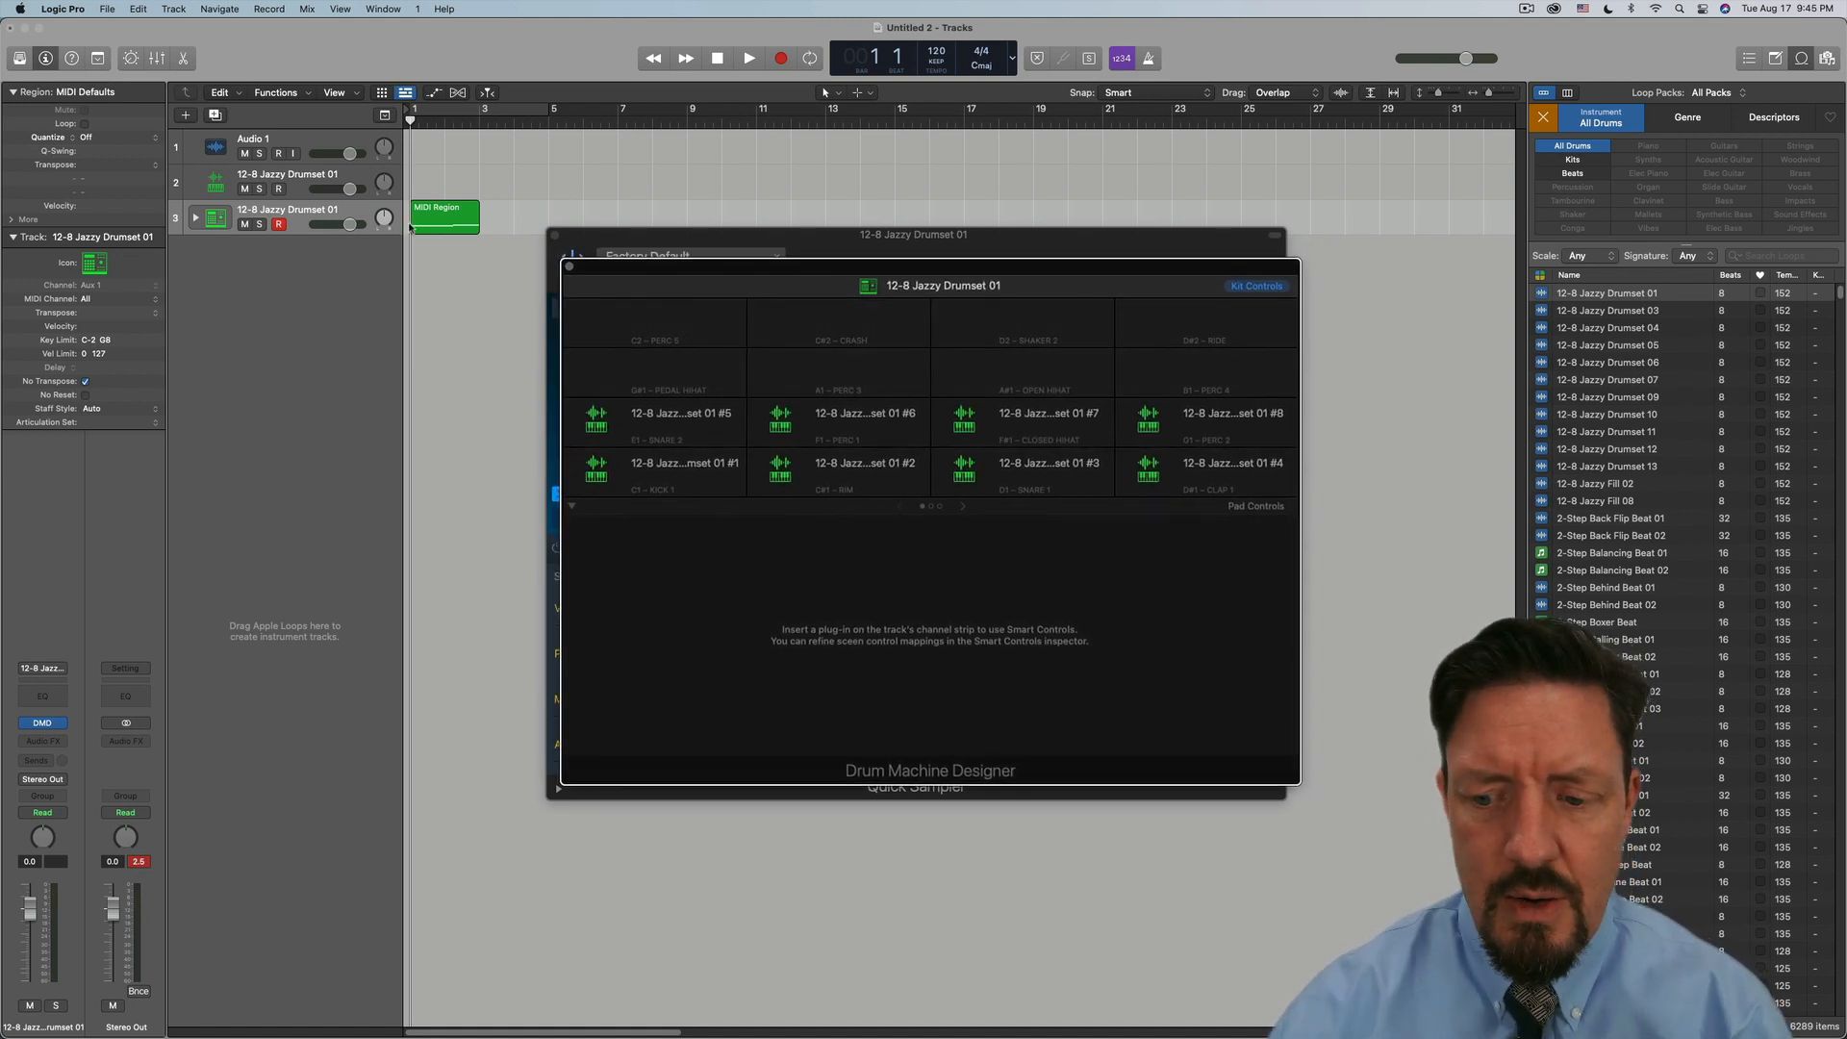
key(space)
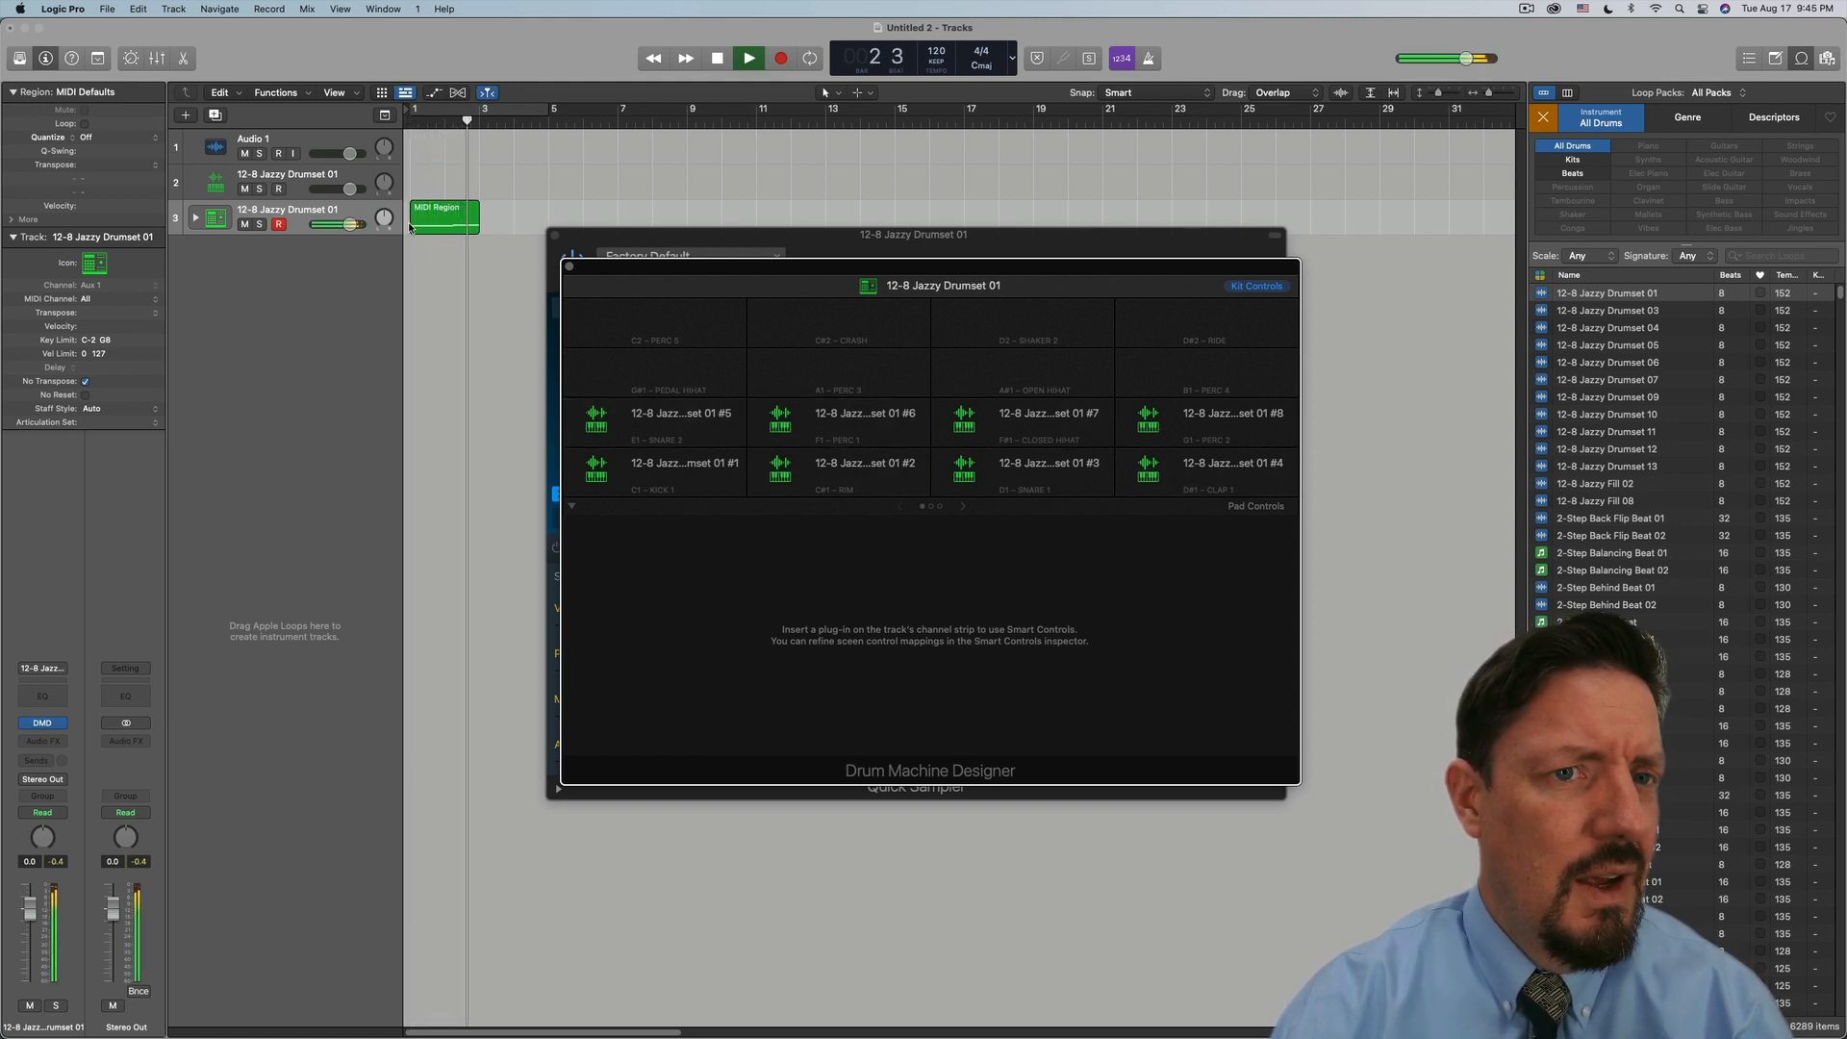
key(space)
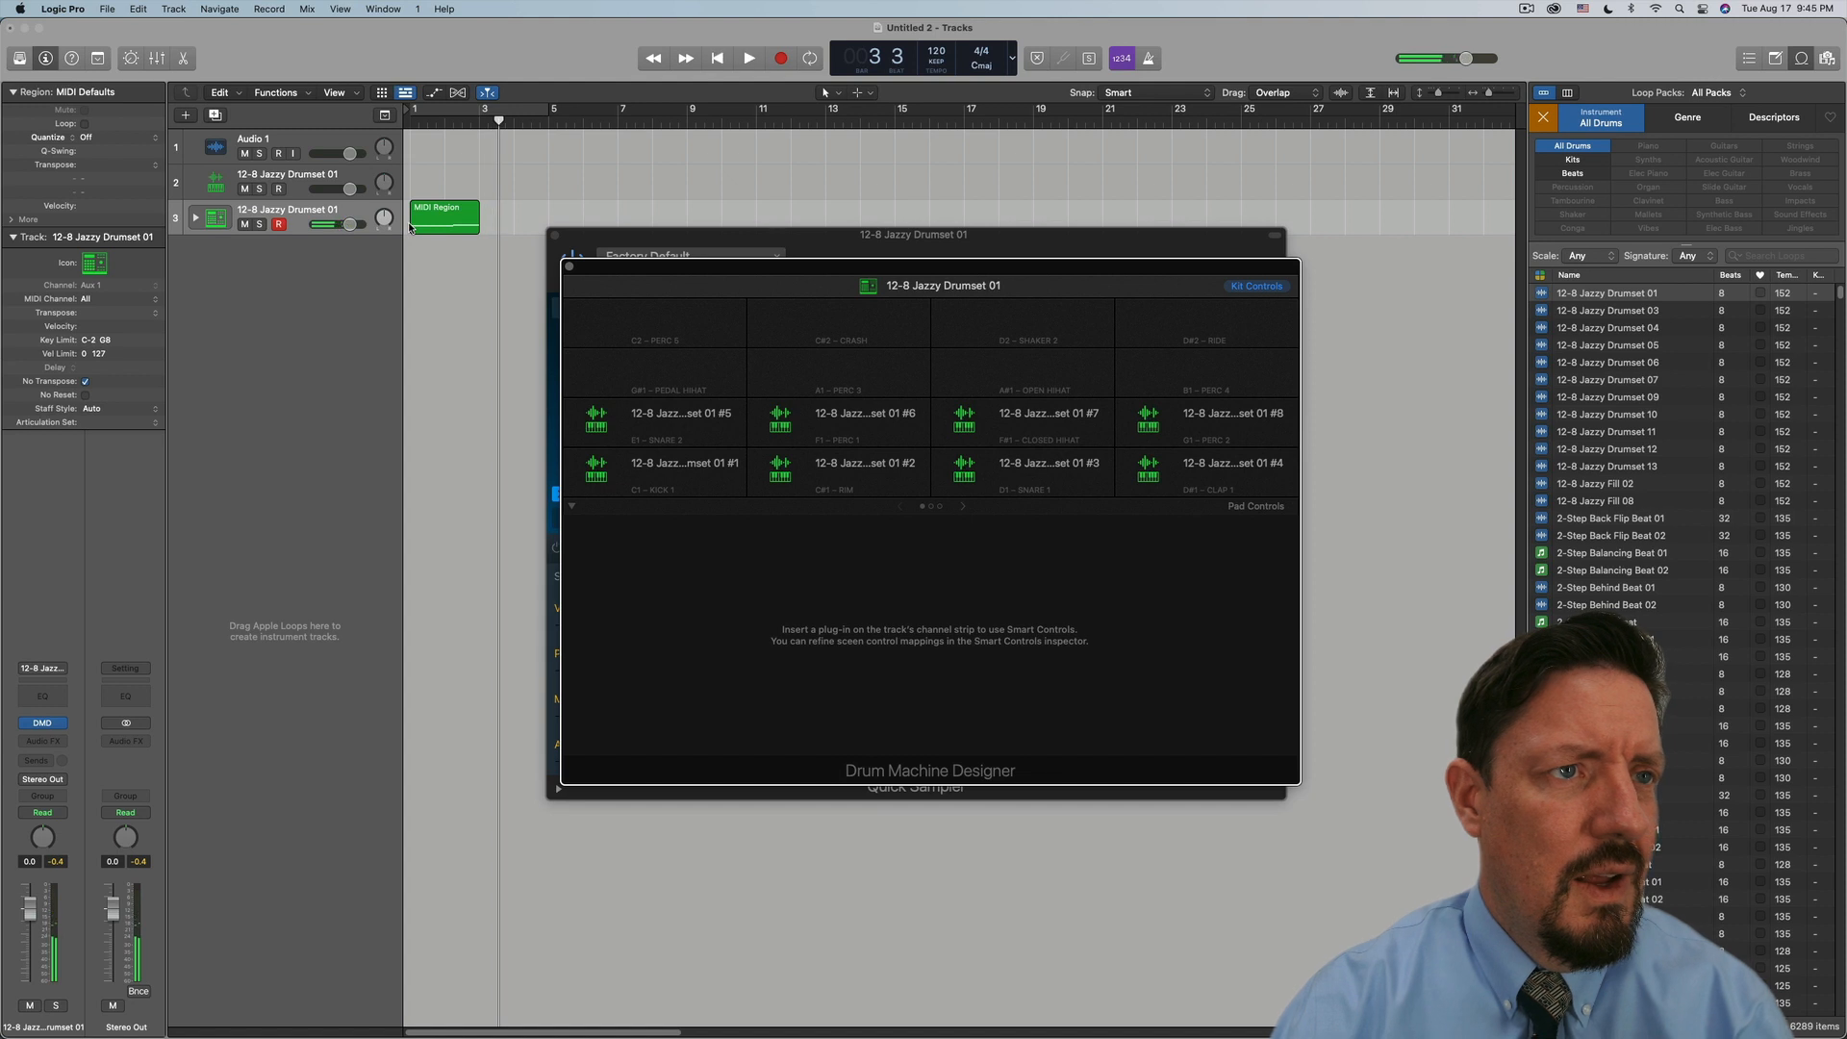
Open the generated MIDI region in the Piano Roll and close the Drum Machine Designer window
double_click(441, 217)
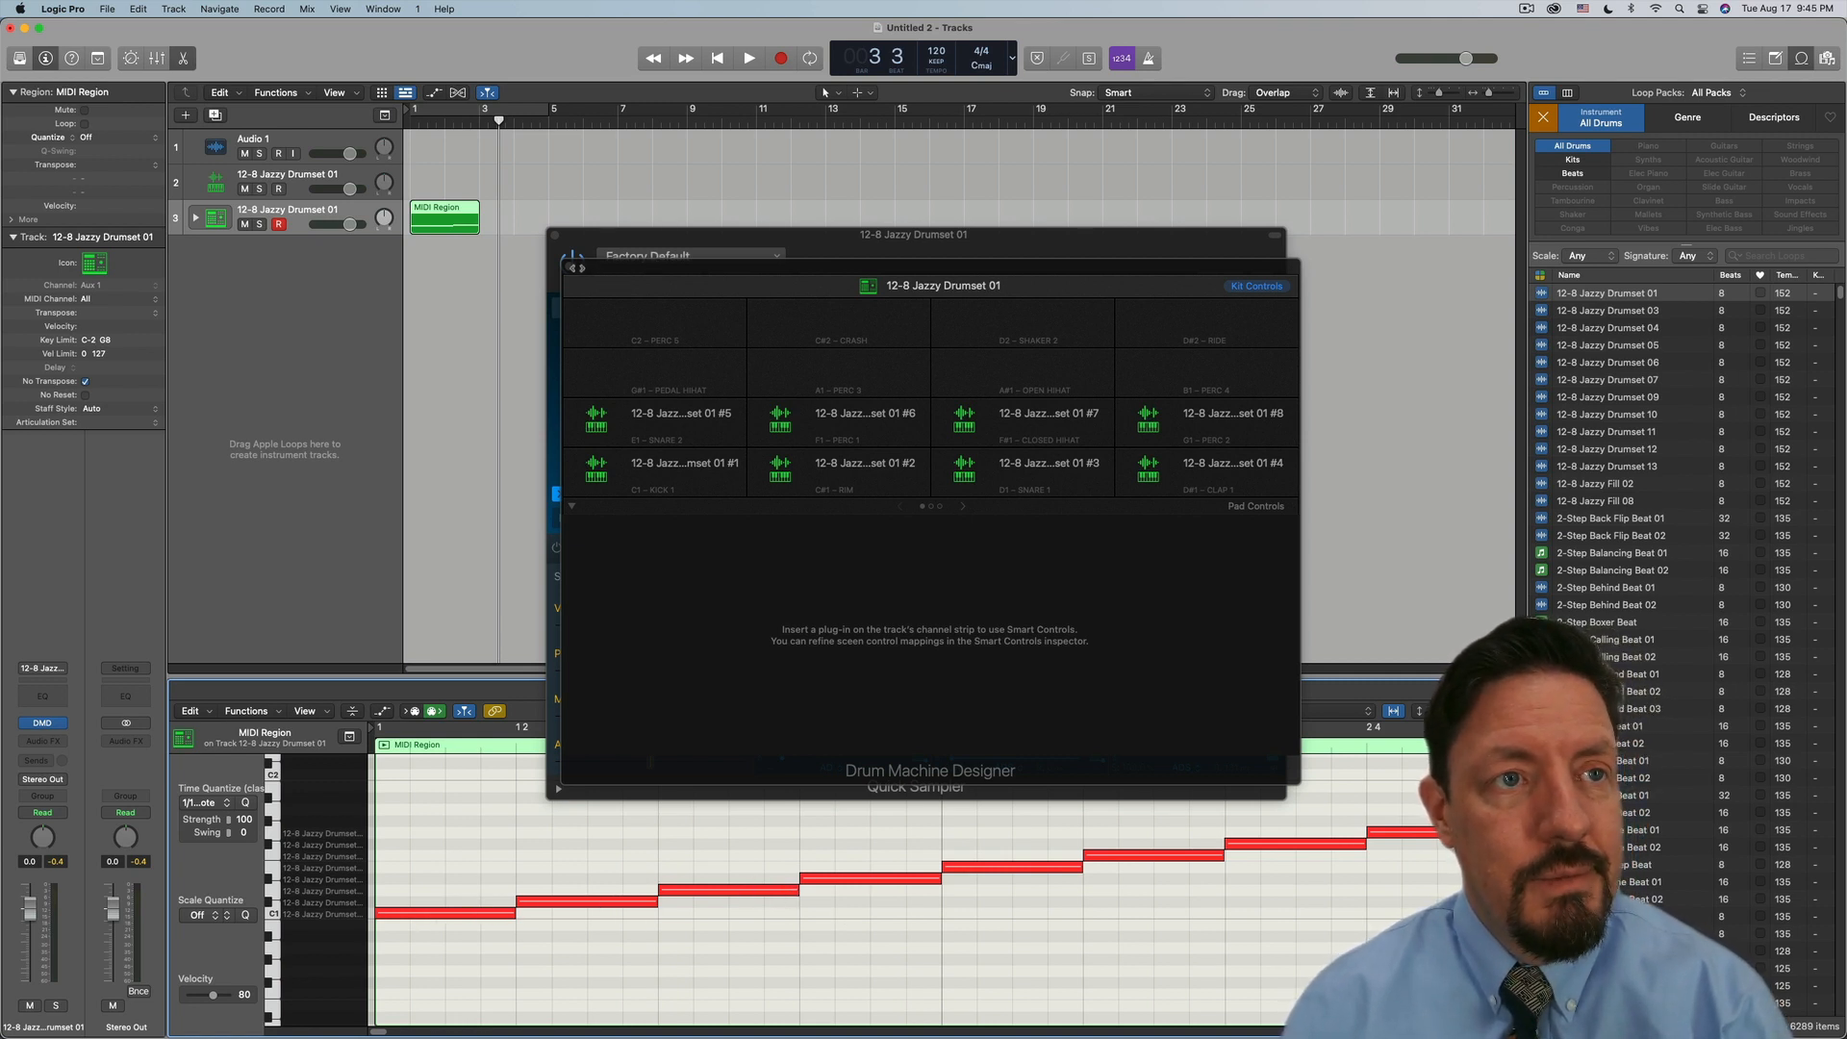
click(570, 267)
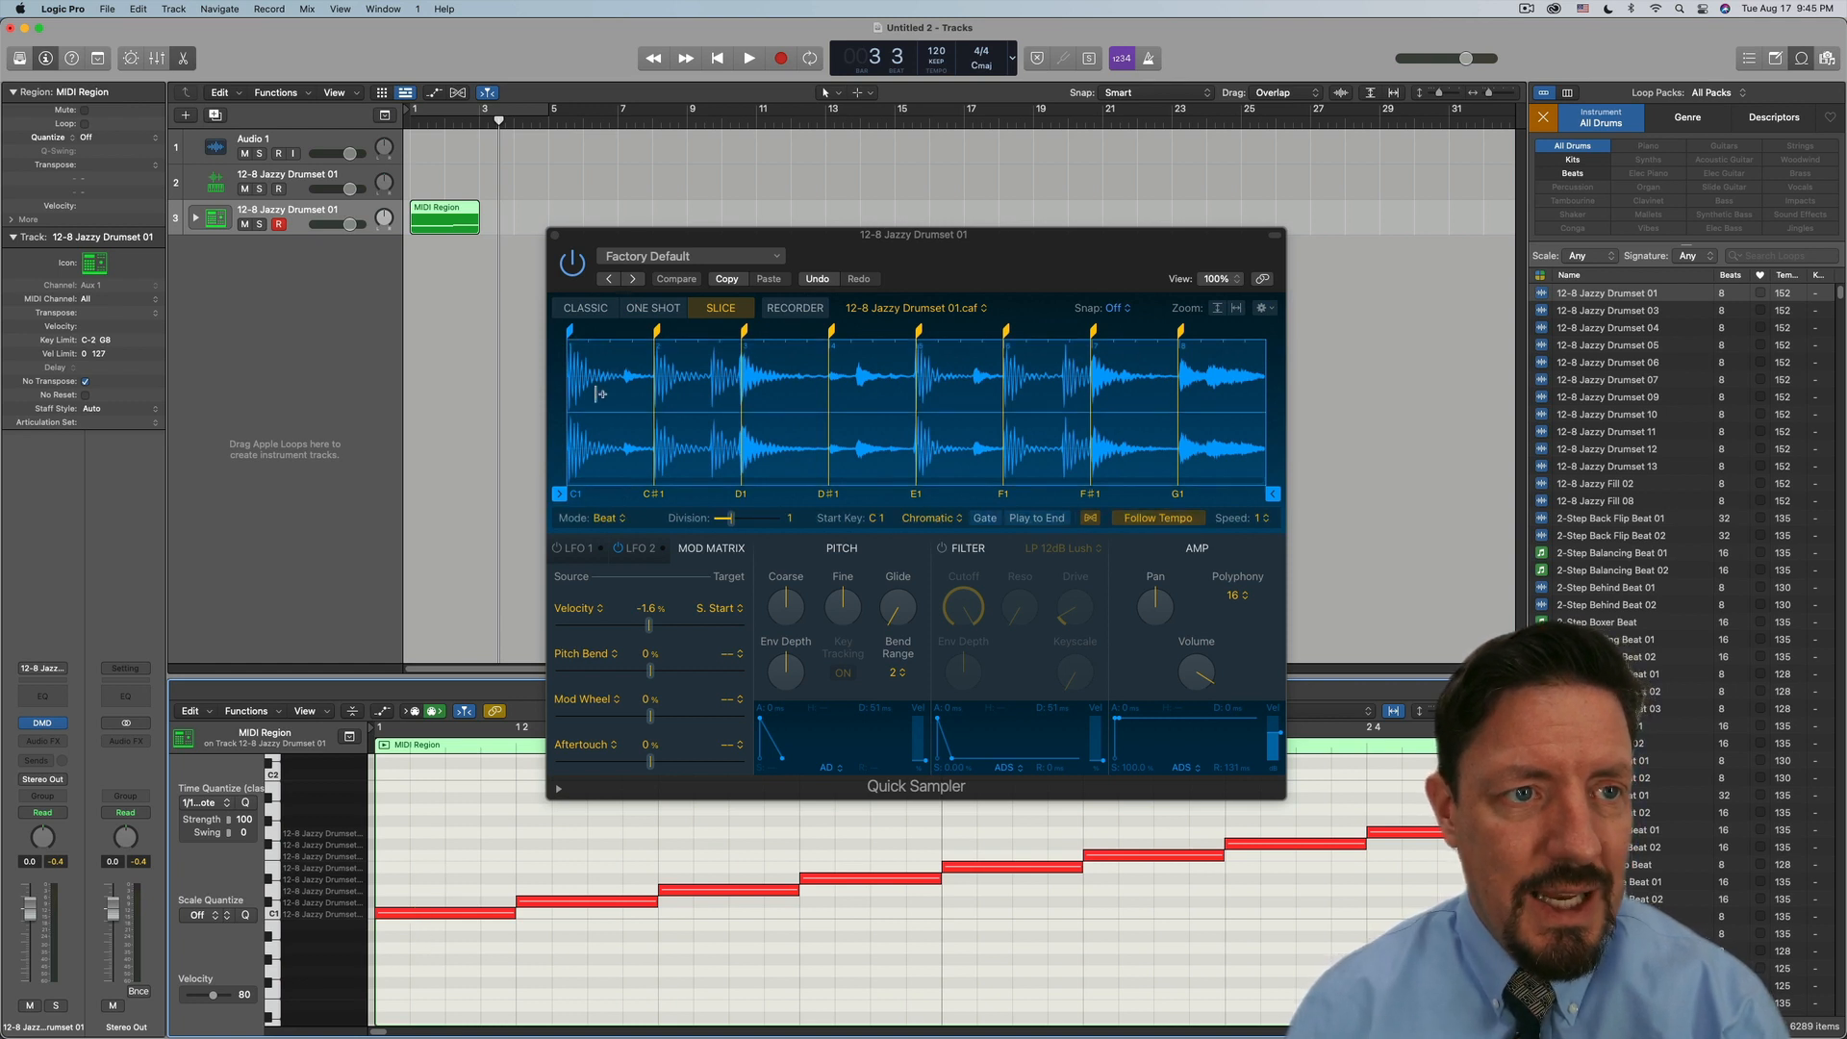
Audition the first two slice notes in the Piano Roll and compare them with the second slice in Quick Sampler
click(273, 916)
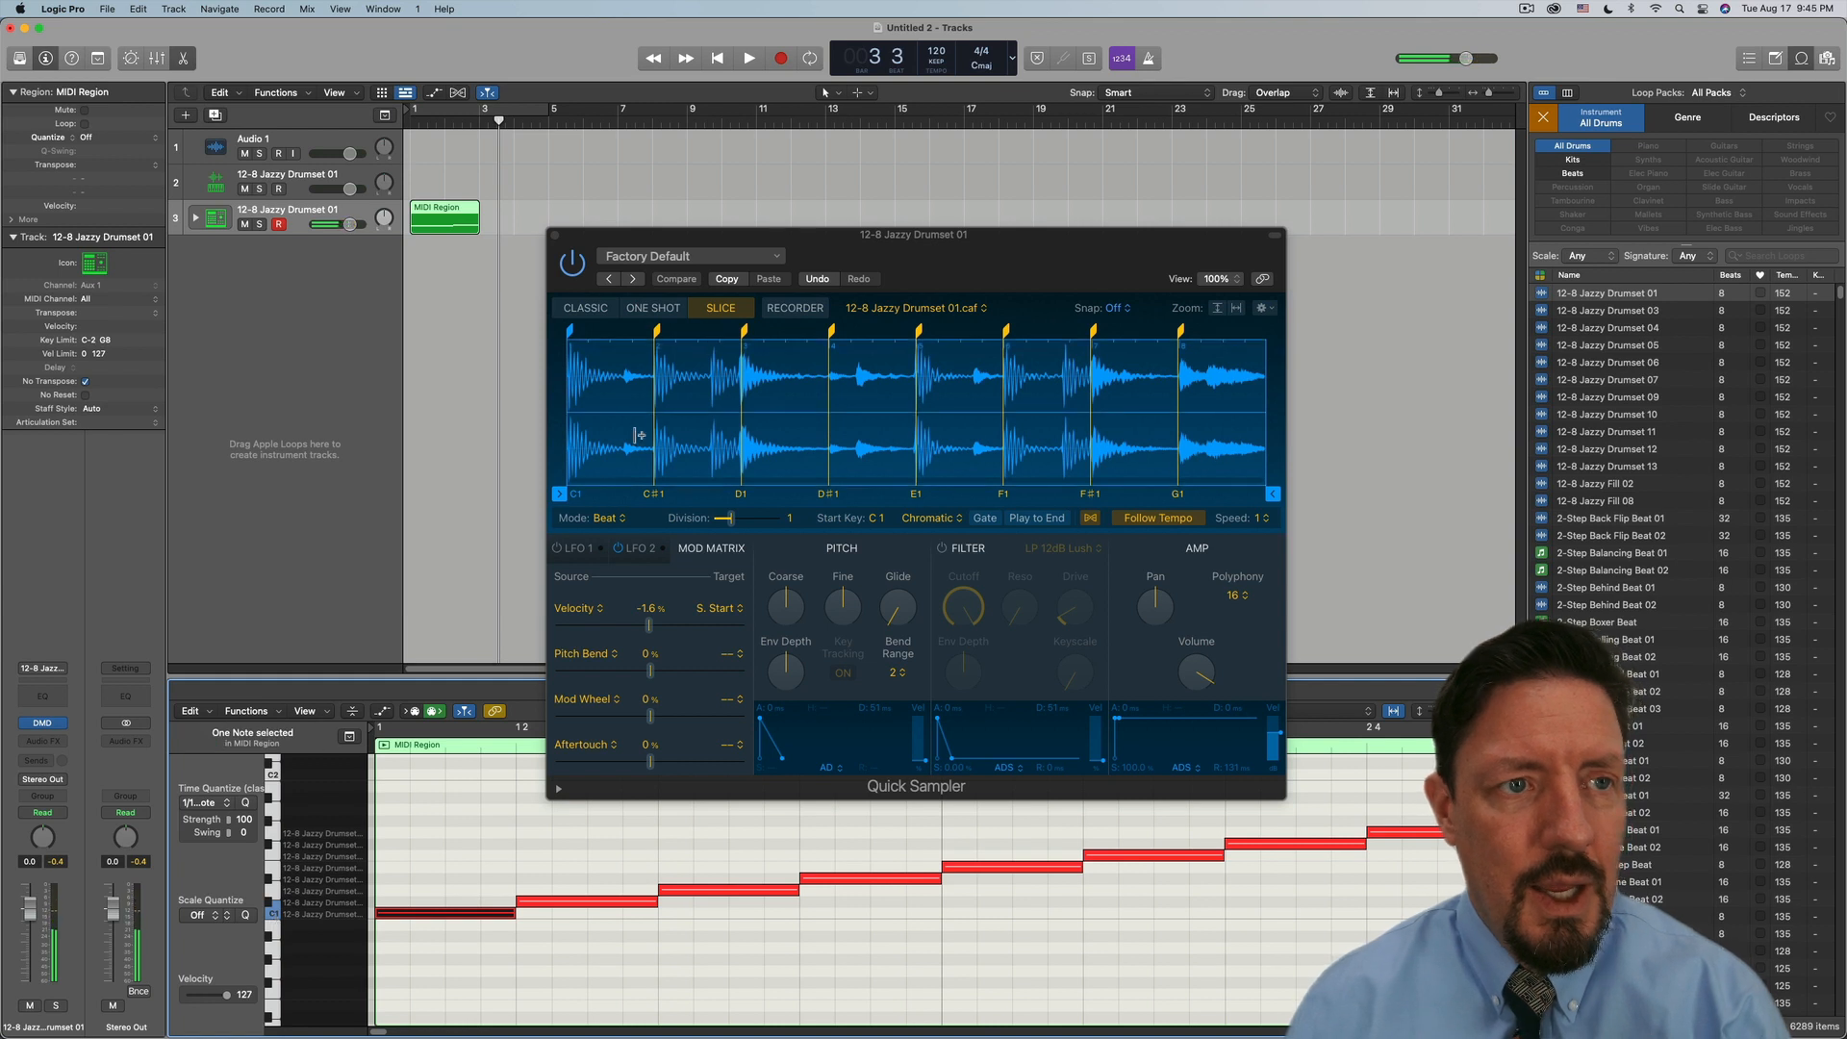
click(565, 903)
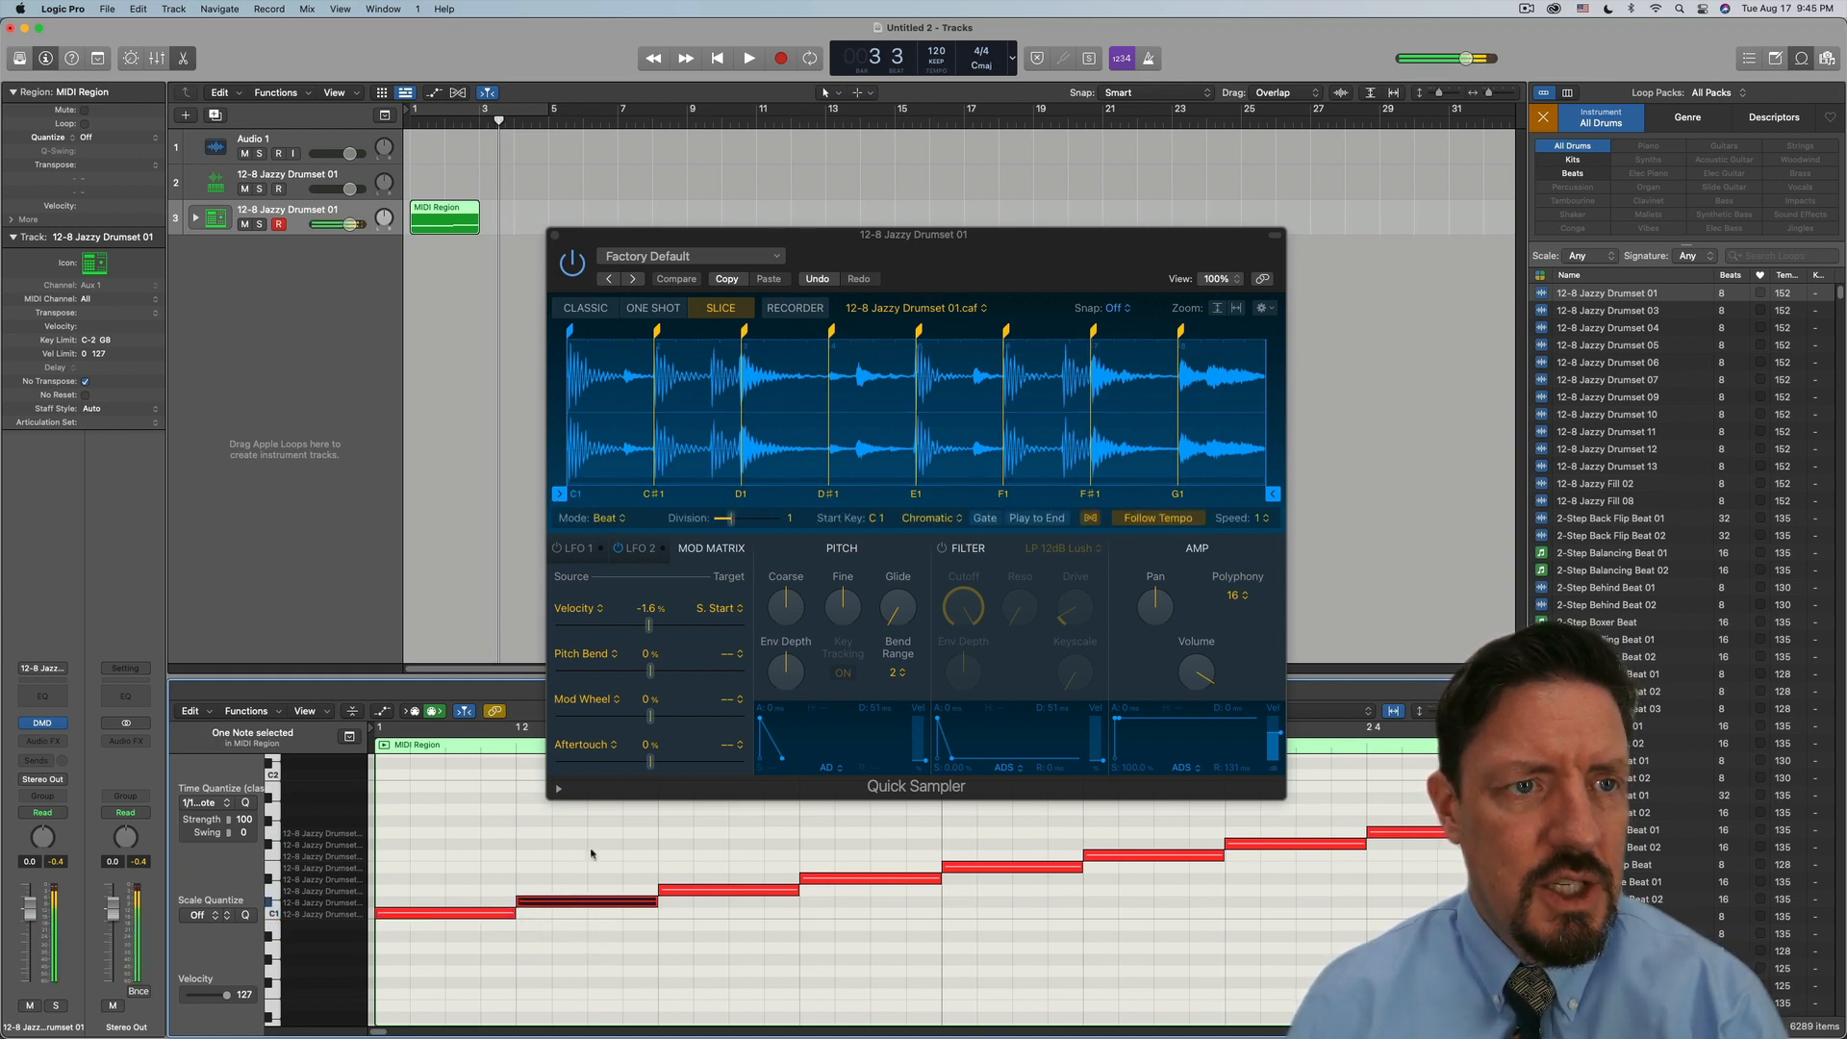
click(657, 472)
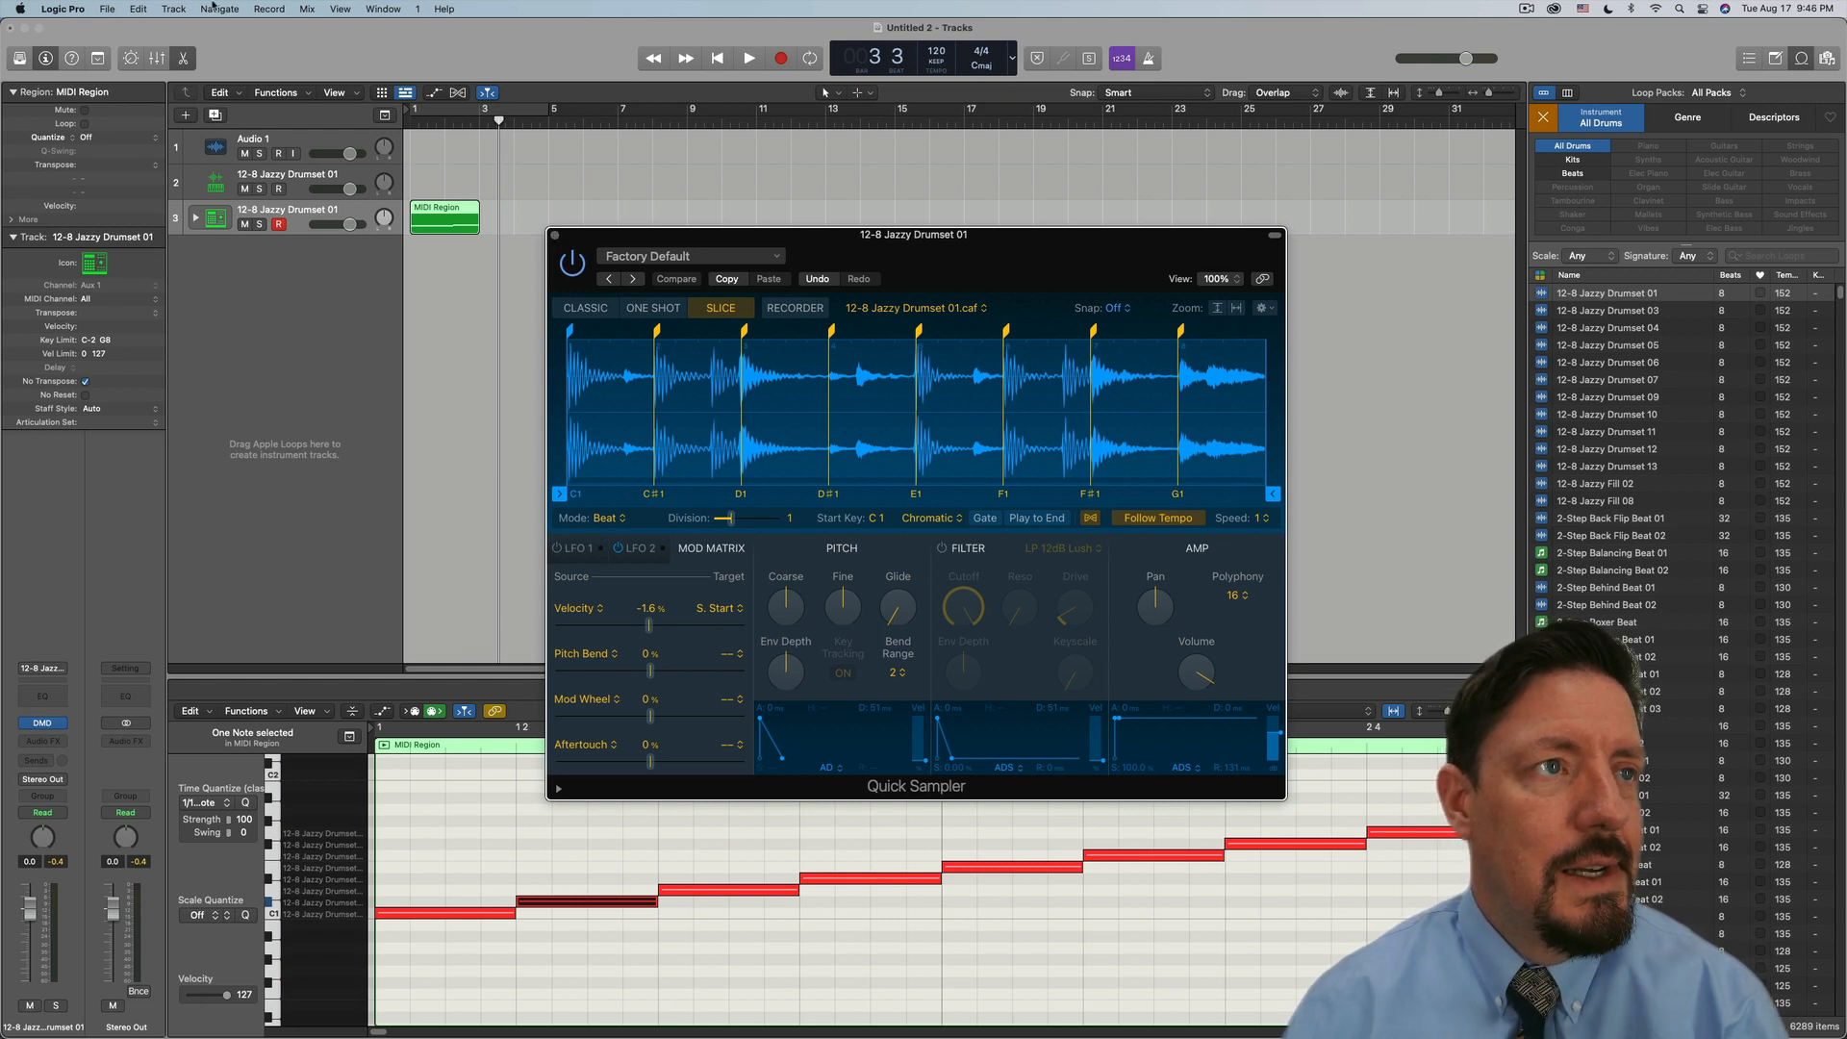
Close the Piano Roll and select the original 12-8 Jazzy Drumset 01 Quick Sampler track
click(182, 58)
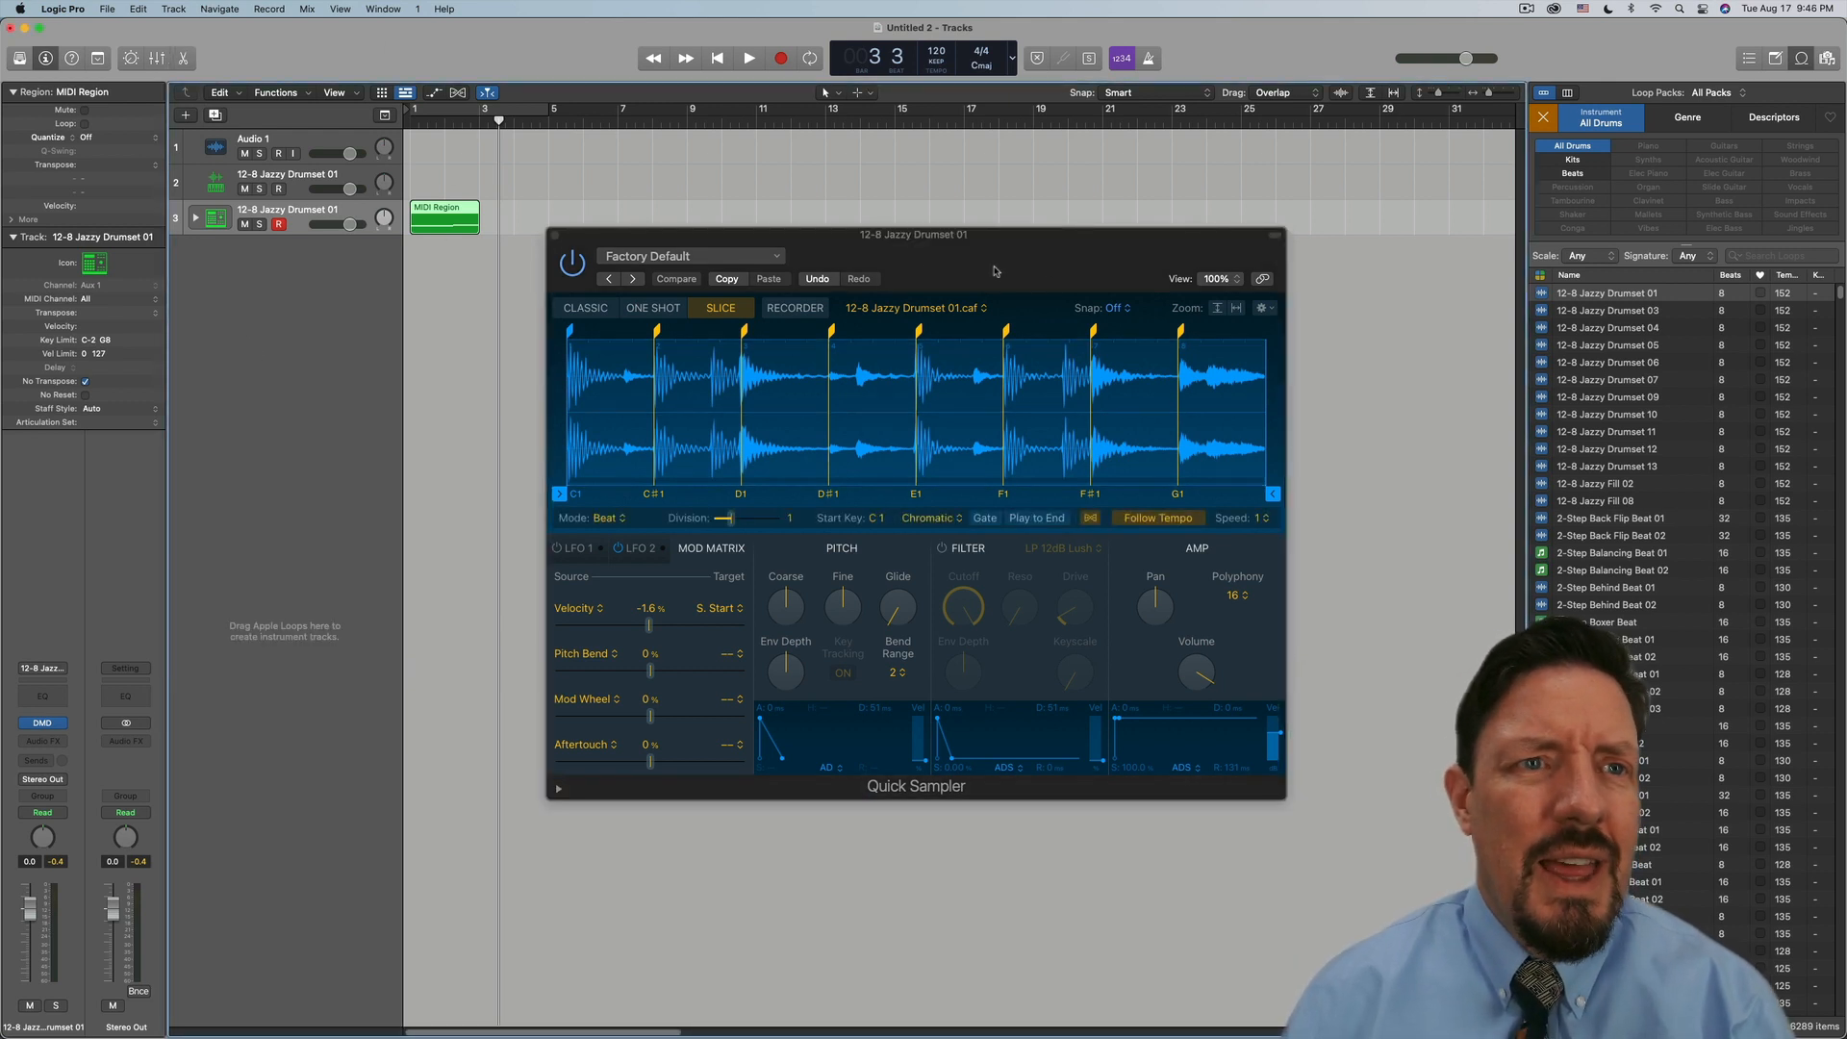
click(292, 187)
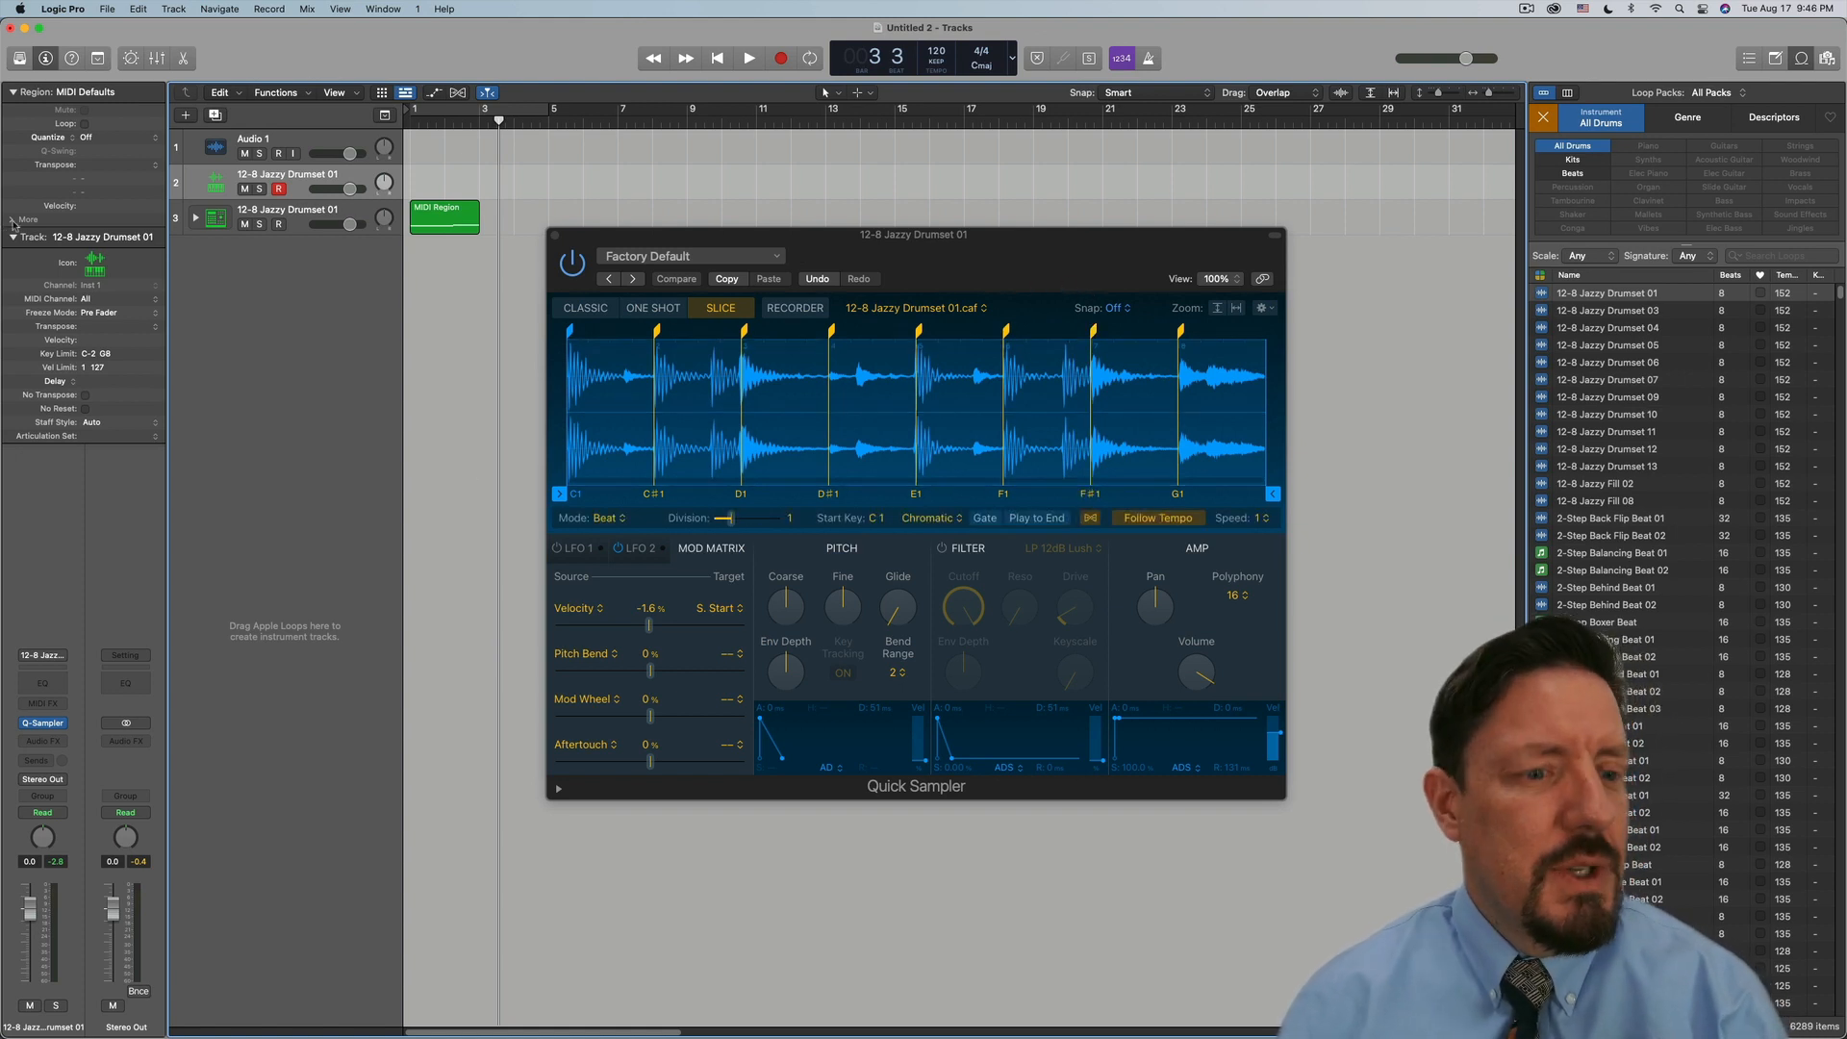
Switch to QuickTime Player to preview IMG_0791.MOV from Downloads, skip to 00:27, and close the movie
mouse_move(1167, 1037)
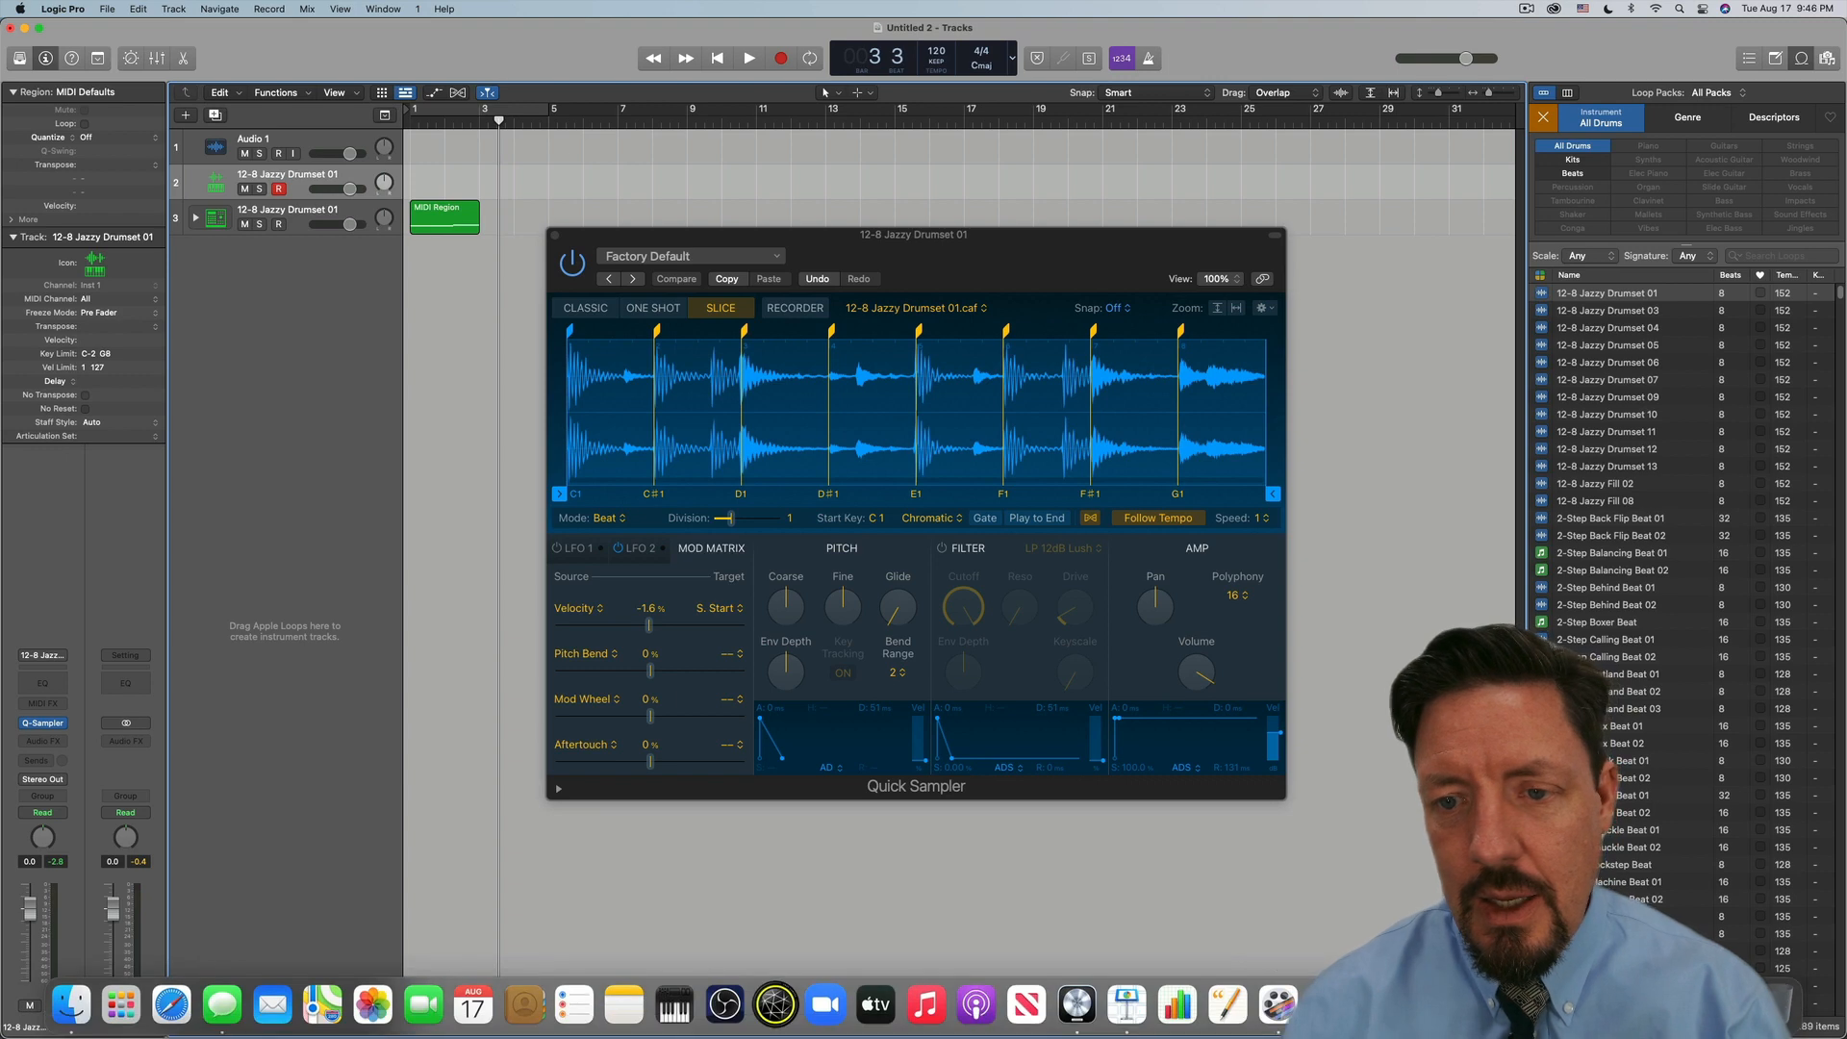
click(1674, 1005)
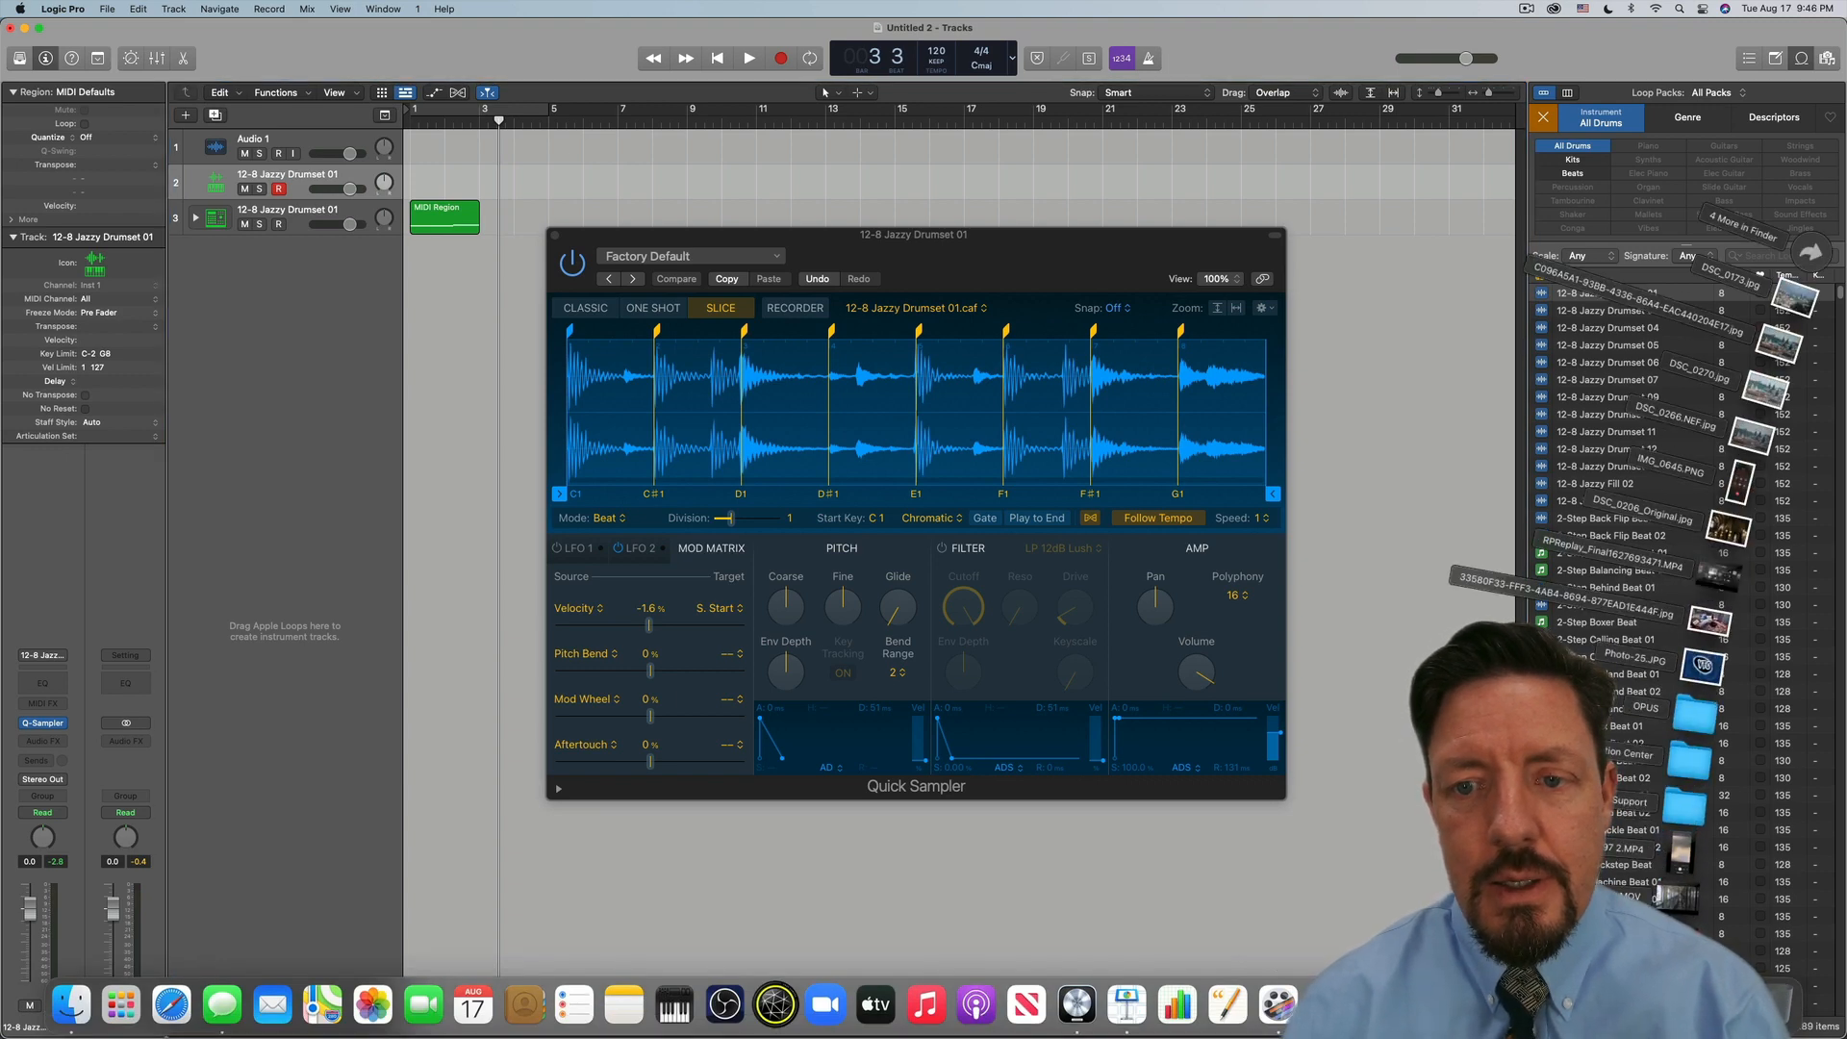
click(1677, 899)
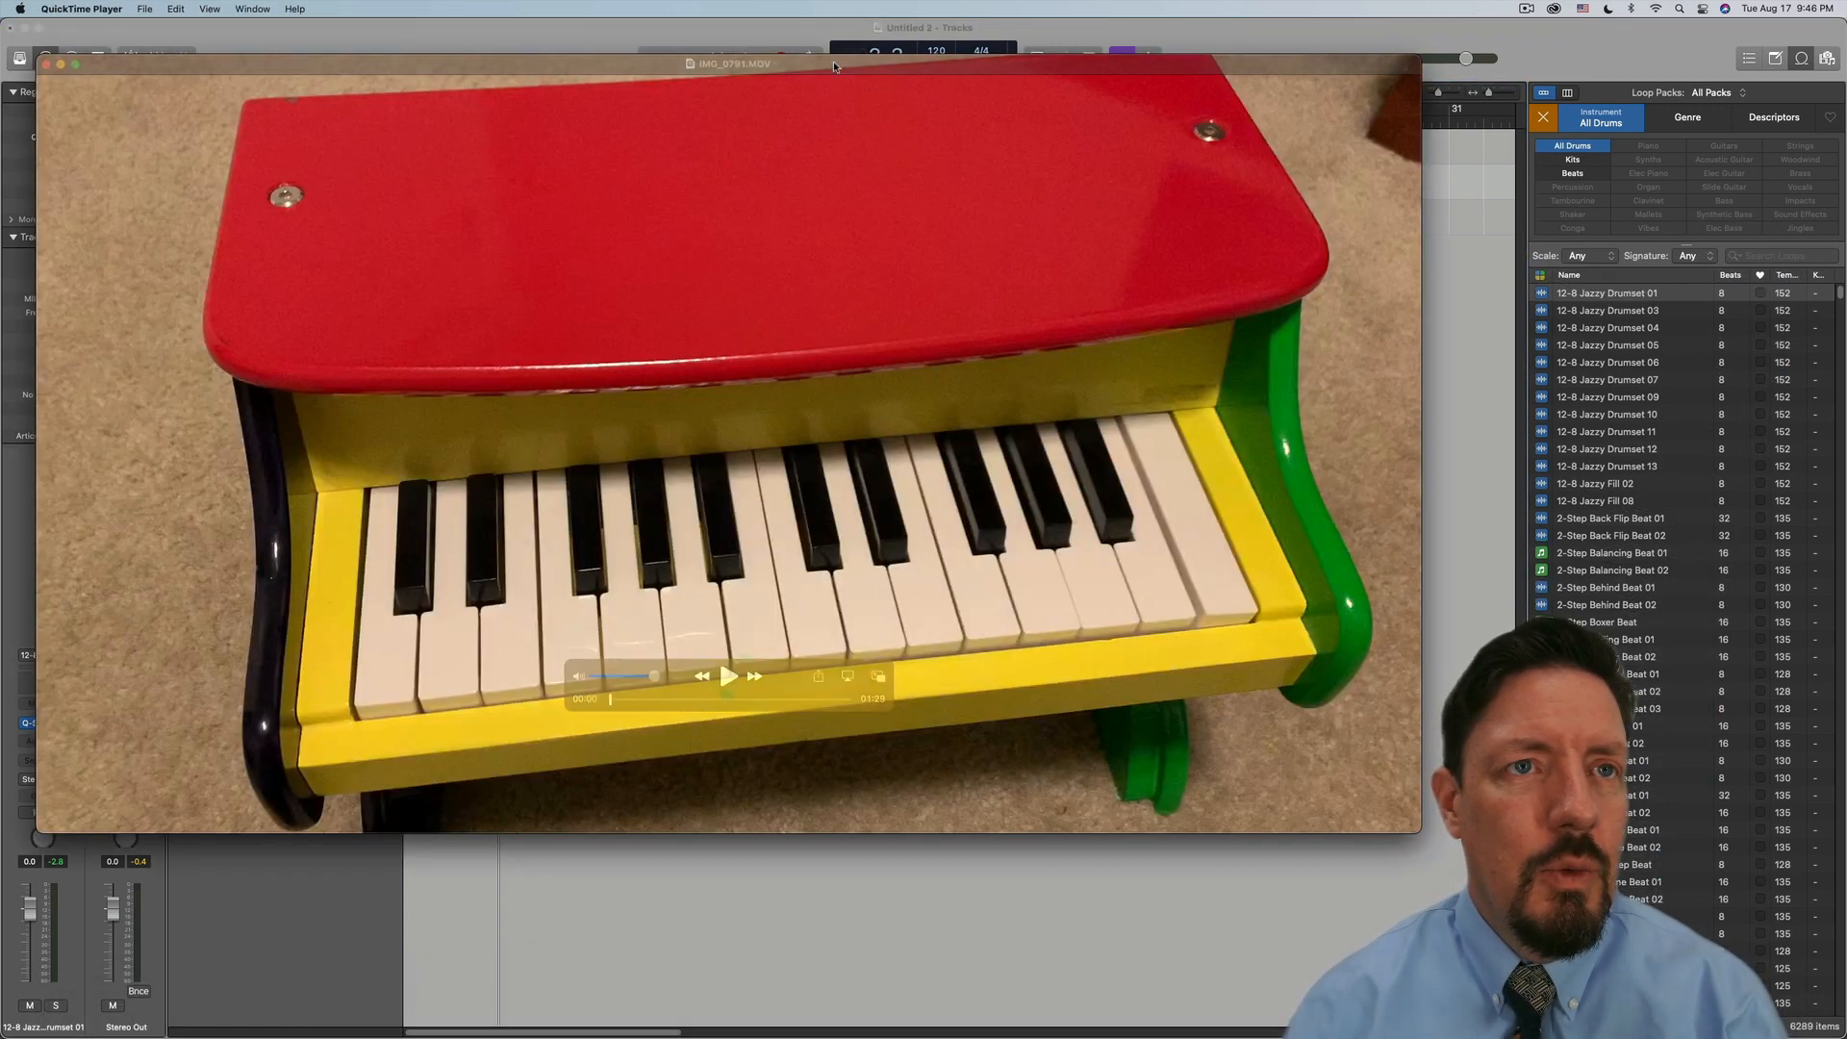
drag(834, 64, 1012, 115)
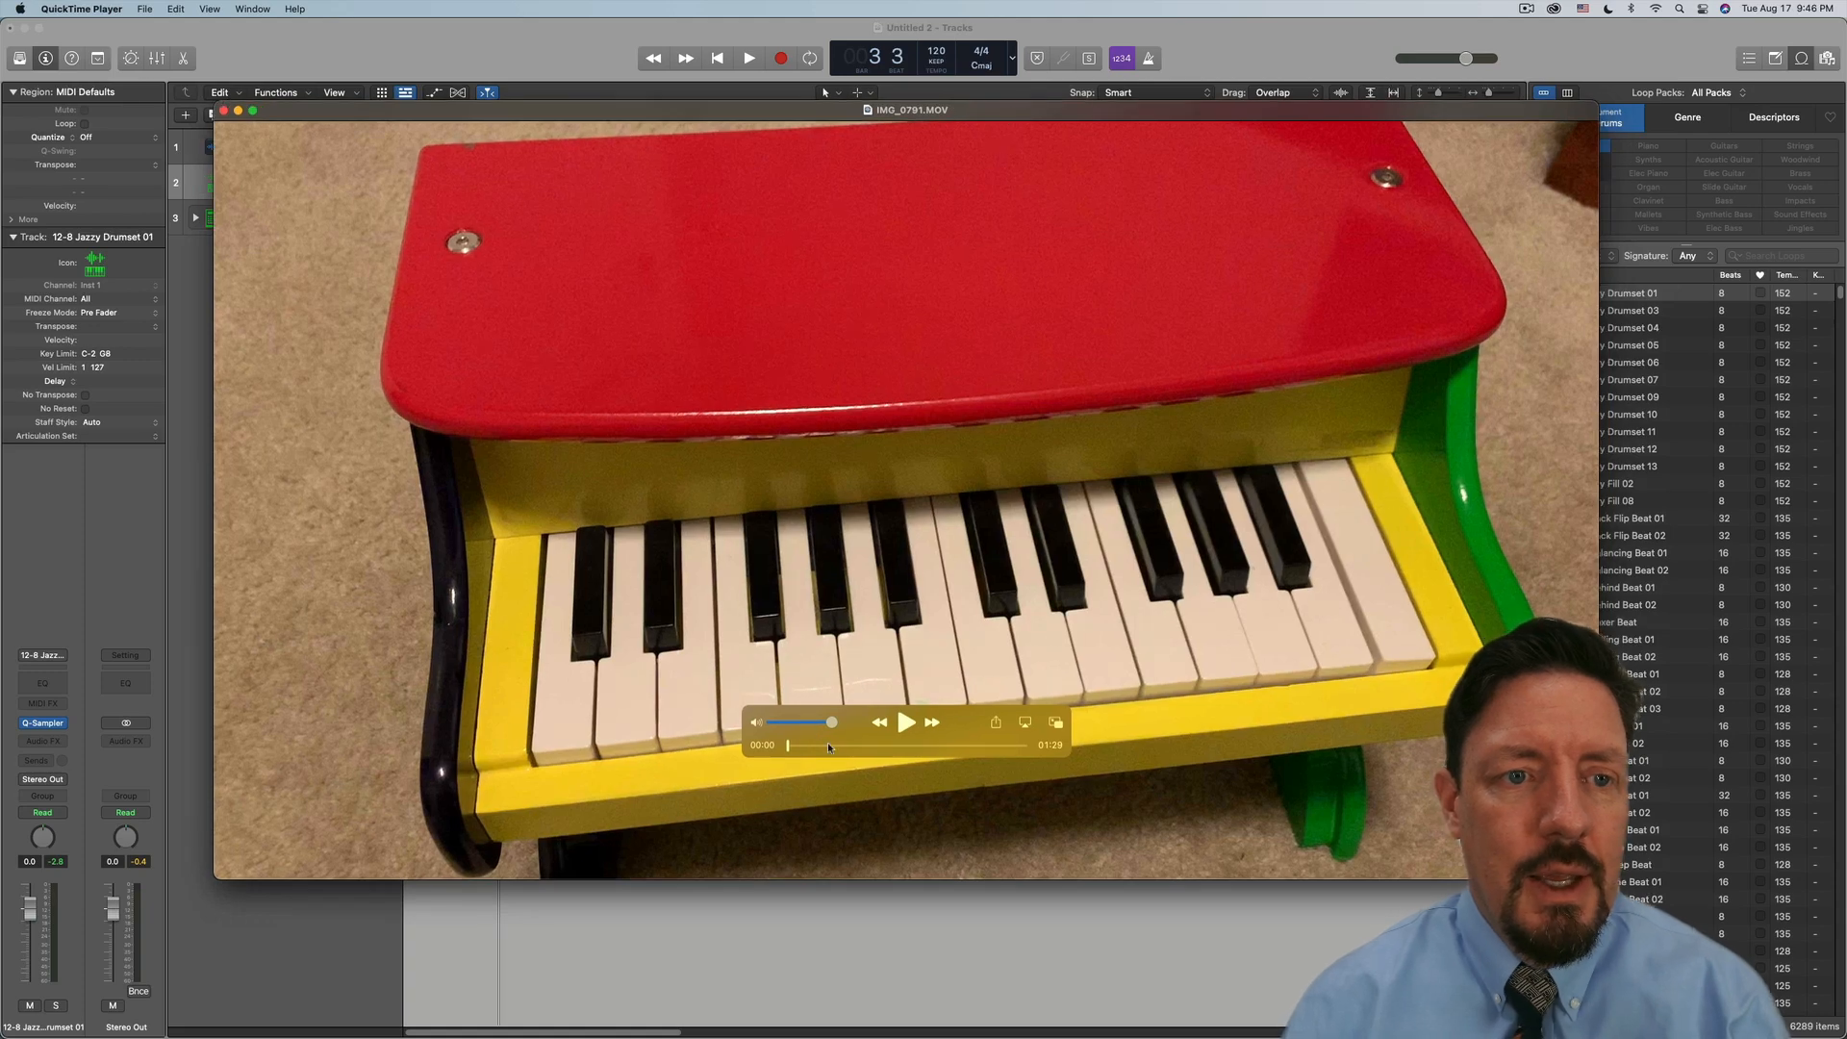
mouse_move(828, 745)
mouse_down()
mouse_move(943, 752)
mouse_move(859, 747)
mouse_up()
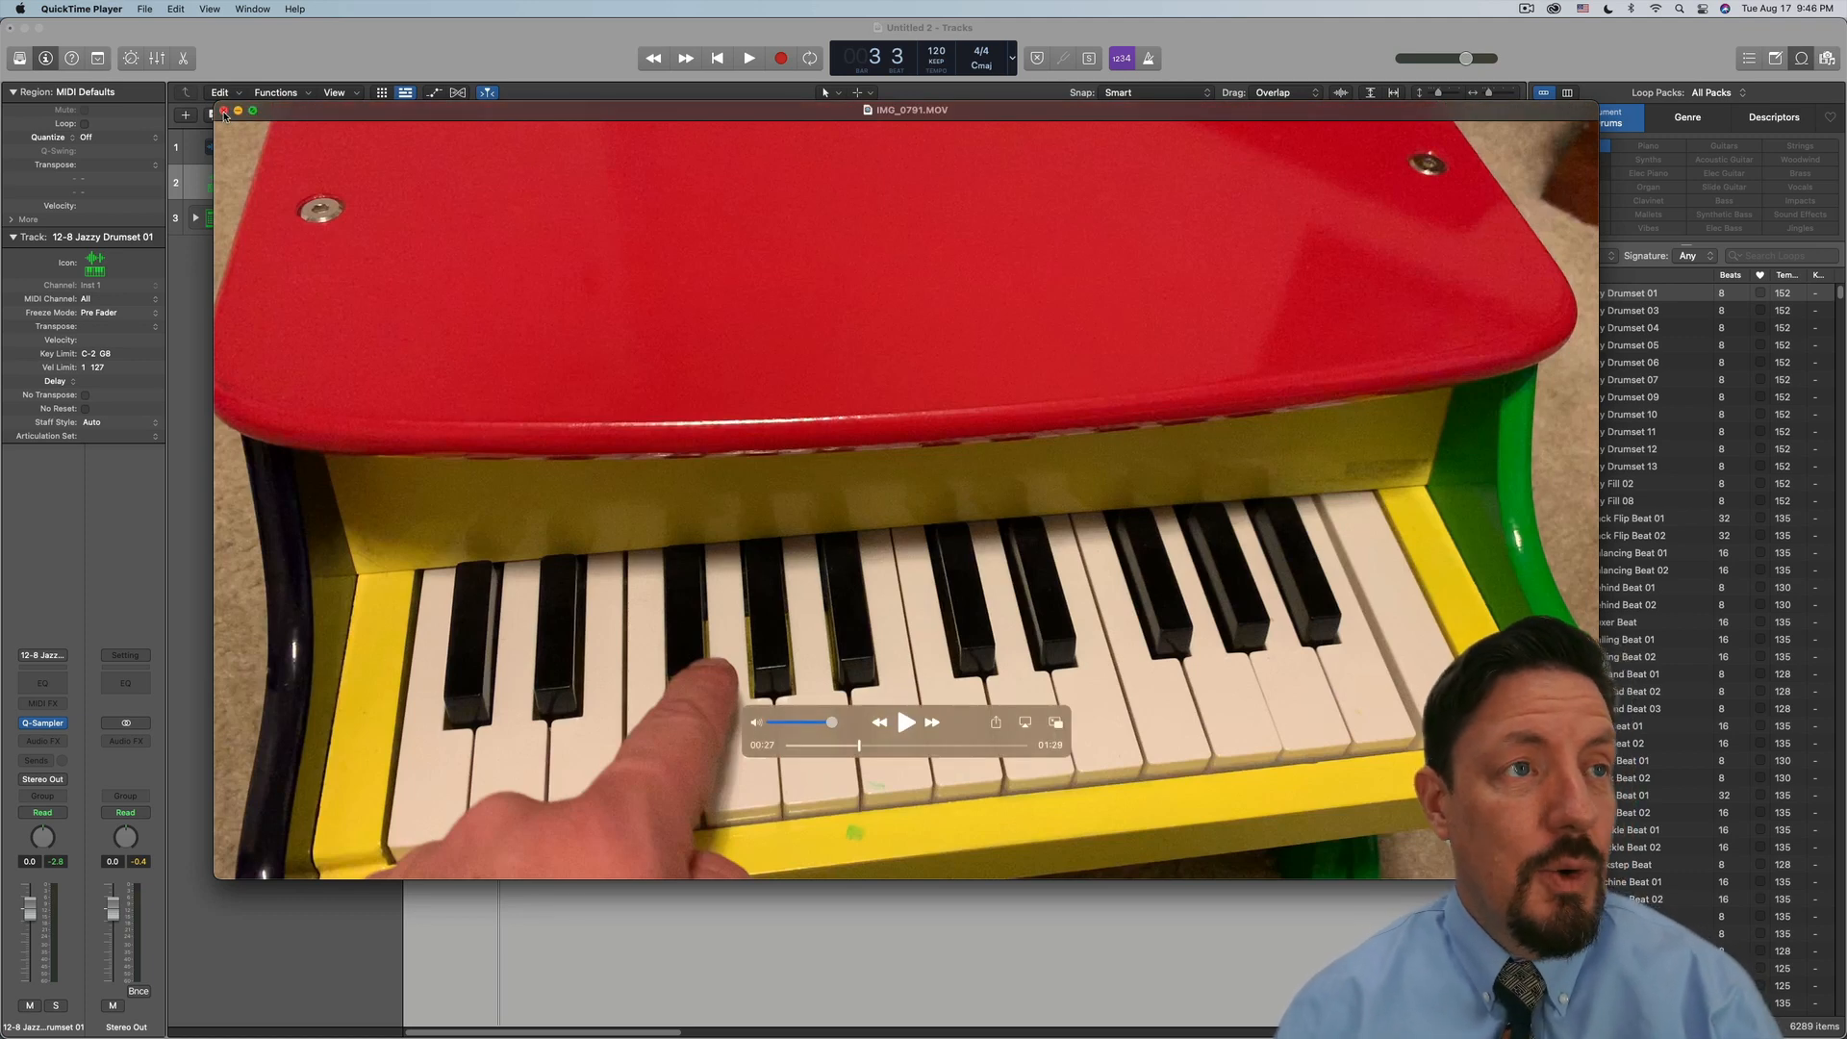
drag(313, 115, 360, 0)
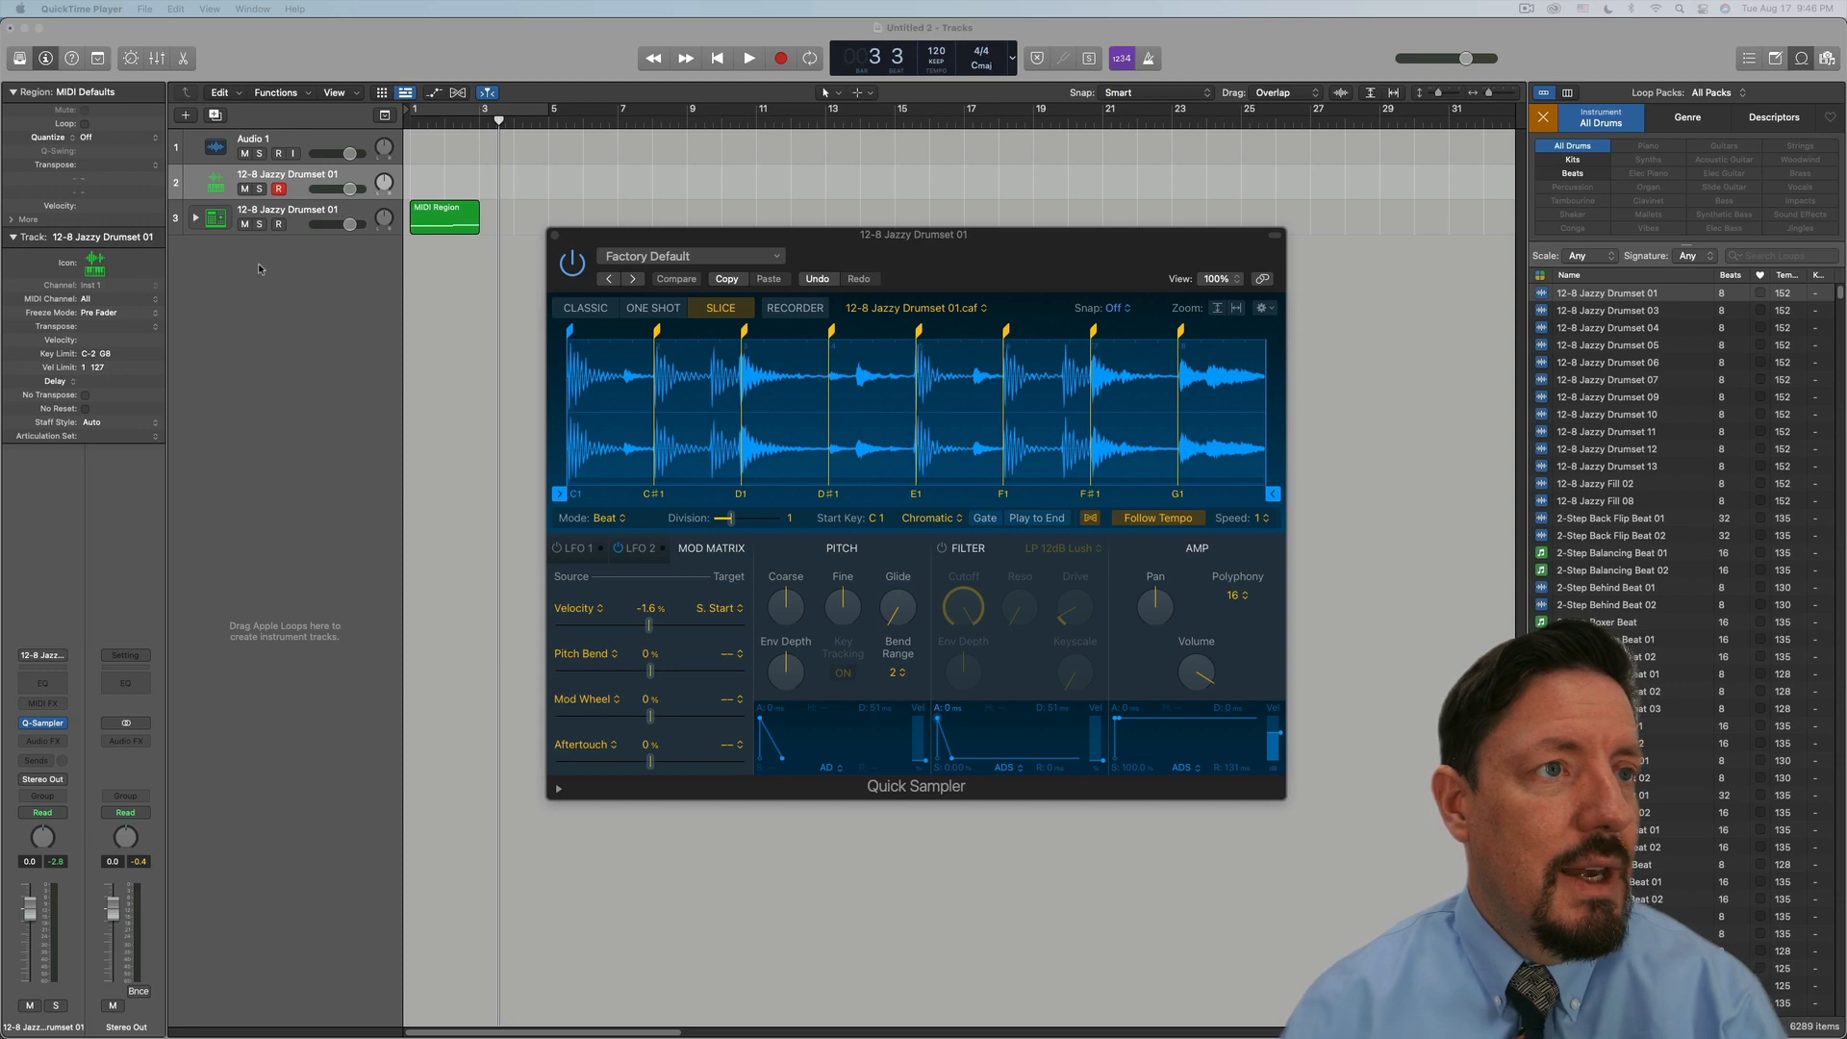
Import IMG_0791.MOV from Downloads with its audio track extracted at the 29.97 frame rate, and close the movie window
click(152, 32)
click(117, 12)
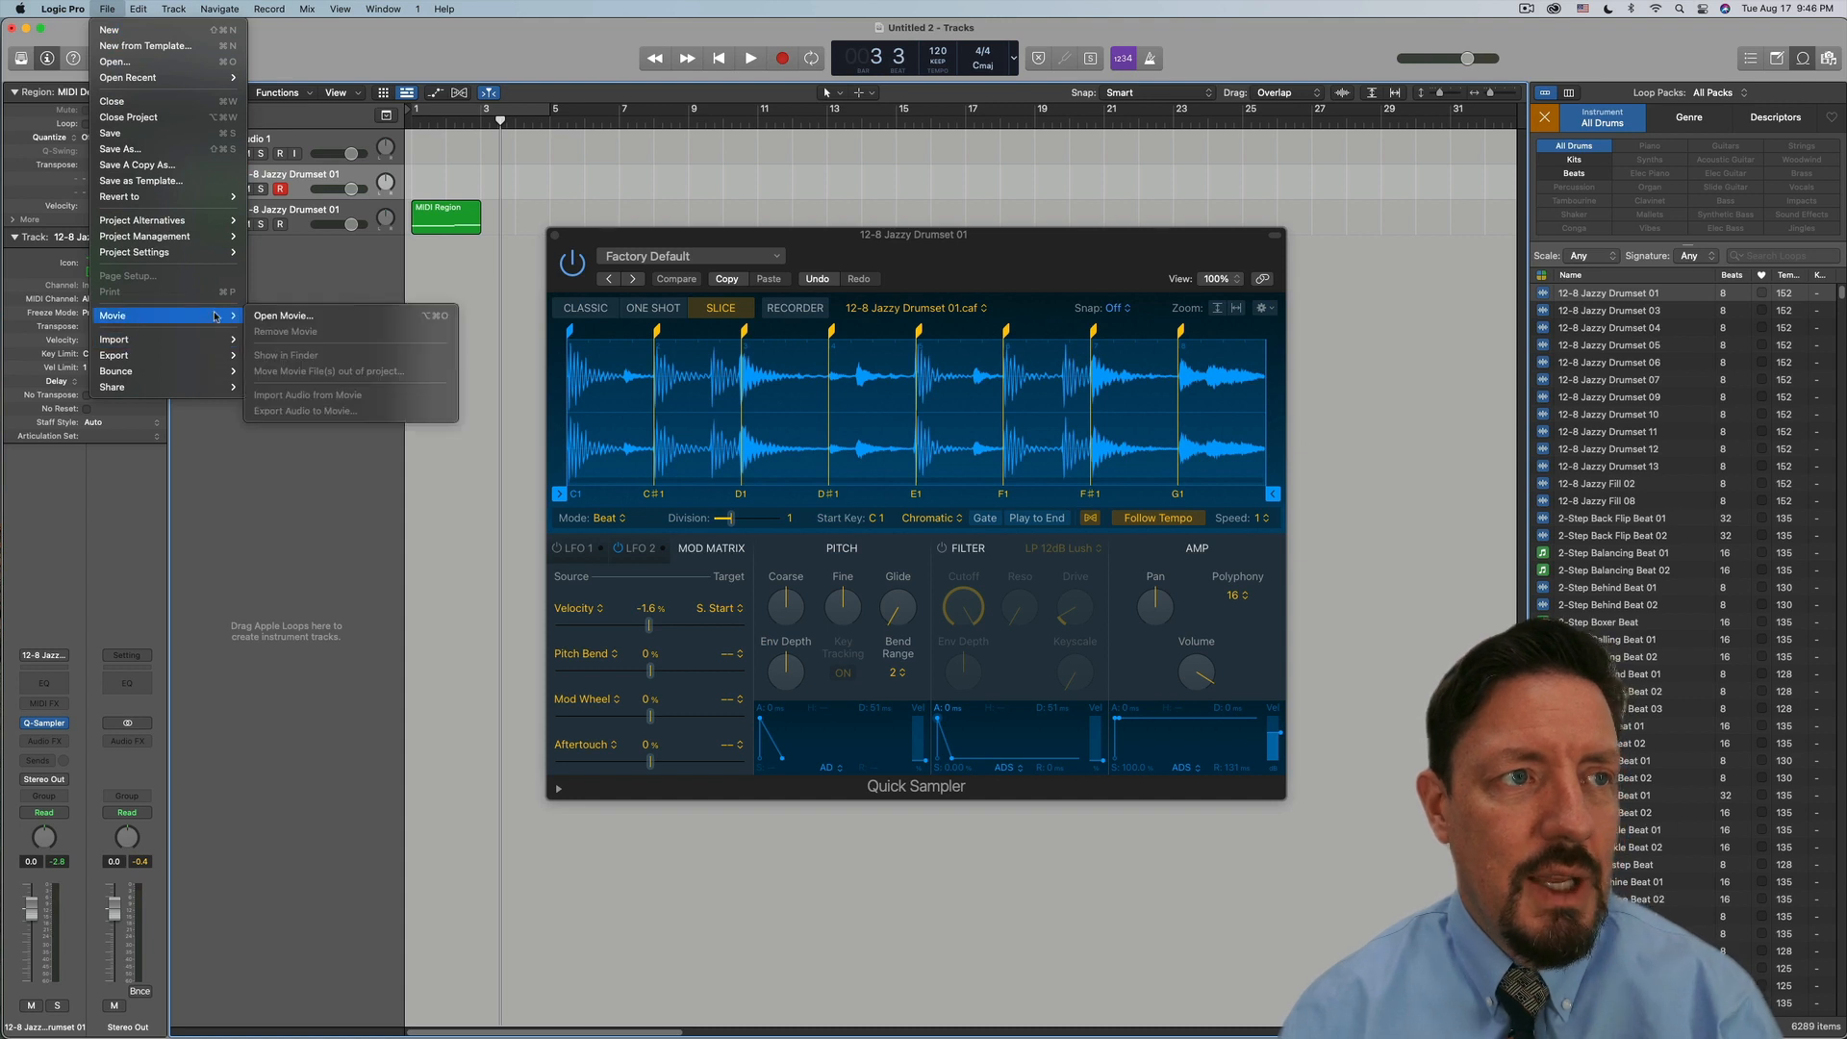
click(289, 314)
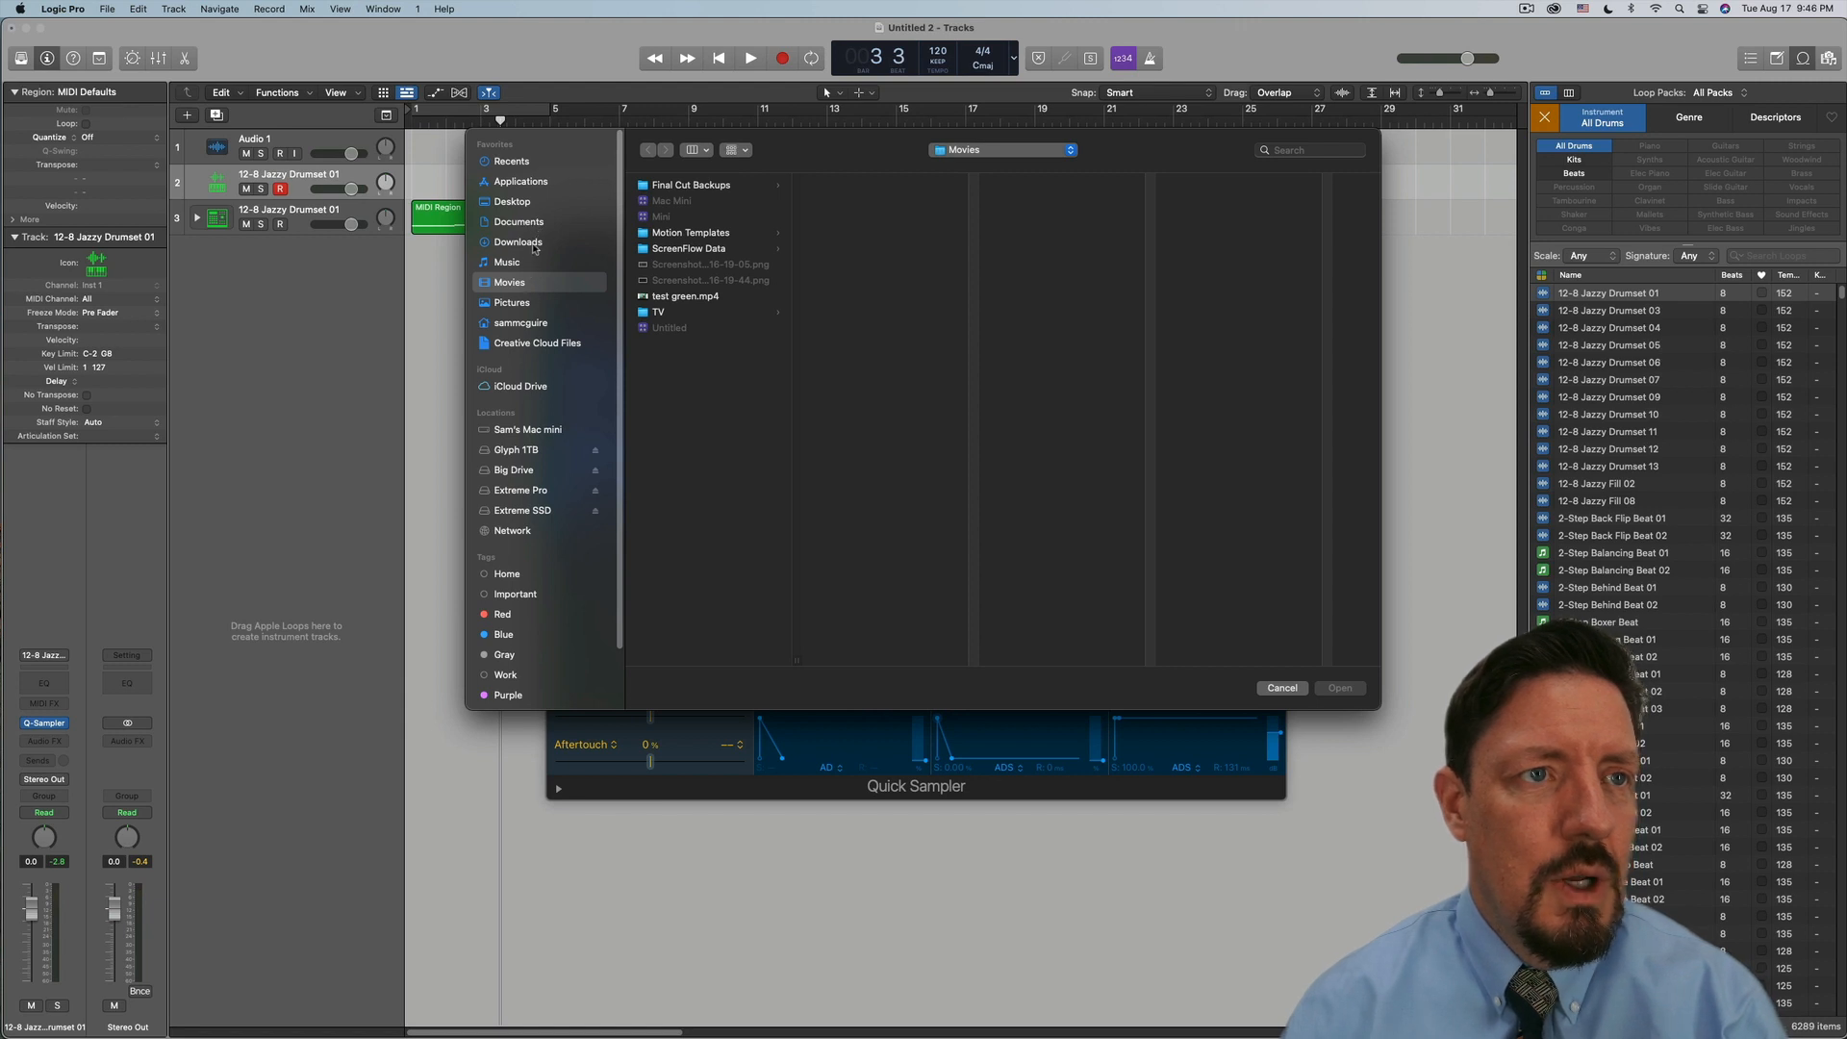
click(534, 244)
click(695, 361)
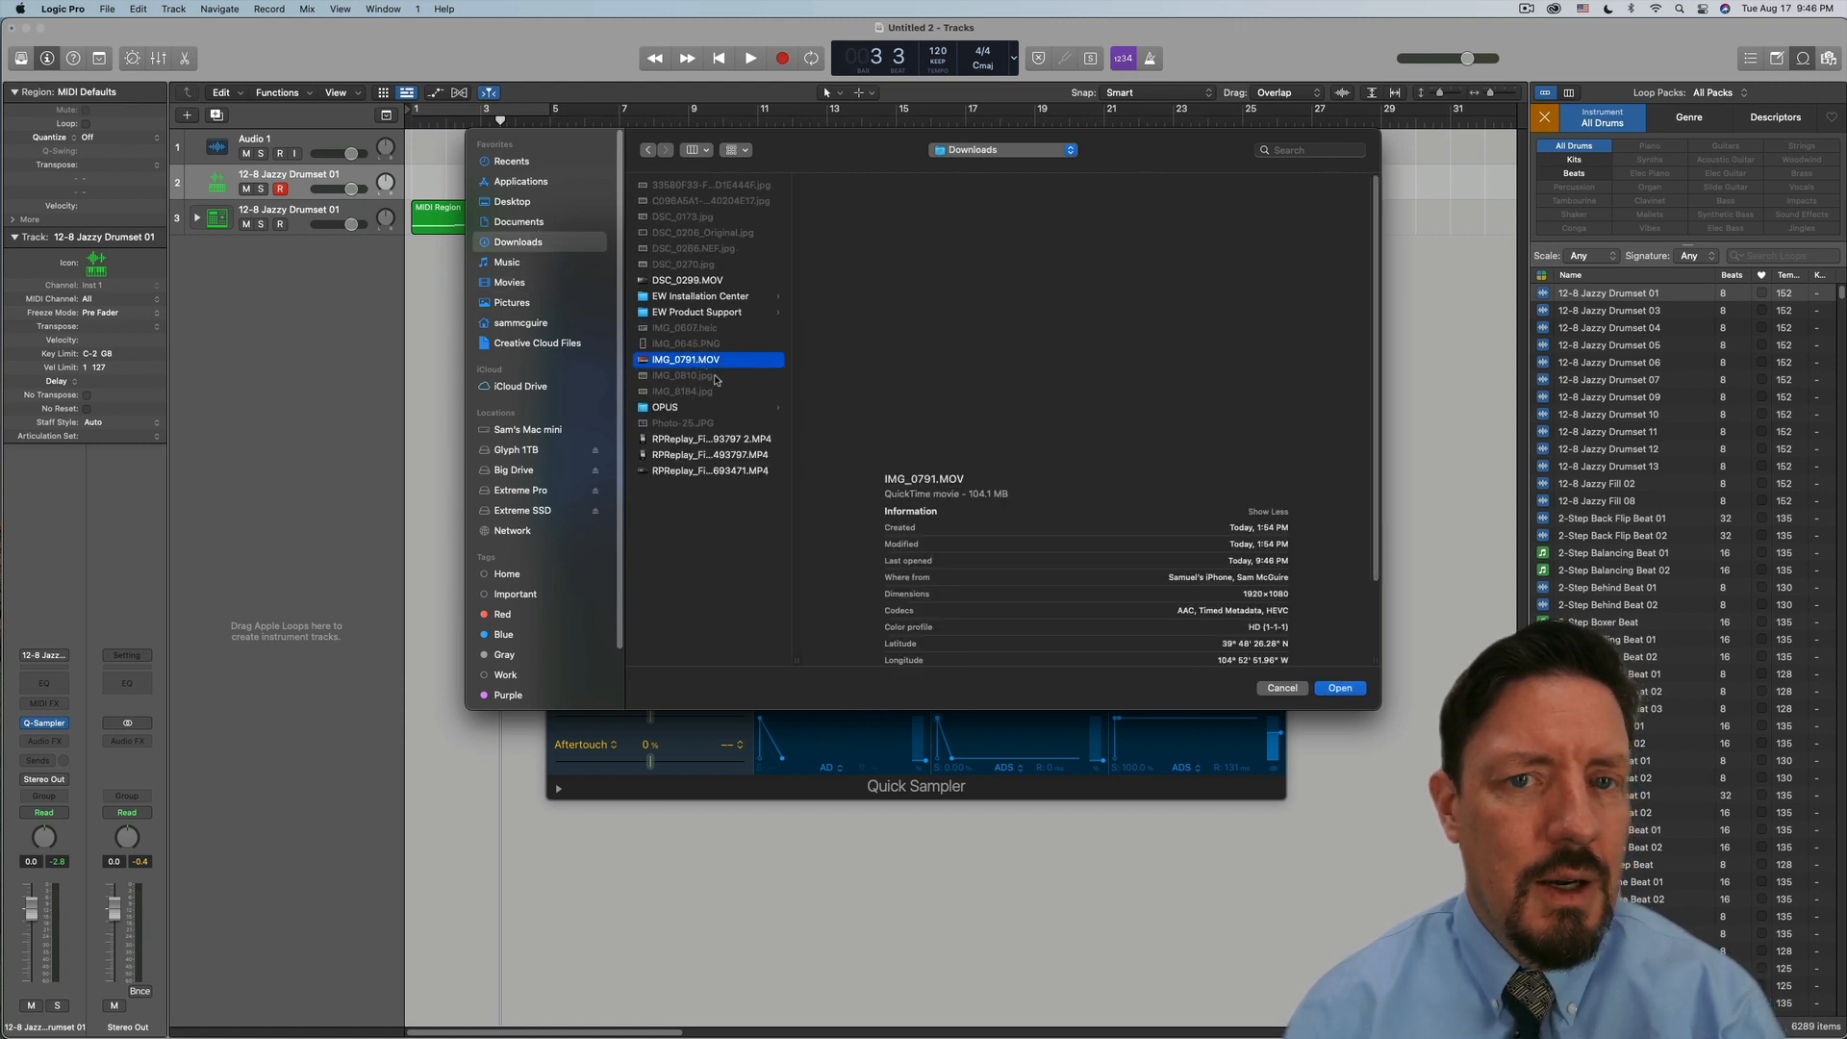
click(1297, 687)
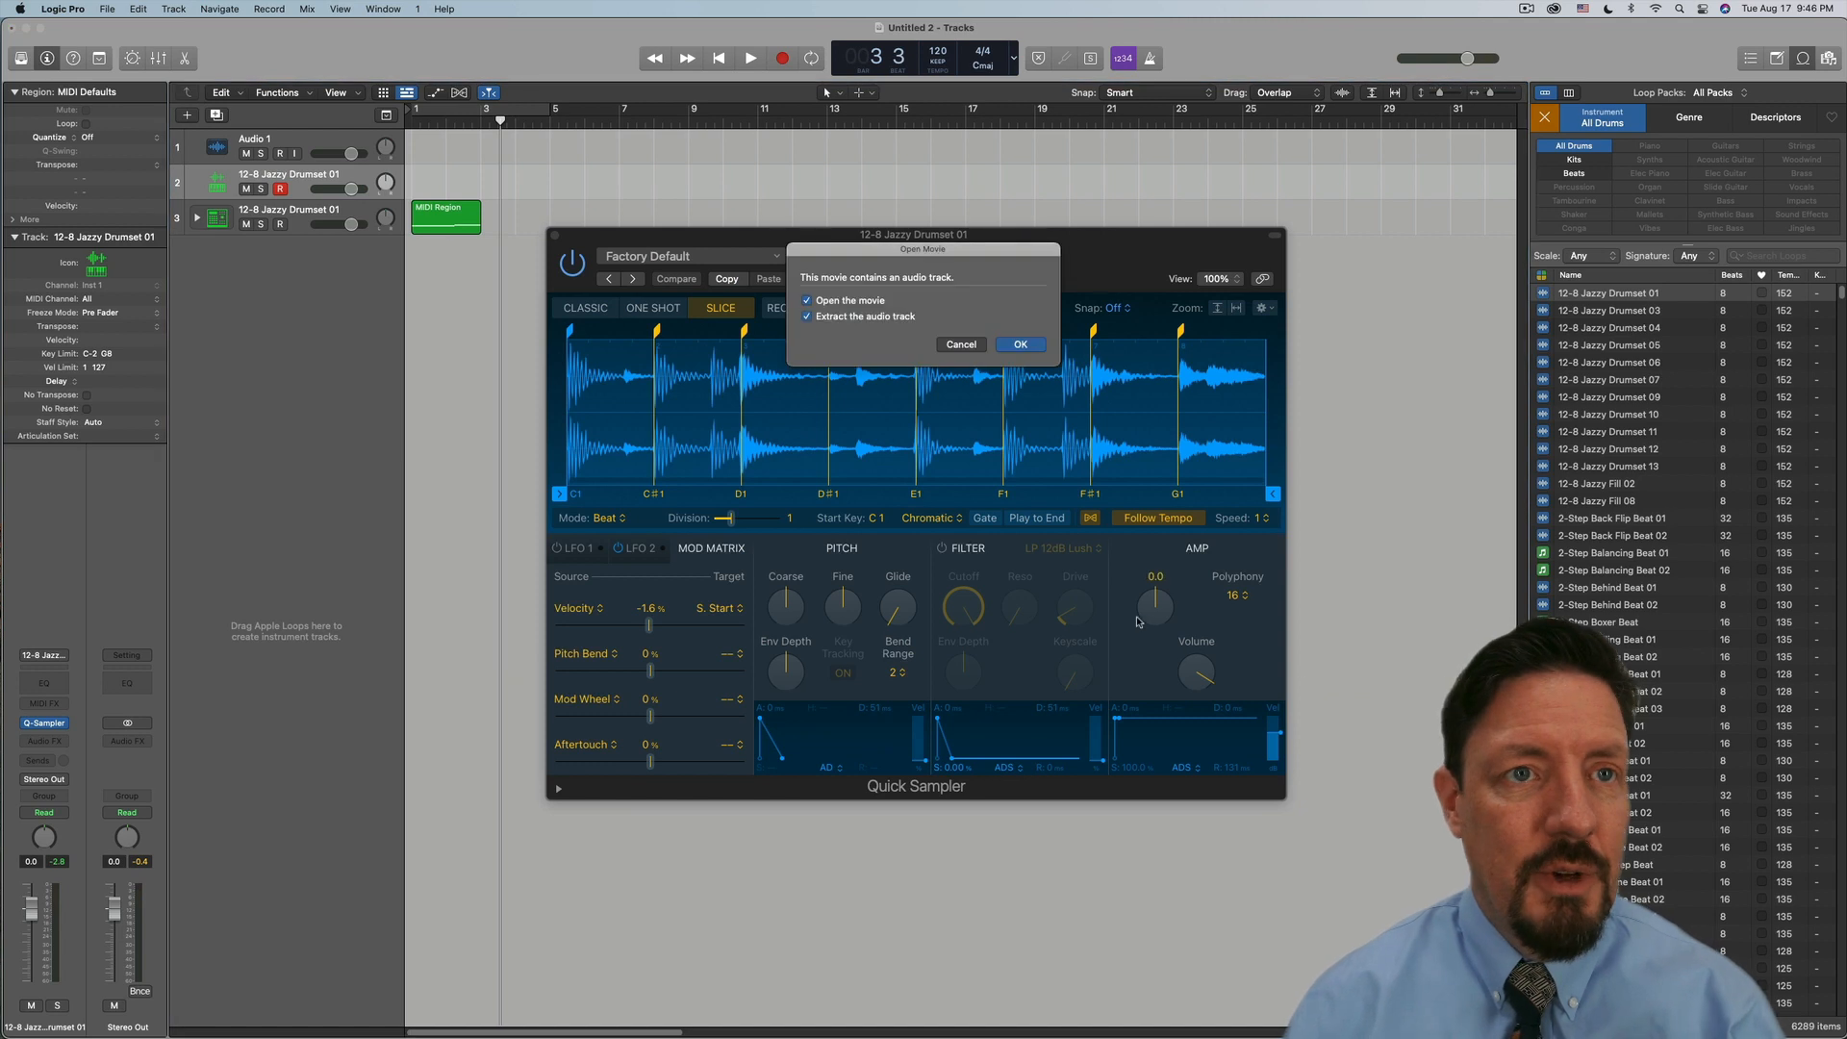
click(1020, 343)
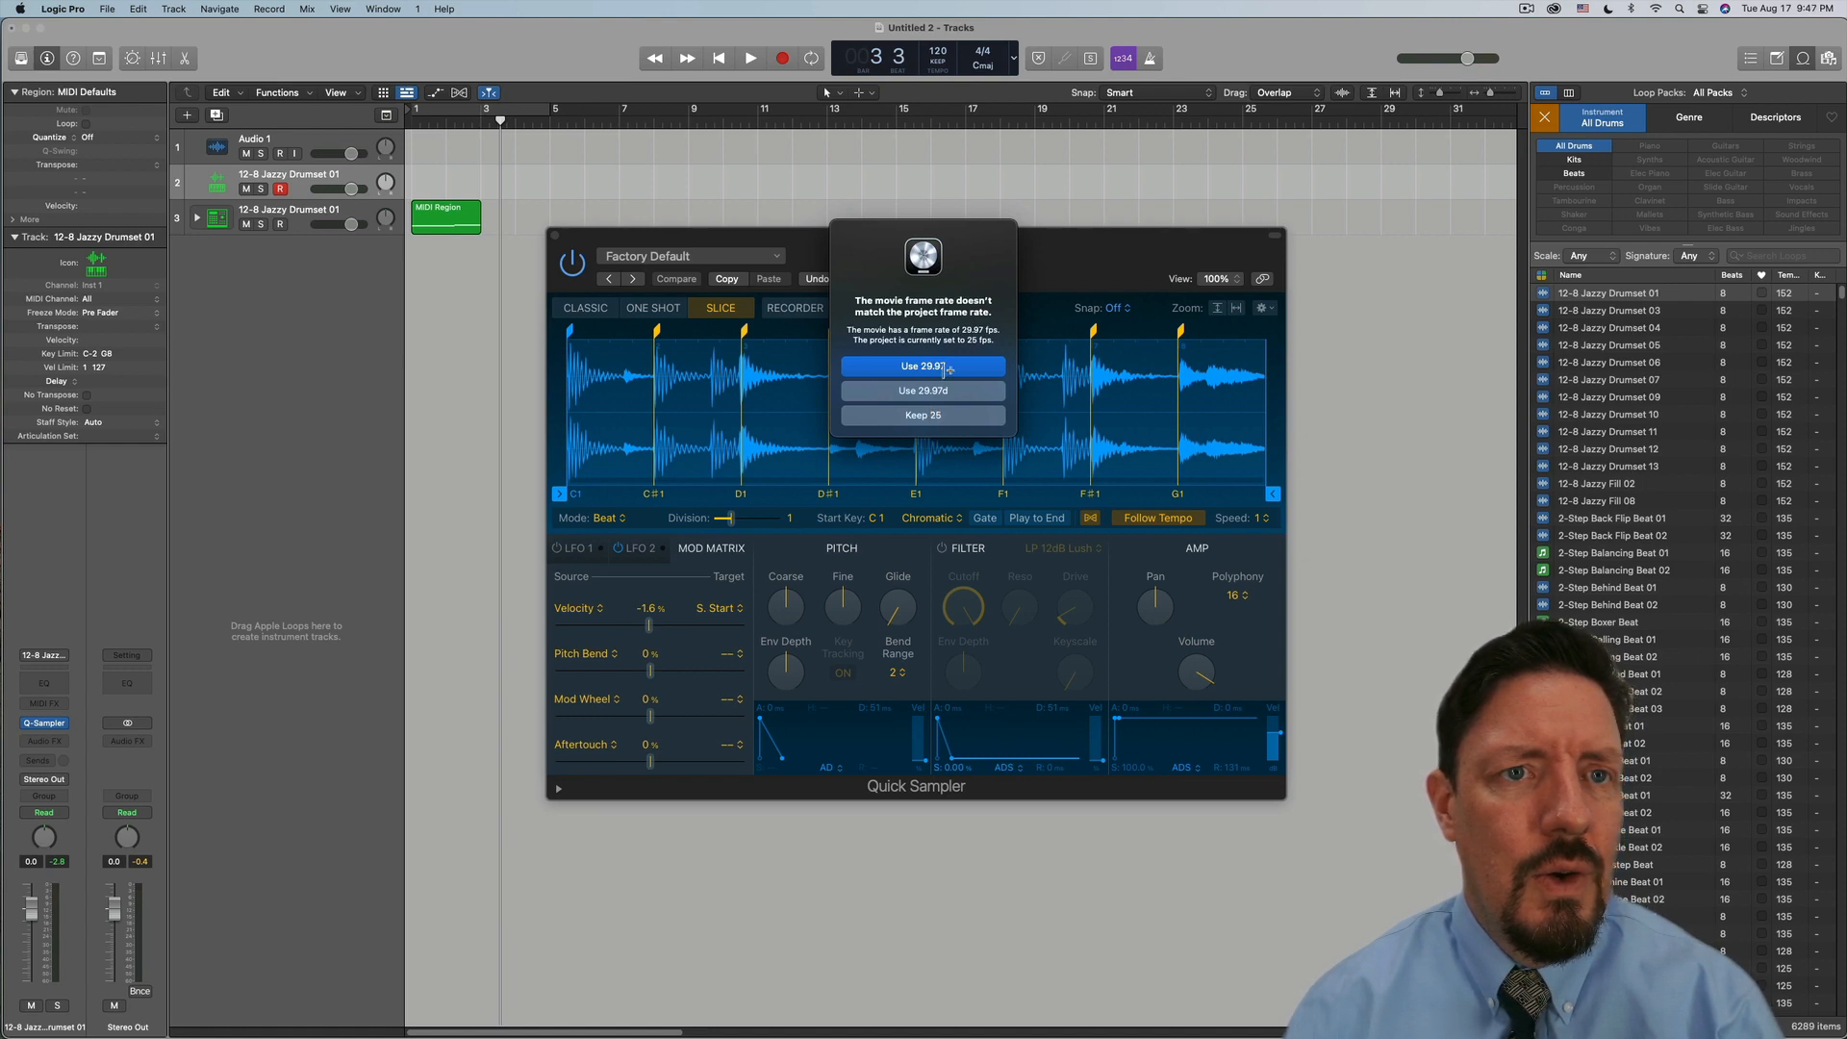
click(945, 369)
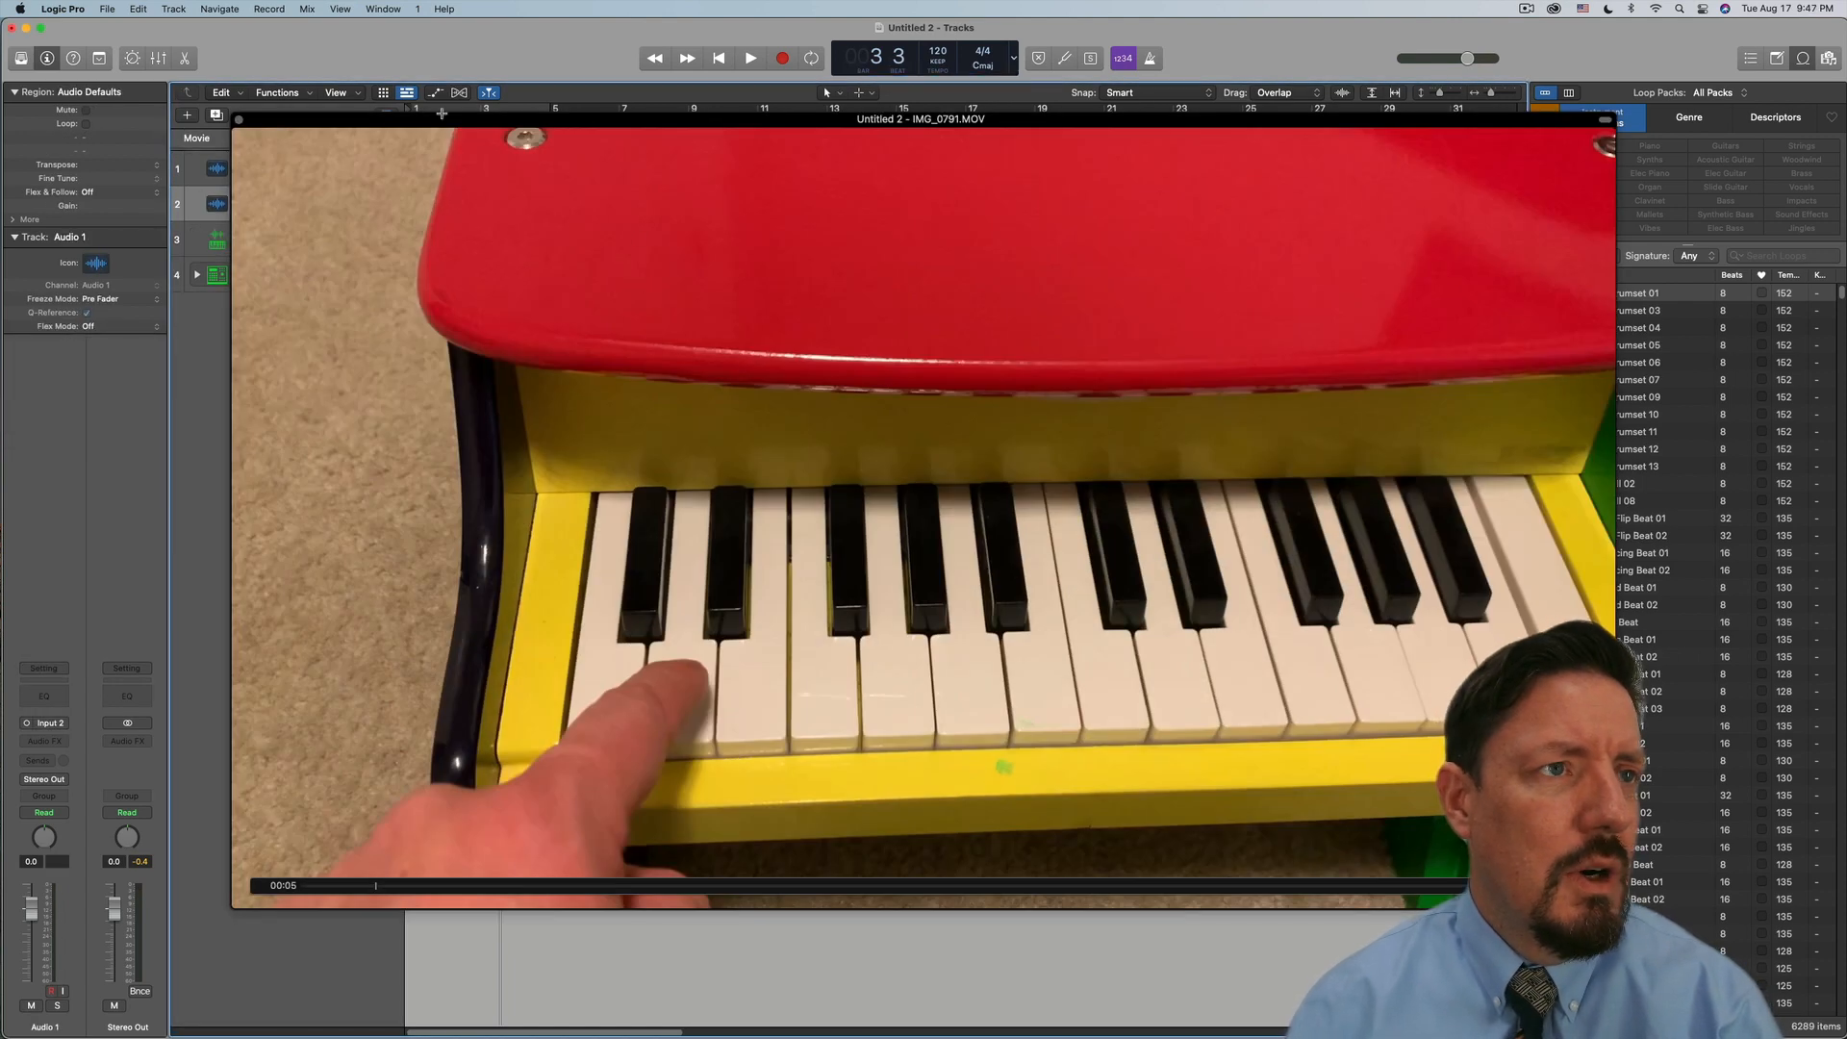
click(238, 119)
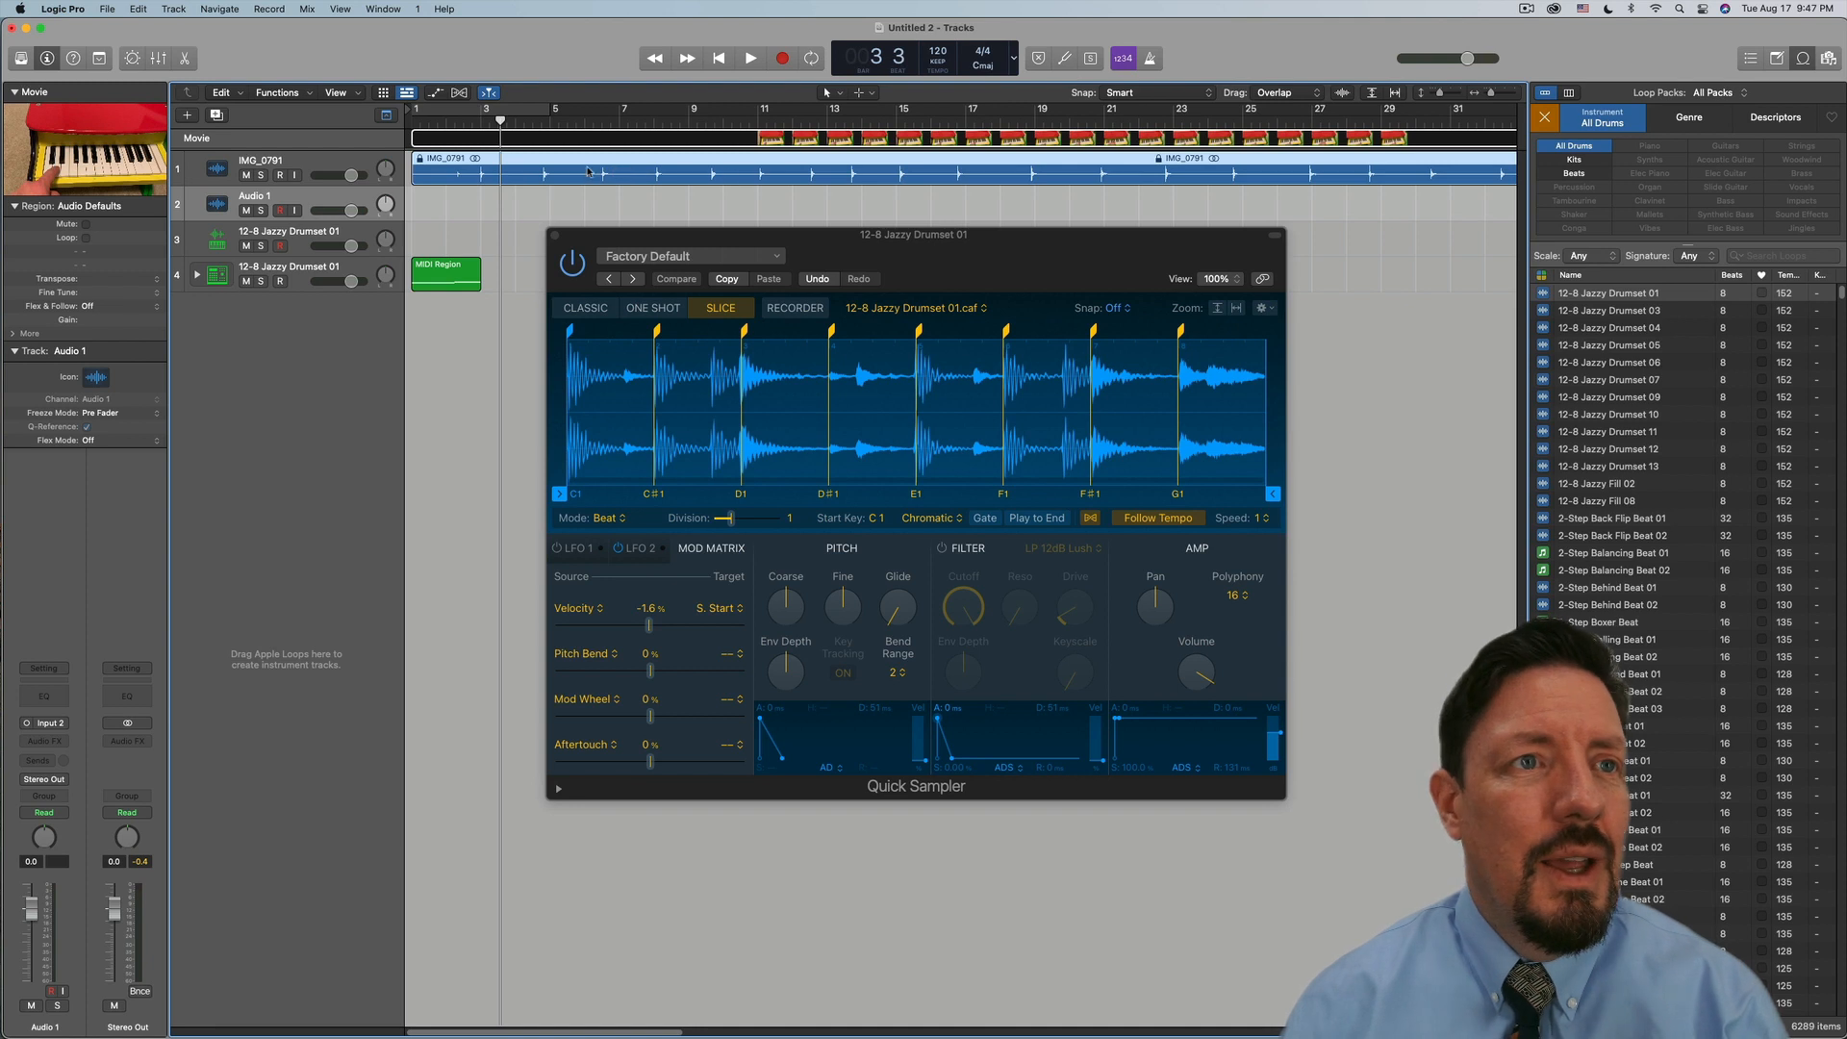
Delete the beginning of the IMG_0791 audio region from bar 1 to bar 4 beat 4, and move the playhead to bar 2 beat 2
click(586, 197)
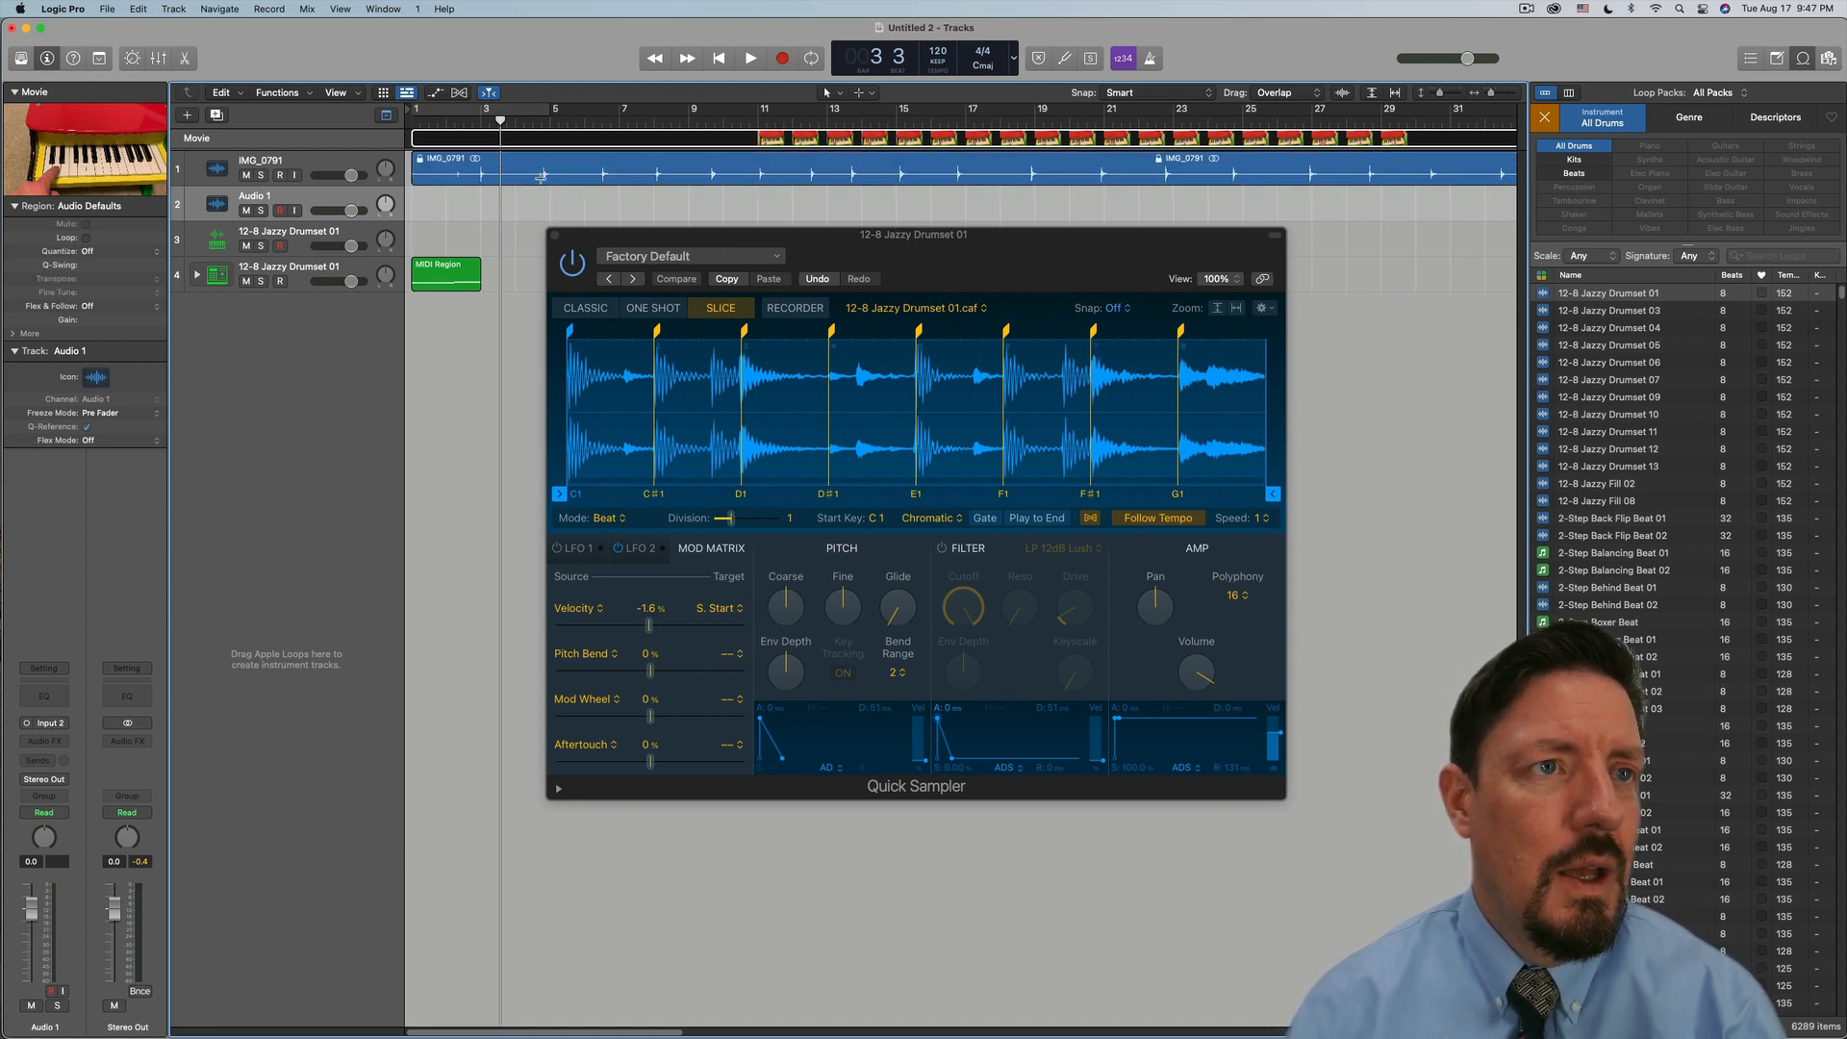
drag(542, 179, 409, 177)
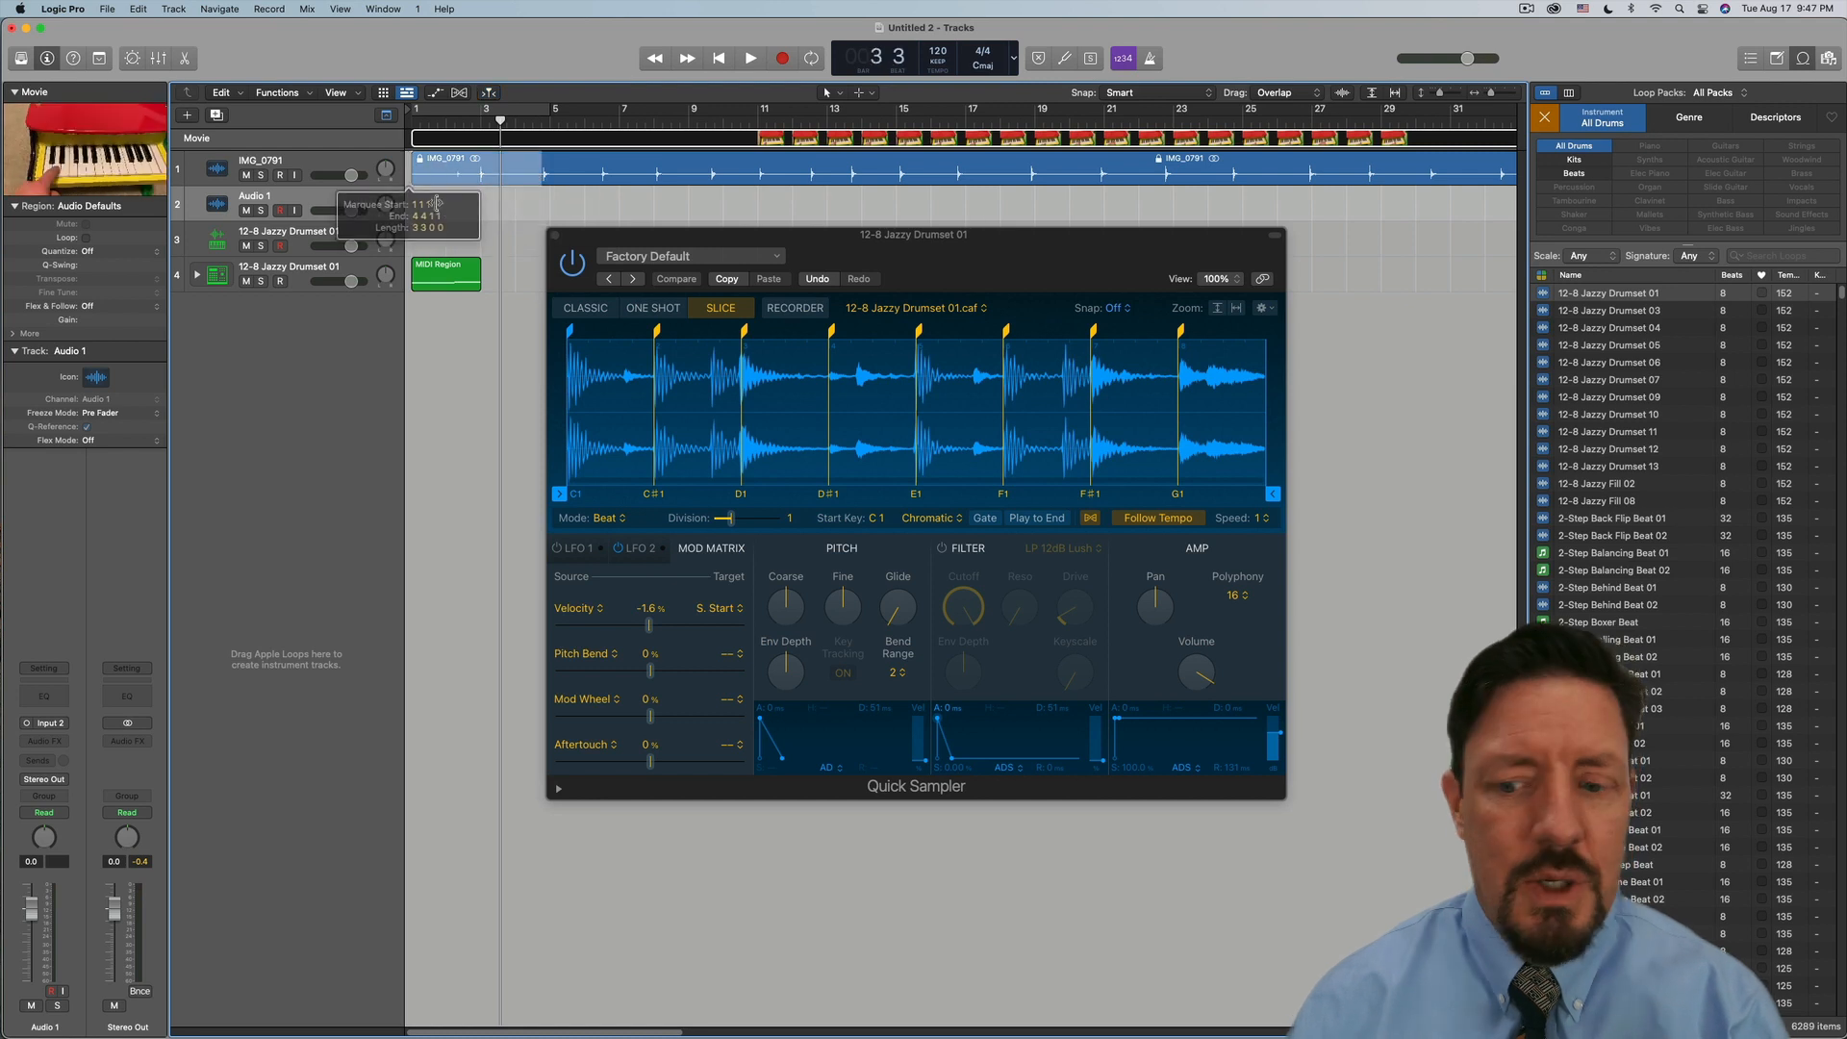
key(Delete)
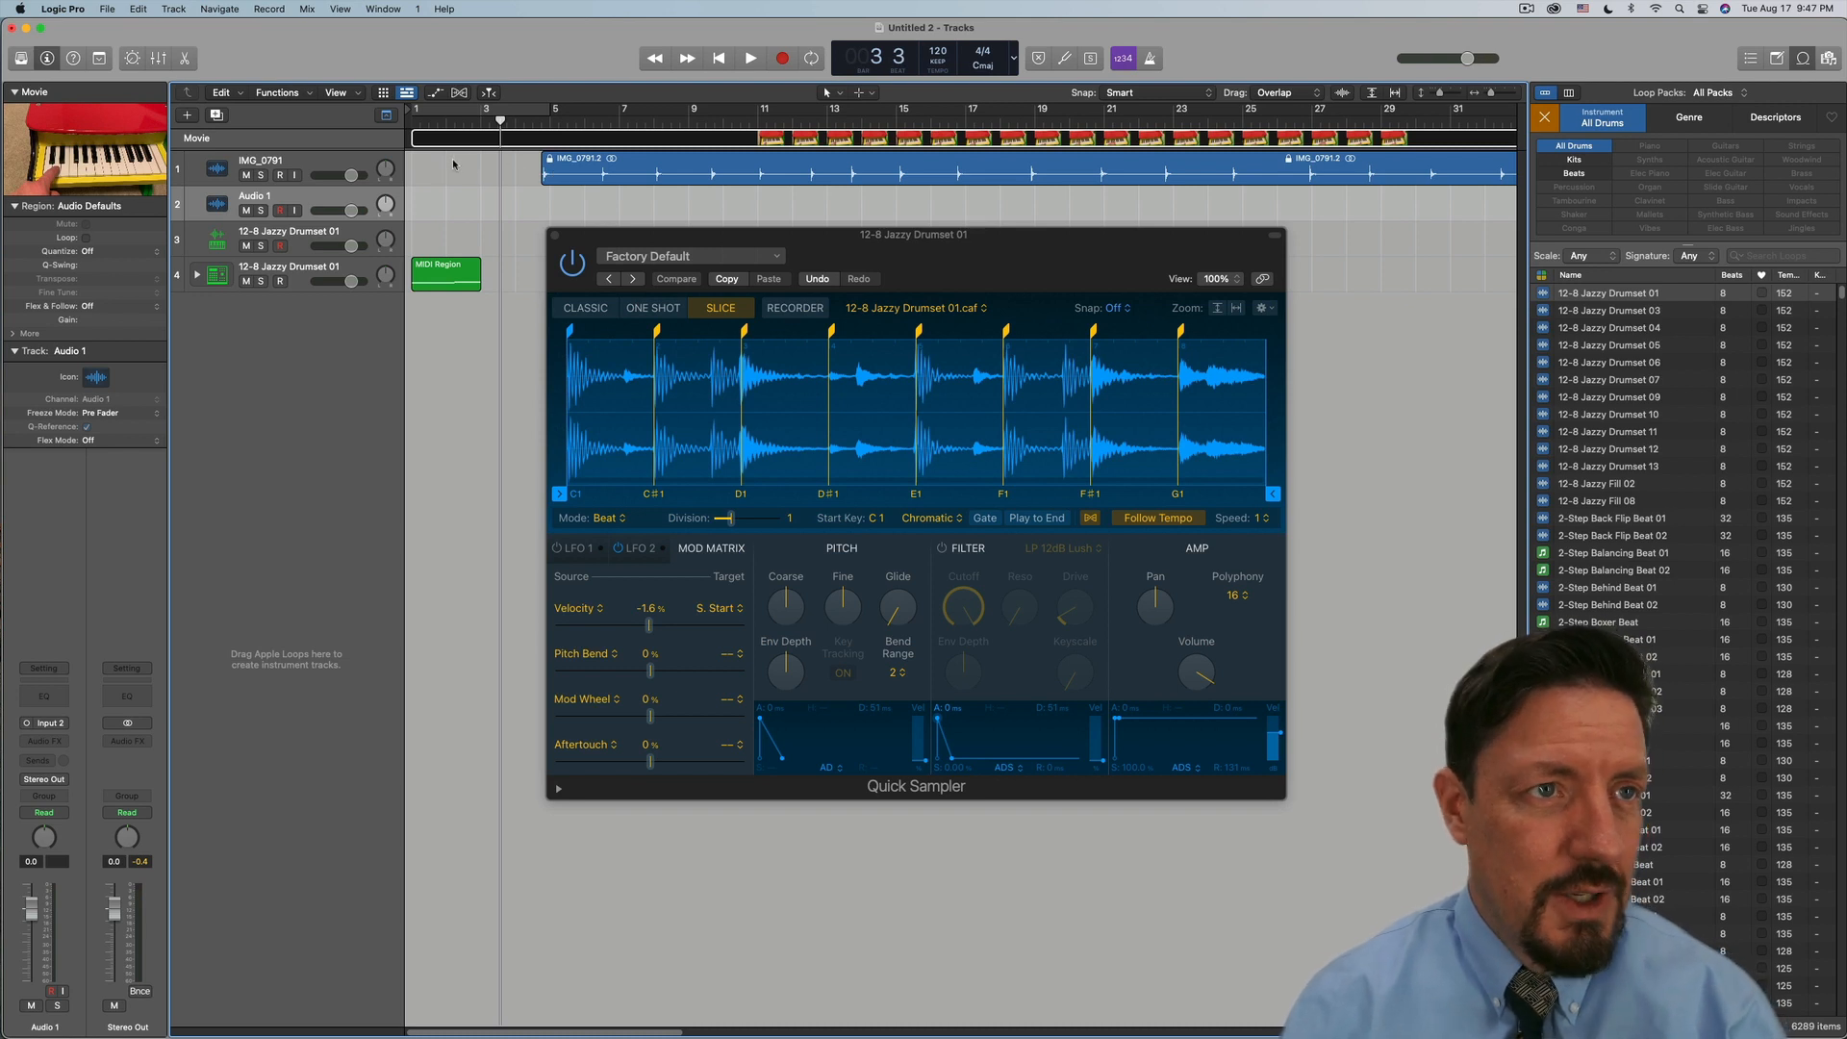
drag(500, 122, 455, 123)
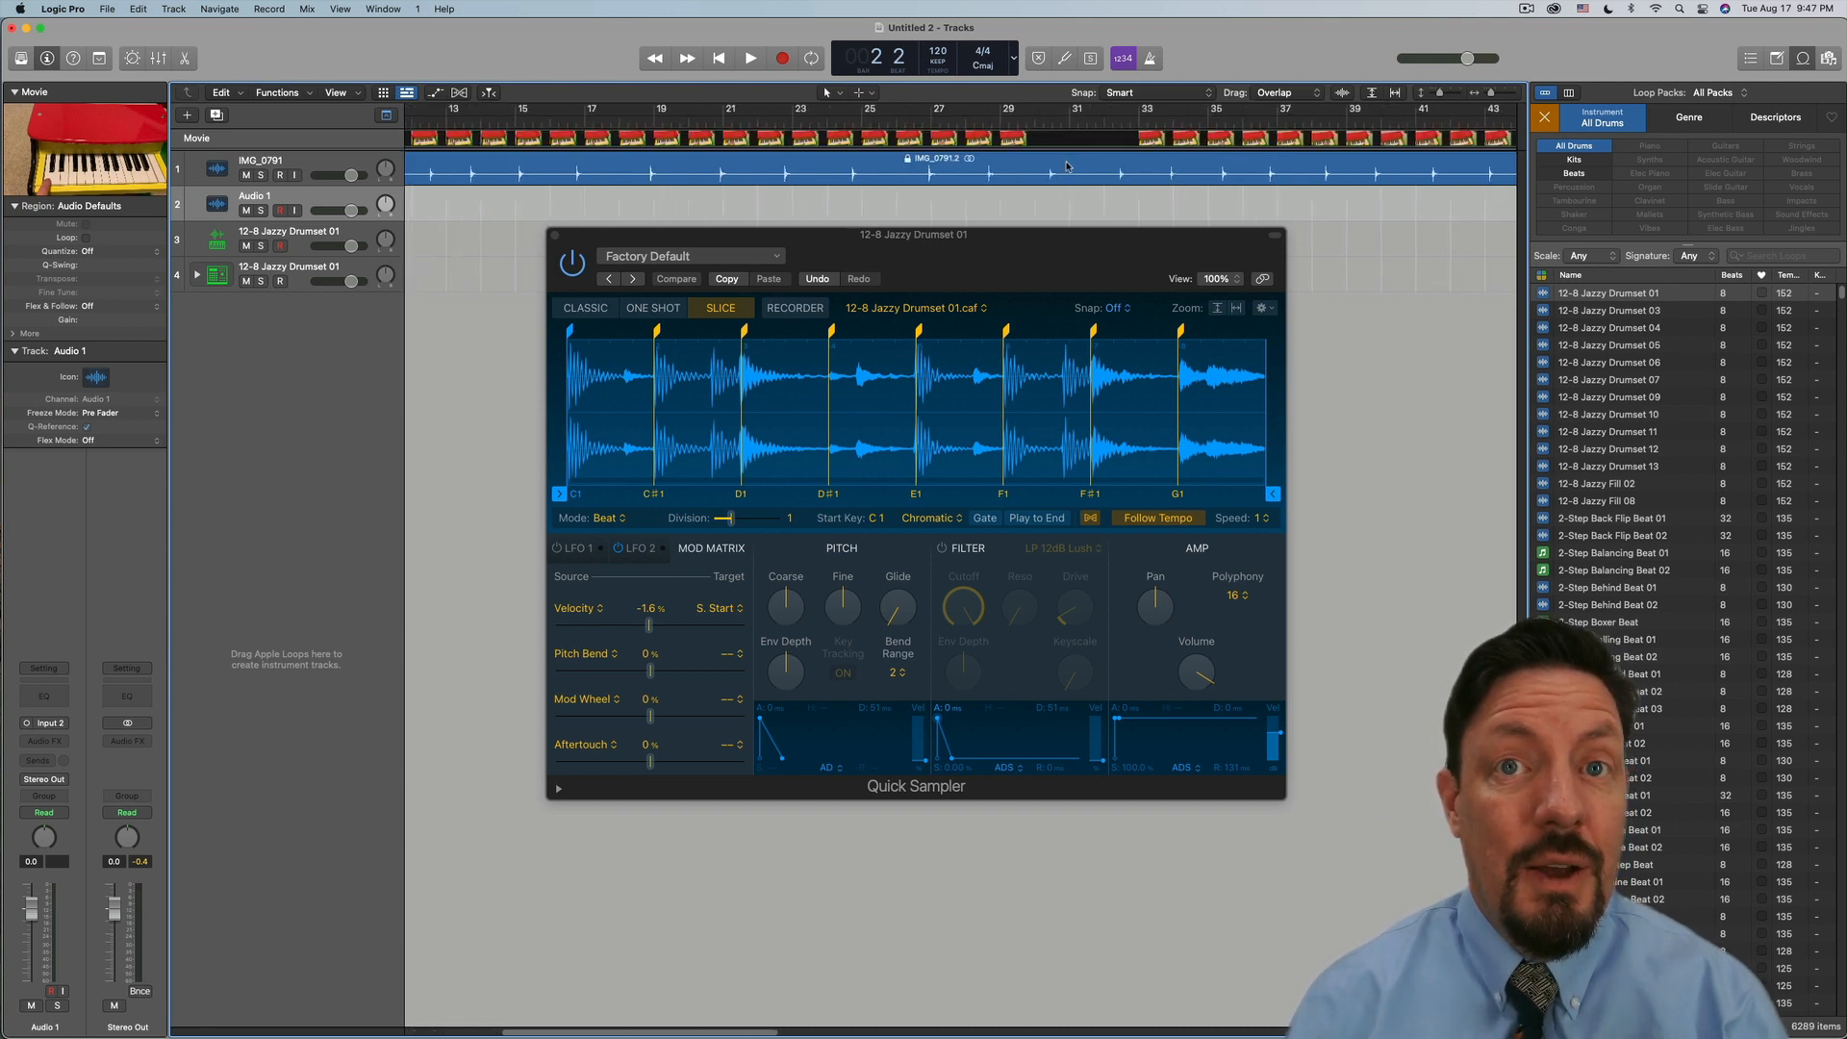
Create a sliced Quick Sampler track from the trimmed IMG_0791.2 region and replace the drum loop's Quick Sampler window with the new one
click(651, 161)
drag(651, 161, 274, 348)
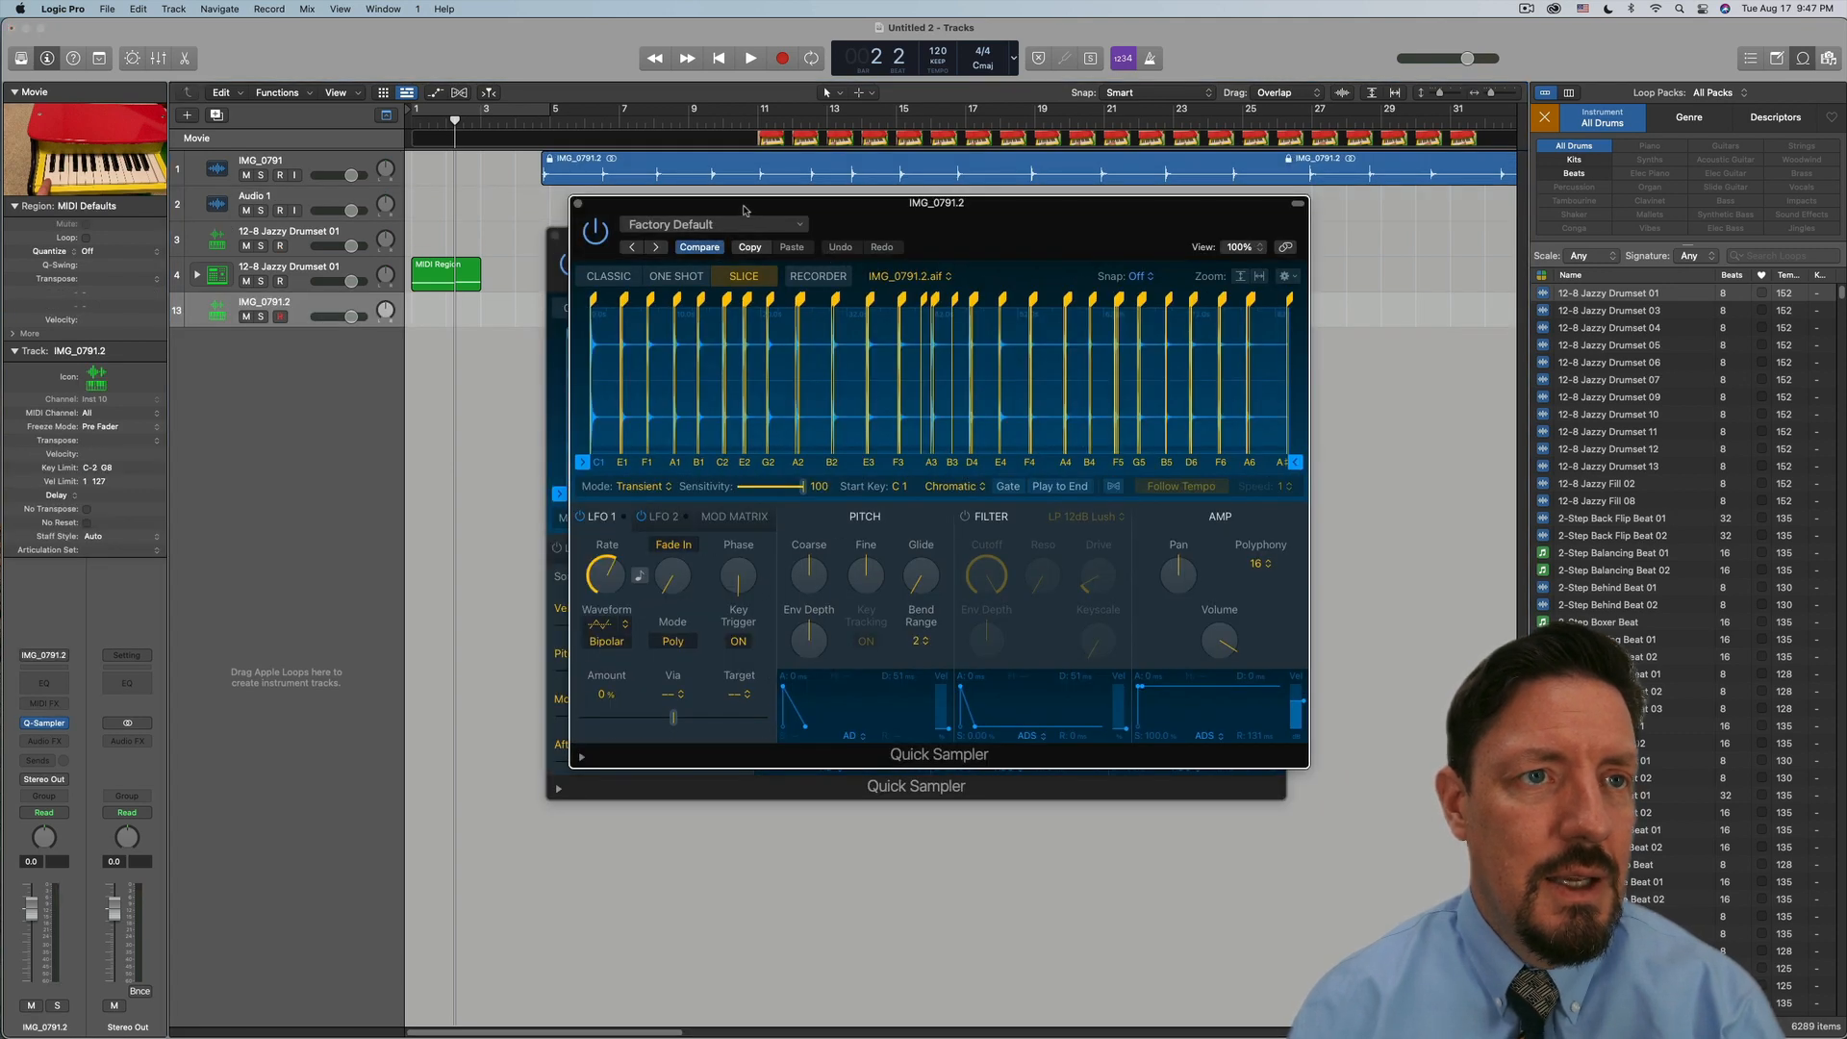
drag(743, 207, 732, 358)
click(555, 235)
click(555, 235)
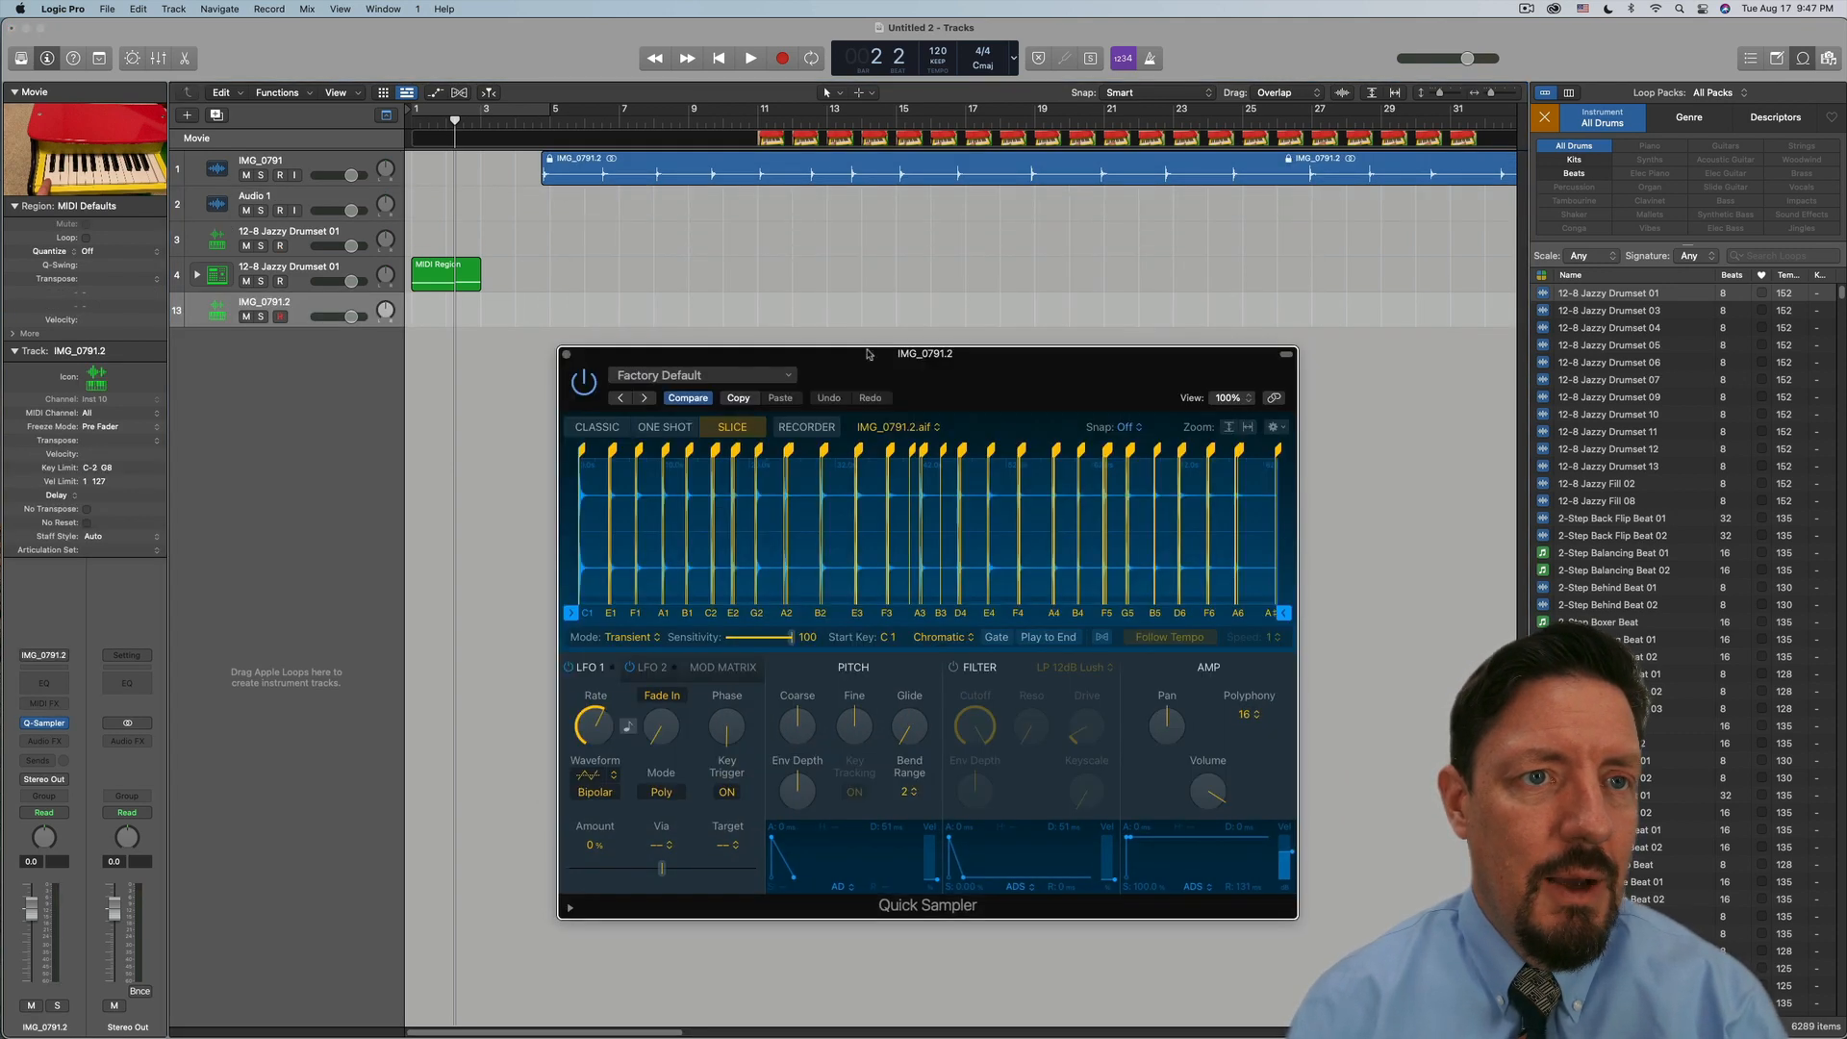
drag(871, 358, 857, 252)
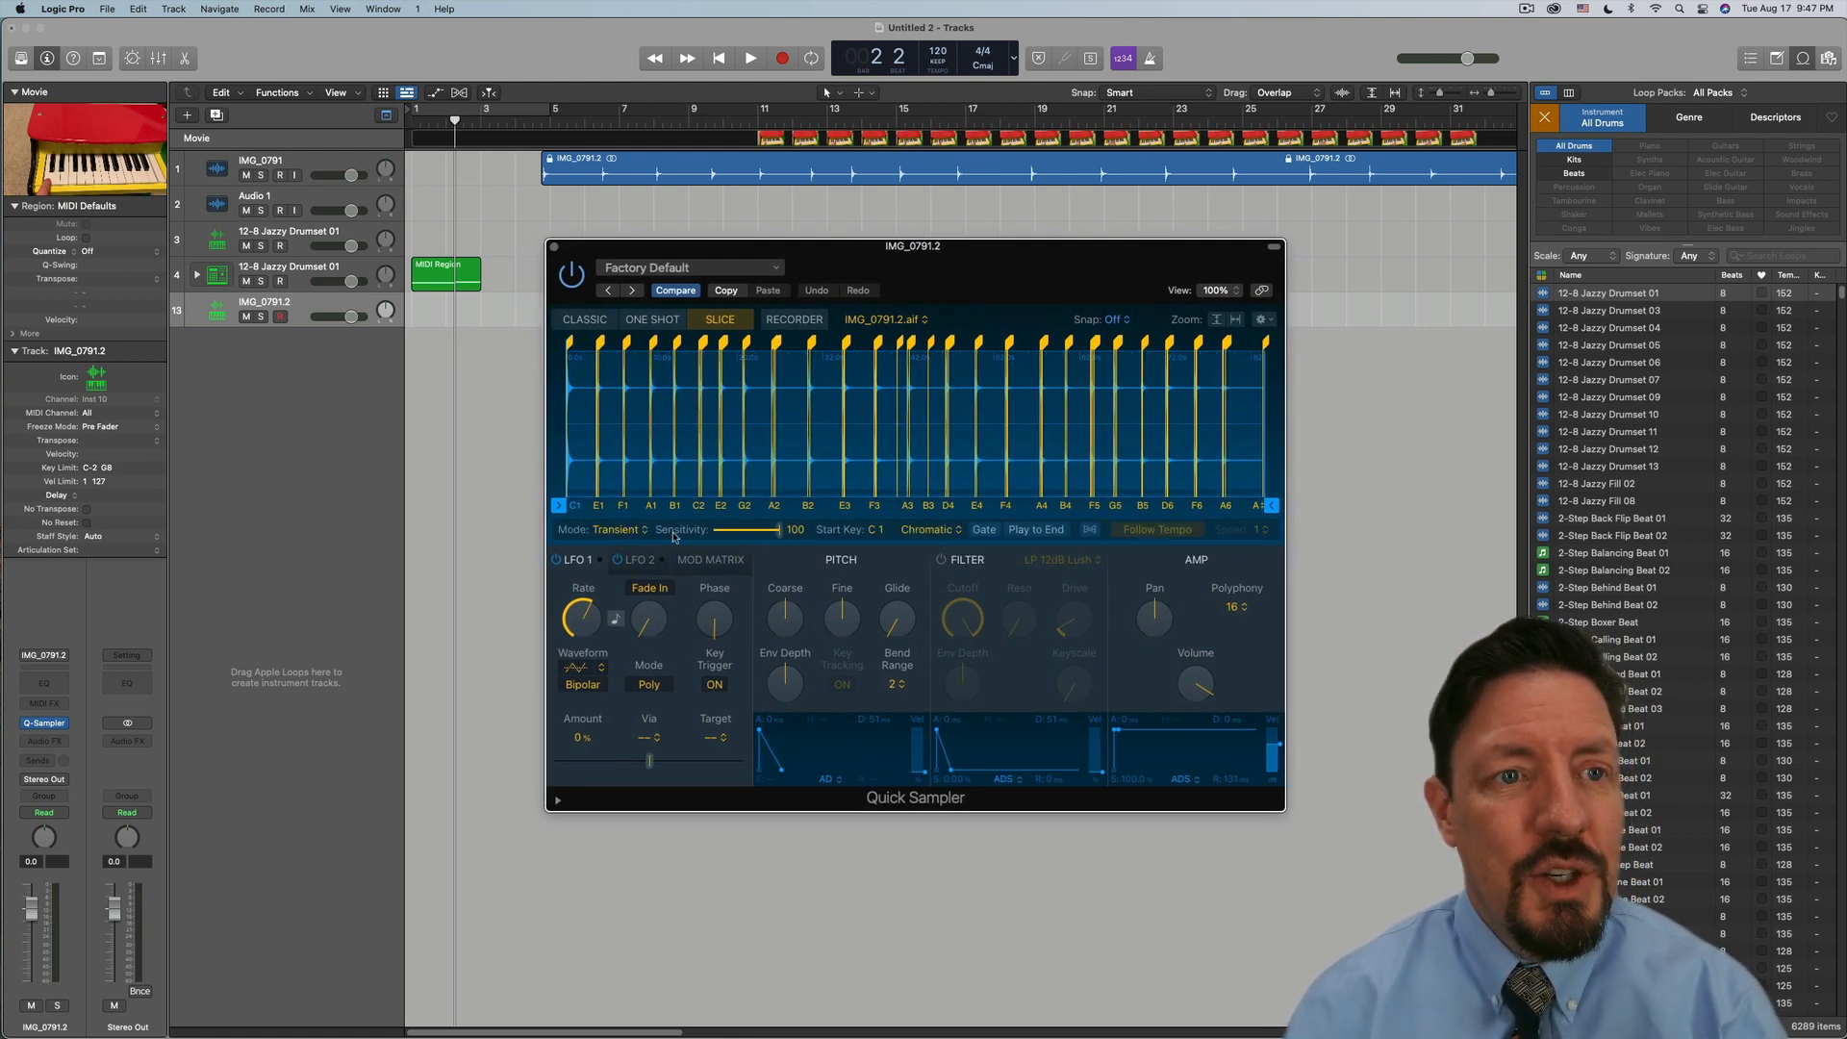
Lower the transient sensitivity to 35 and clear the extra slice at the beginning by moving the sample start inward and back to 0 s
drag(779, 531, 736, 533)
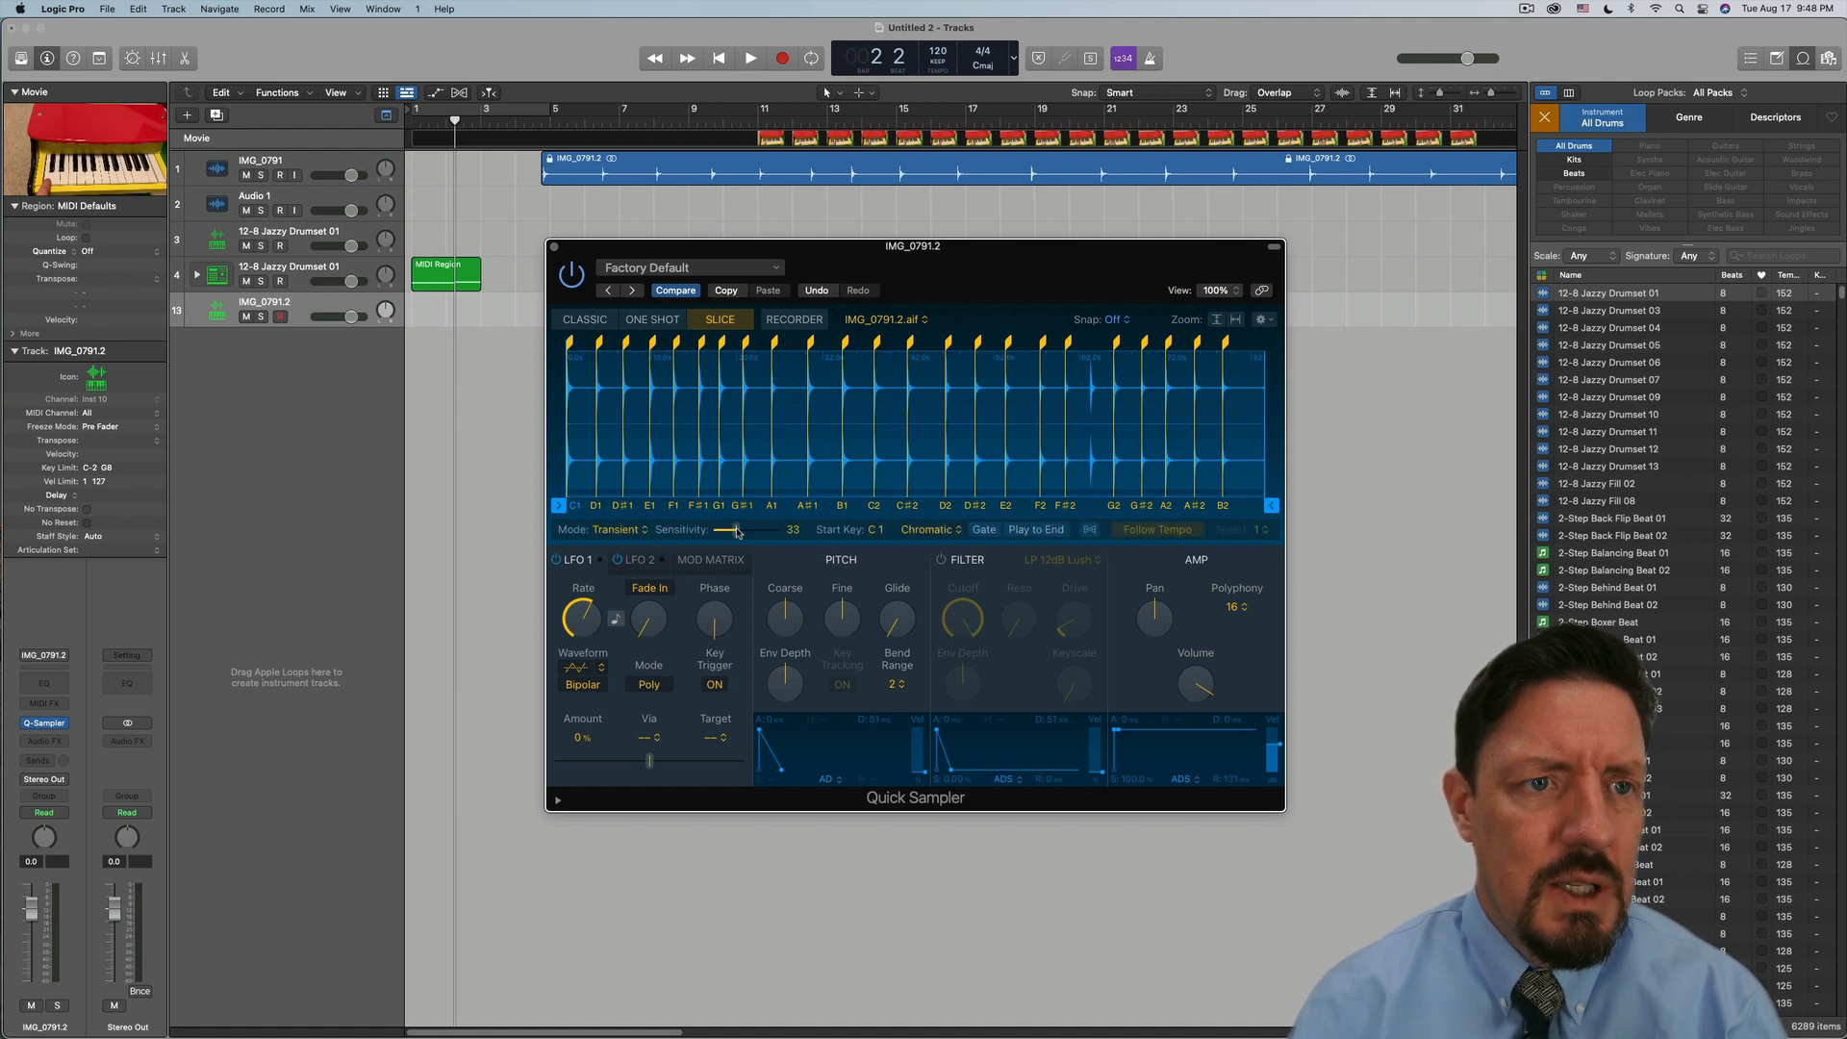
drag(735, 531, 738, 532)
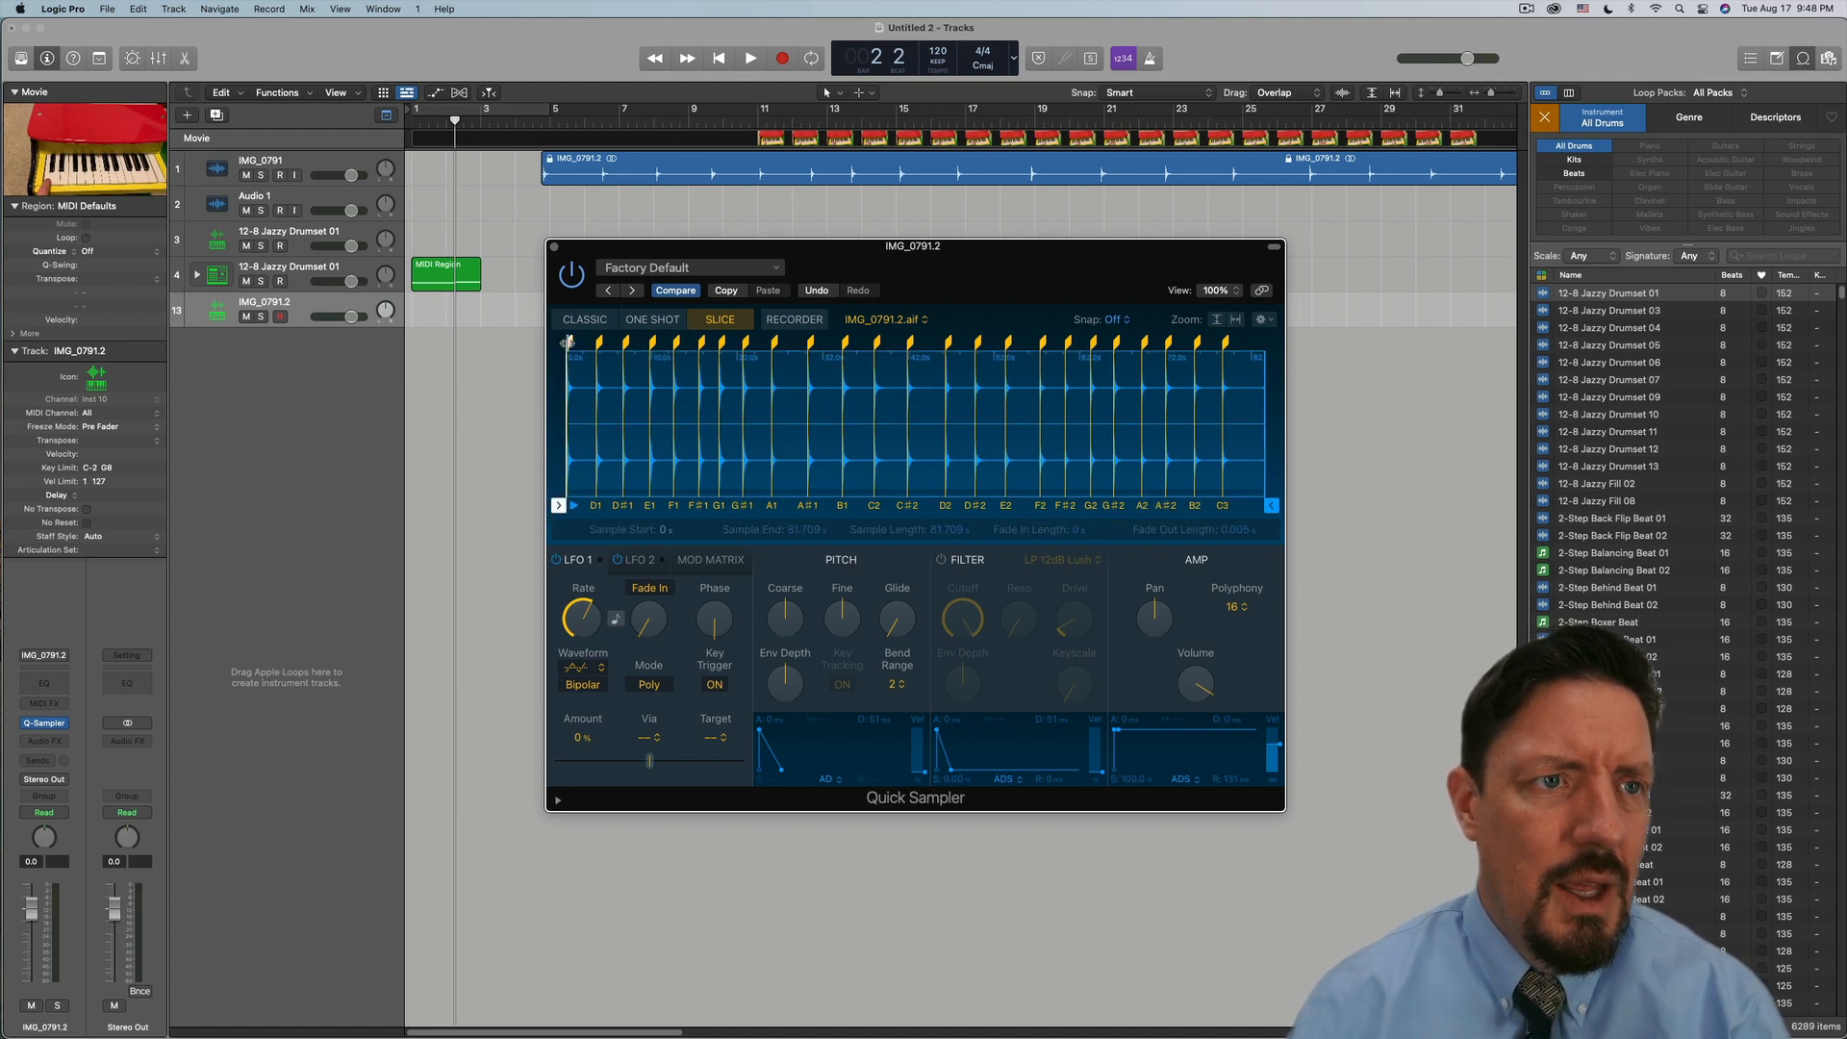
click(569, 341)
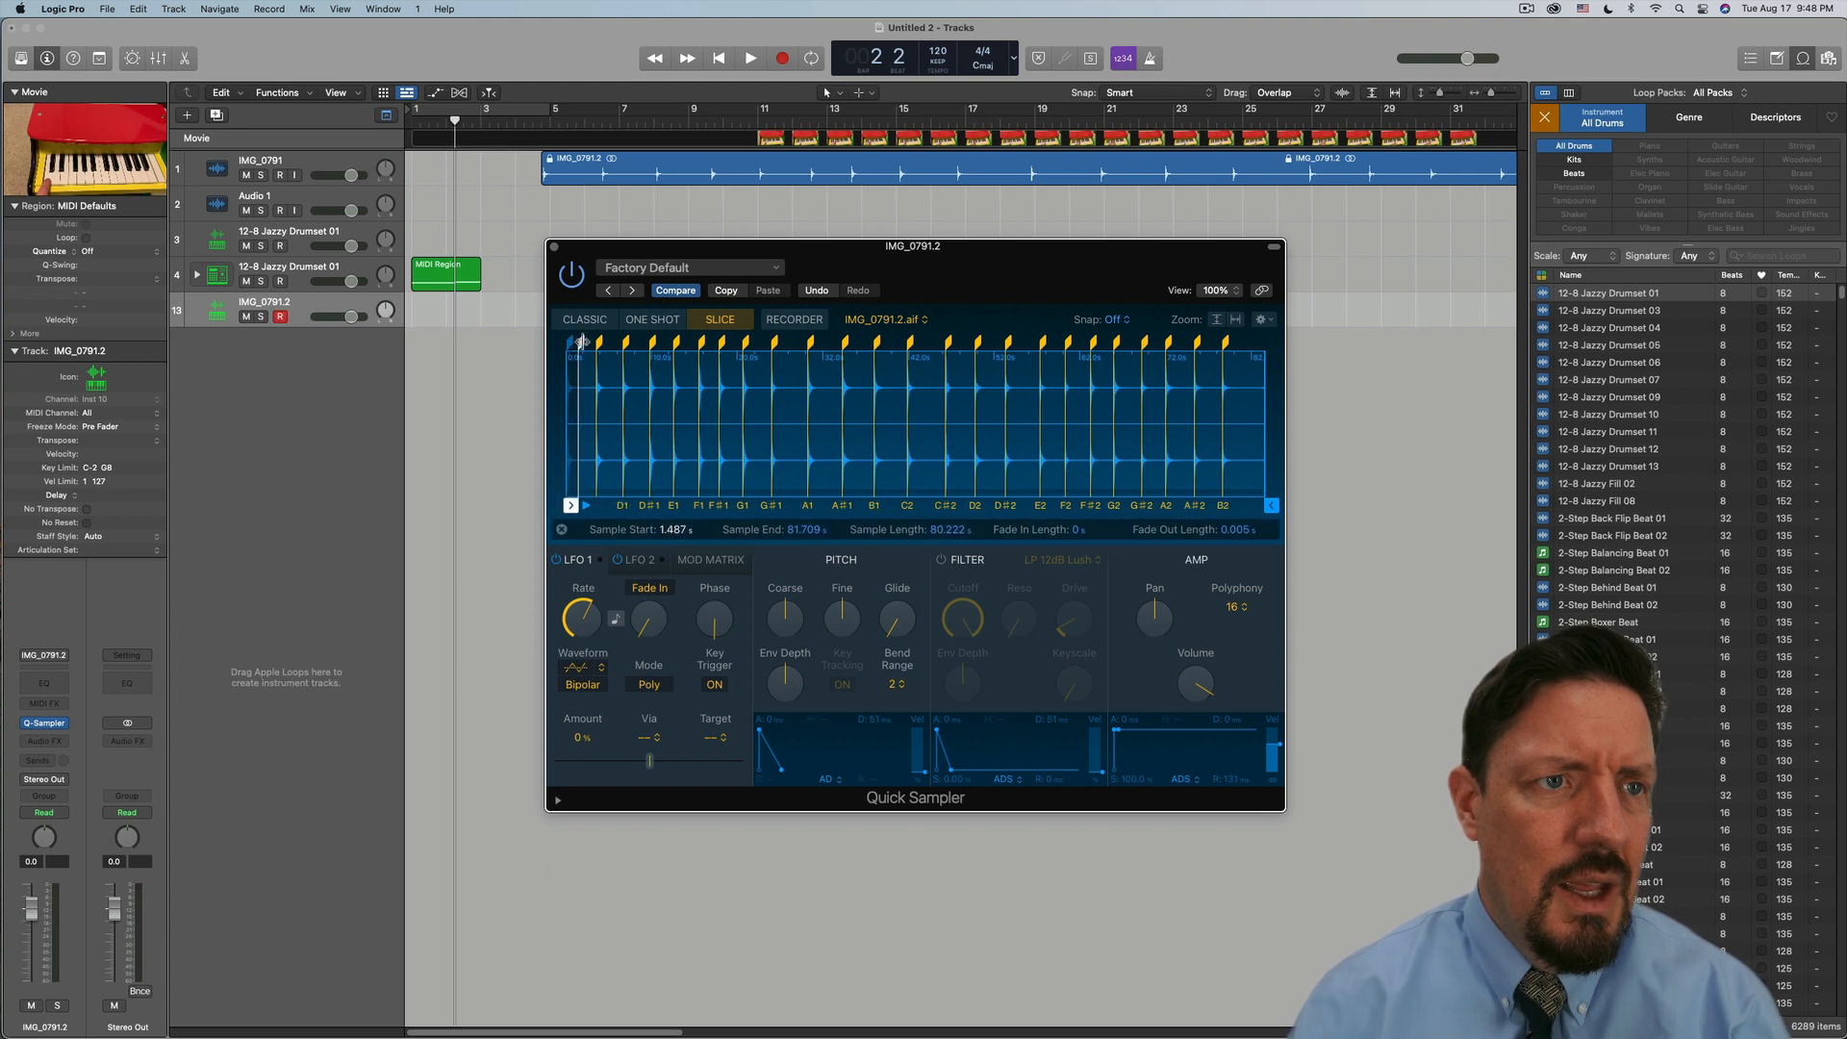
drag(570, 342, 567, 341)
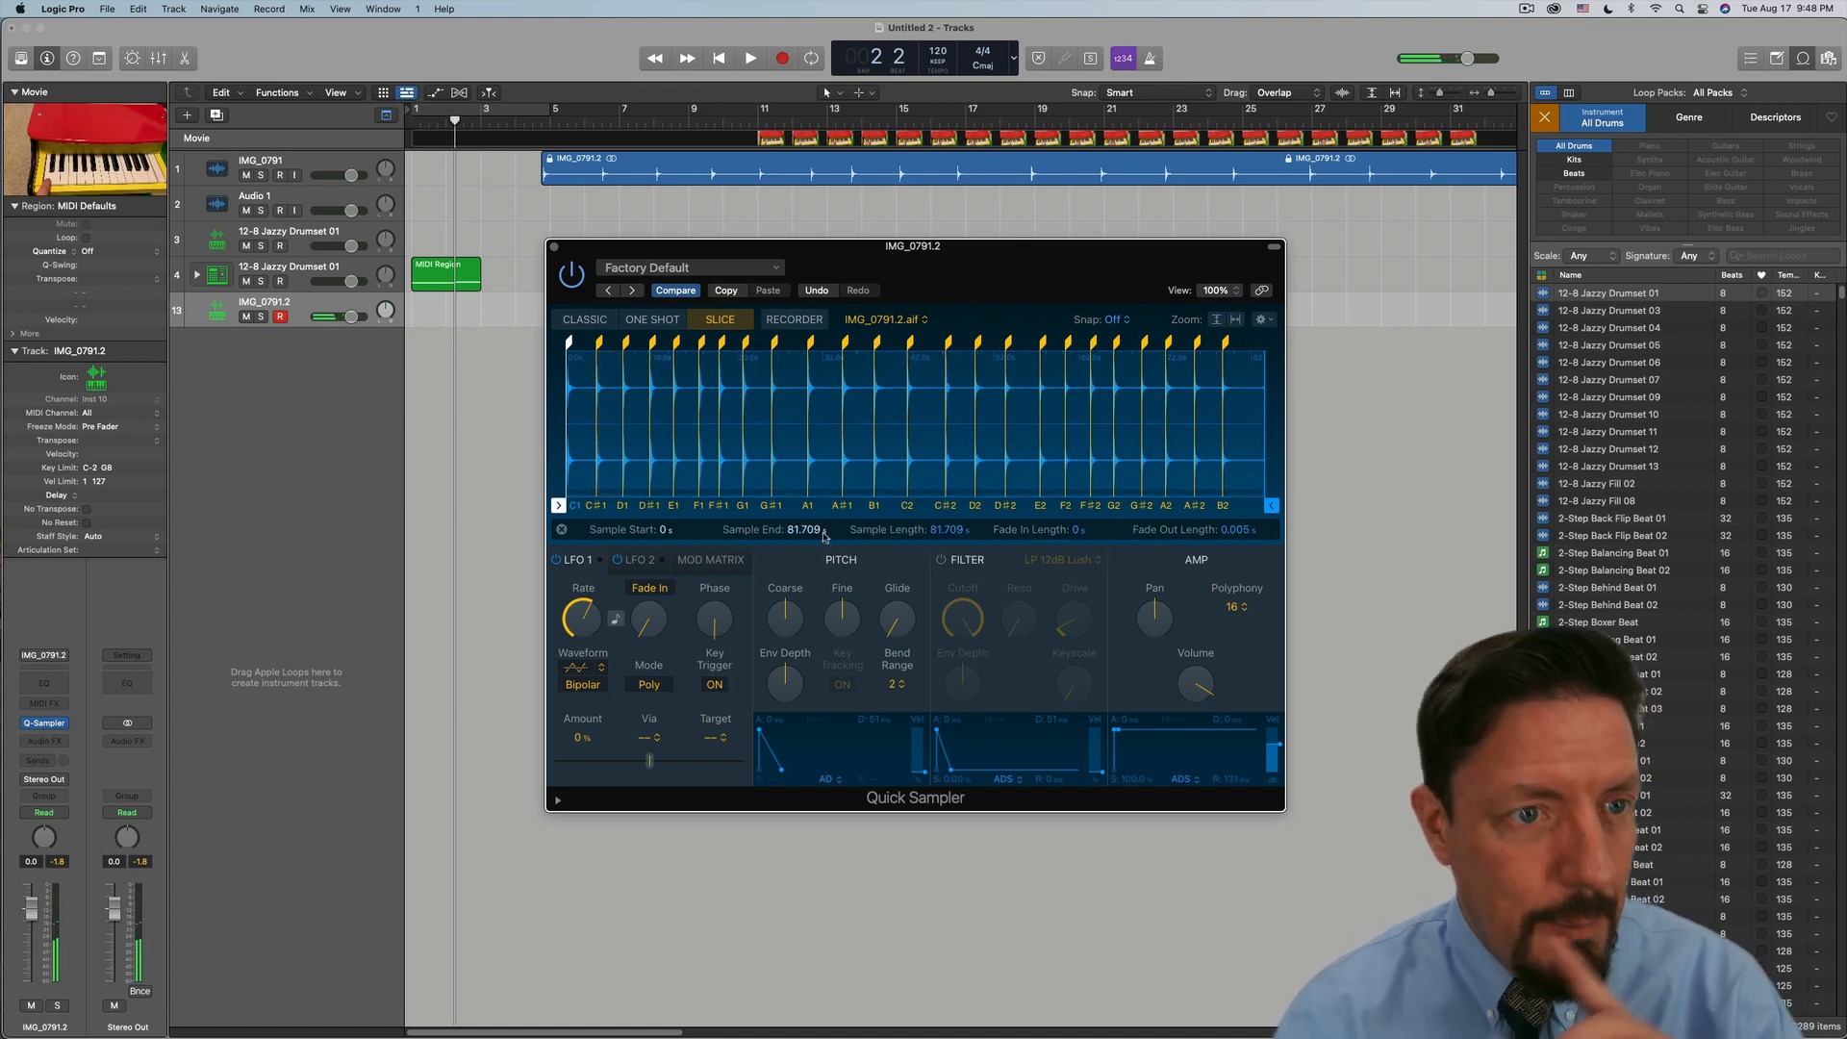
click(561, 530)
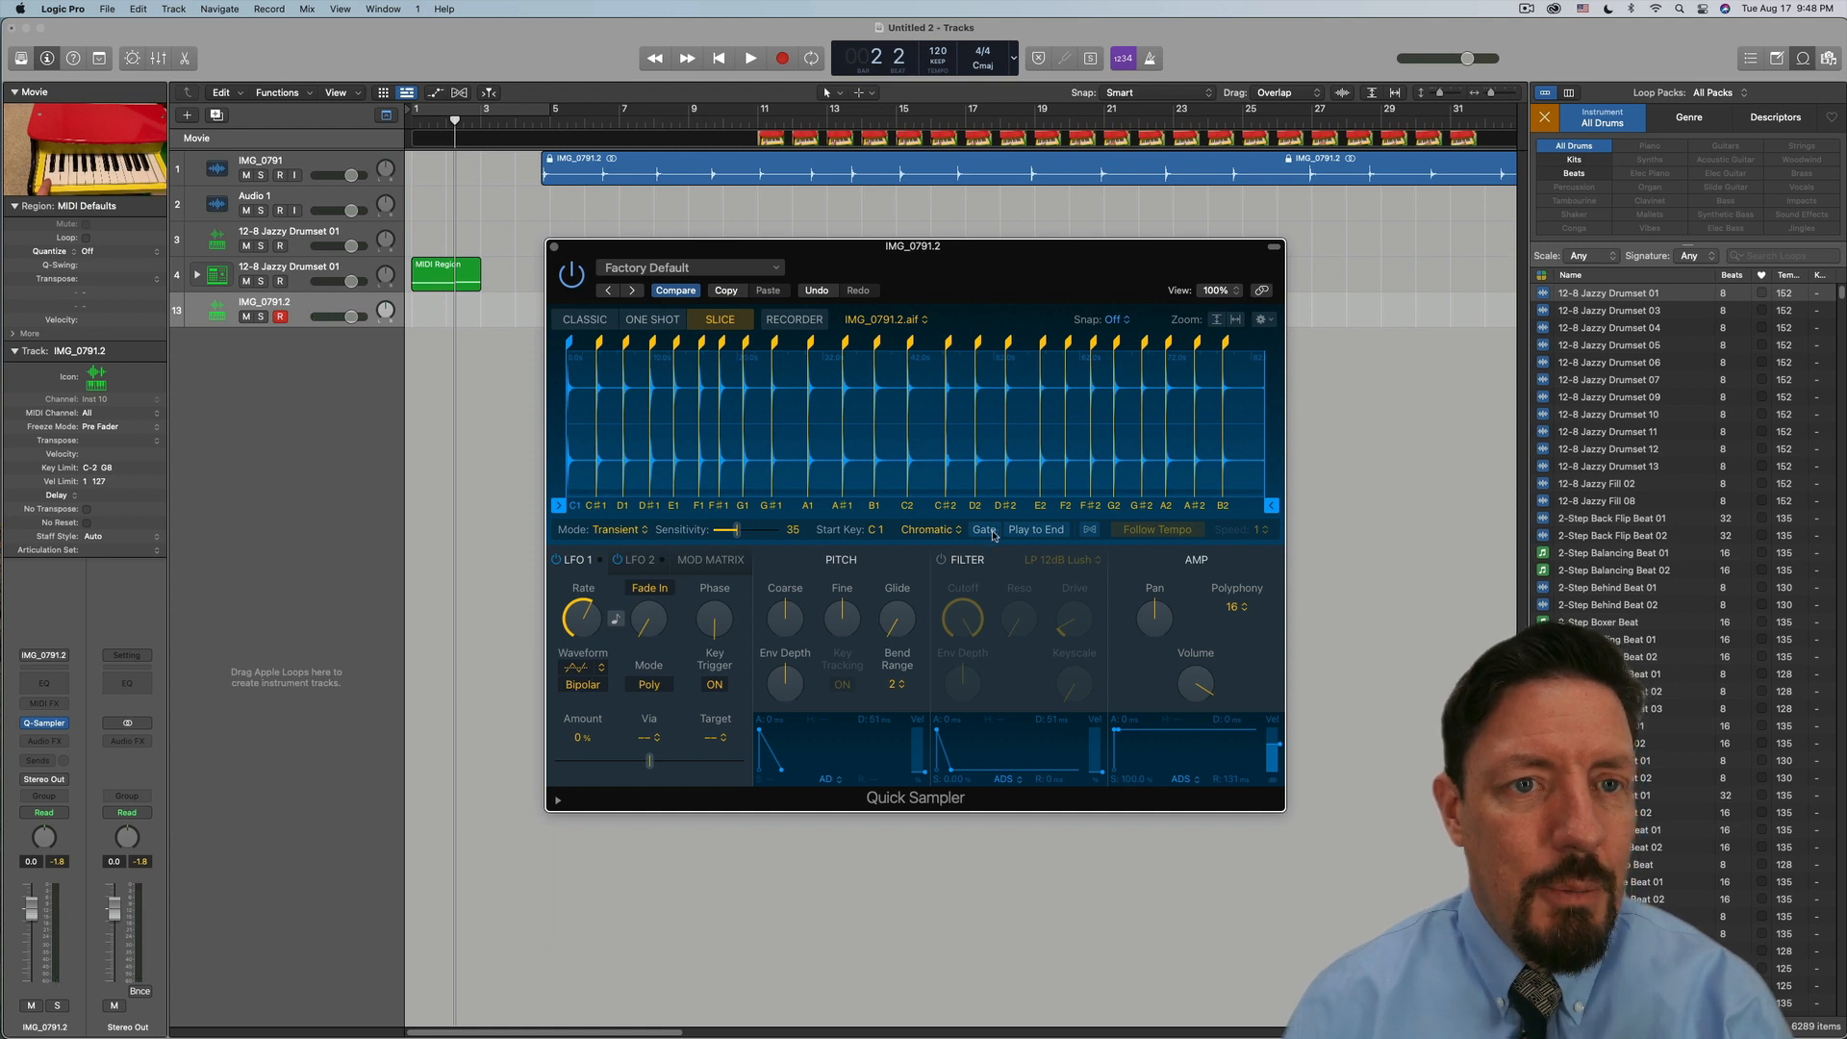
Enable Gate and Flex for the piano slices in Quick Sampler
click(984, 530)
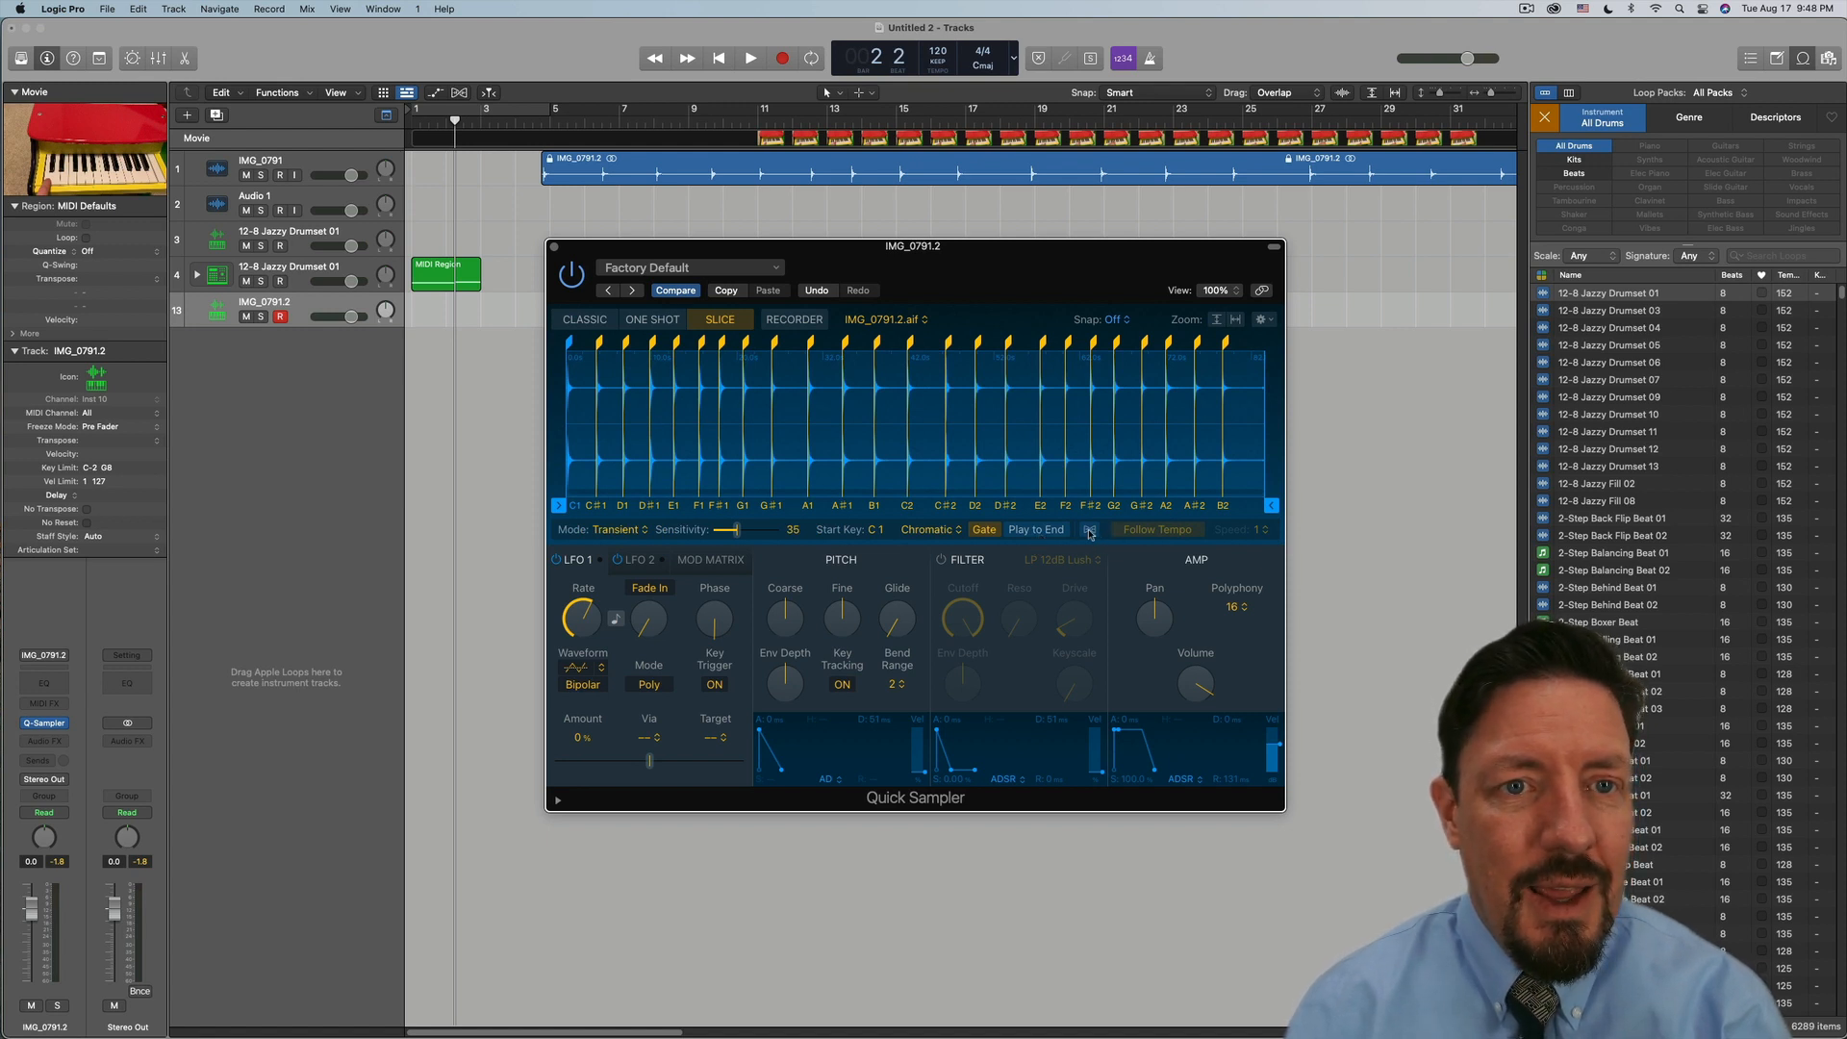
click(1090, 531)
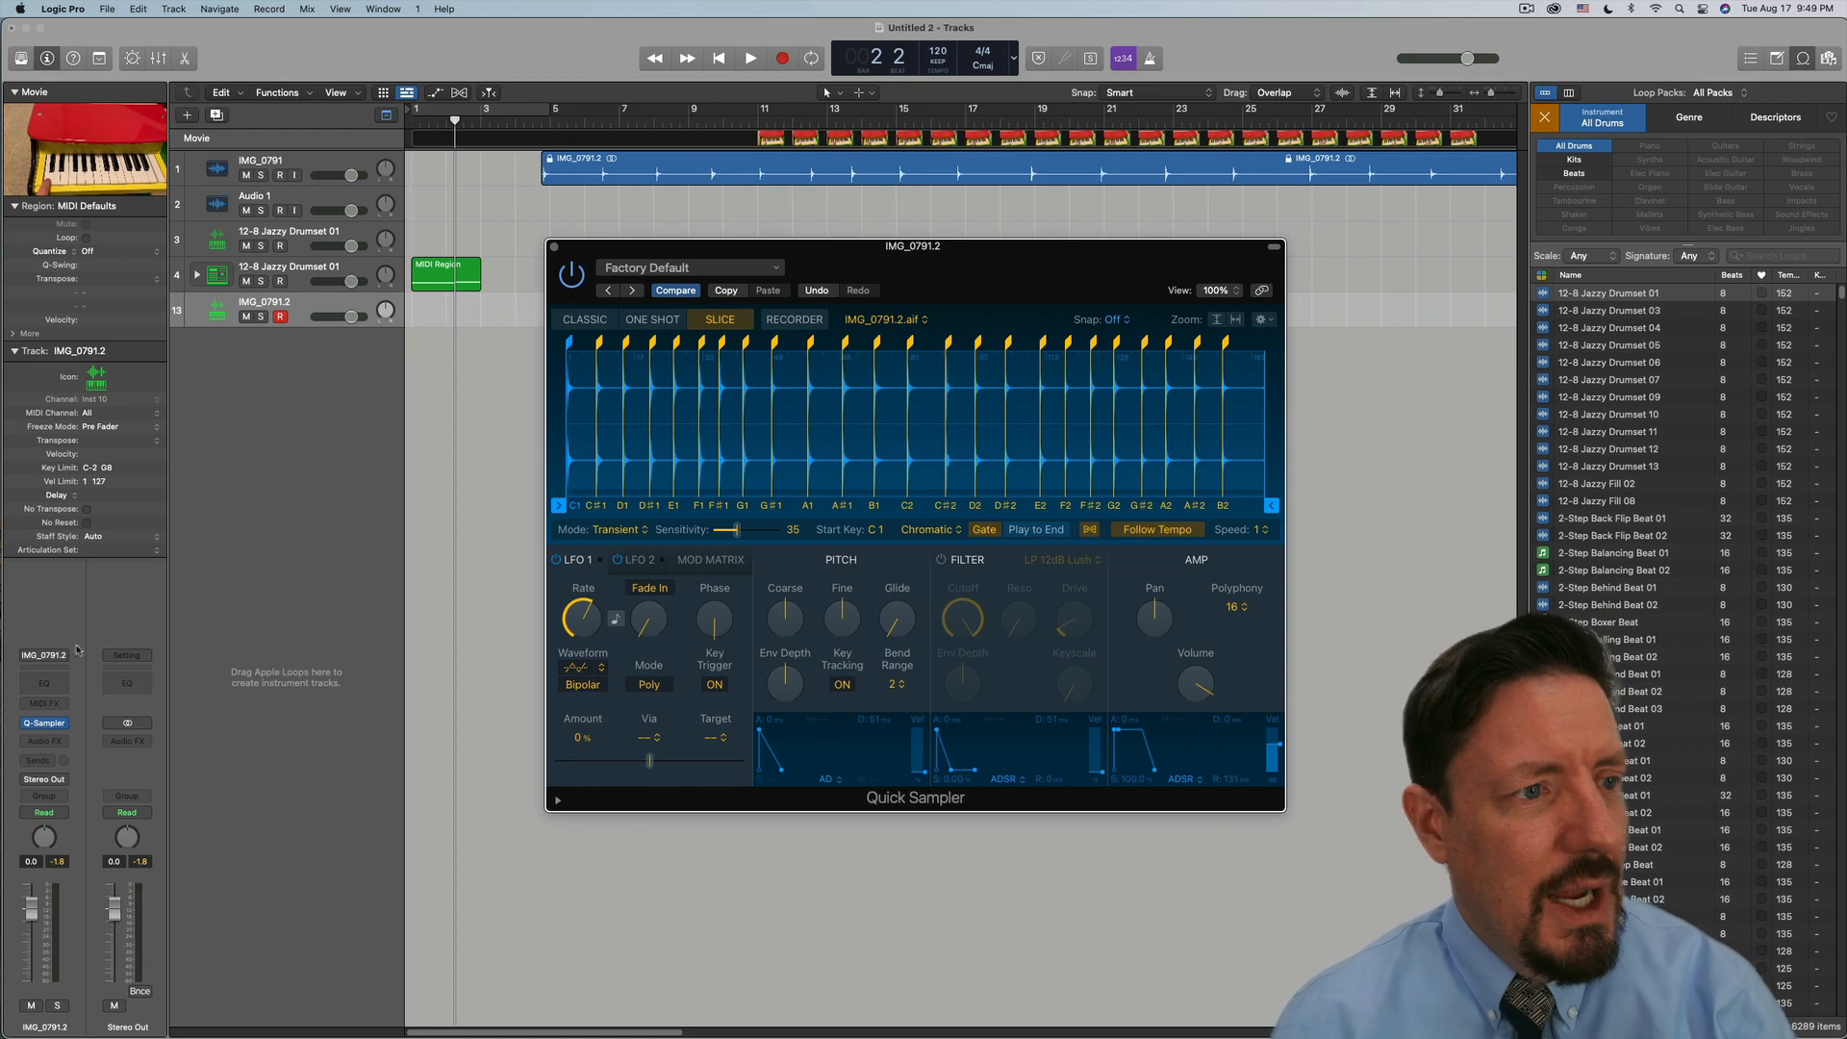
Add an Arpeggiator MIDI effect to the IMG_0791.2 track and place its window beside the Quick Sampler controls
click(44, 703)
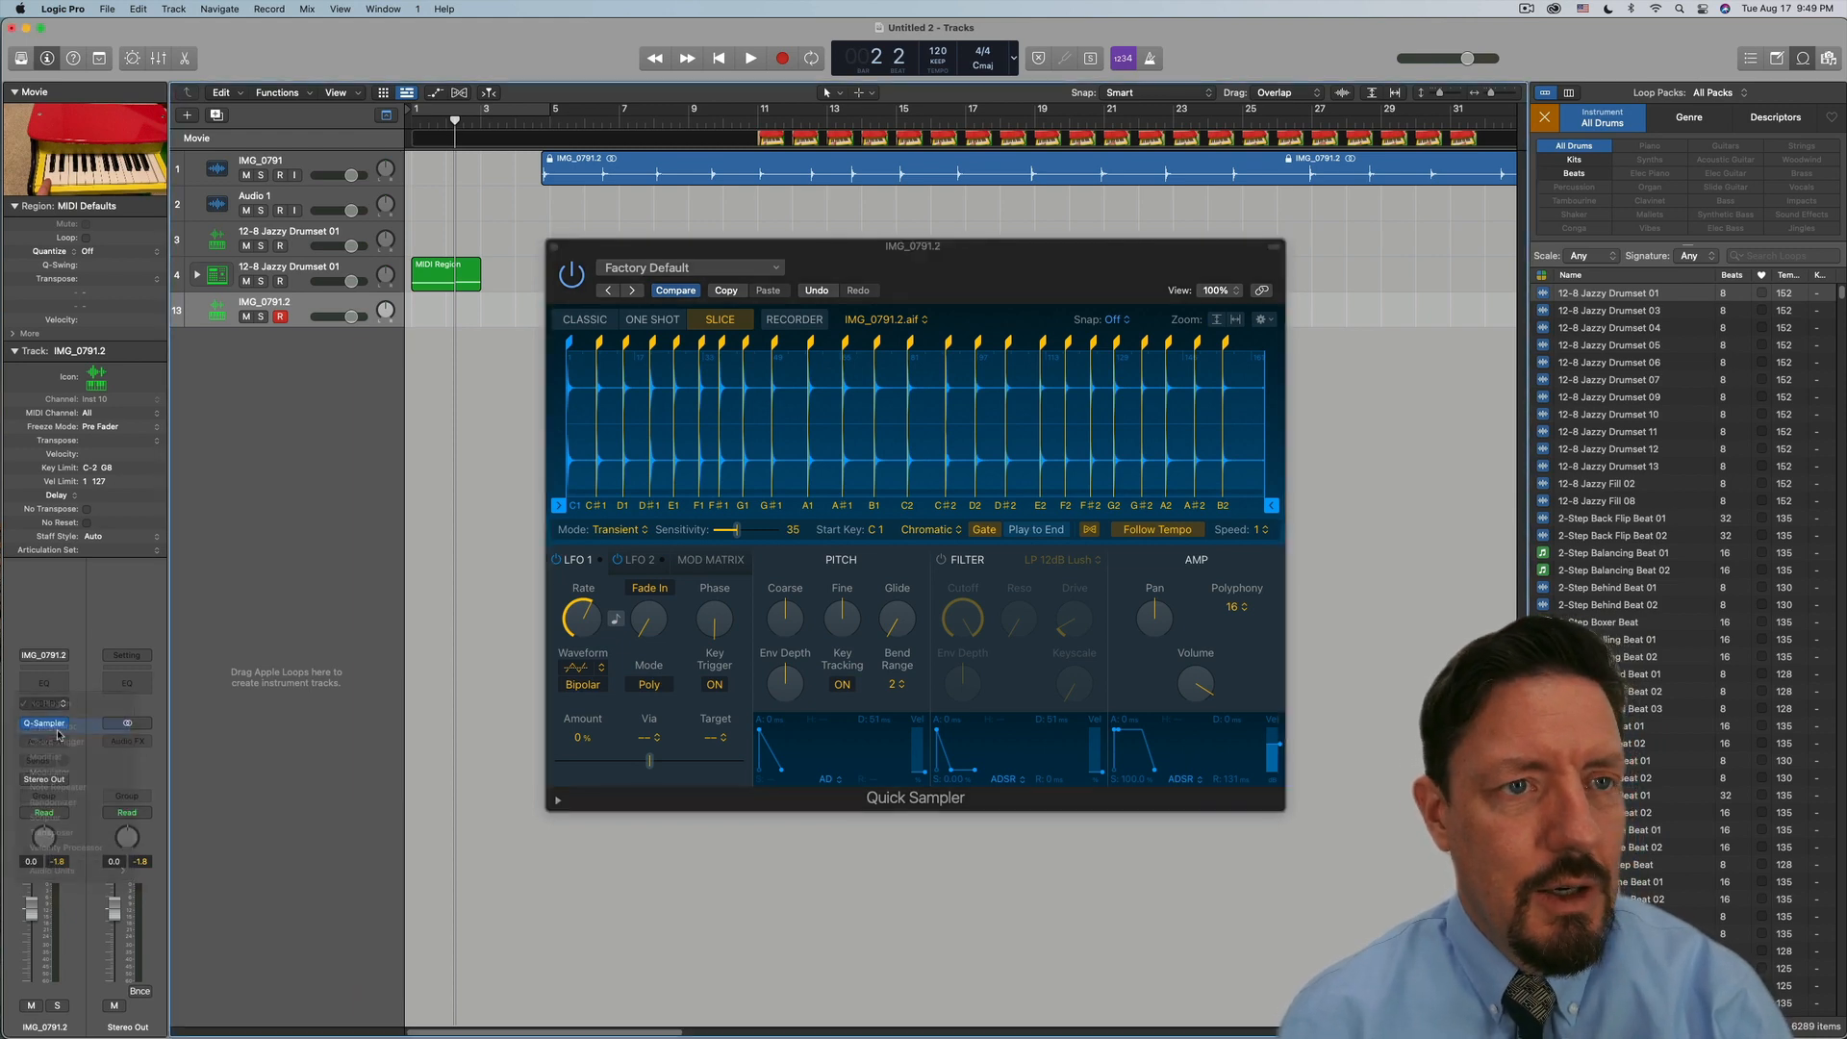
click(53, 731)
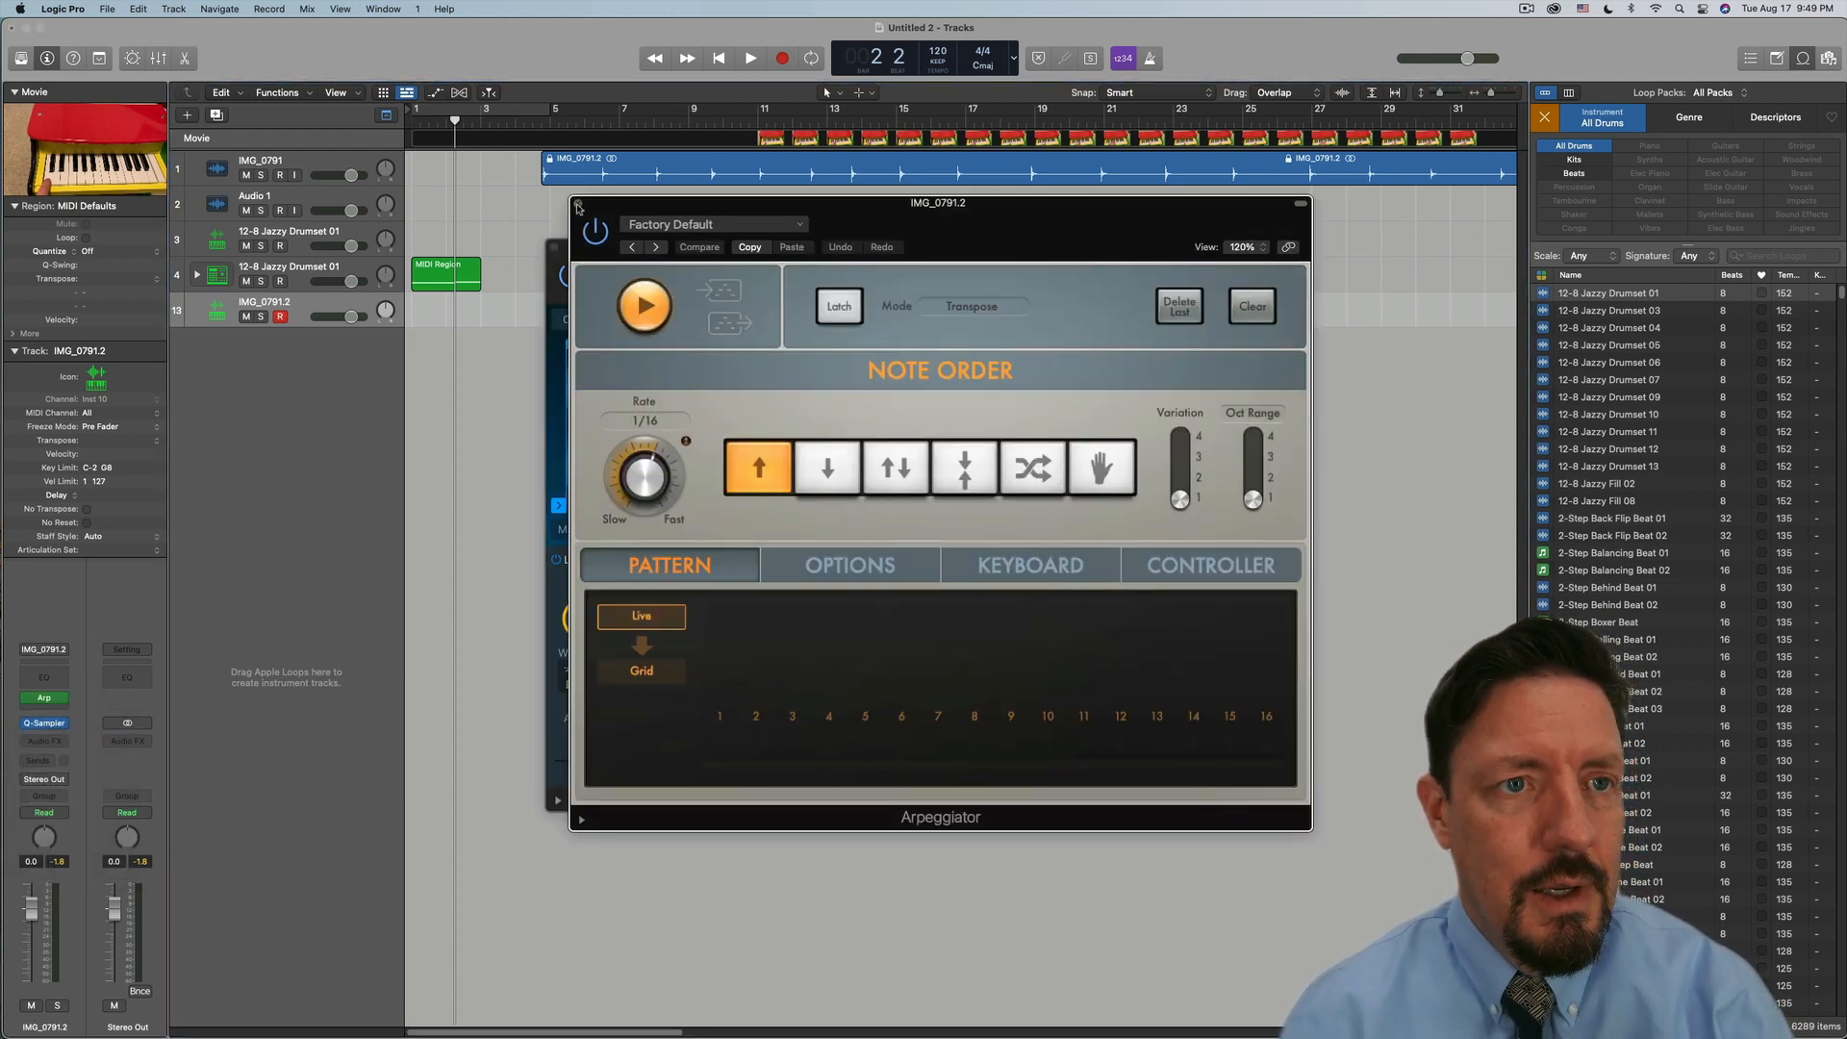
drag(745, 213, 1183, 365)
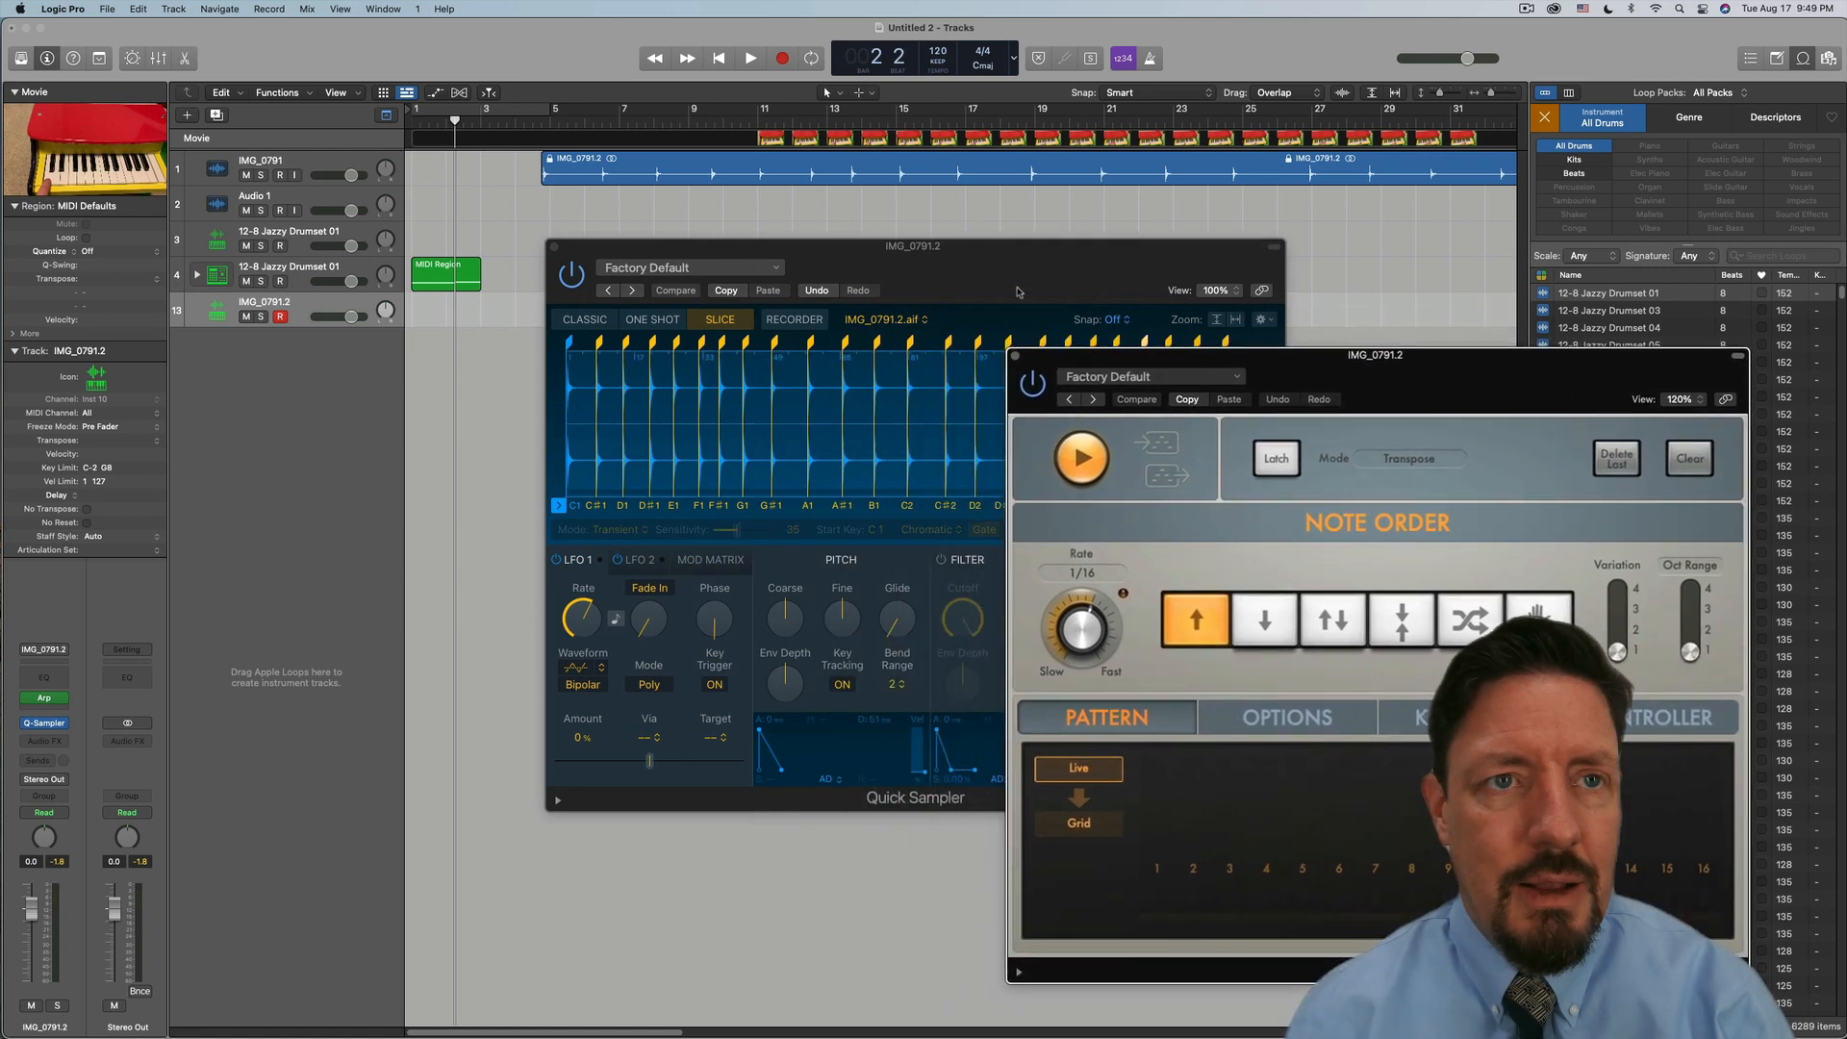
Try moving the B1 slice marker slightly earlier in the piano sample, and undo the marker change
drag(938, 266, 882, 258)
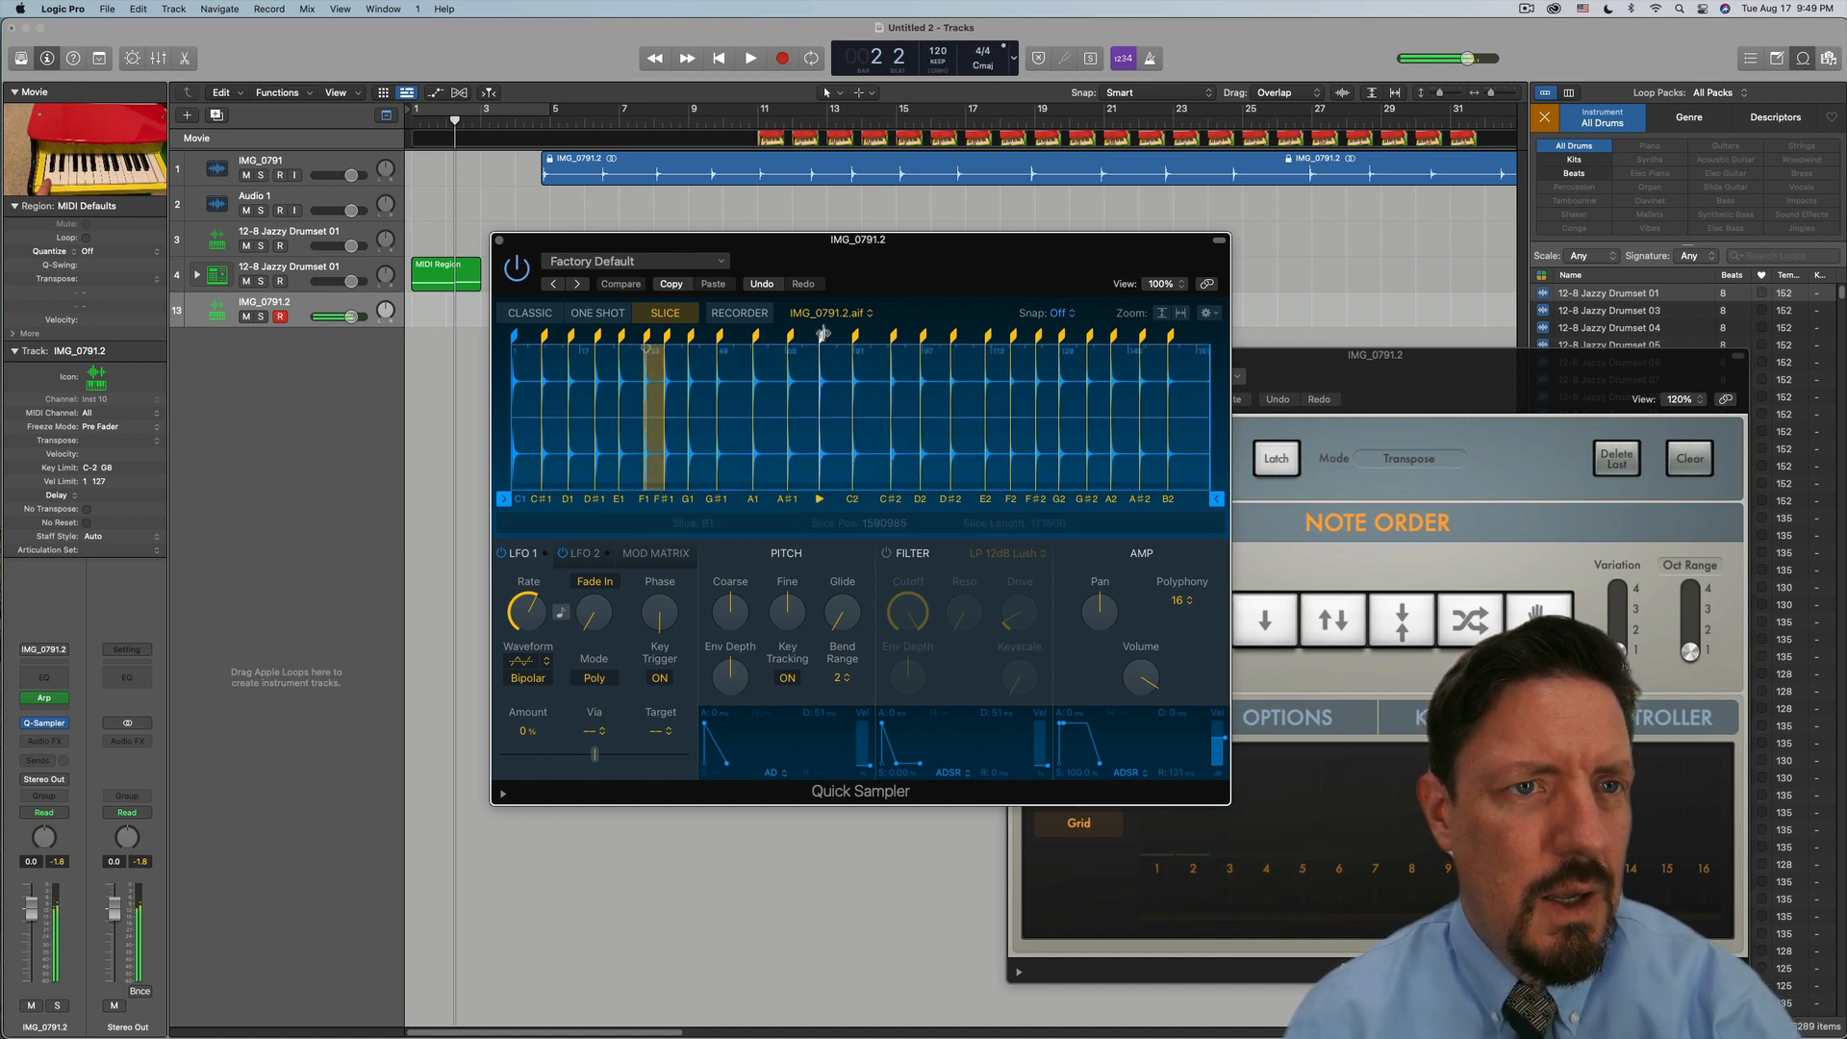
drag(820, 333, 817, 334)
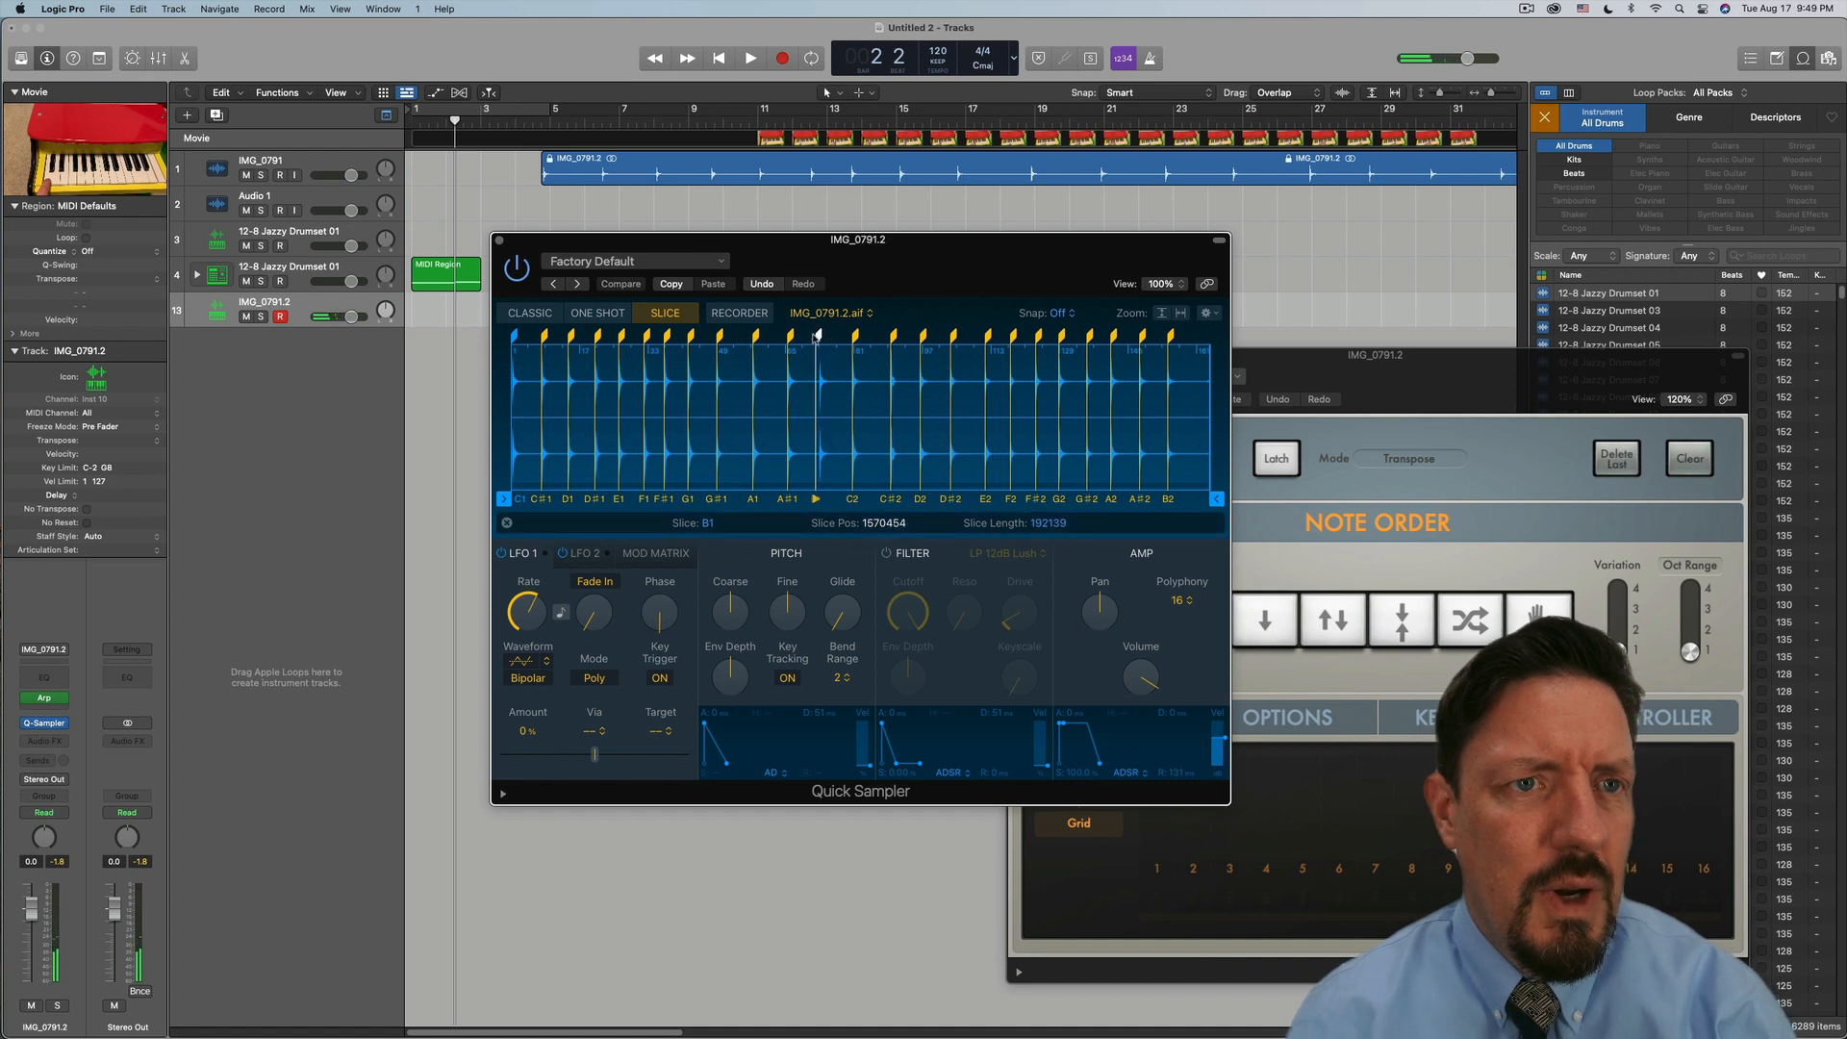
click(752, 284)
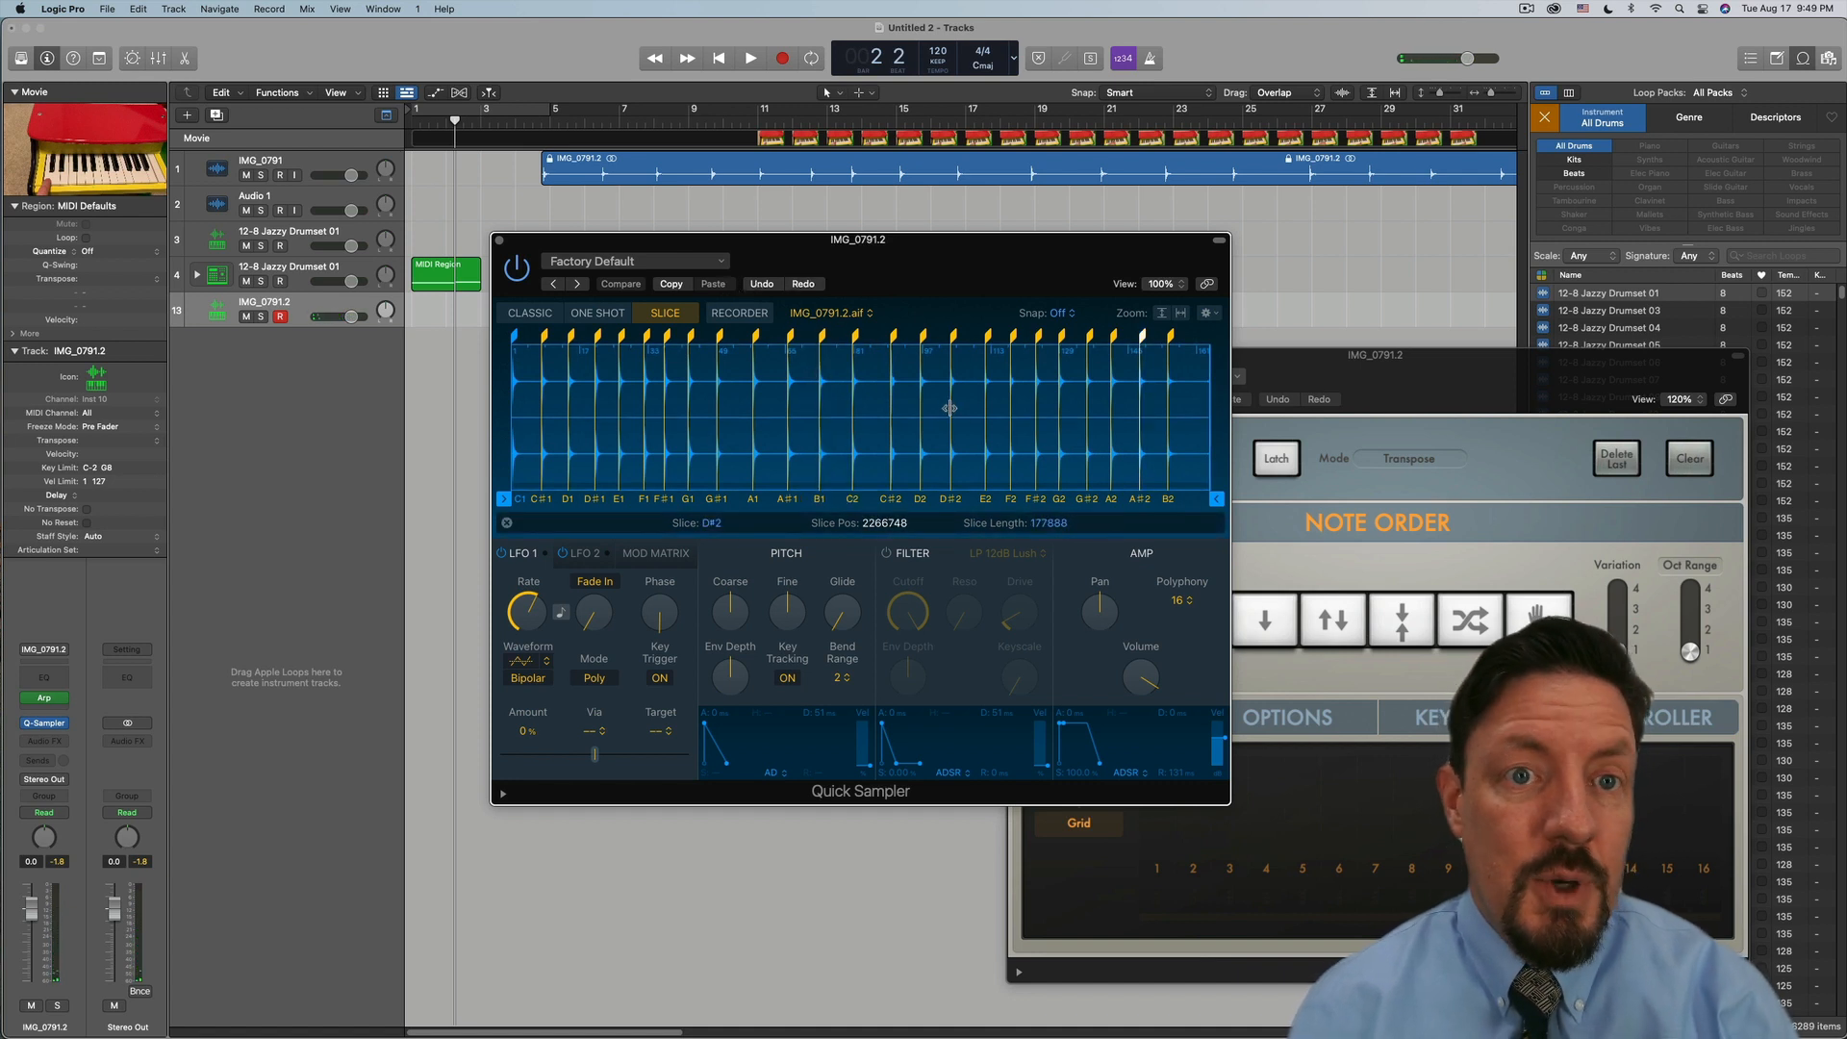
Close the Arpeggiator window and reposition the piano slices' Quick Sampler window in the middle of the workspace
drag(1281, 359, 1226, 349)
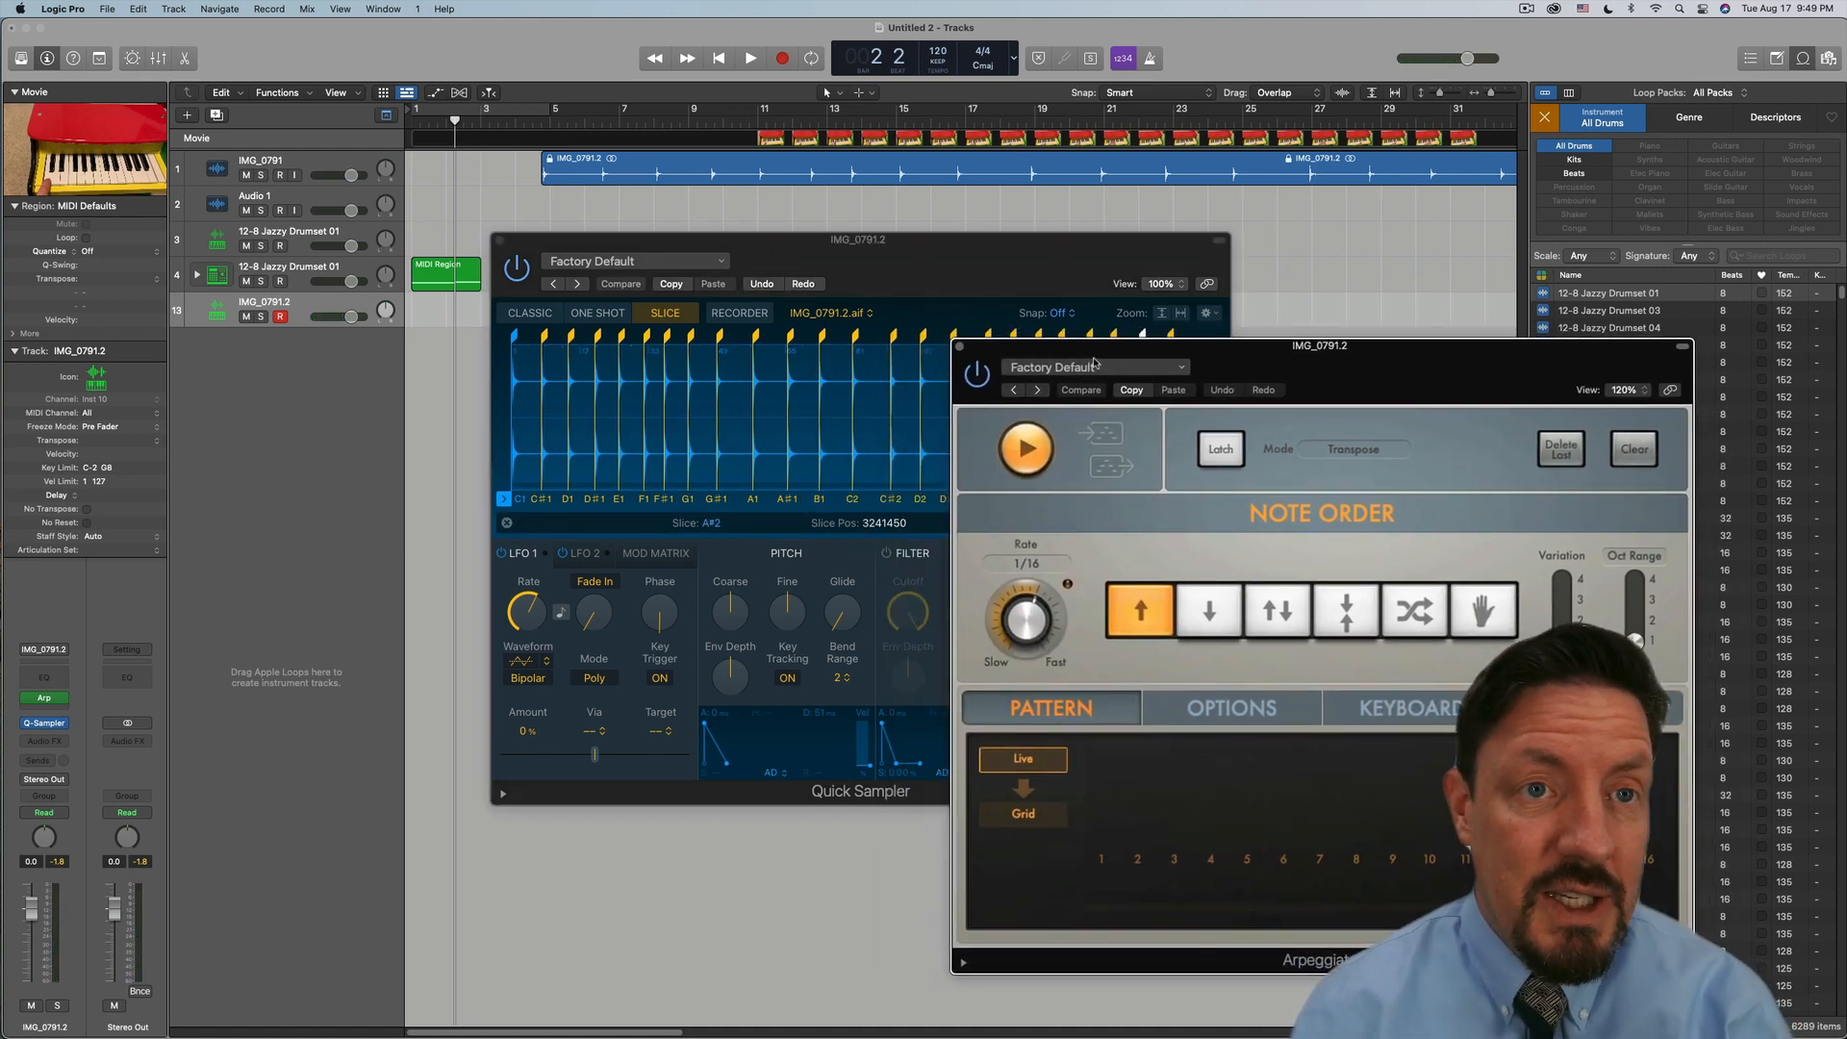
click(961, 348)
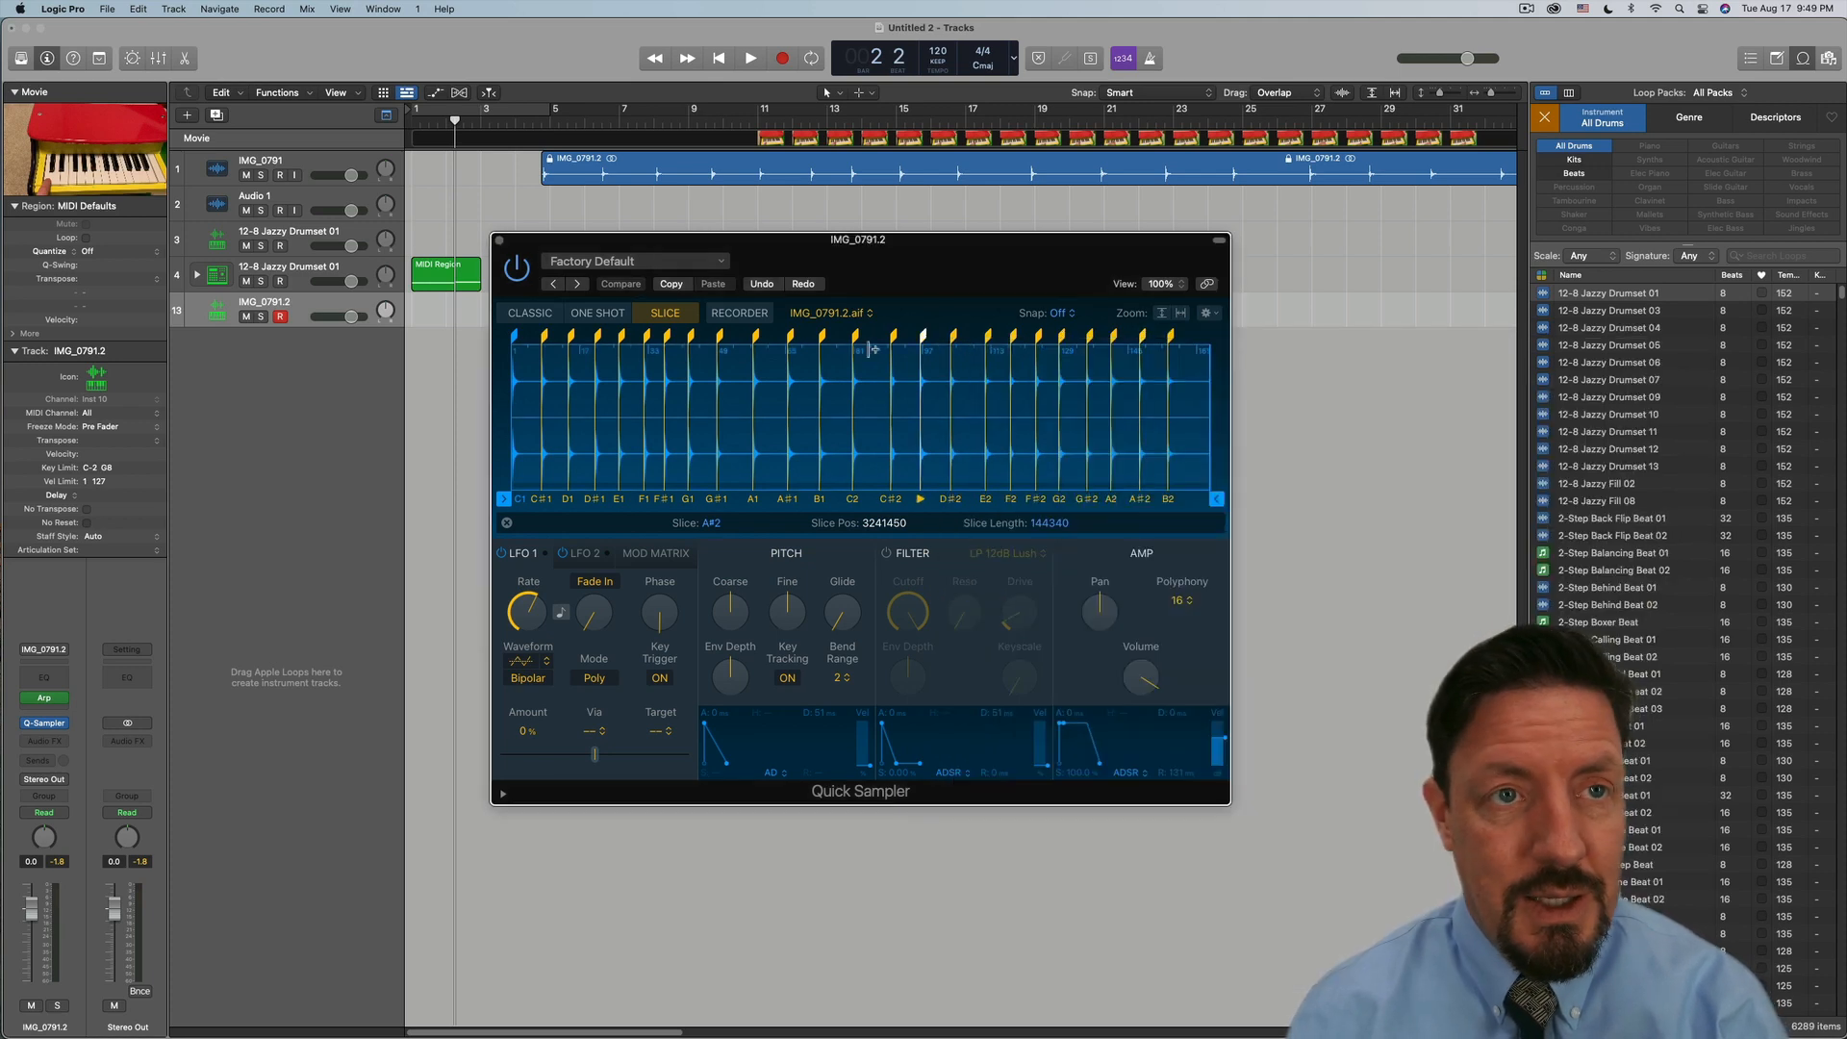
drag(882, 251, 930, 302)
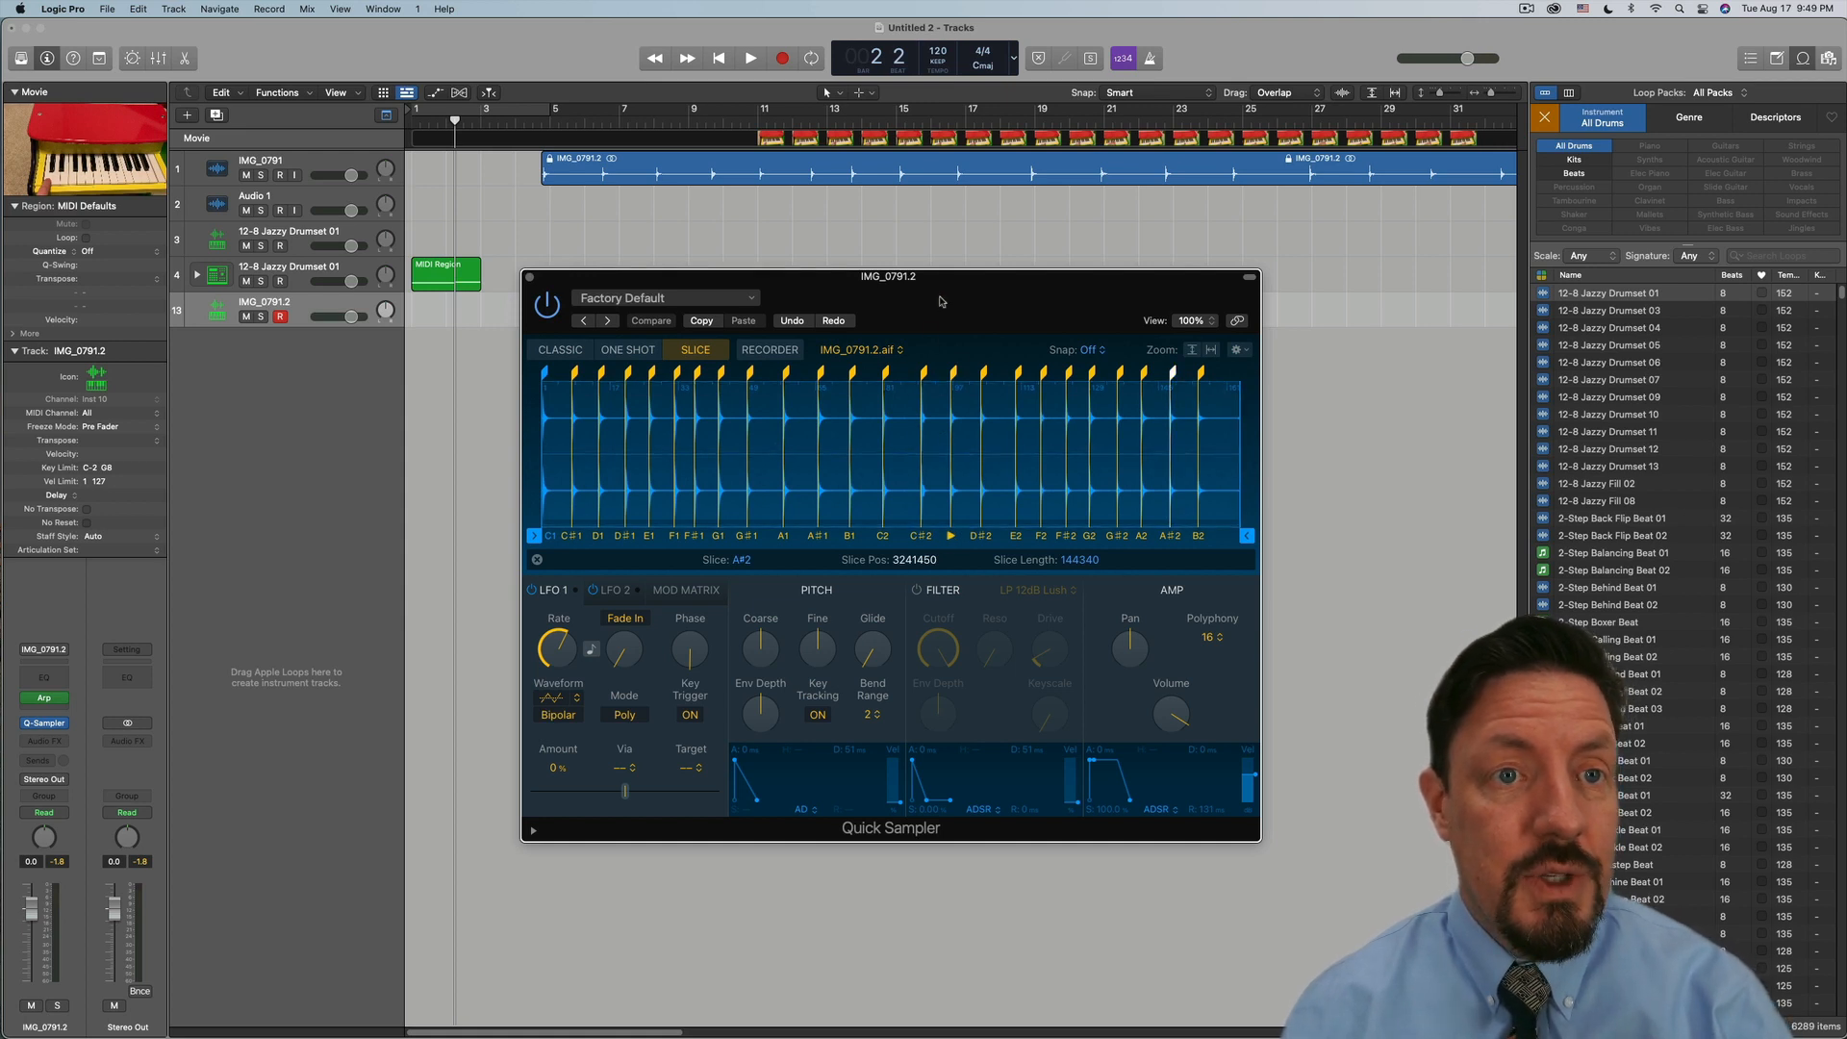
Audition several individual slices in the piano waveform and return from the slice details to the slicing settings
click(576, 374)
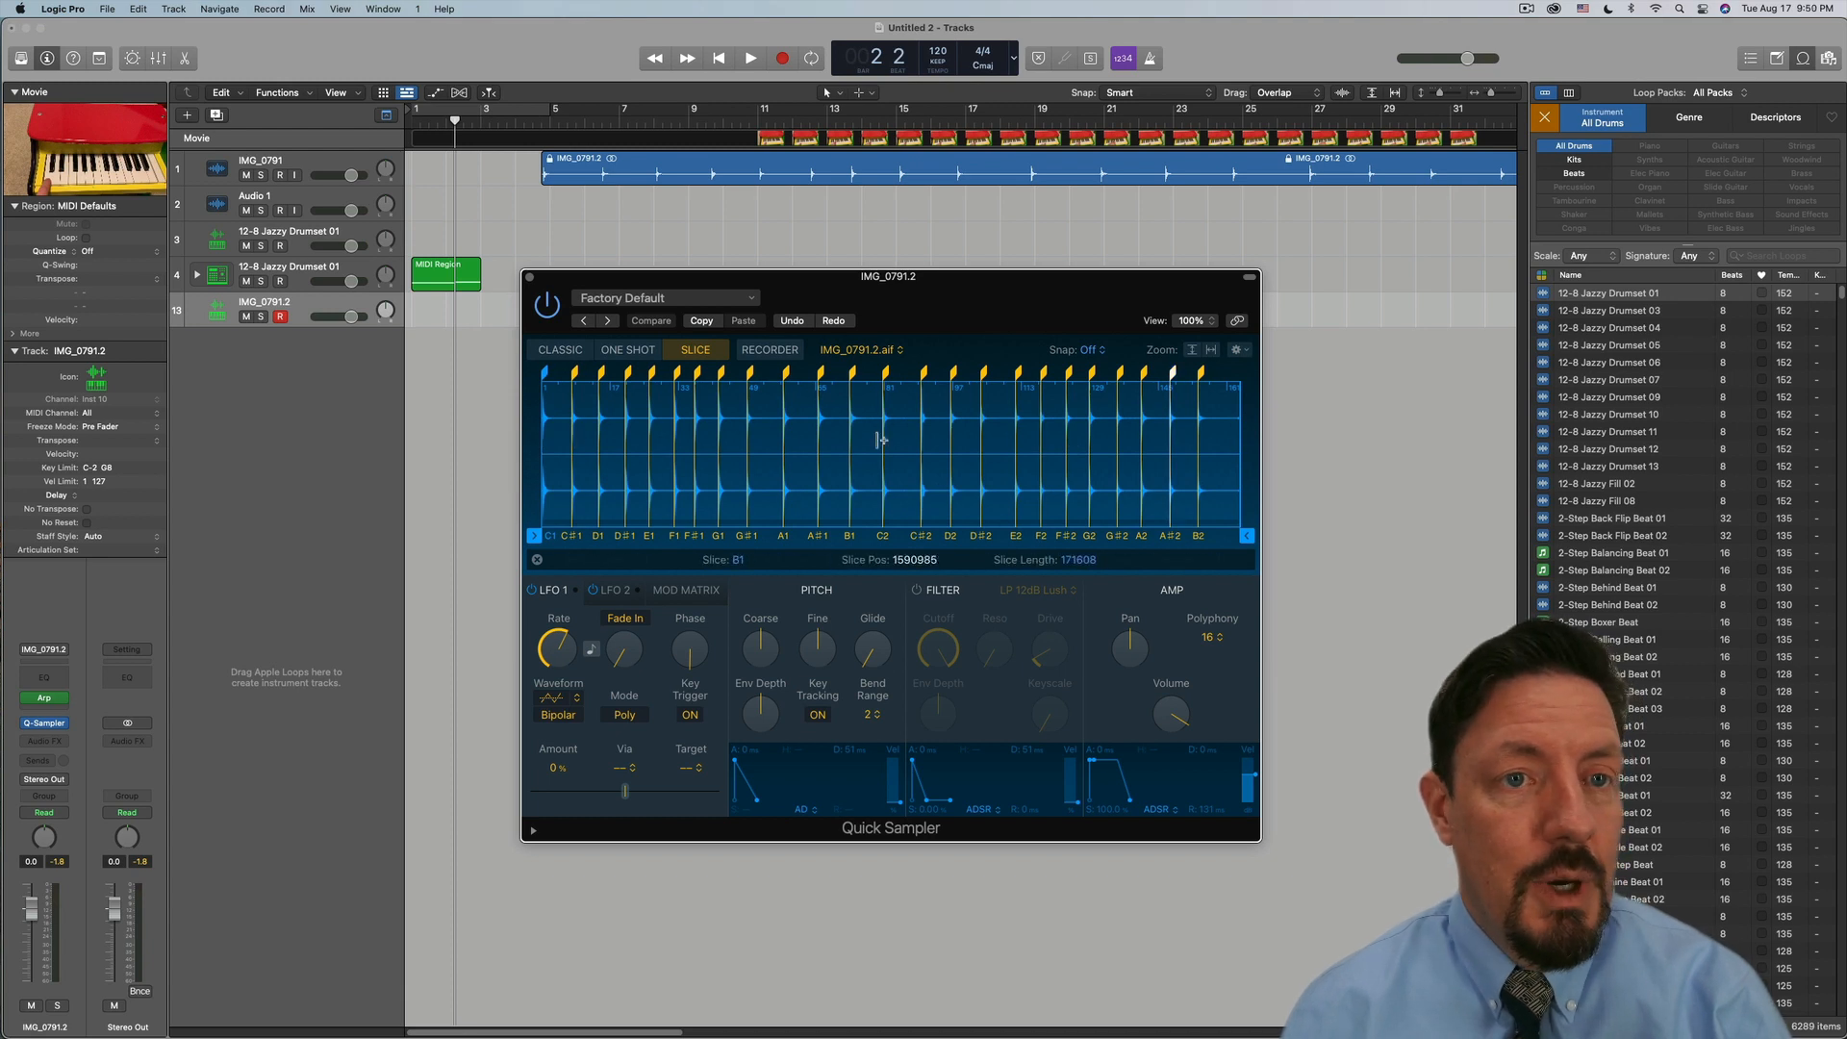
click(1141, 443)
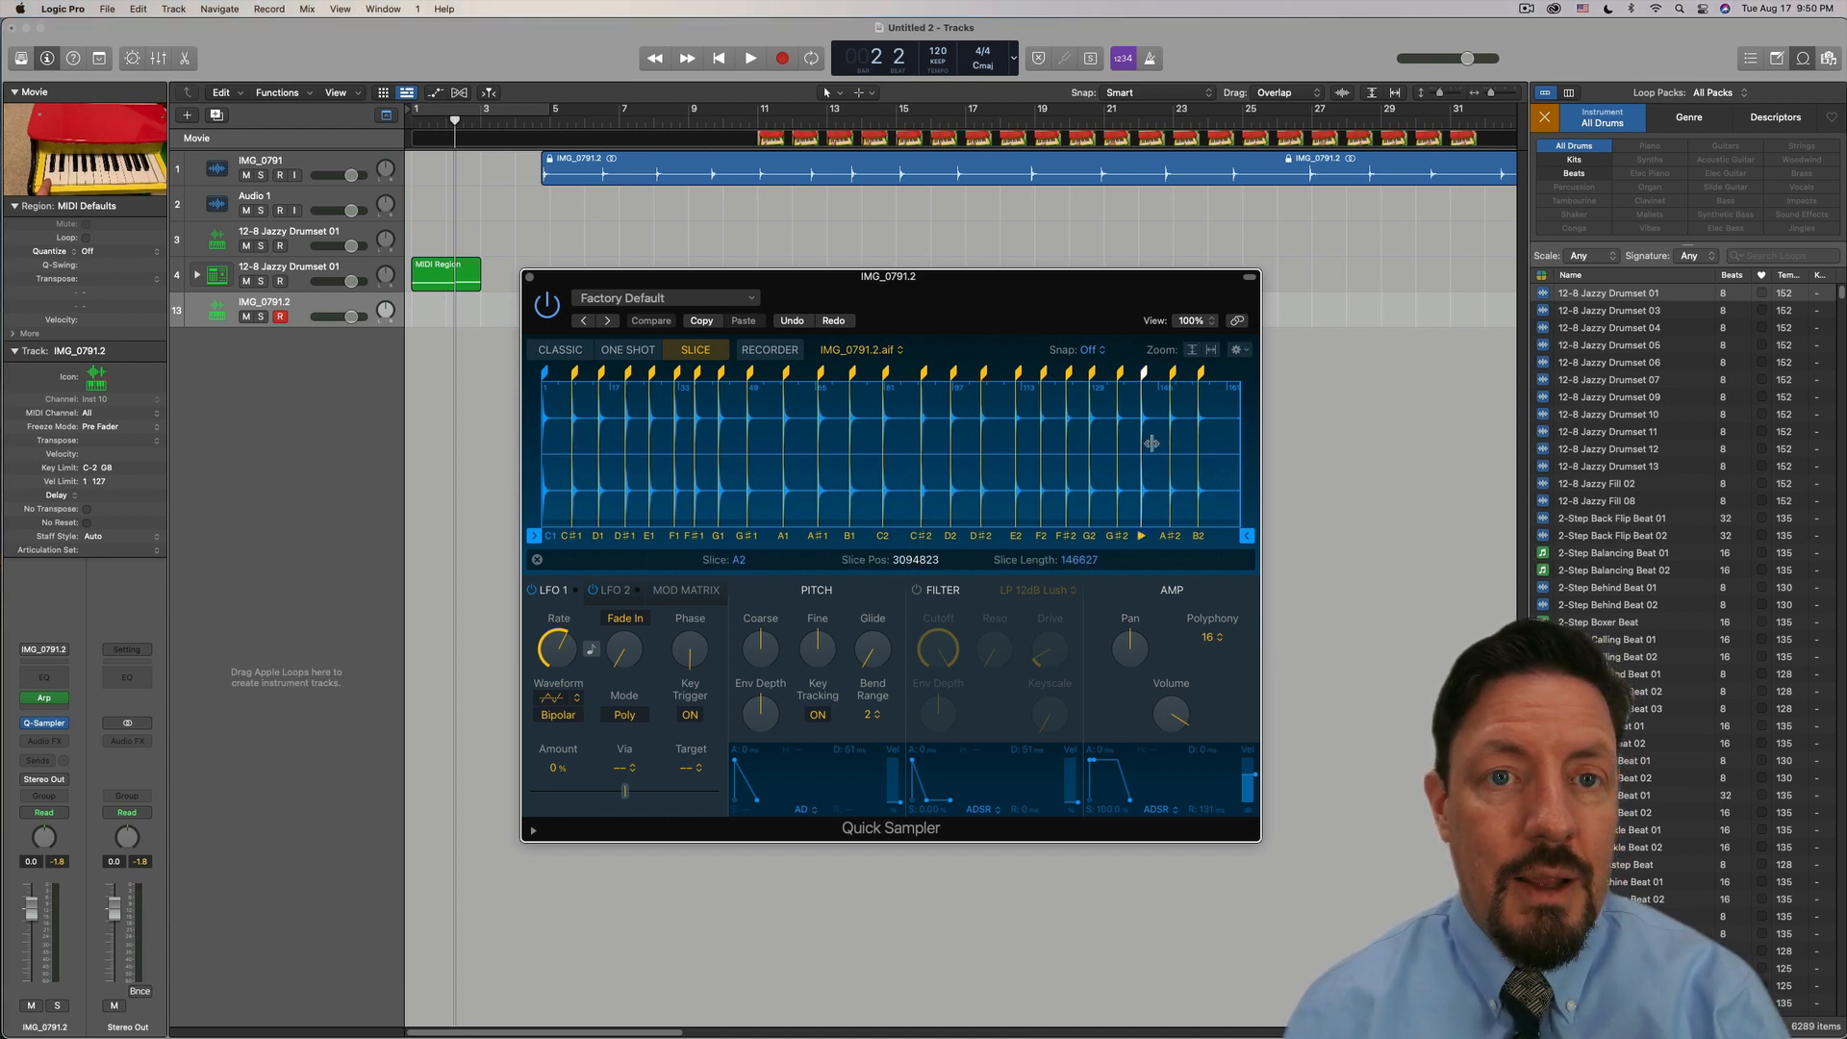
click(980, 450)
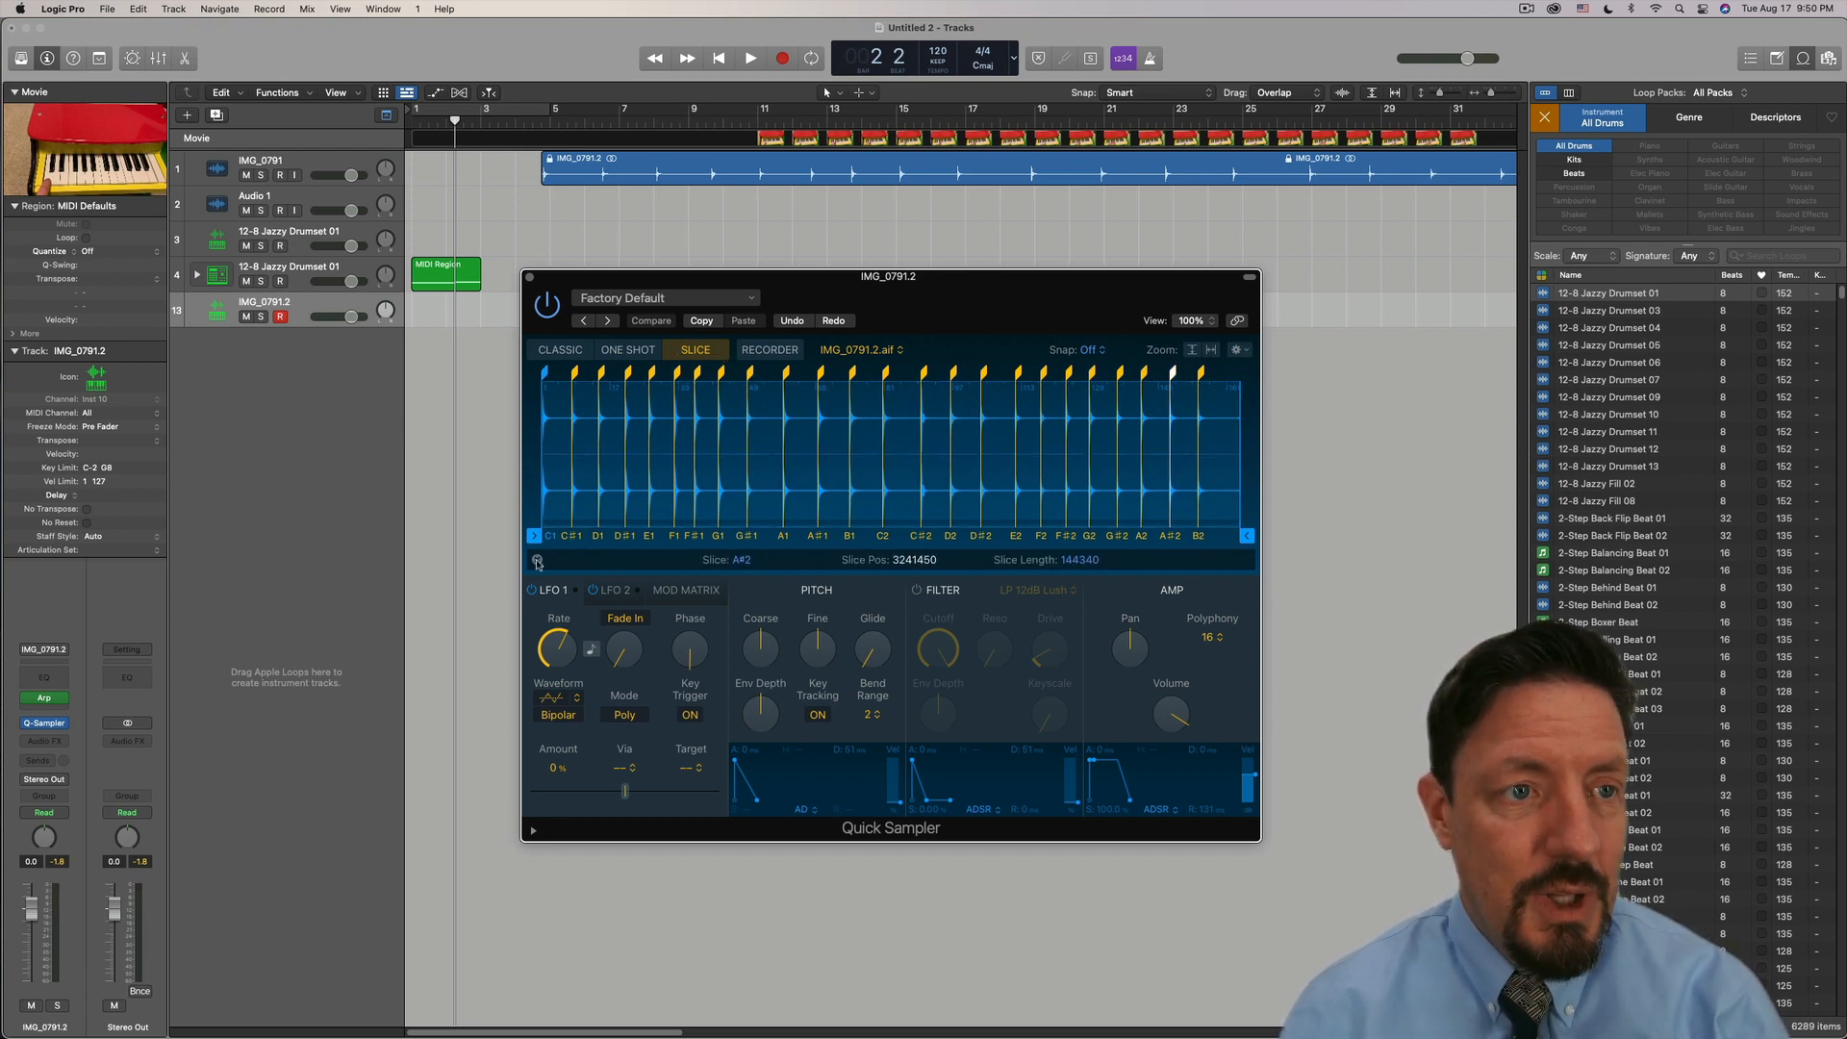
click(537, 560)
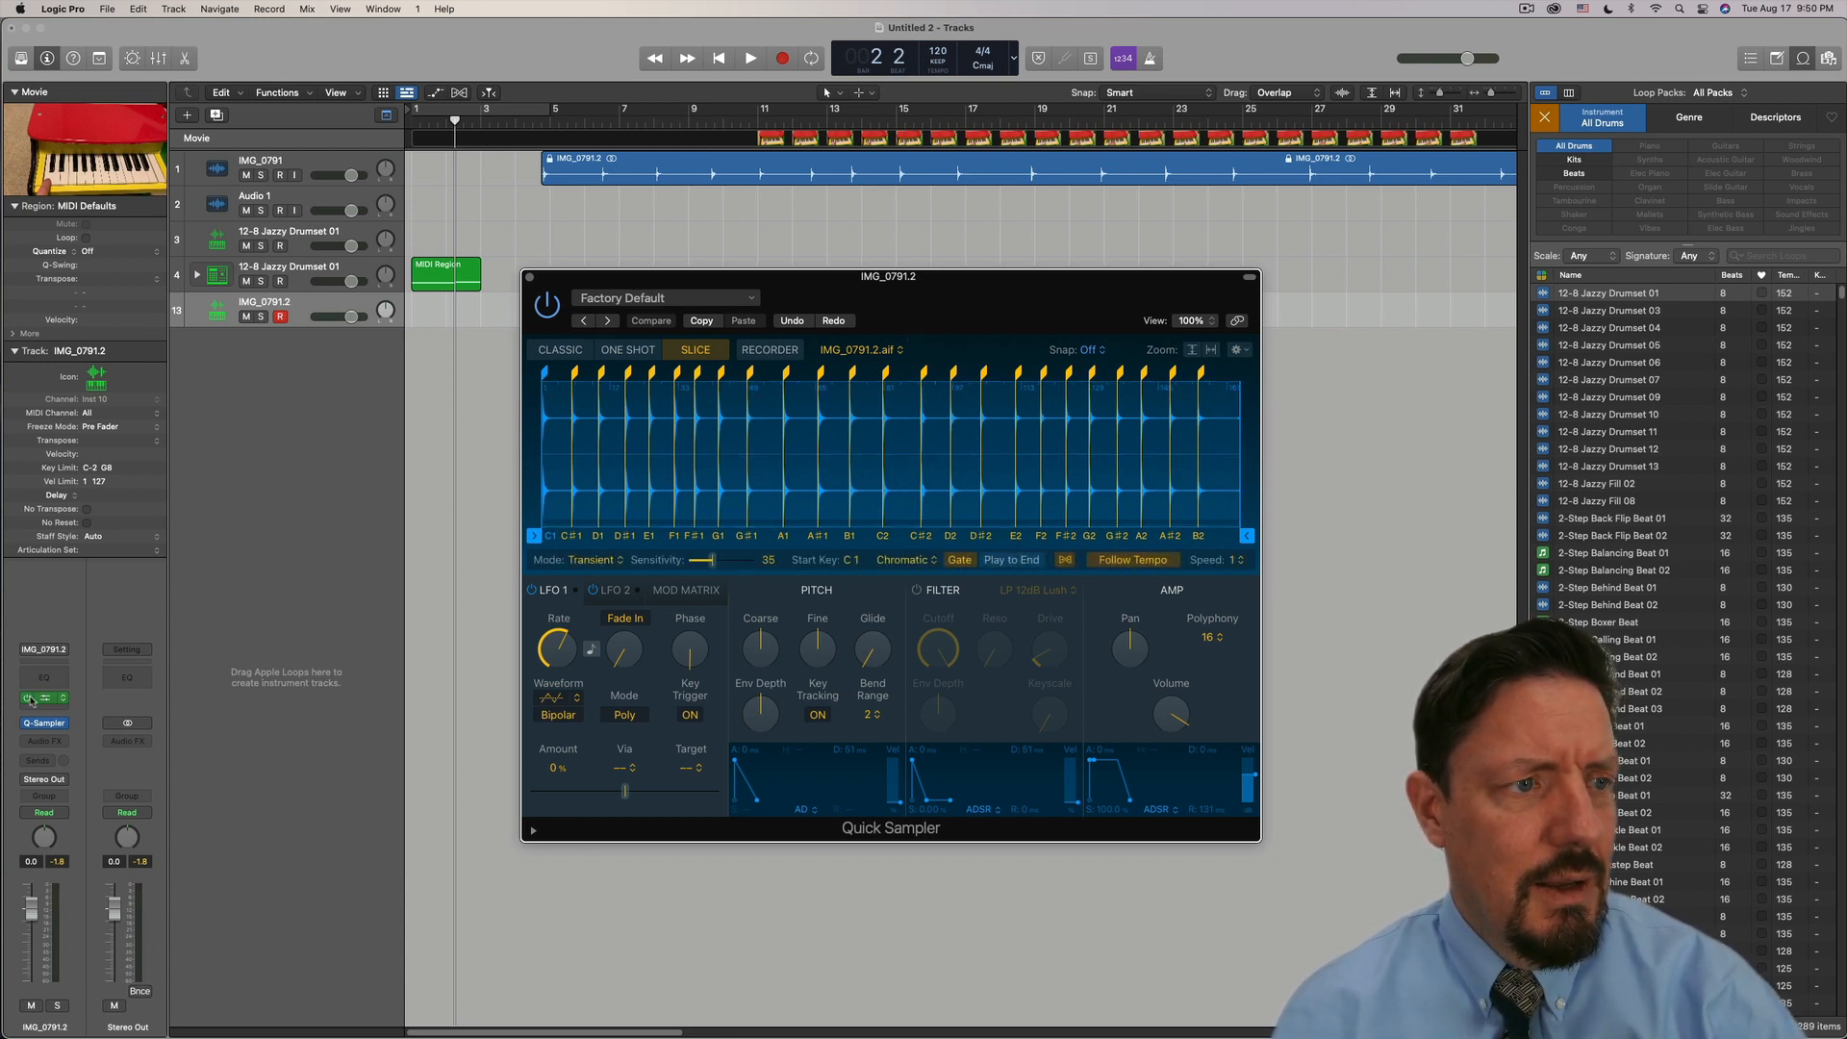
Bypass the Arpeggiator on the IMG_0791.2 track and close its Quick Sampler window
click(32, 701)
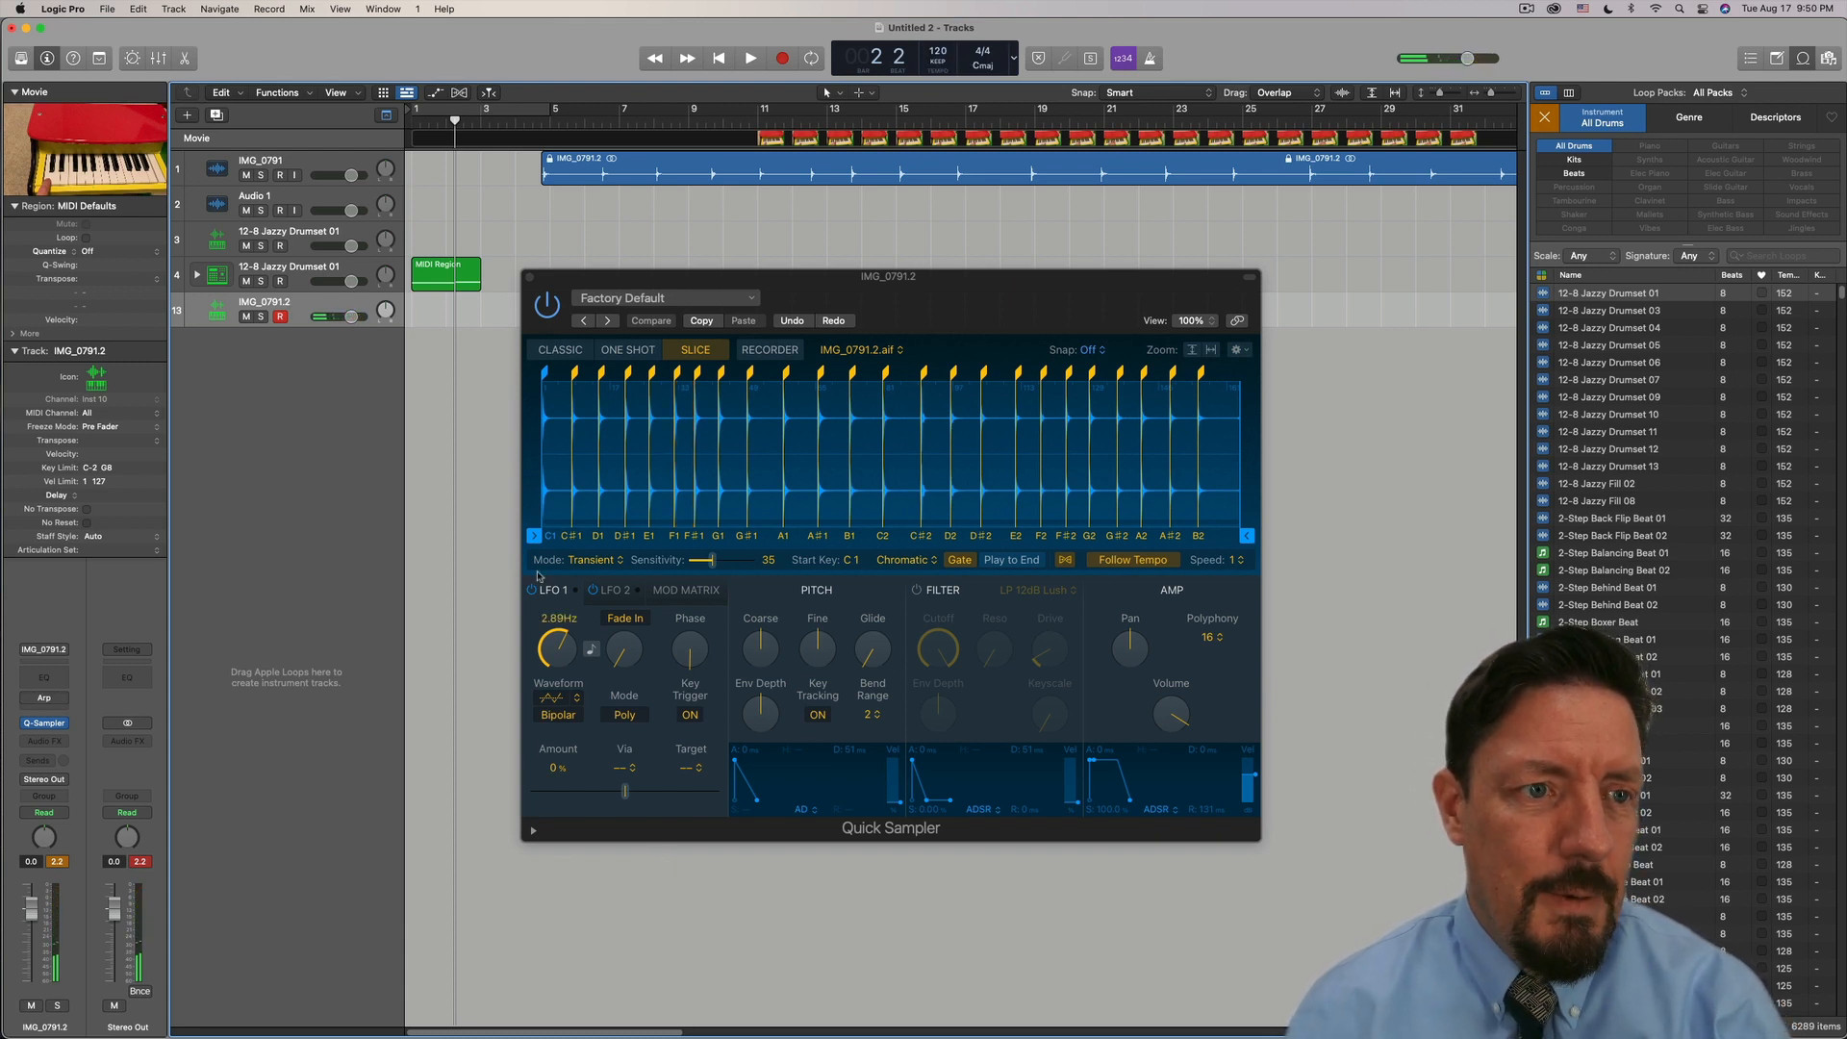
click(529, 278)
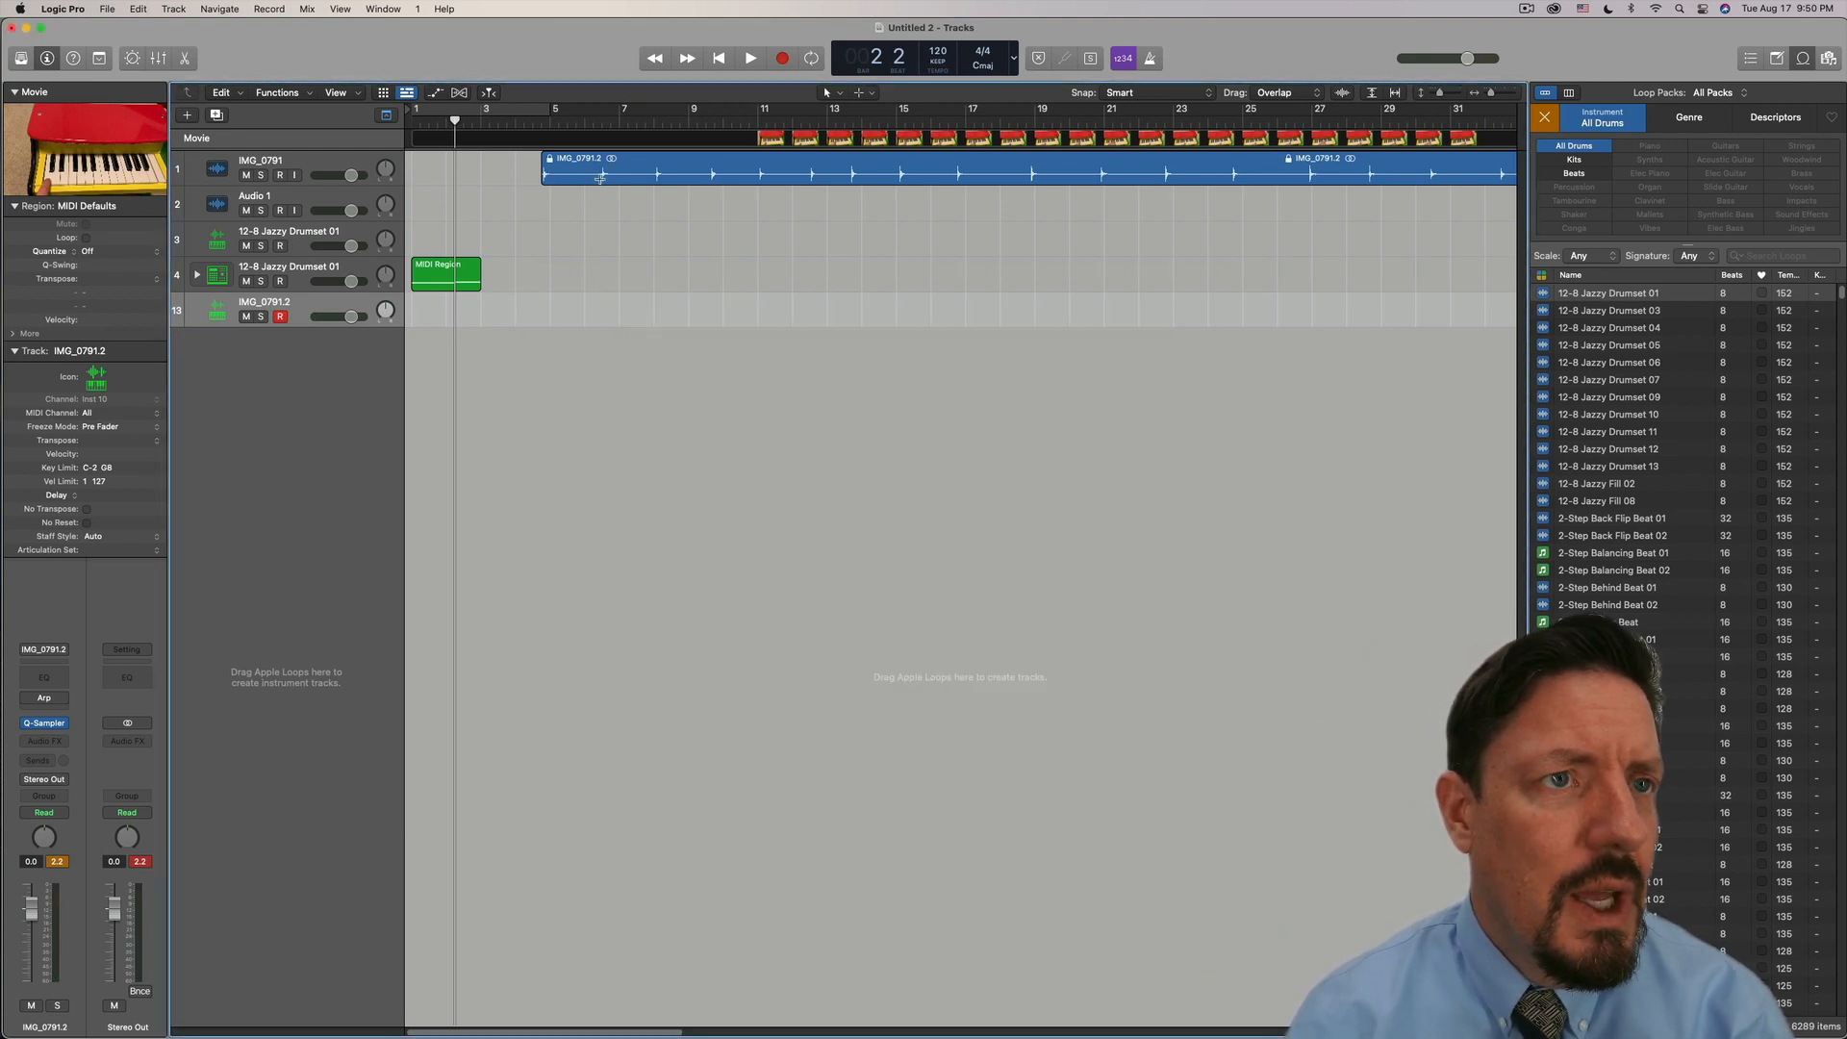
Isolate the single piano note starting near bar 13 beat 3 on the IMG_0791 track and create a Quick Sampler track from it
drag(850, 176, 895, 182)
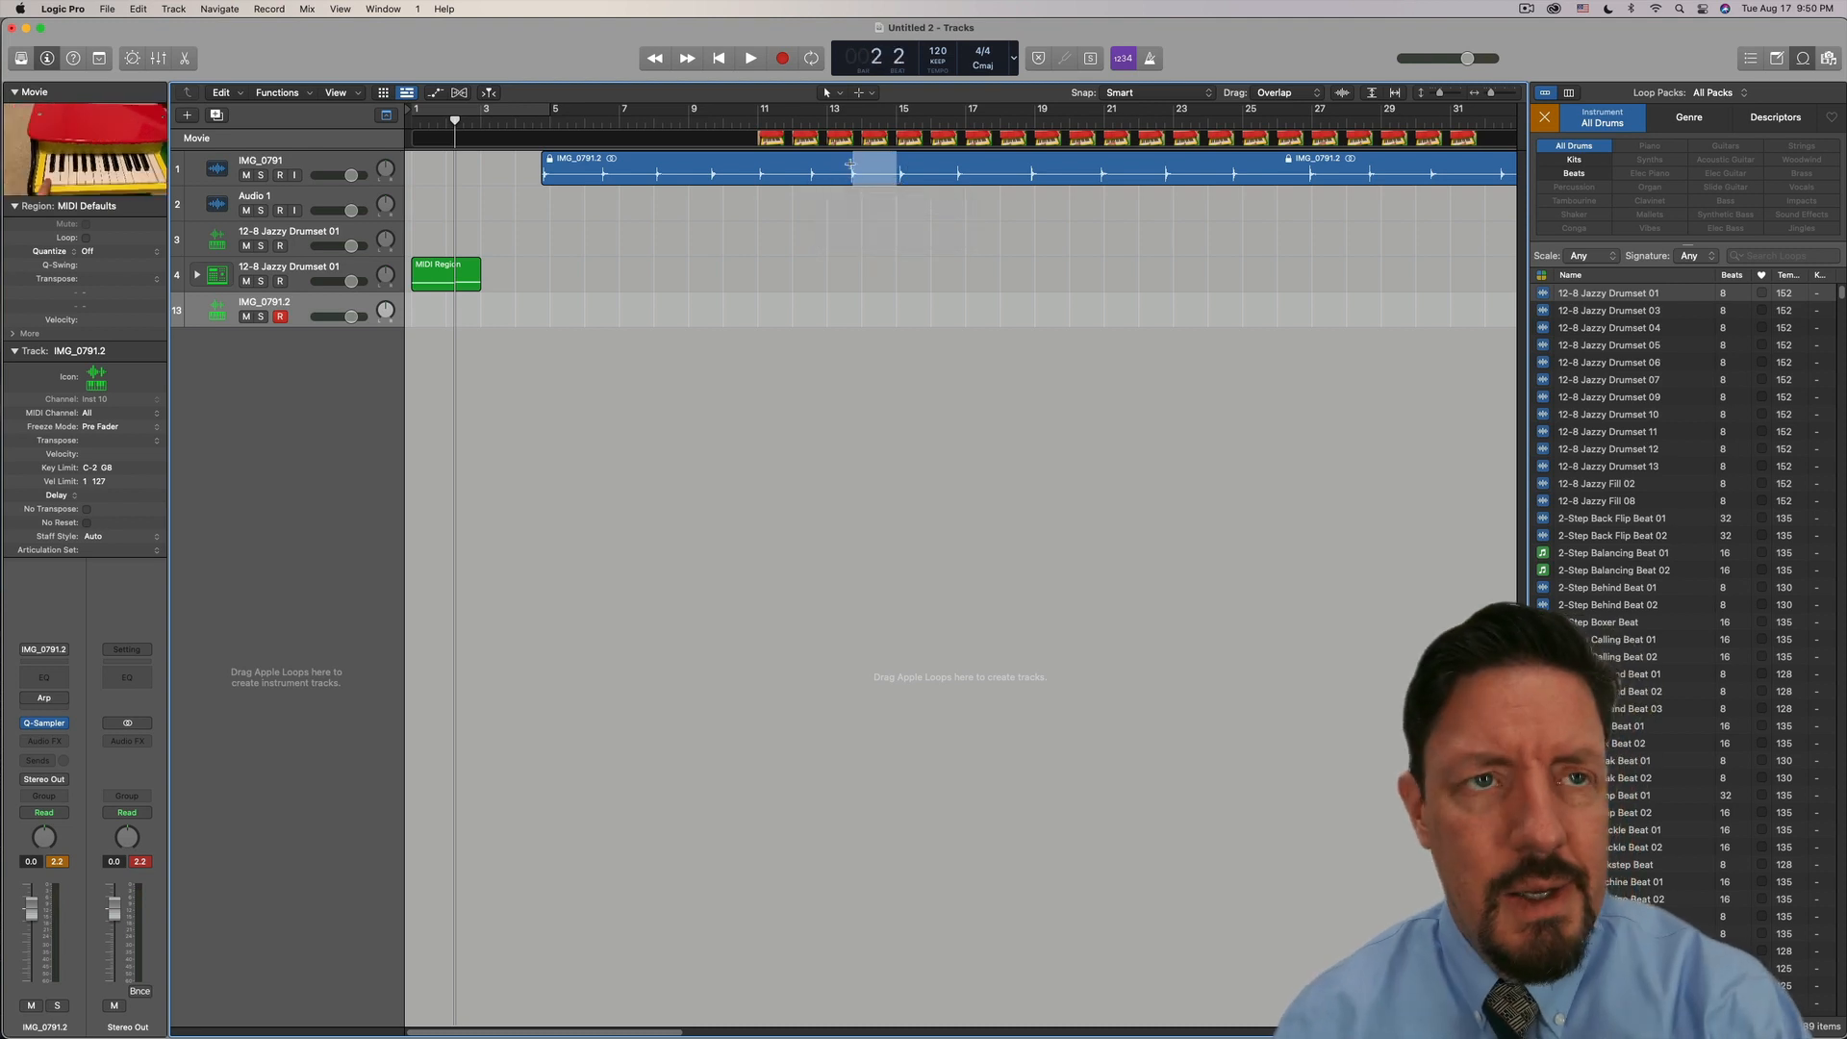
drag(860, 122, 851, 161)
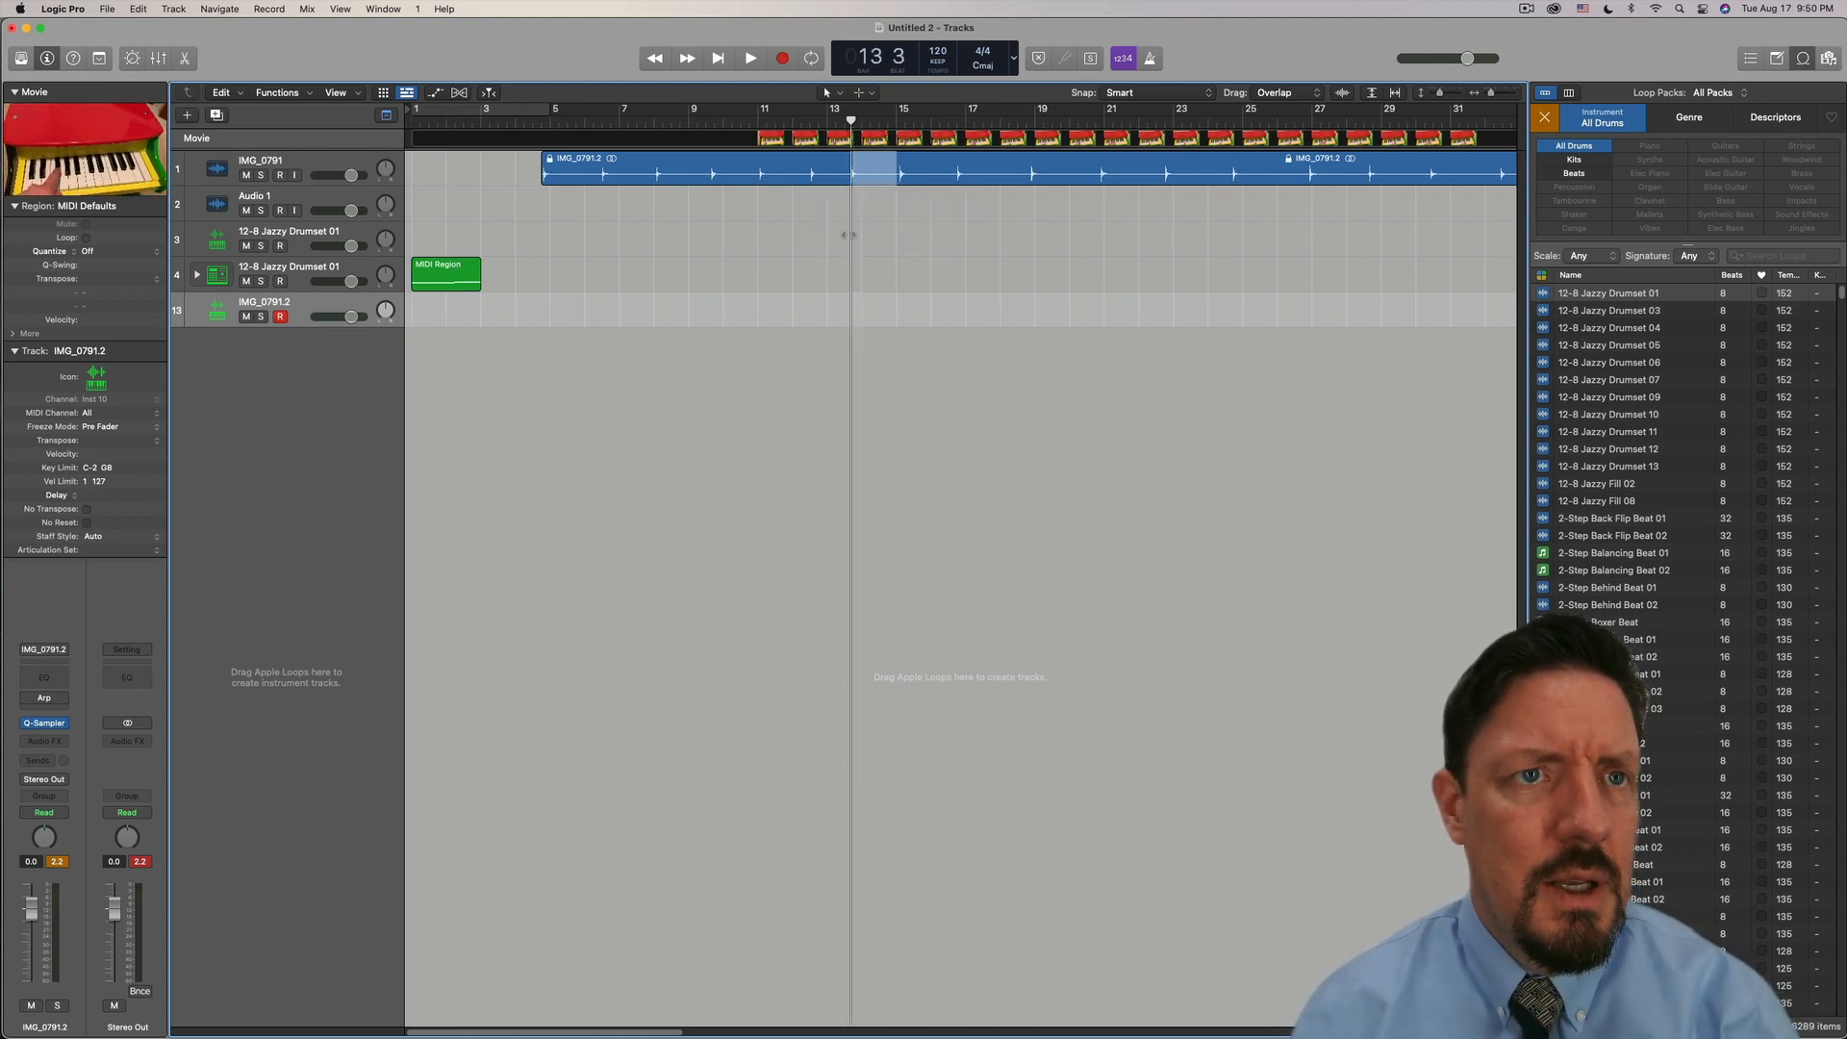
key(super+Right)
key(super+Right)
key(super+Right)
key(super+Right)
key(super+Right)
key(super+Right)
key(super+Right)
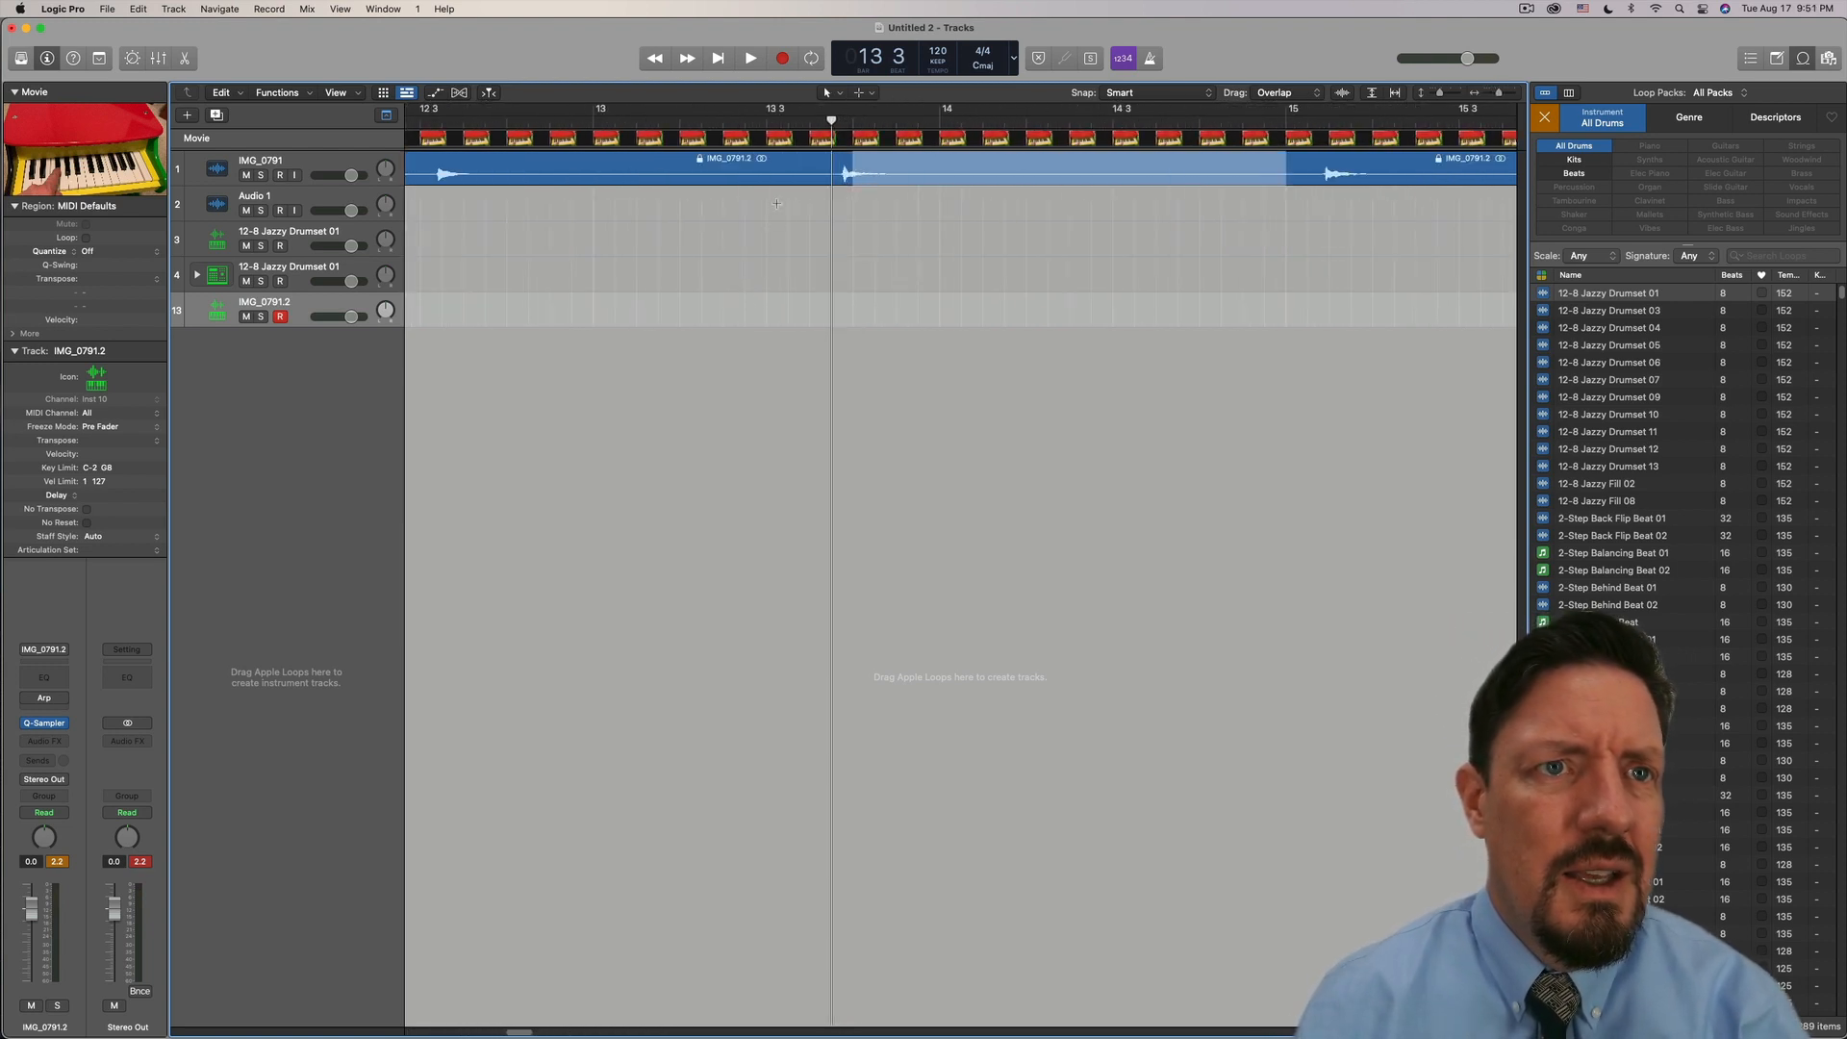
drag(840, 178, 1314, 174)
drag(903, 164, 269, 383)
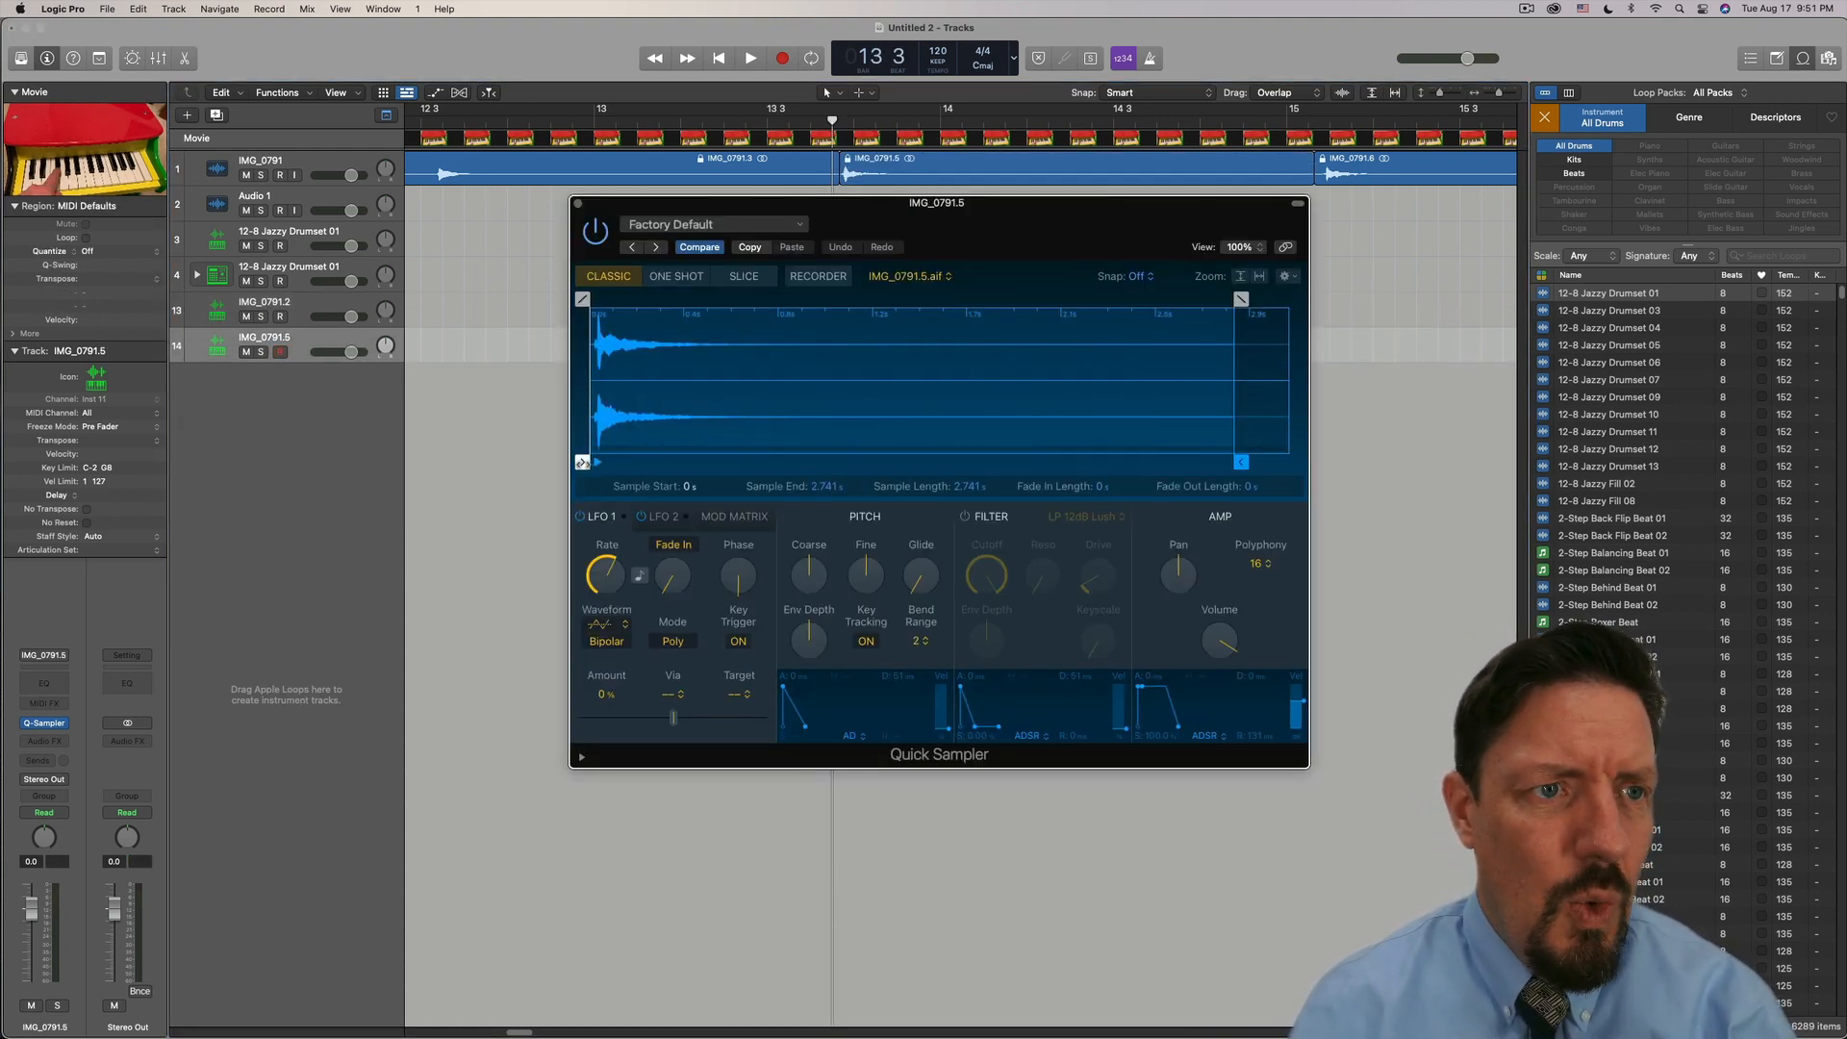
Set the single note's sample start to 0.016 s and enable Flex
drag(582, 462, 586, 462)
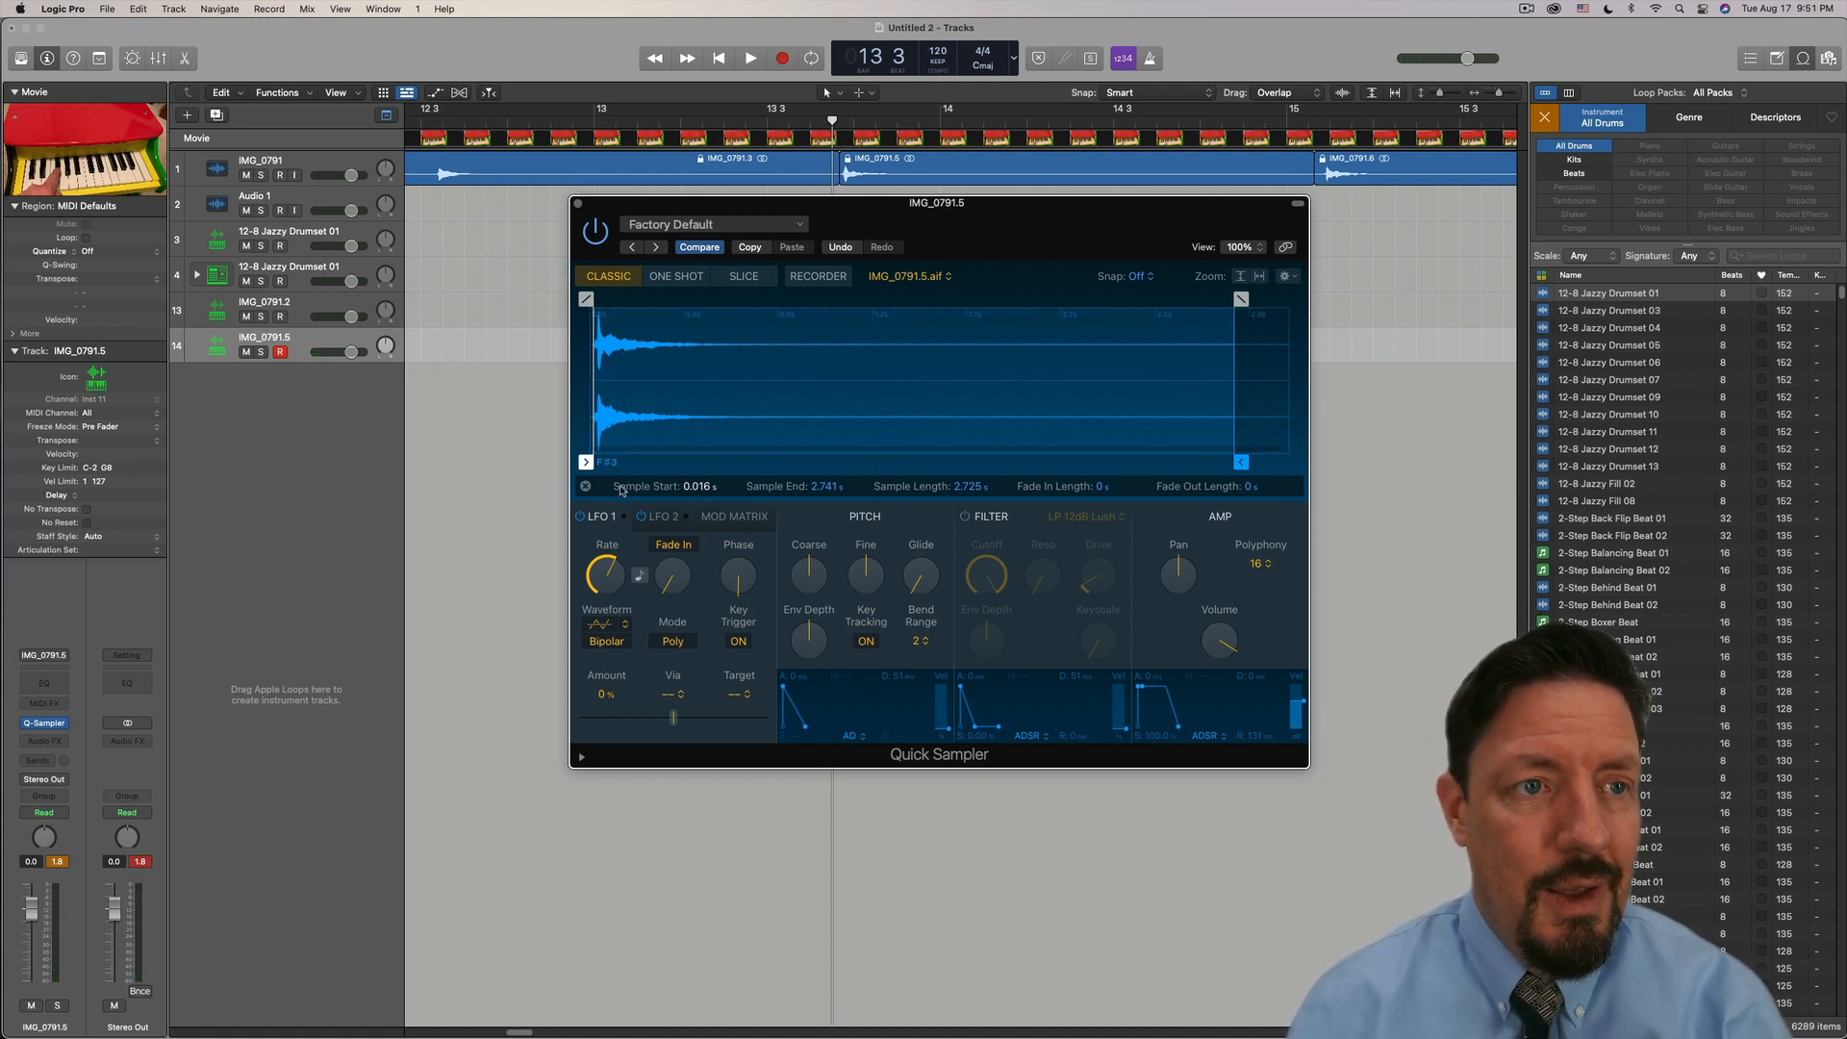
click(585, 486)
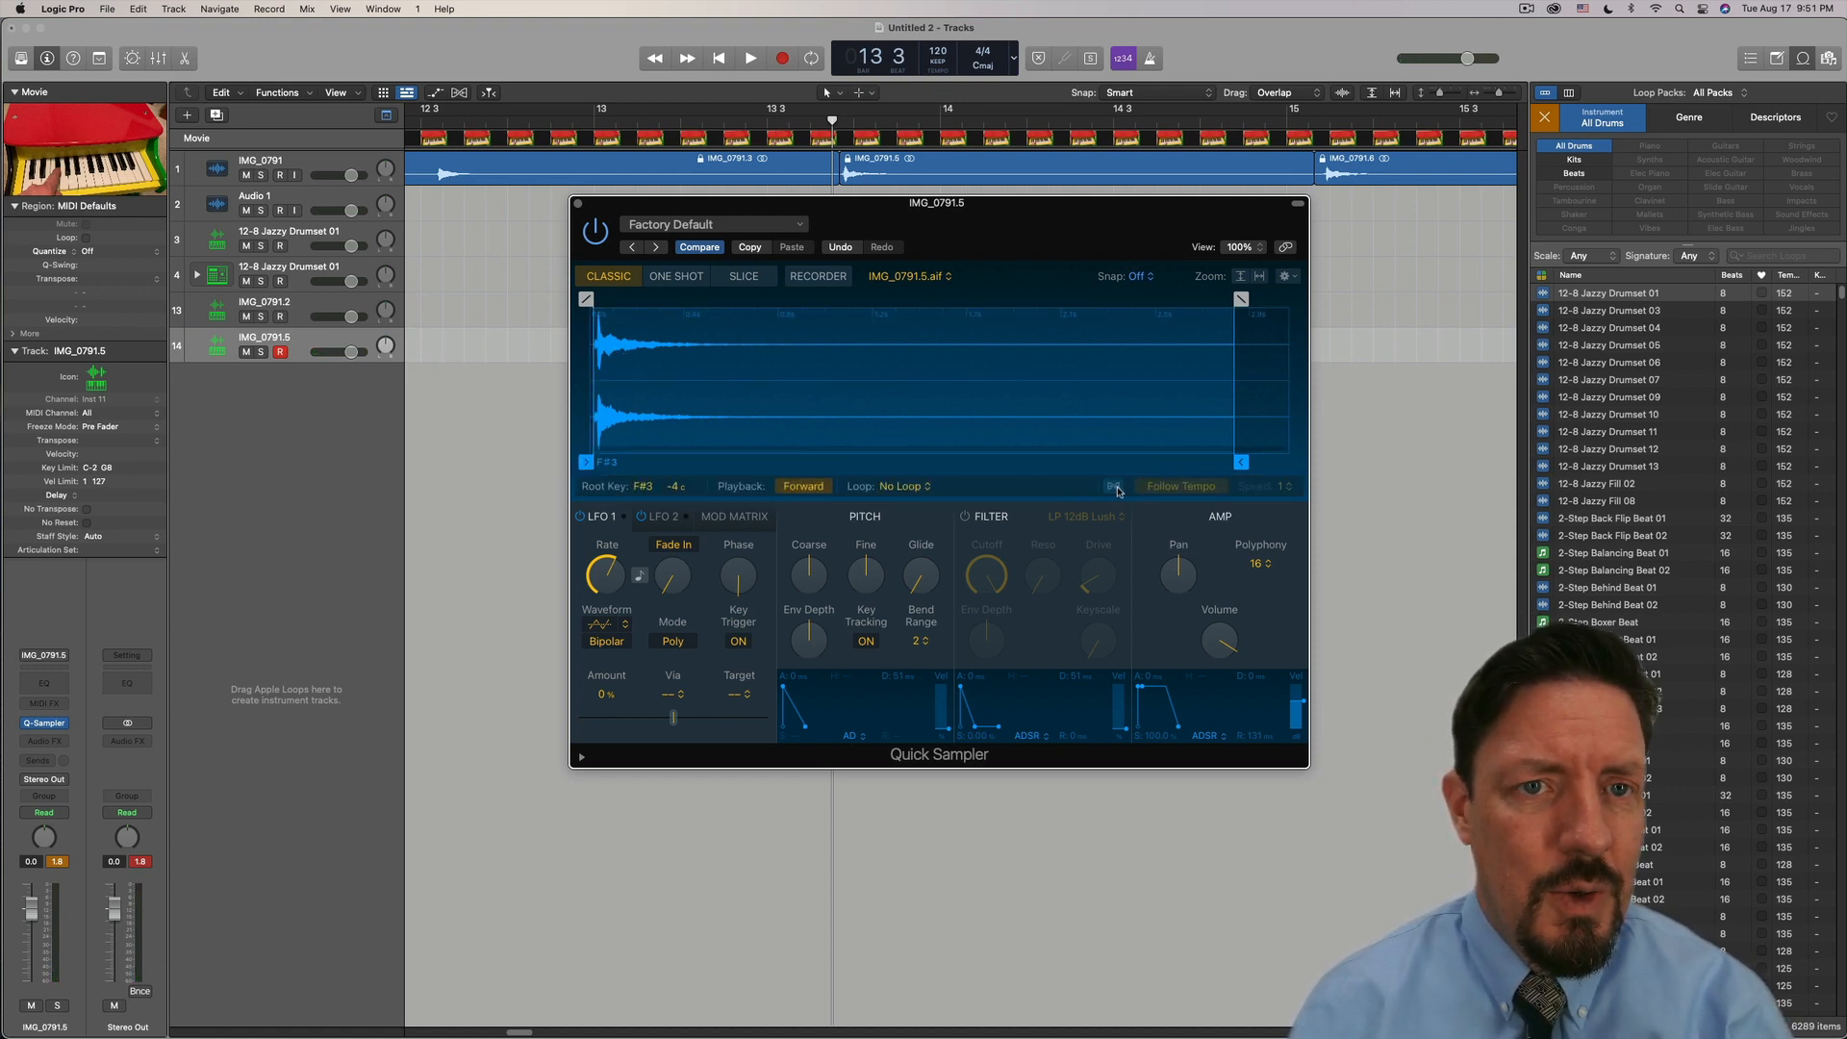
click(1115, 487)
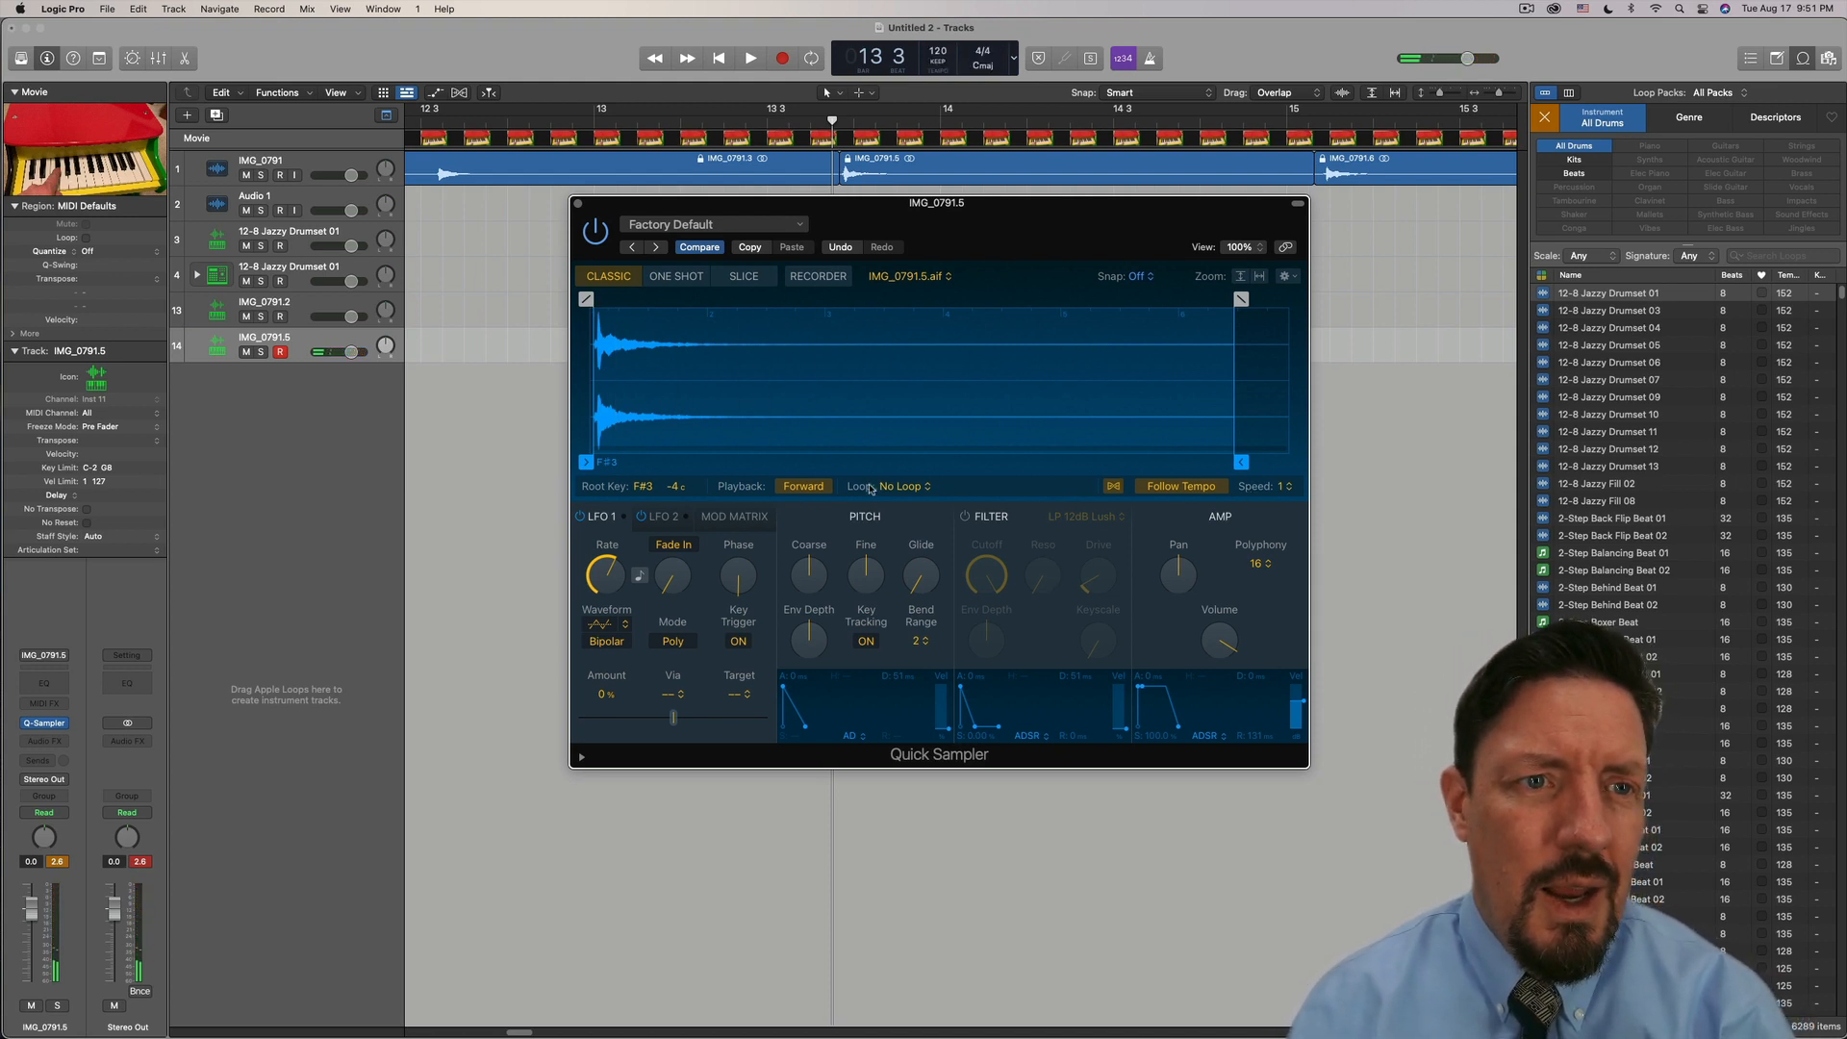
Set the note's loop mode to Forward, with the loop running from about 1 2 118 to 1 2 228
click(901, 488)
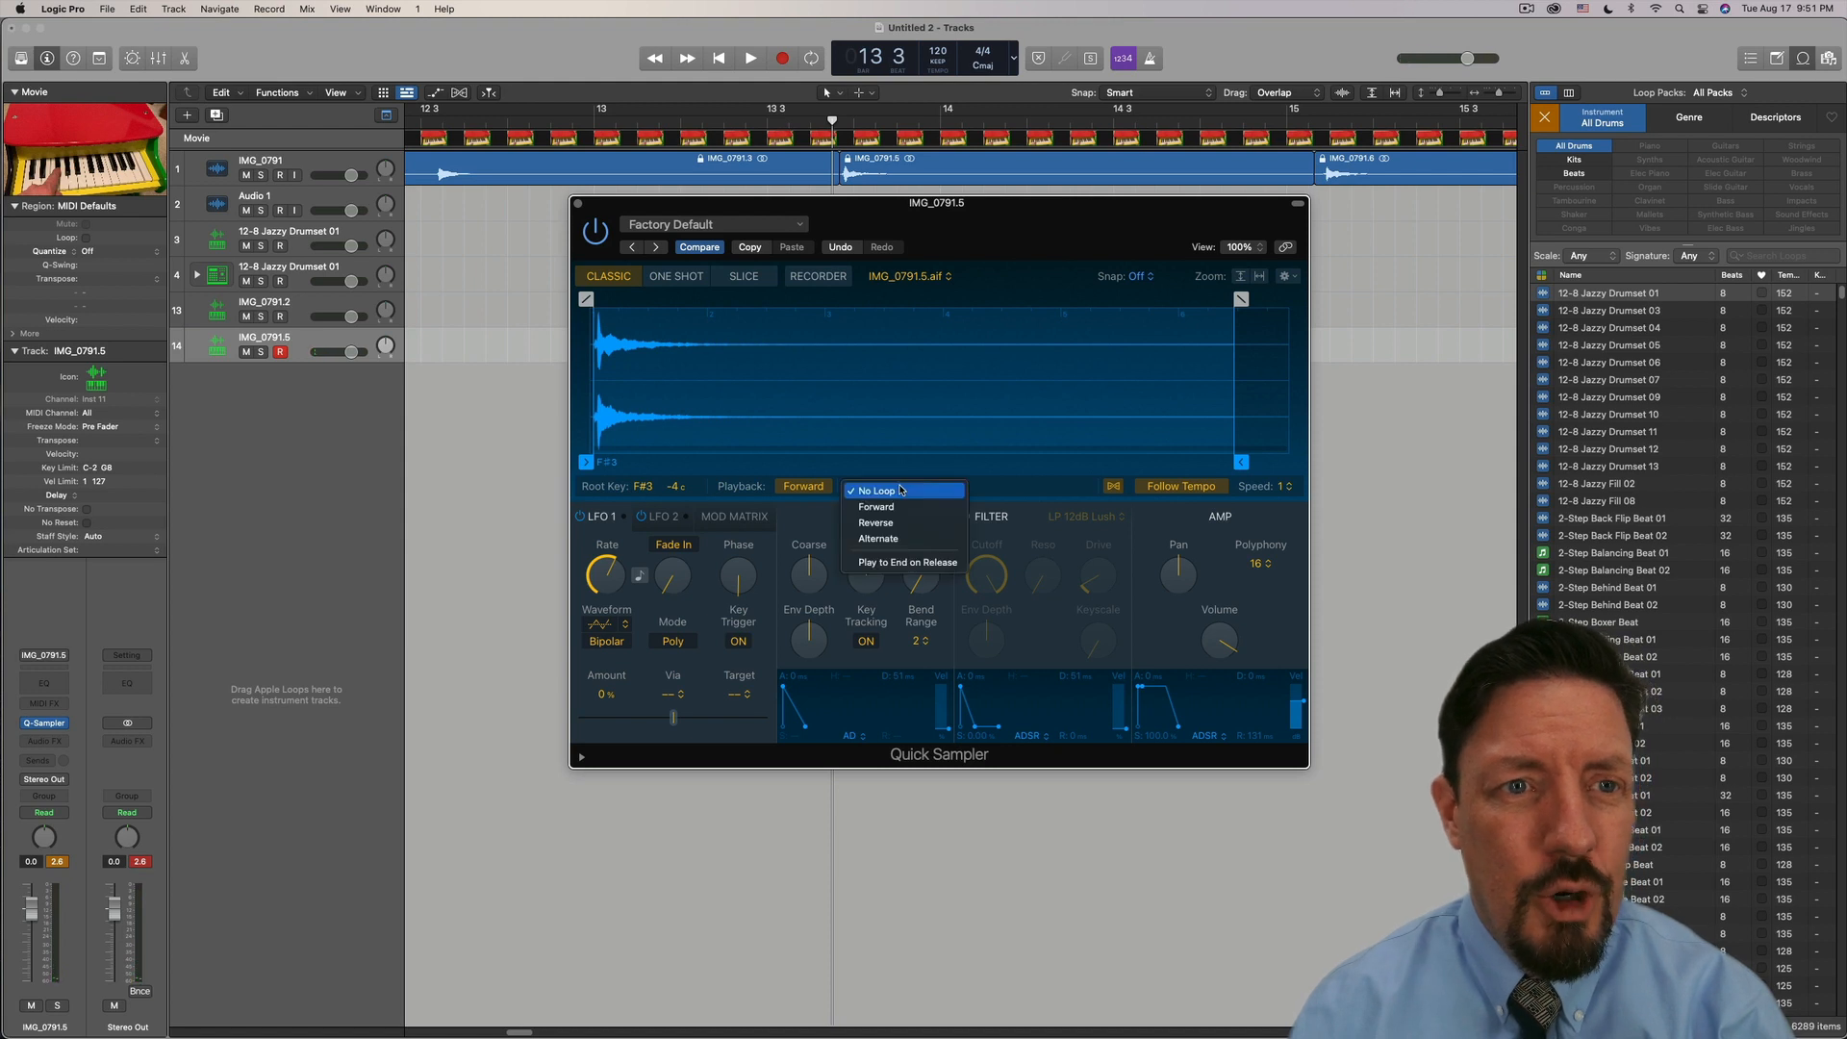
click(897, 507)
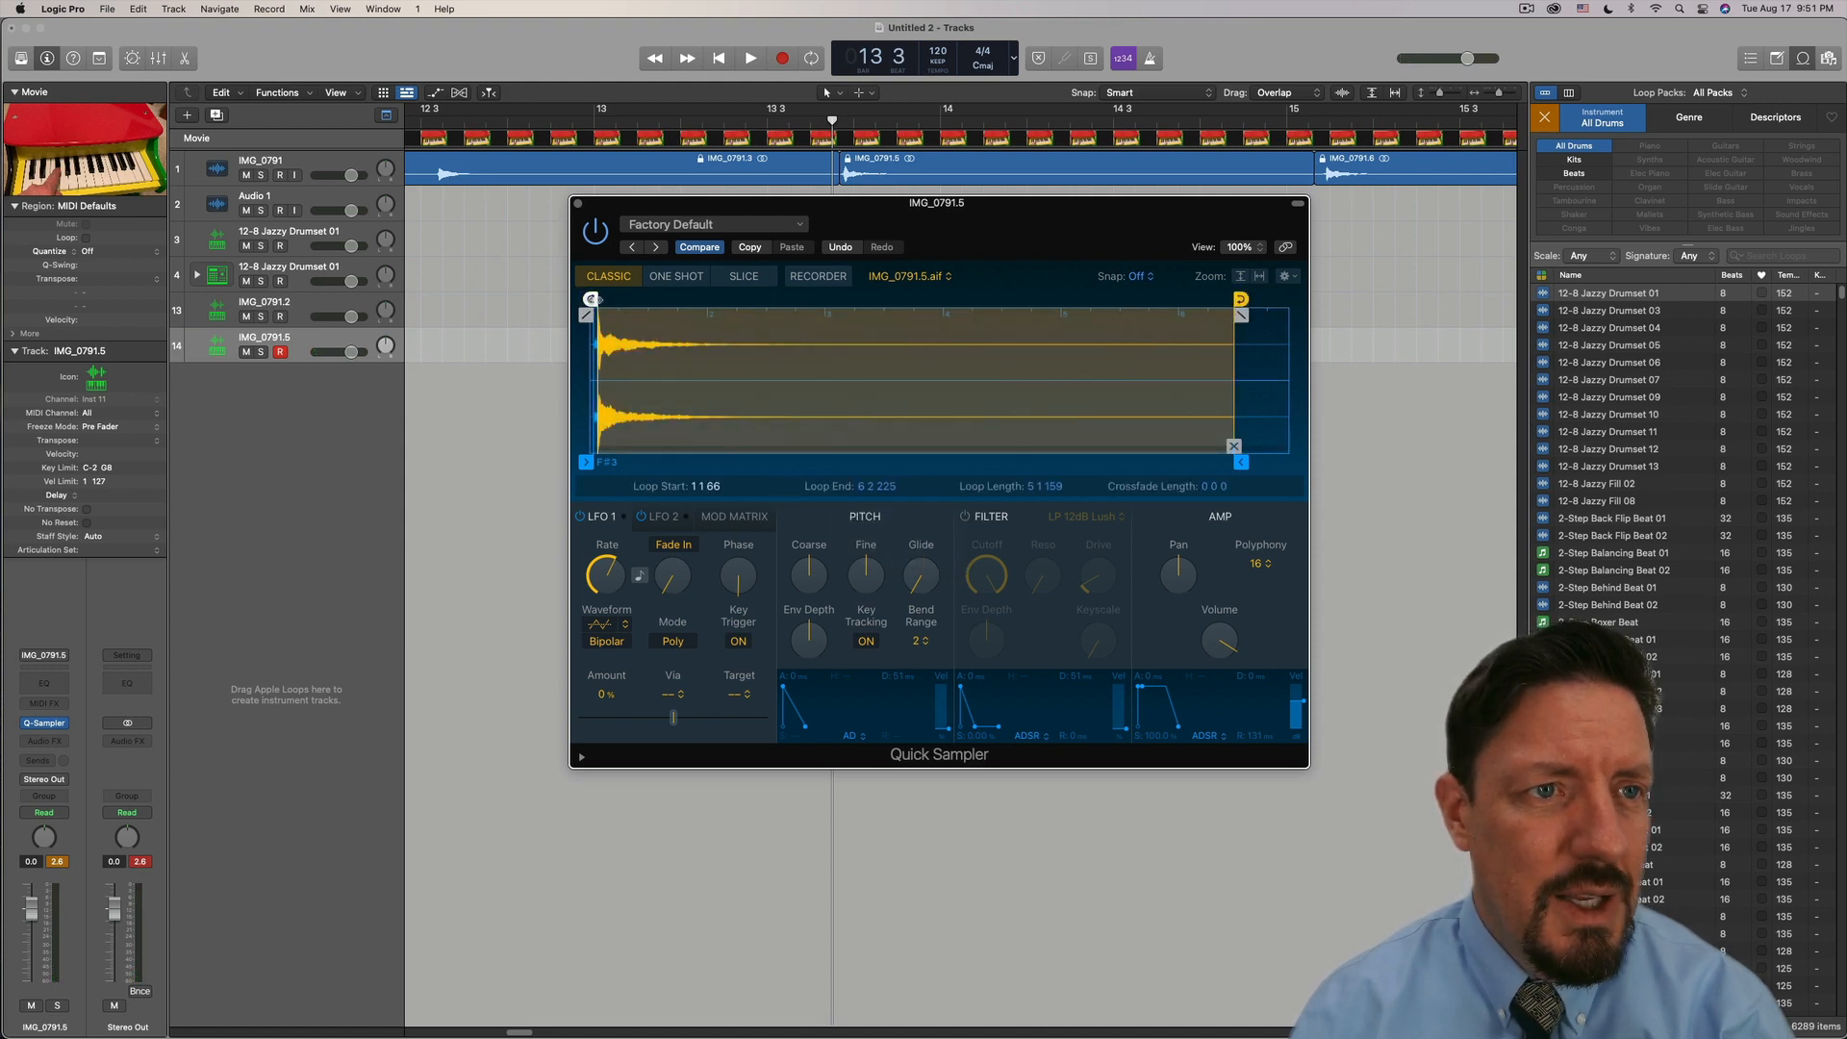
drag(590, 299, 626, 300)
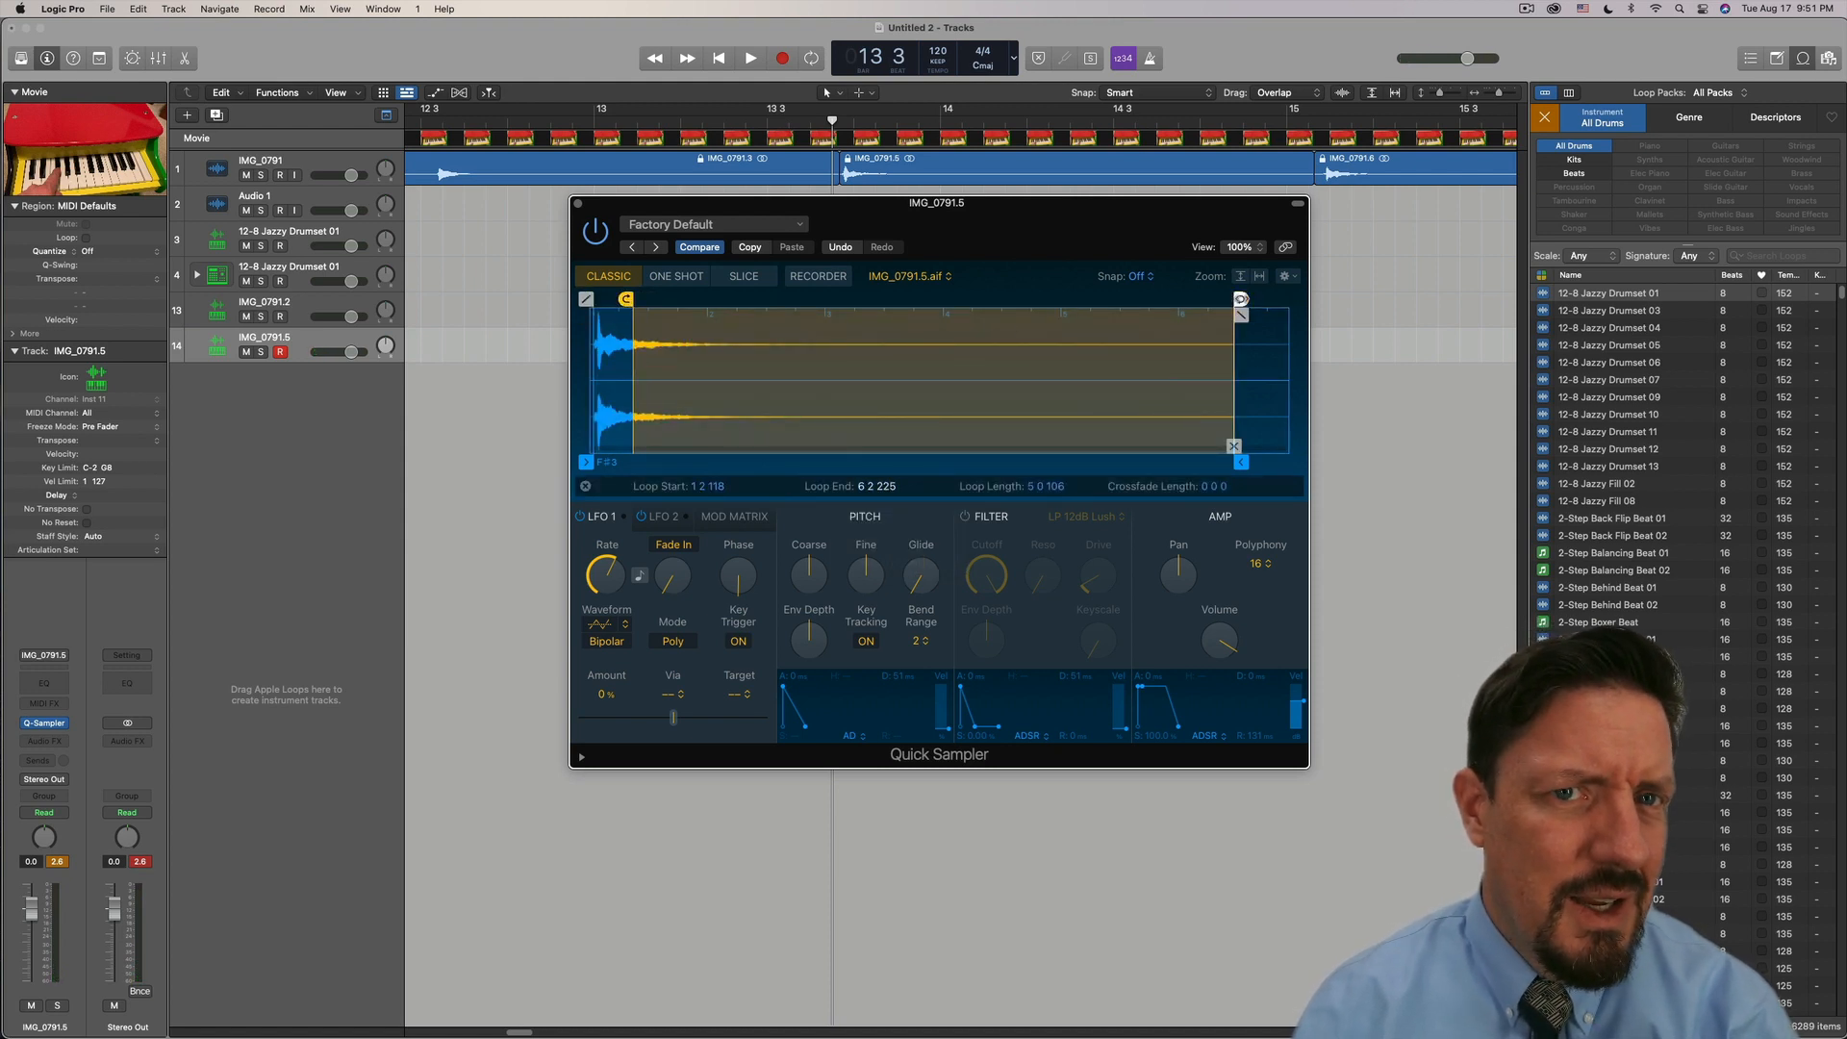
drag(1241, 299, 654, 299)
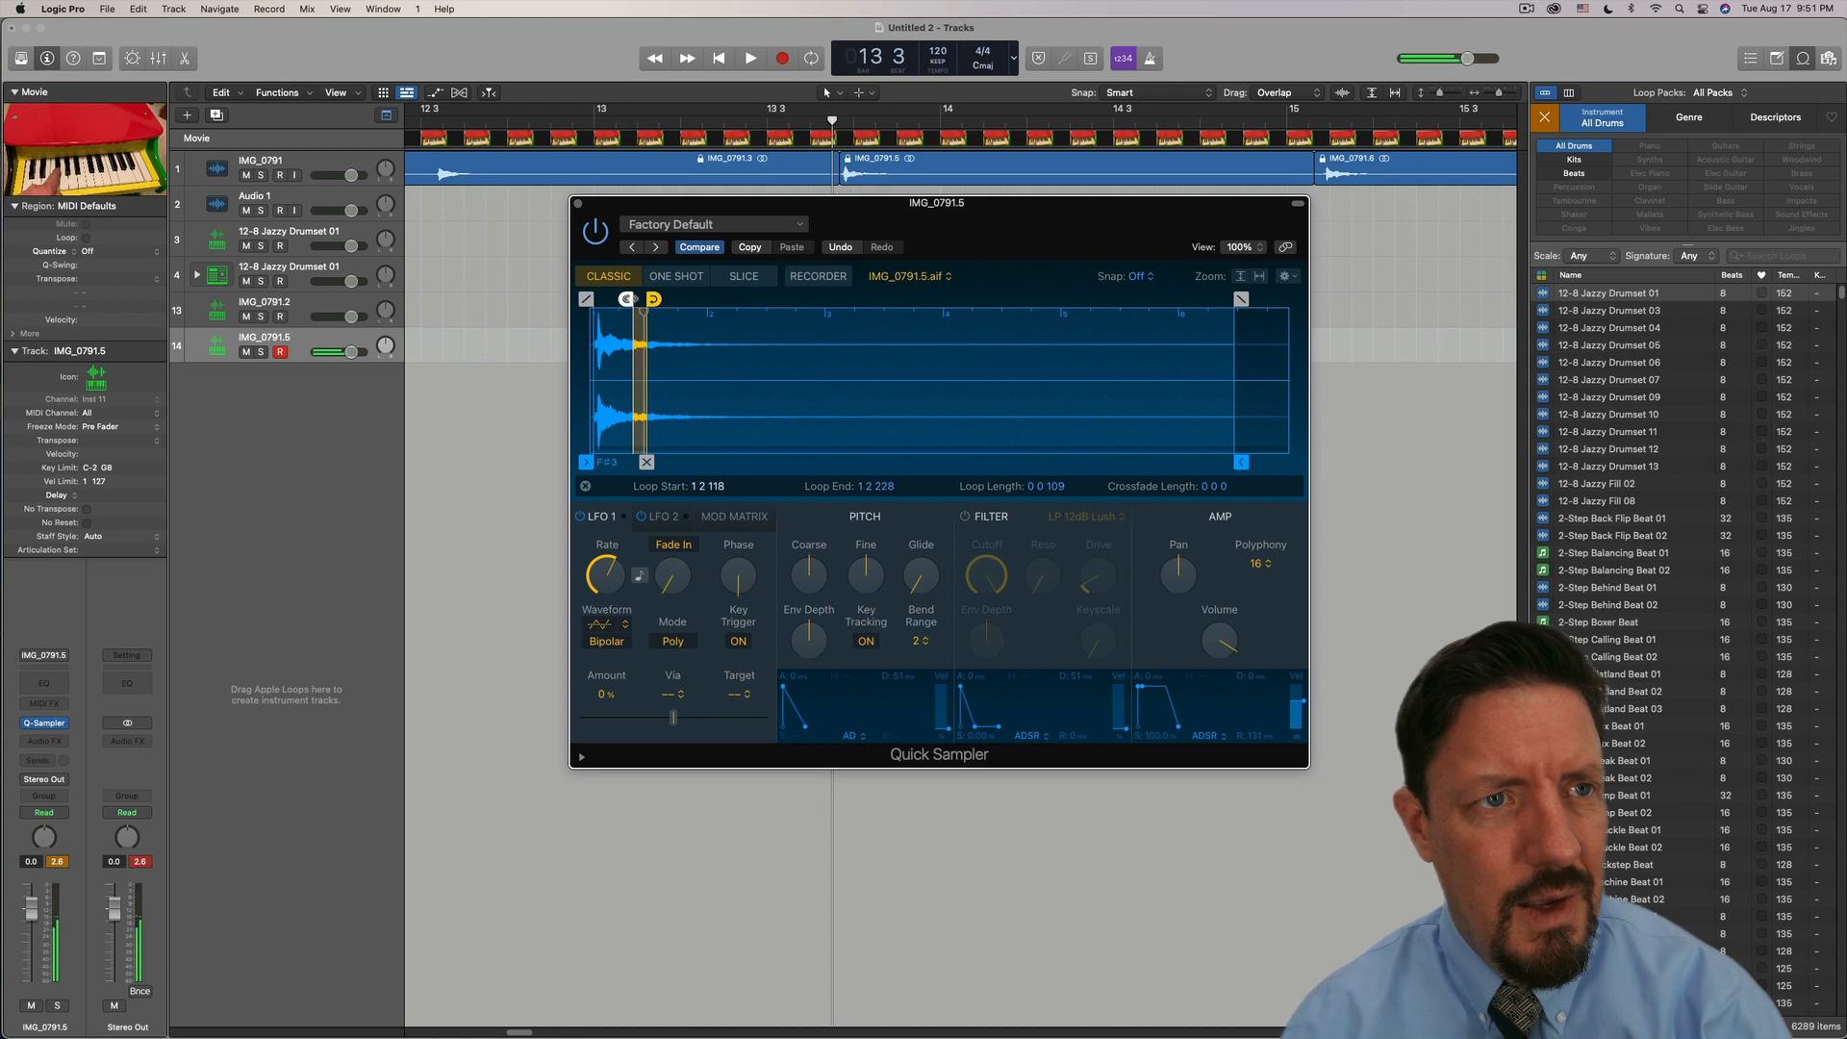
Move the loop earlier in the note's decay, with its start at 1 1 233 and its end at 1 2 153
drag(626, 299, 620, 301)
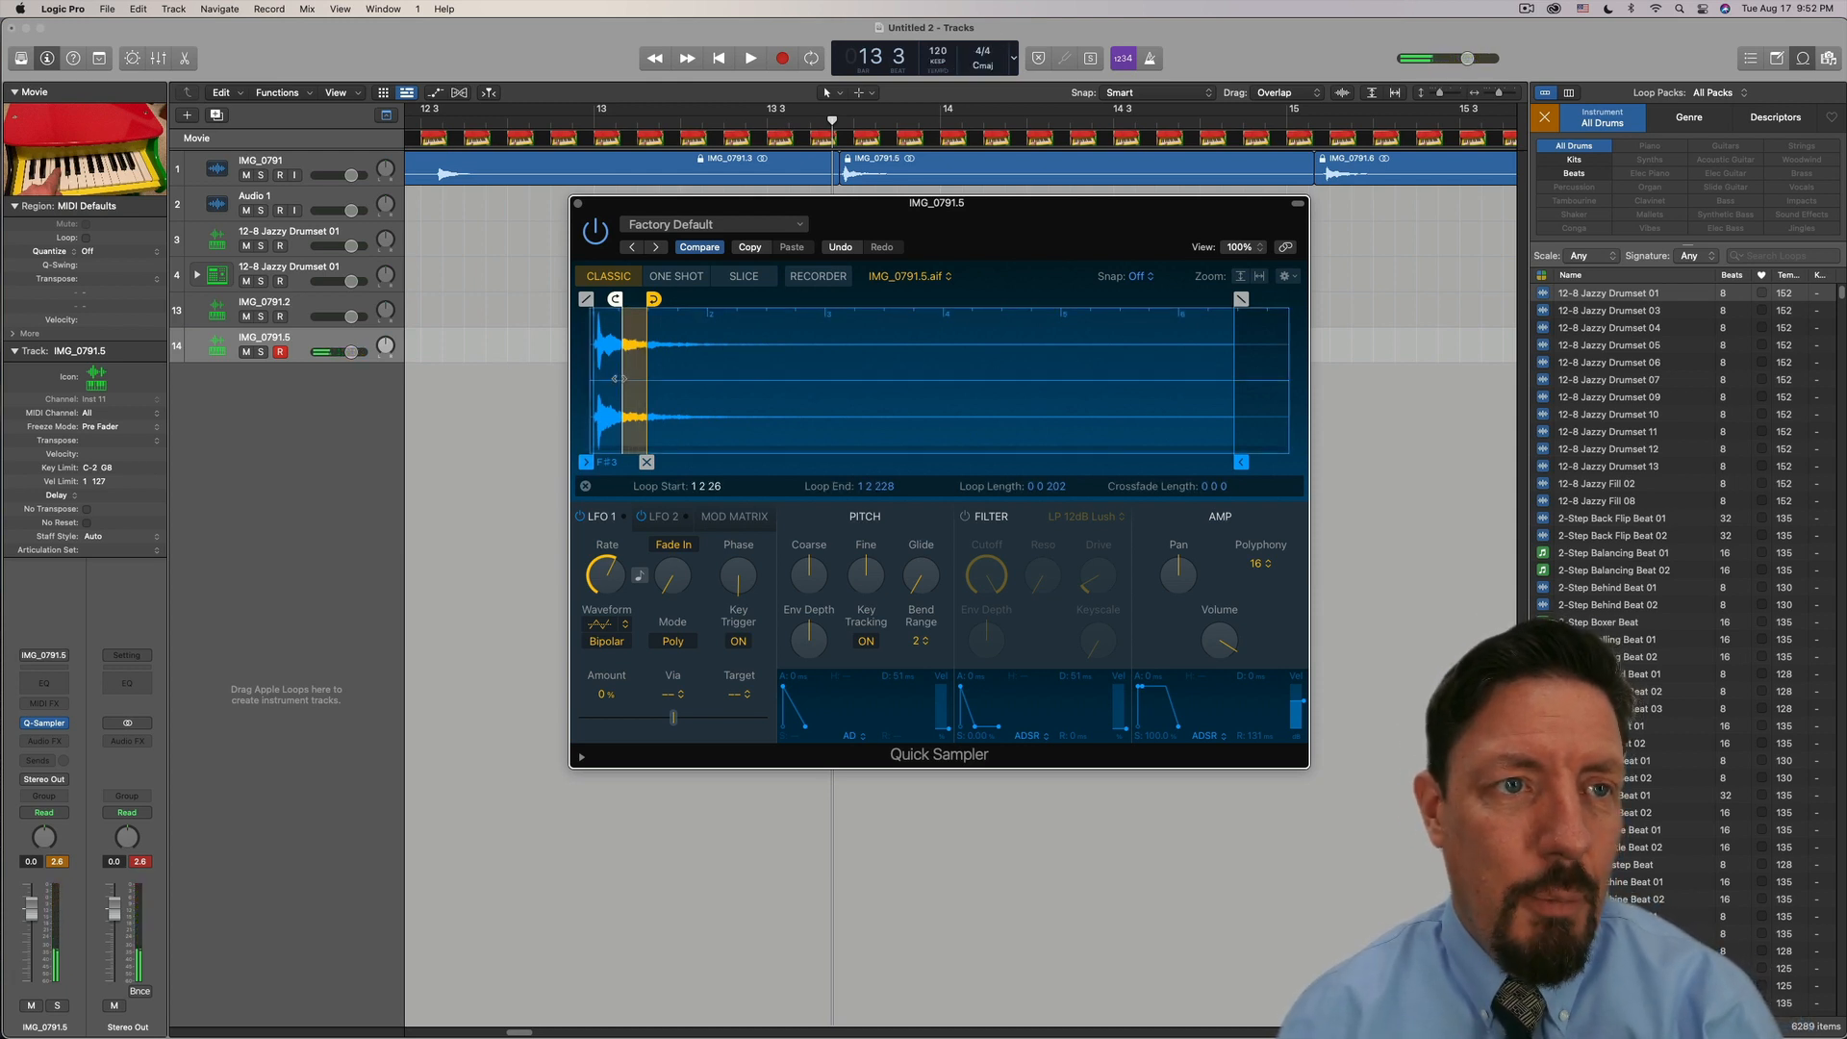
drag(621, 378, 635, 381)
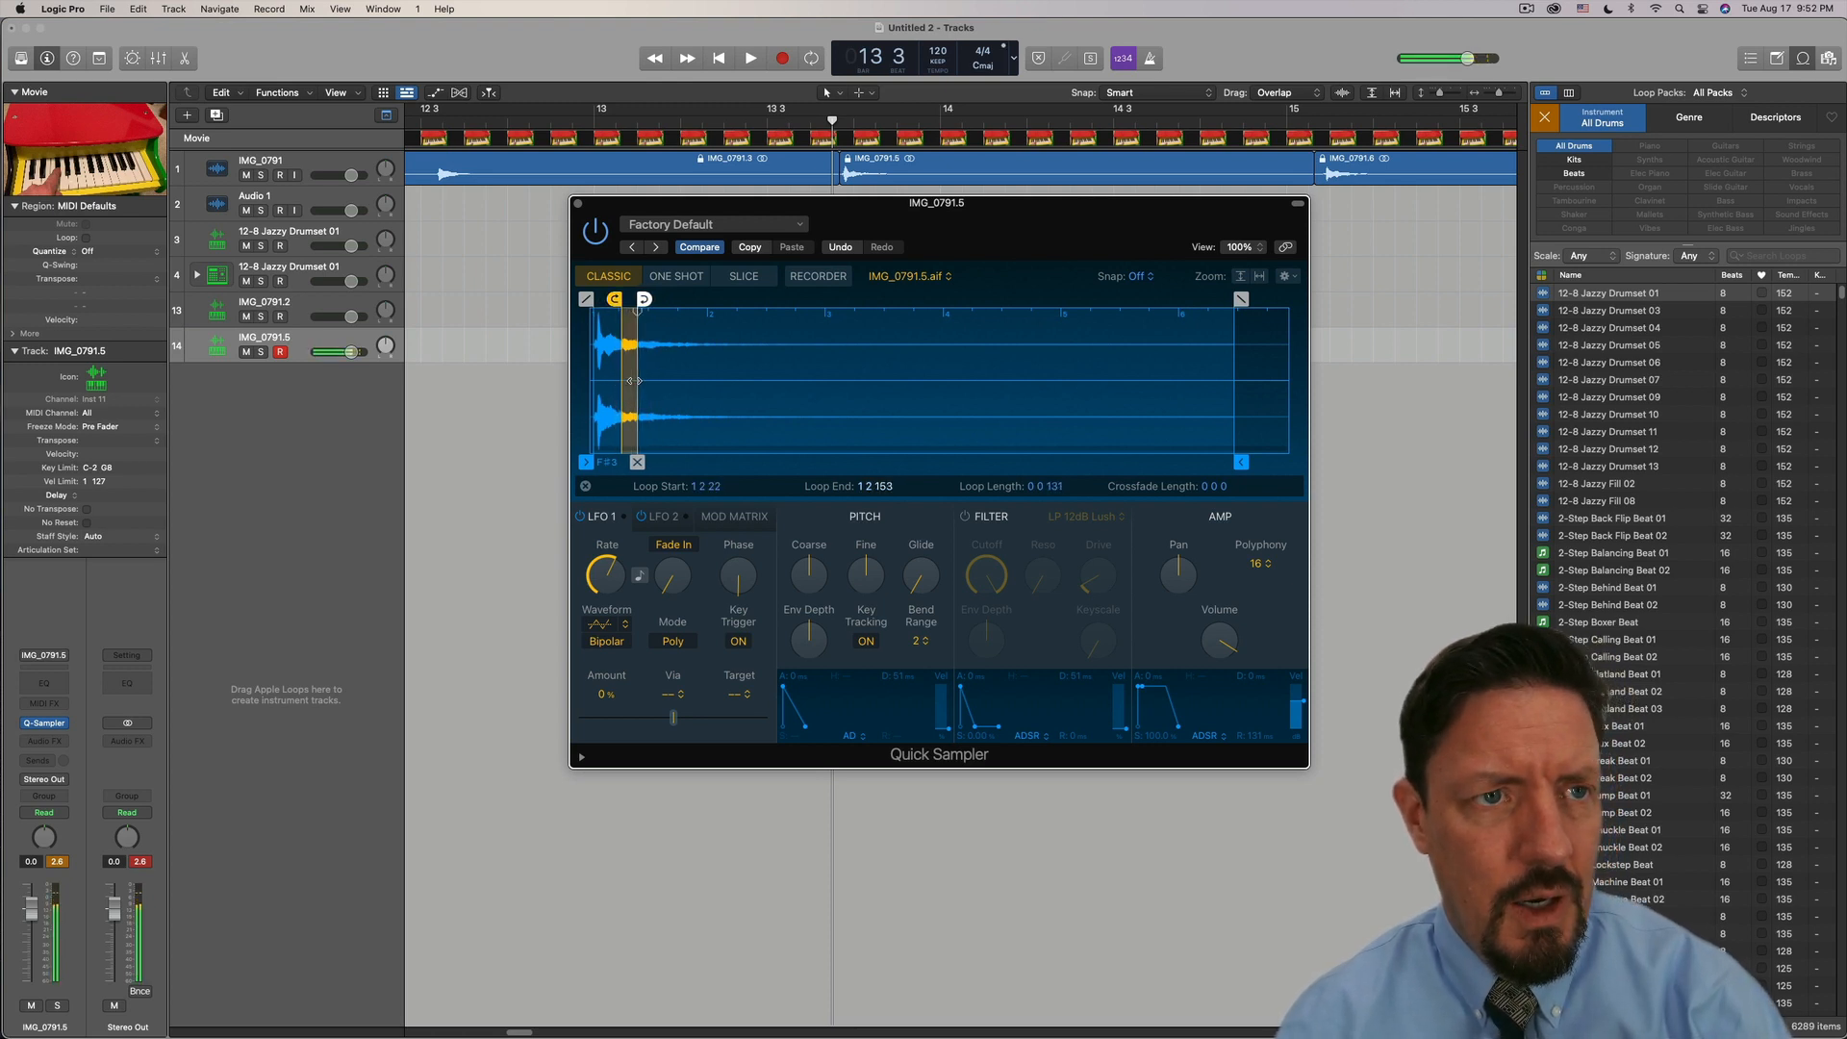
drag(614, 383, 620, 416)
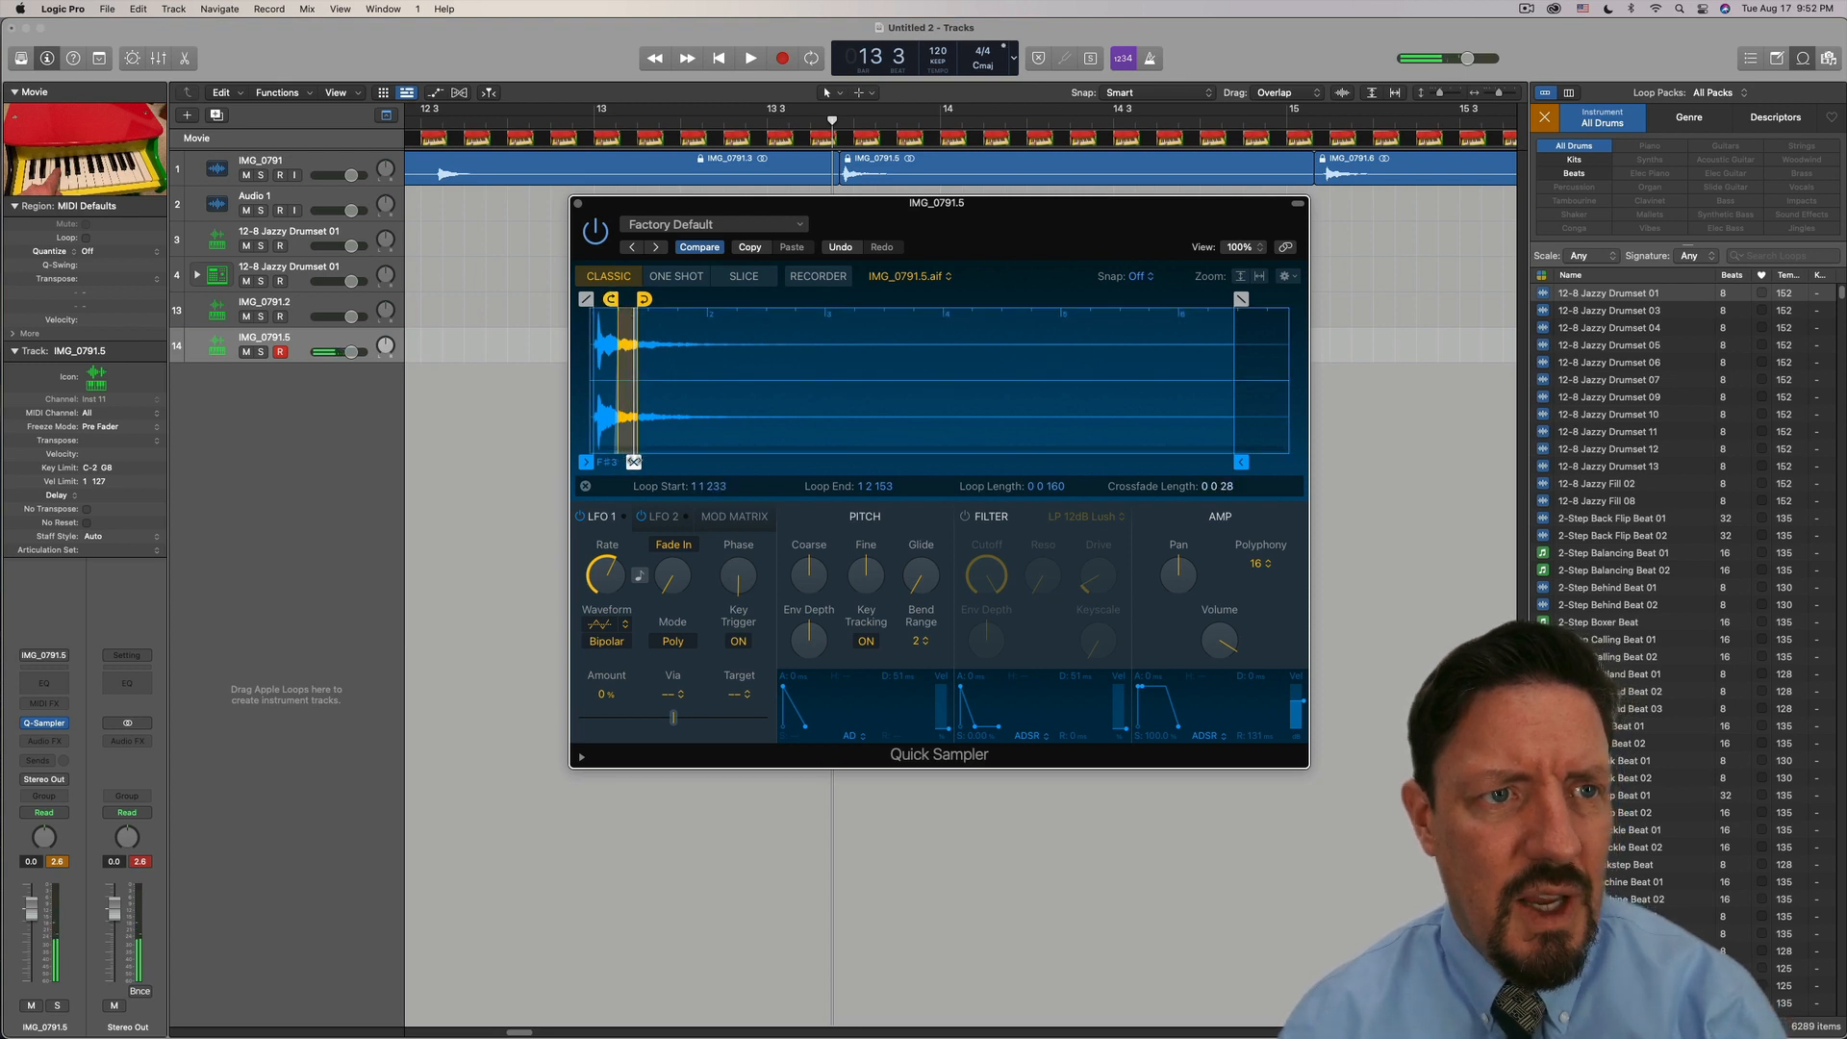
Set the loop's crossfade length to 0 0 95 and retune the sample
drag(634, 461, 626, 463)
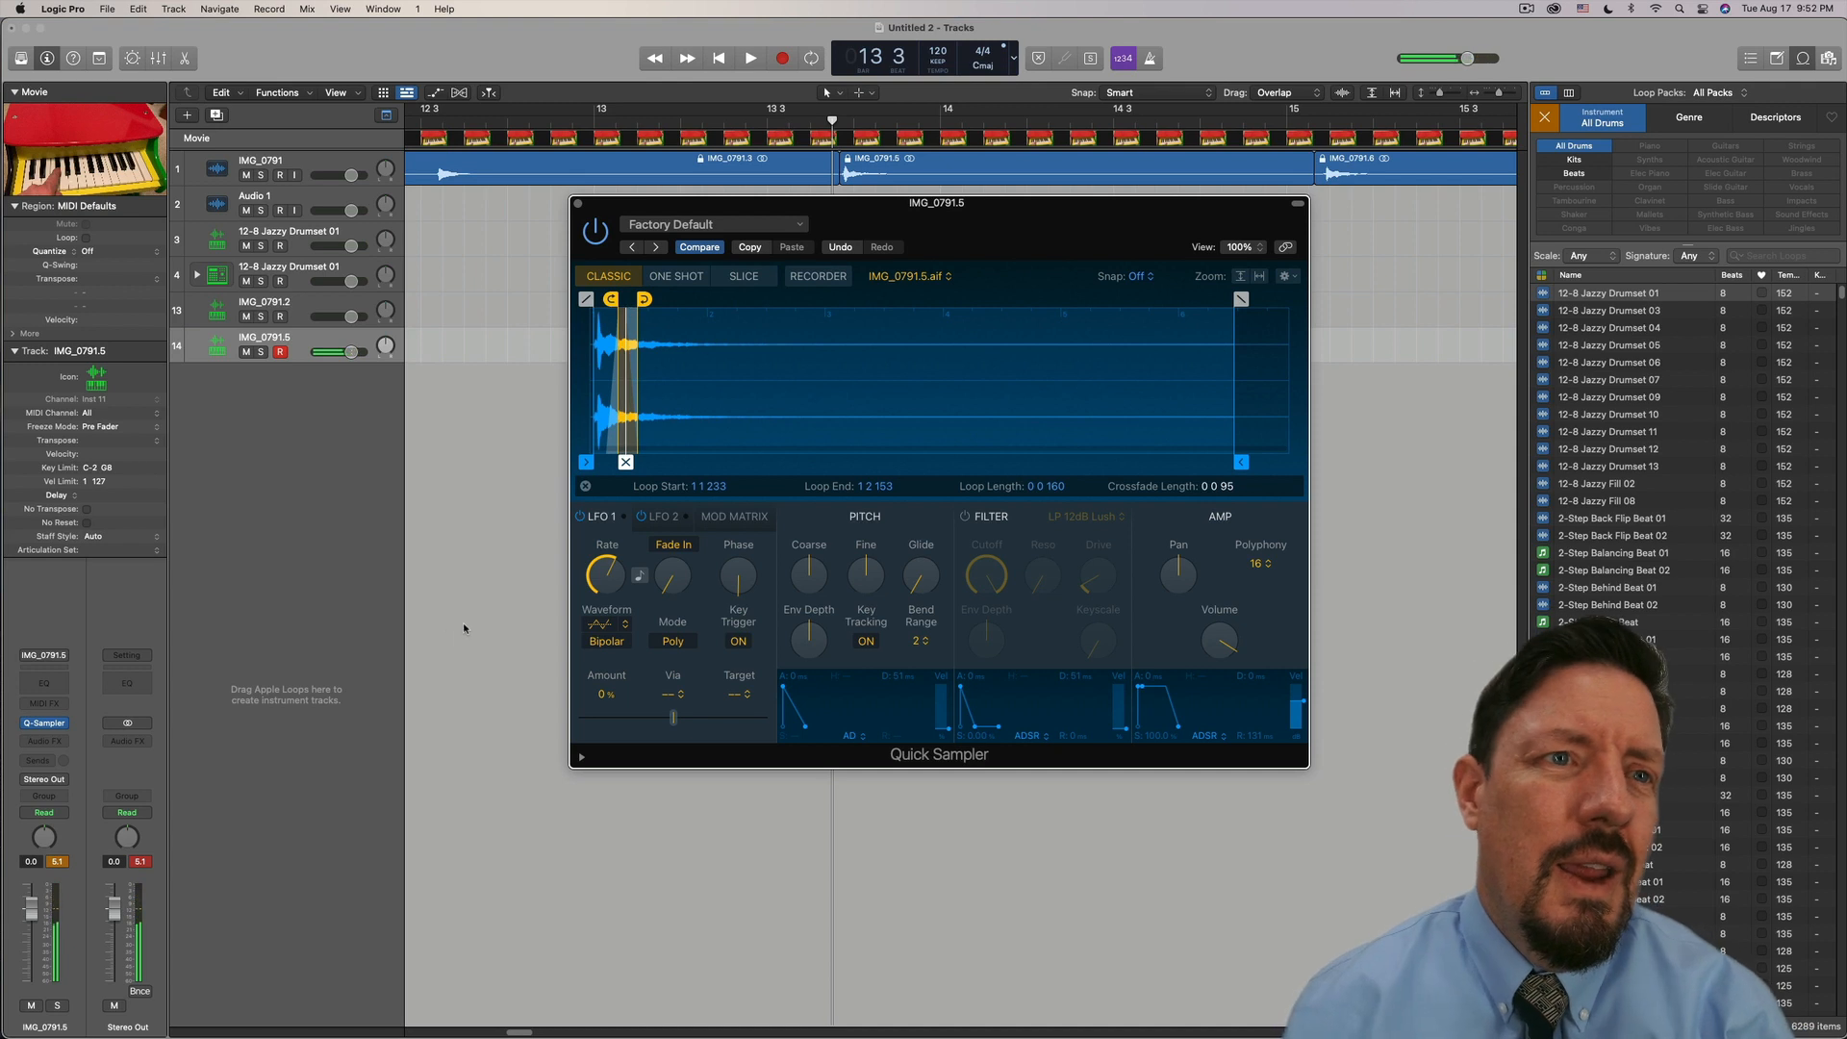
click(1288, 280)
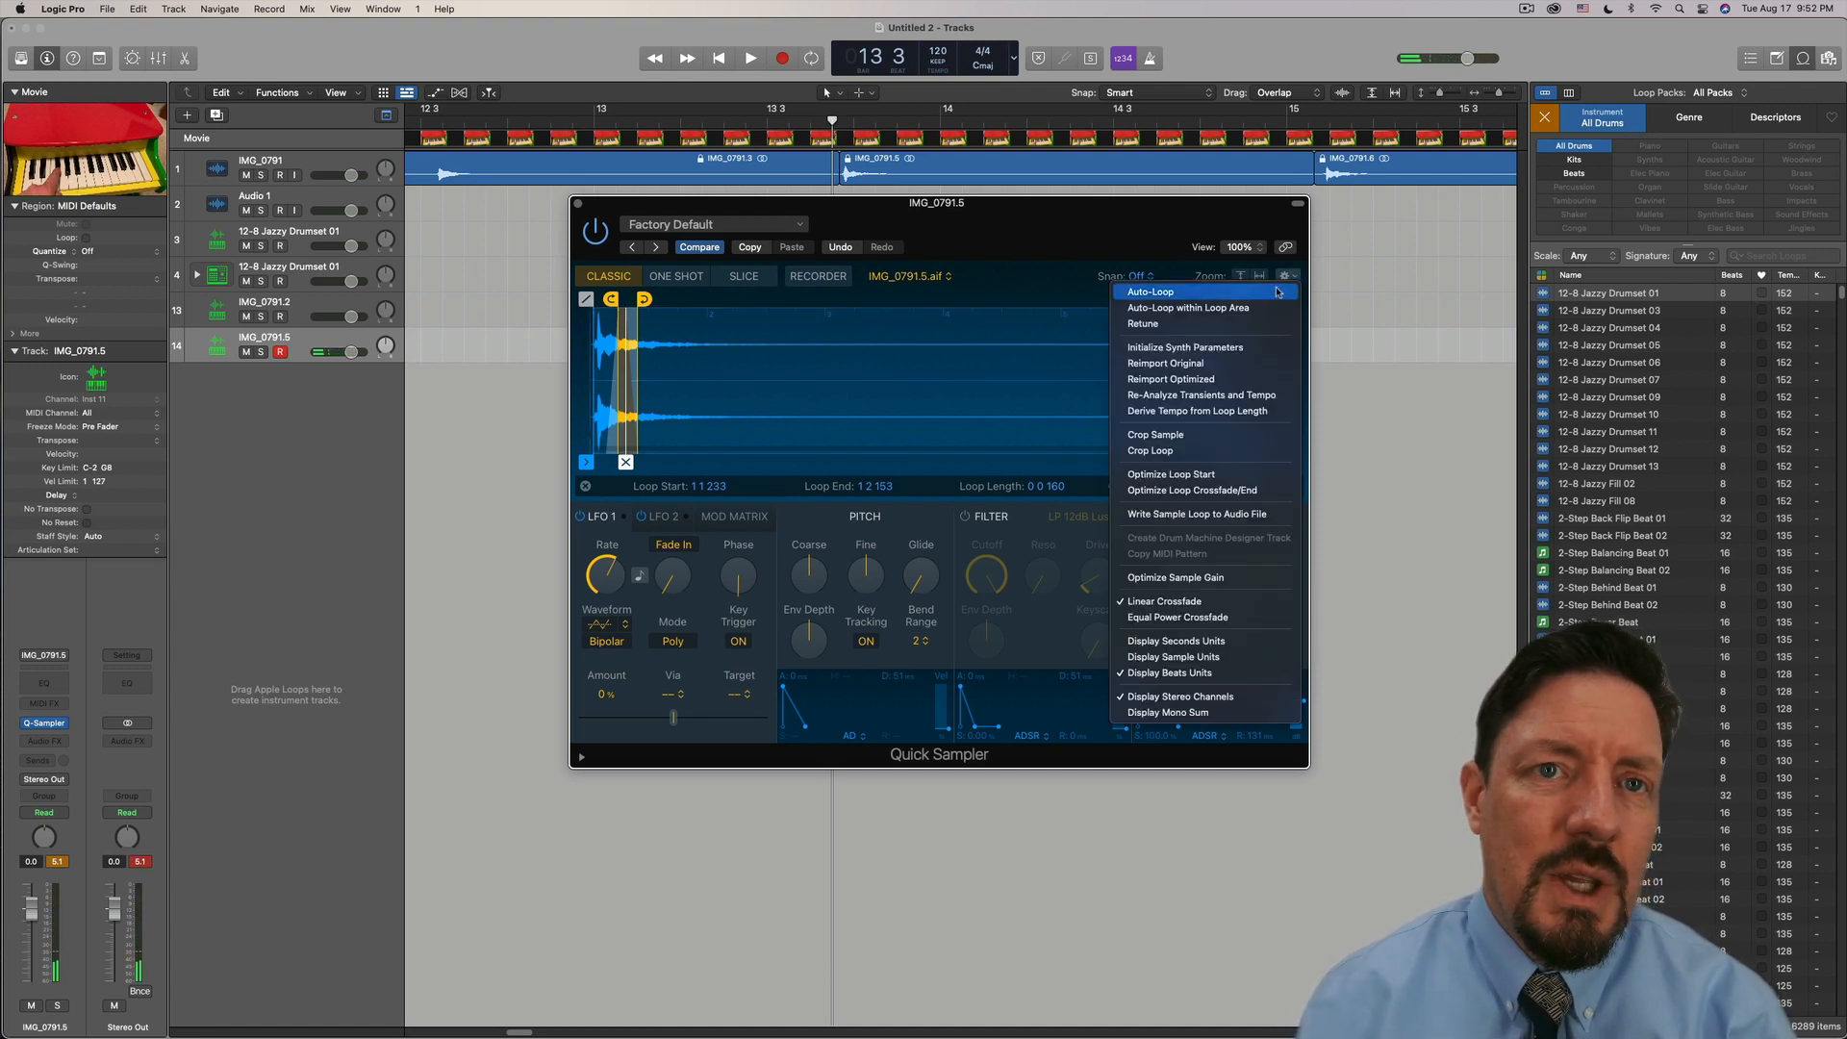
click(1243, 330)
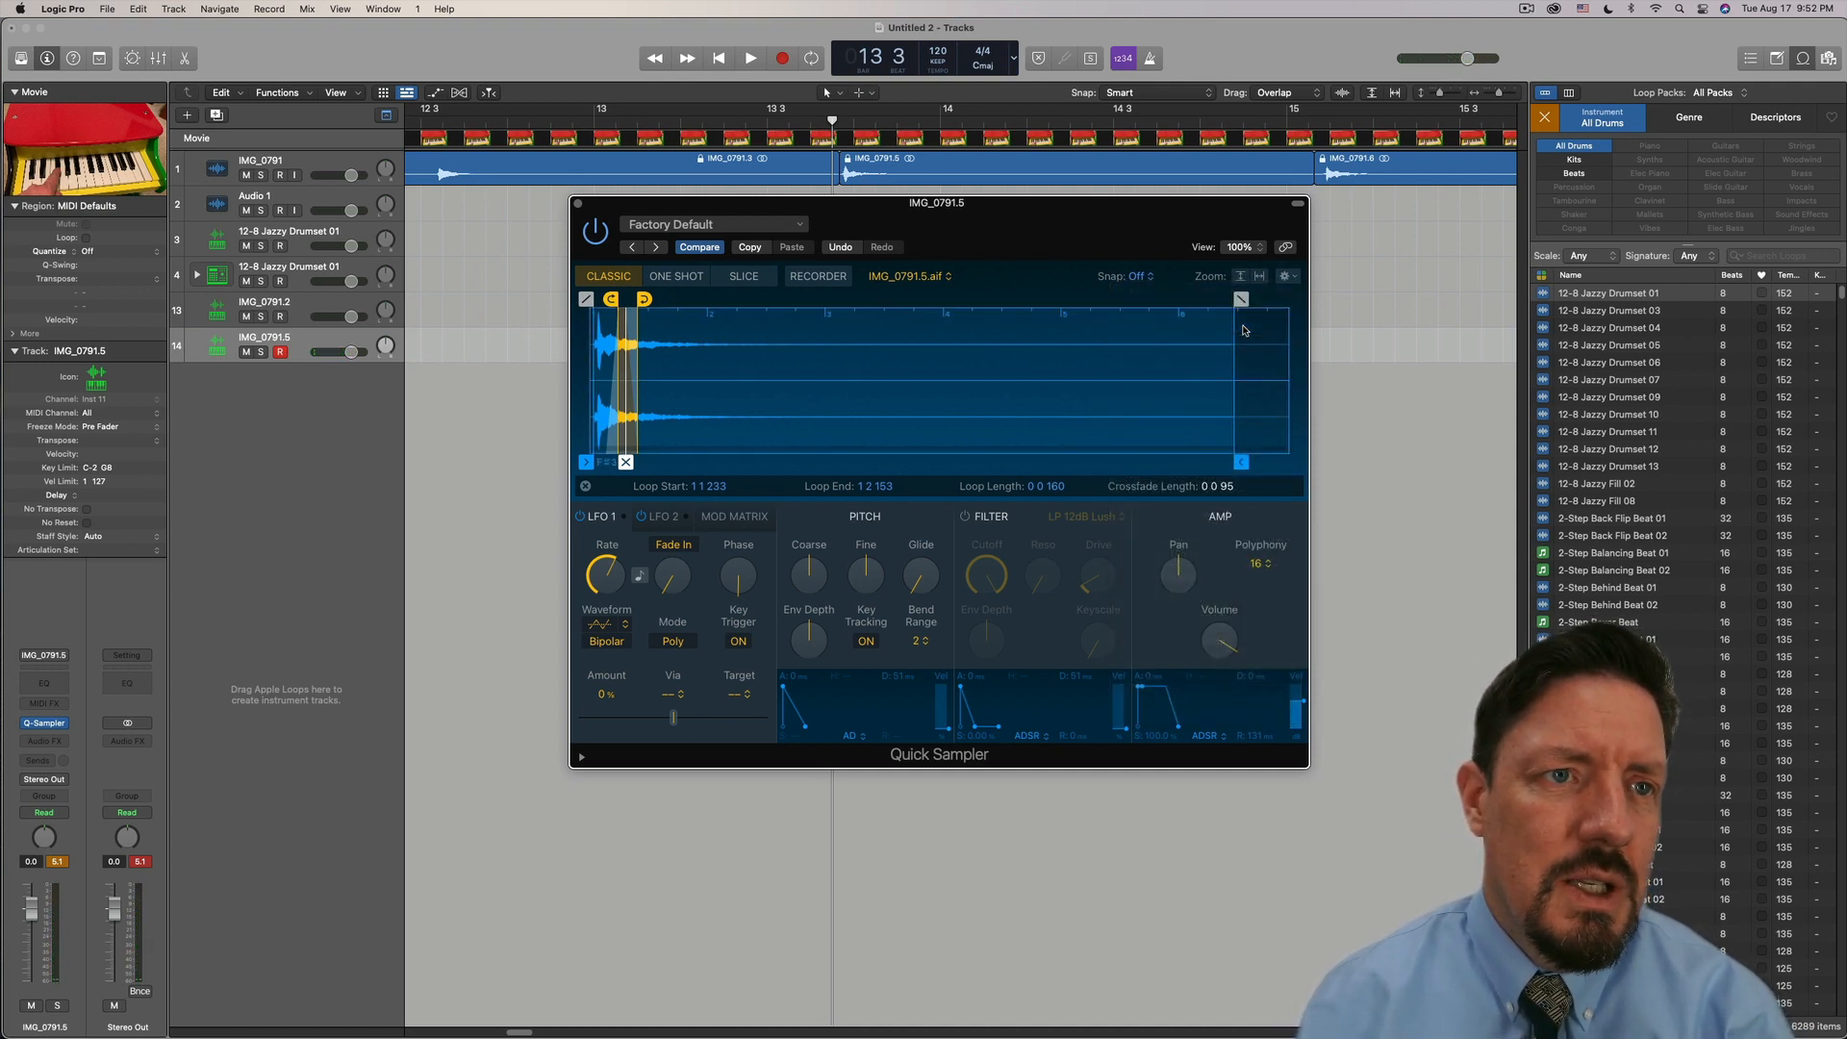